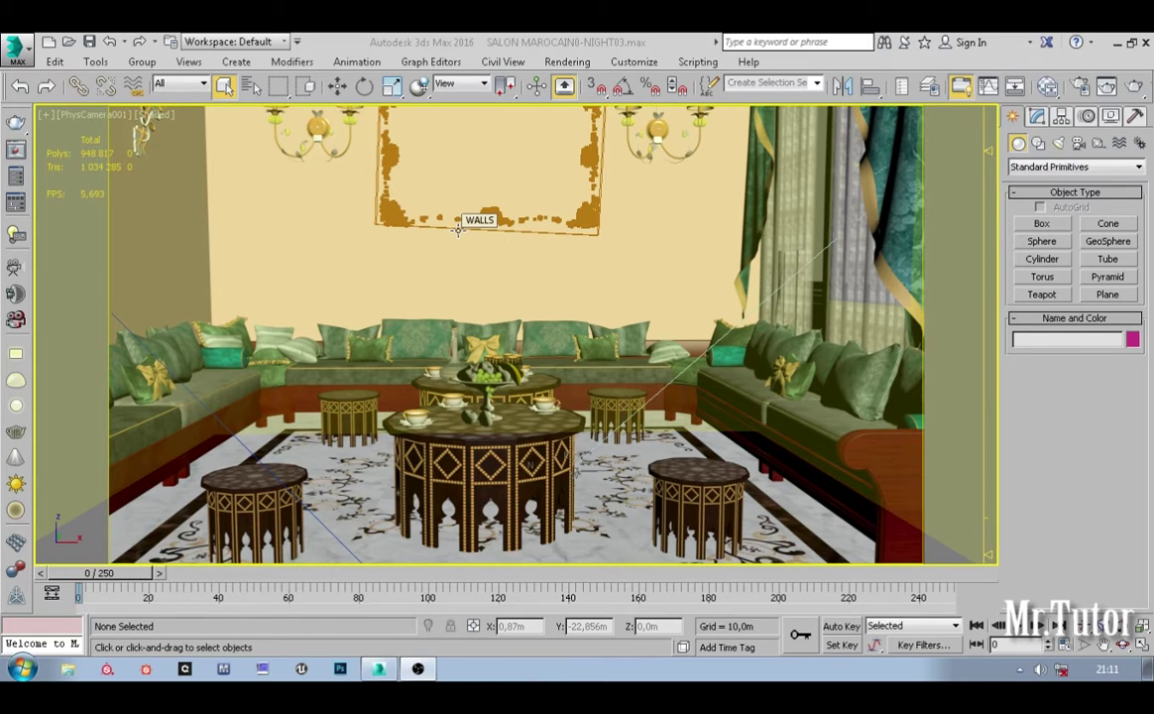
# Step: Switch to a perspective view of the window's exterior and select the Daylight001 sun beside it
pyautogui.click(458, 230)
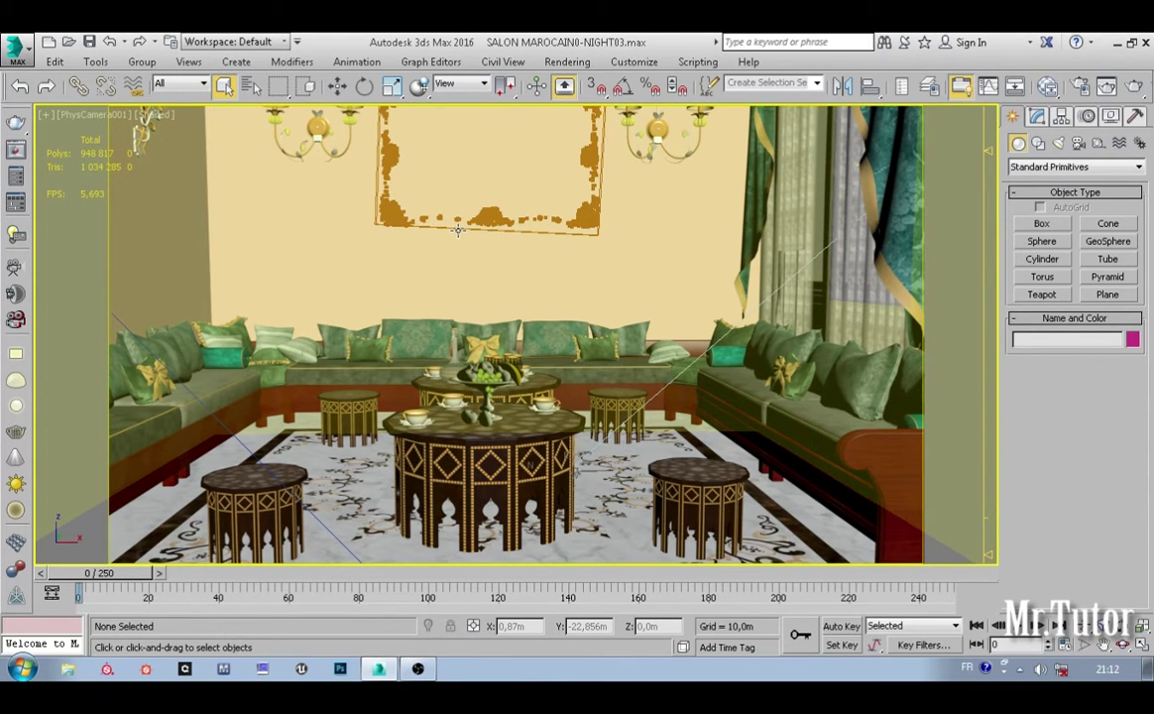
pyautogui.press('p')
pyautogui.scroll(-5, 458, 231)
pyautogui.keyDown('alt'); pyautogui.moveTo(555, 234); pyautogui.dragTo(539, 327, button='middle'); pyautogui.keyUp('alt')
pyautogui.scroll(3, 517, 319)
pyautogui.scroll(4, 530, 329)
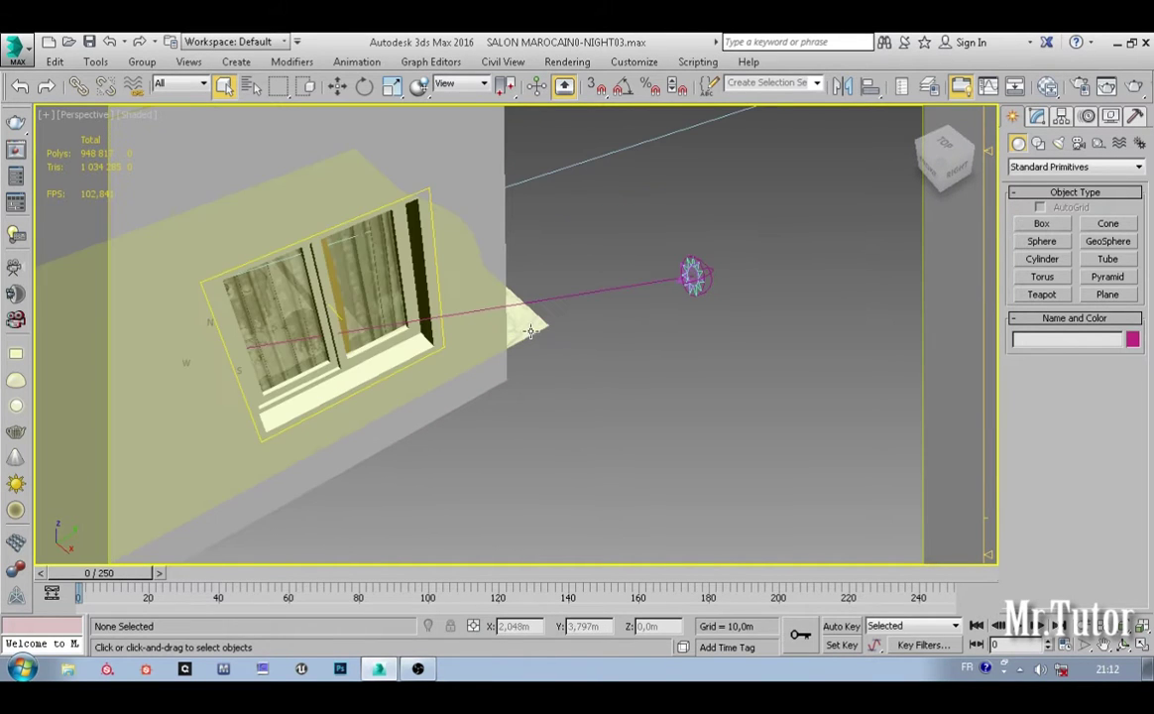
pyautogui.click(692, 275)
pyautogui.keyDown('alt'); pyautogui.moveTo(619, 319); pyautogui.dragTo(648, 244, button='middle'); pyautogui.keyUp('alt')
pyautogui.scroll(-2, 632, 307)
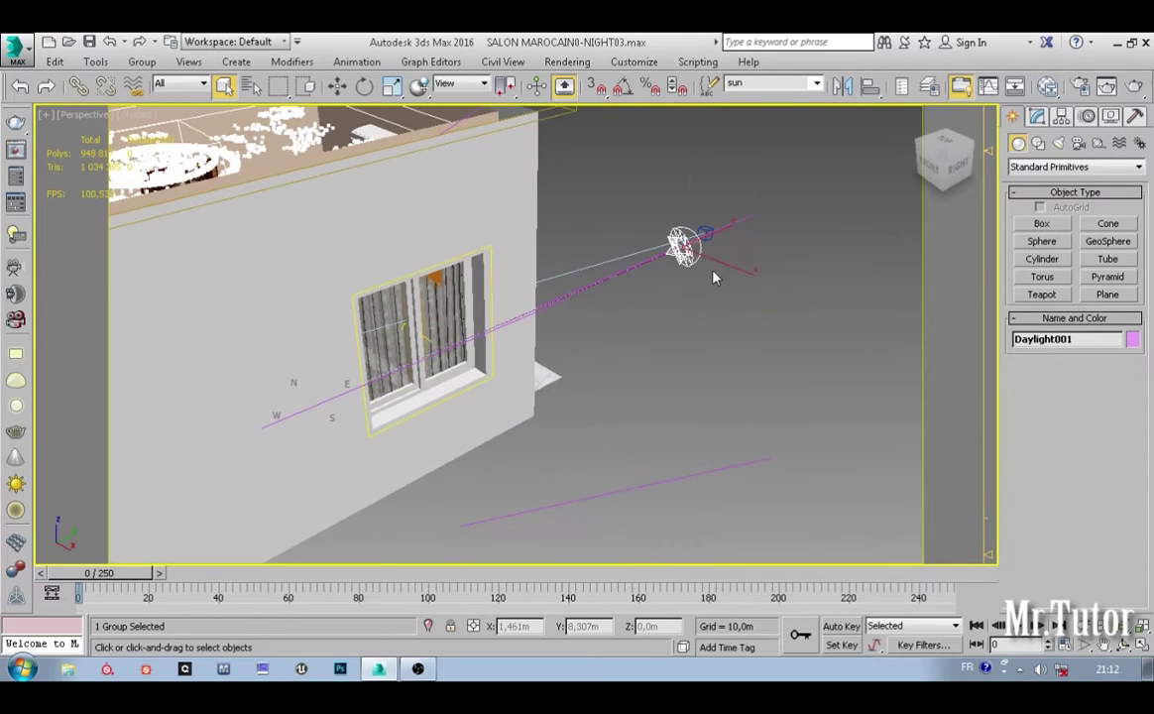
# Step: Inspect the parameters of the window's mr Sky Portal light, then return to the PhysCamera001 view
pyautogui.click(1038, 117)
pyautogui.keyDown('alt'); pyautogui.moveTo(500, 438); pyautogui.dragTo(544, 400, button='middle'); pyautogui.keyUp('alt')
pyautogui.click(472, 385)
pyautogui.moveTo(471, 425); pyautogui.dragTo(480, 399, button='middle')
pyautogui.press('c')
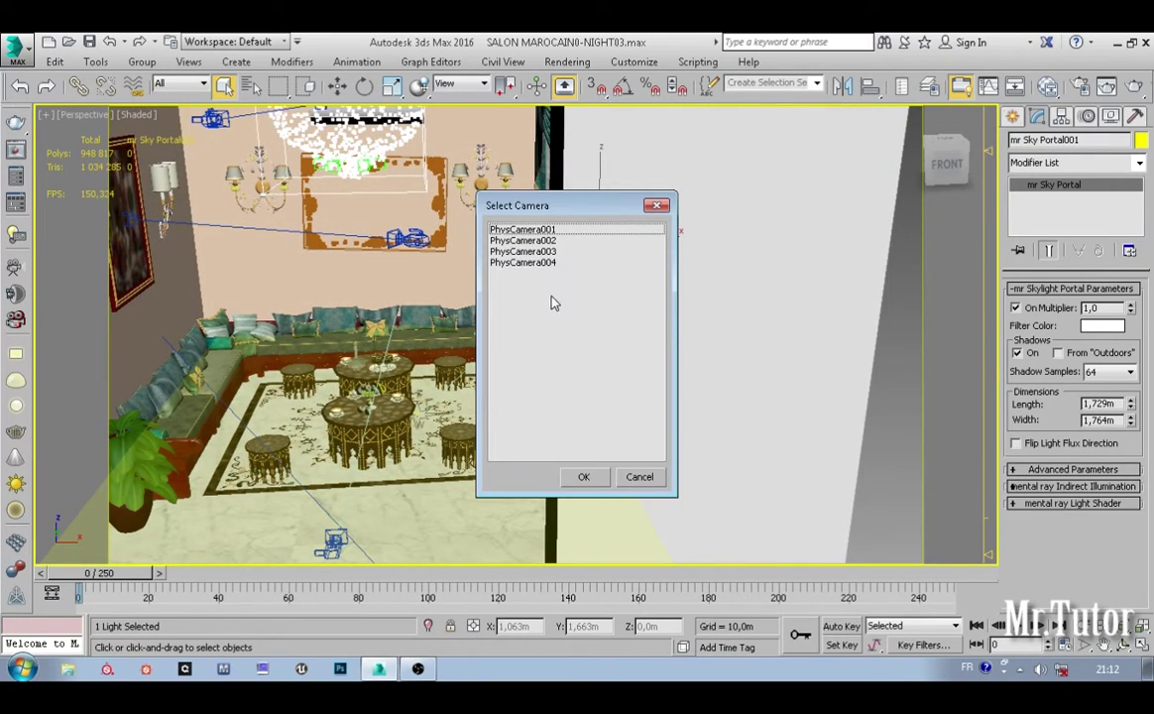
pyautogui.doubleClick(544, 231)
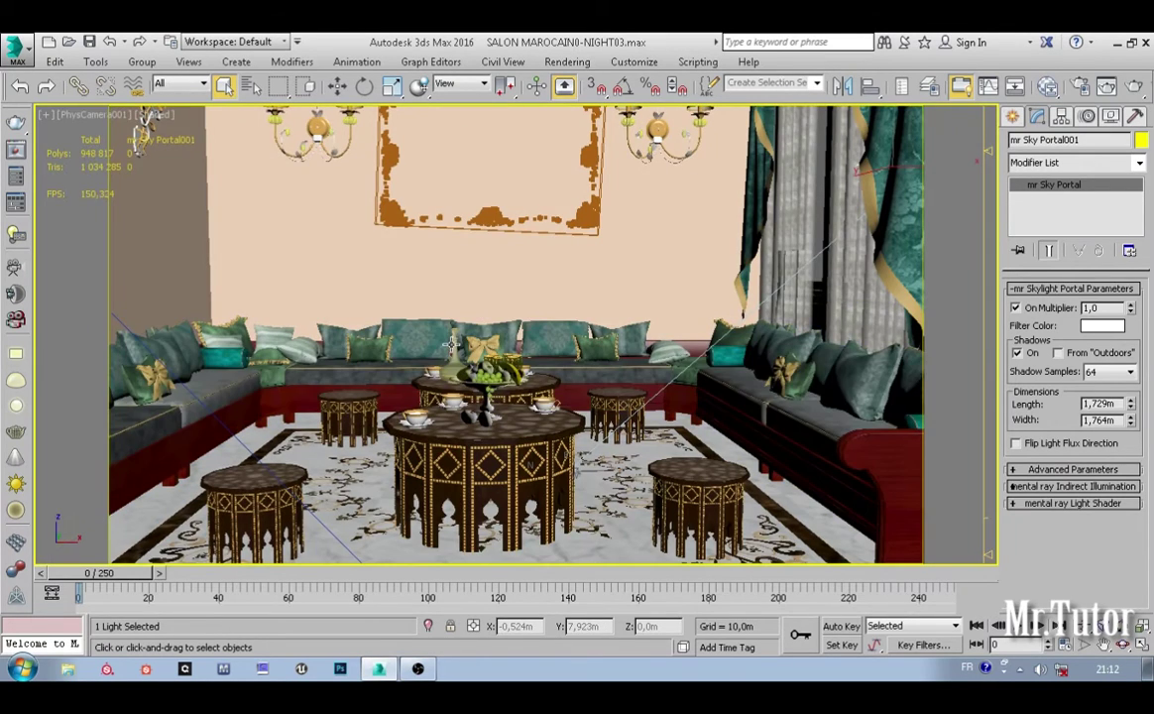
# Step: In the mental ray render settings, disable Final Gather and Photon Mapping (GI)
pyautogui.click(567, 61)
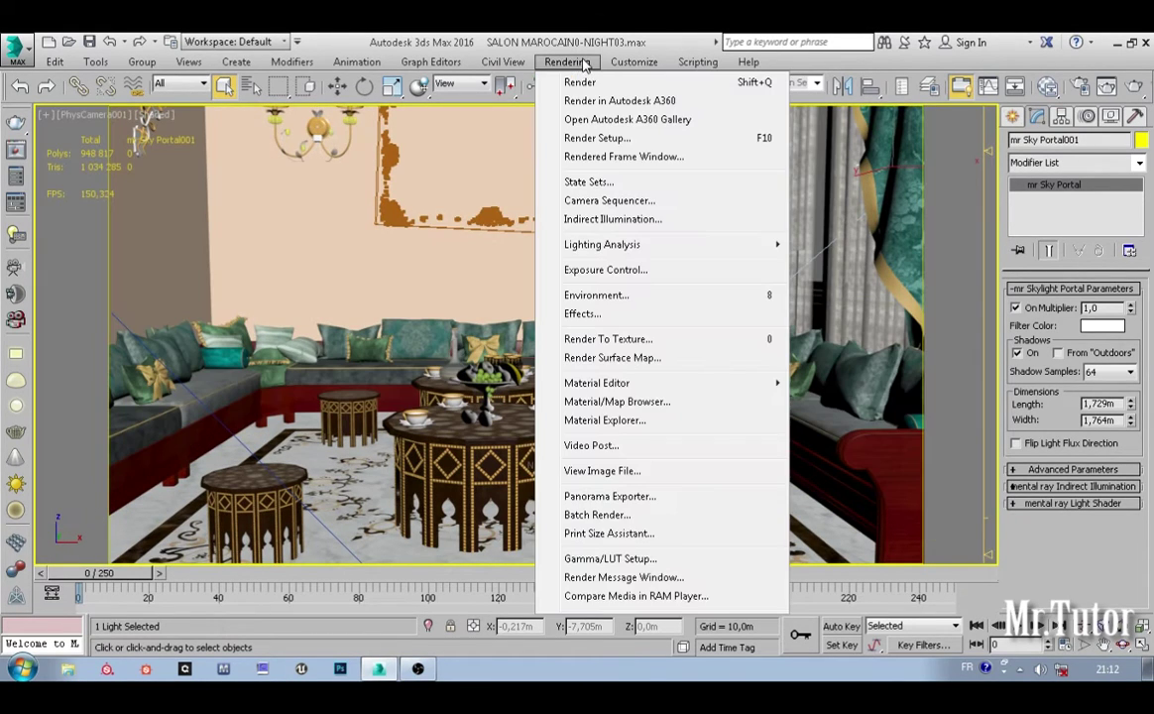
pyautogui.click(625, 144)
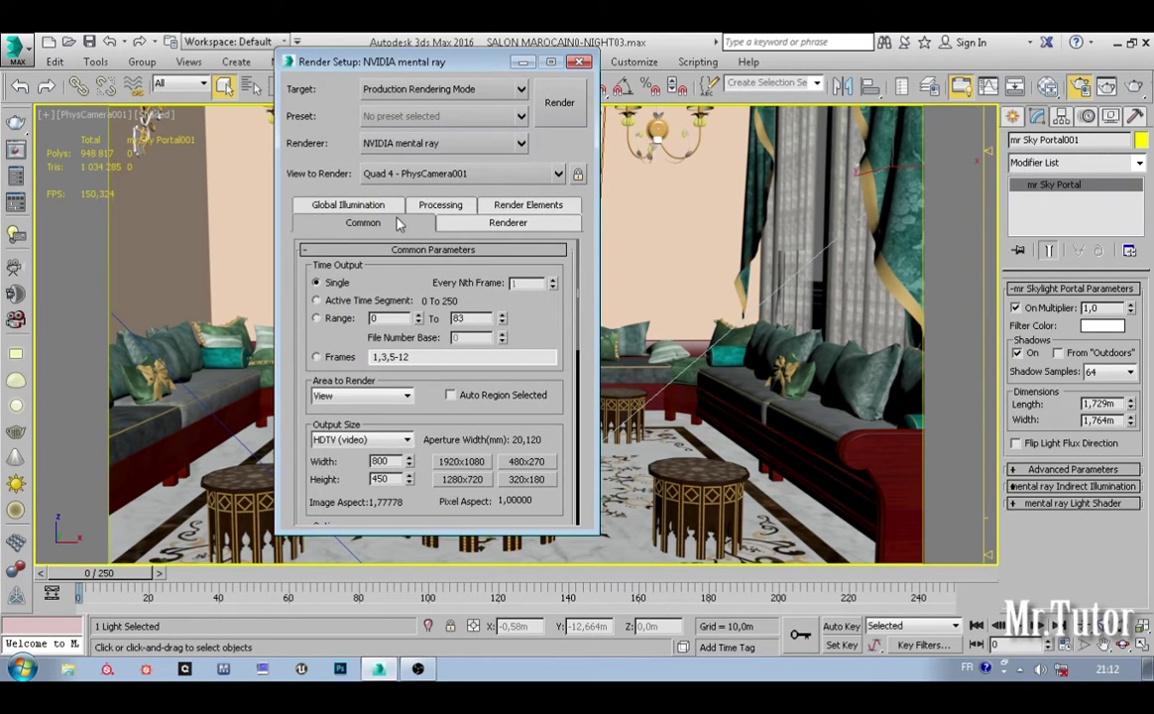
pyautogui.click(389, 206)
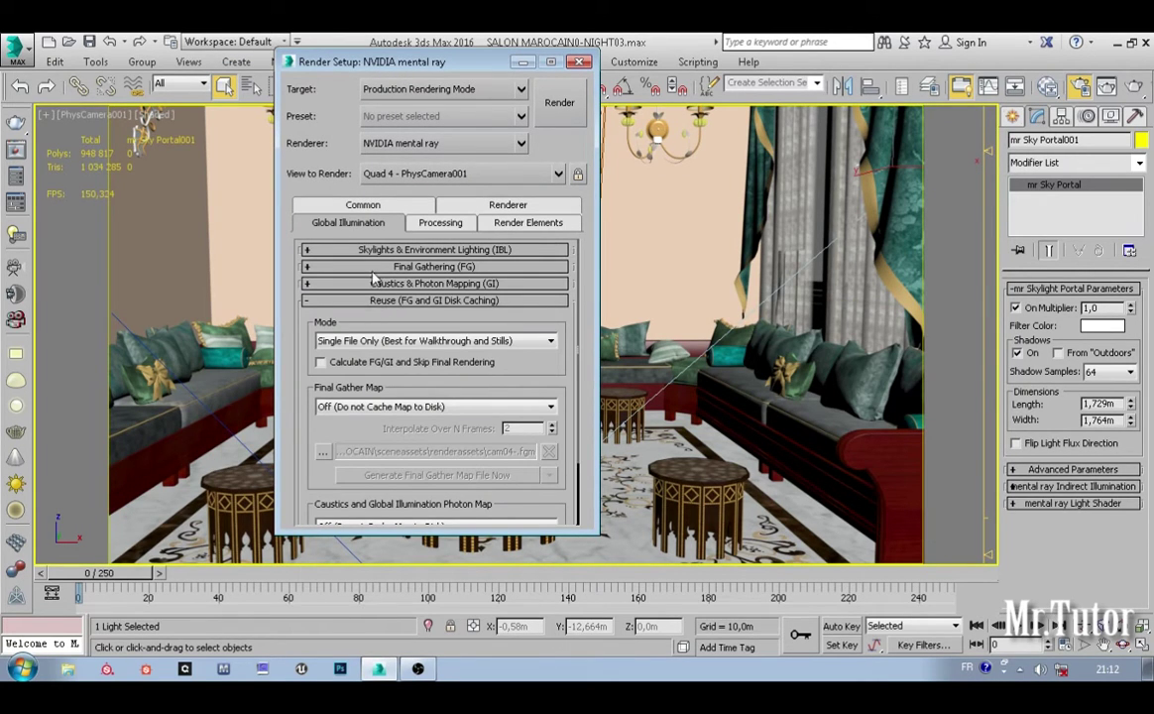
pyautogui.click(375, 251)
pyautogui.click(372, 251)
pyautogui.click(371, 268)
pyautogui.click(344, 280)
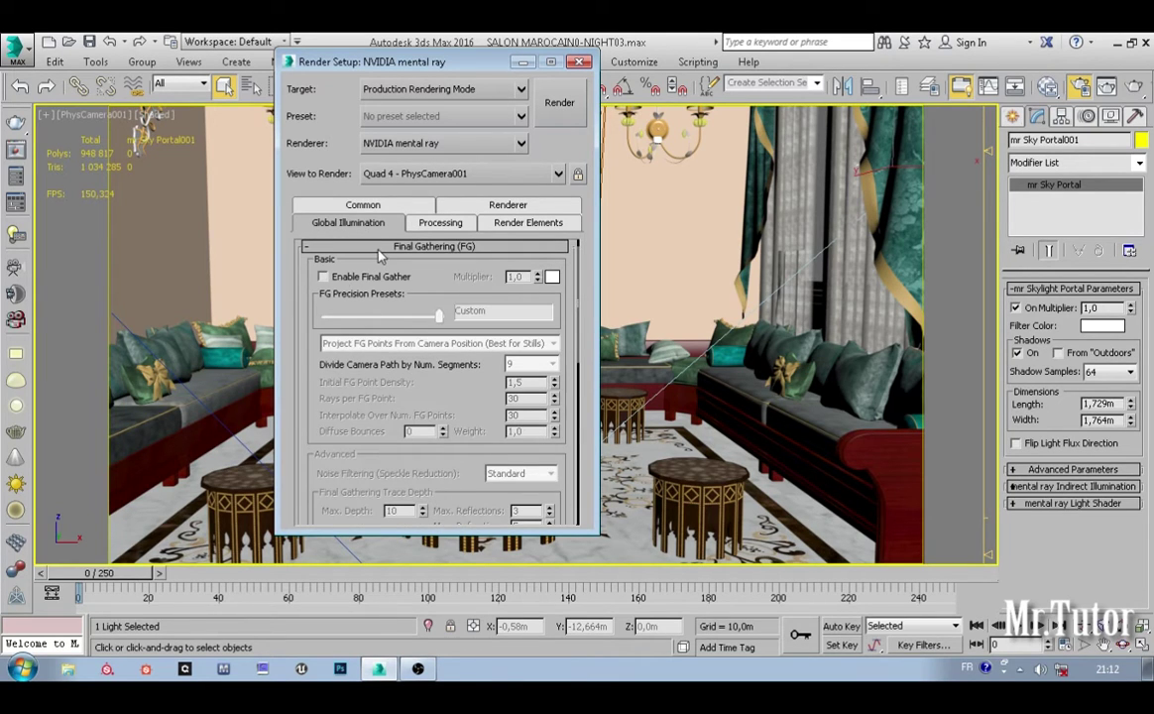
pyautogui.click(380, 250)
pyautogui.click(338, 263)
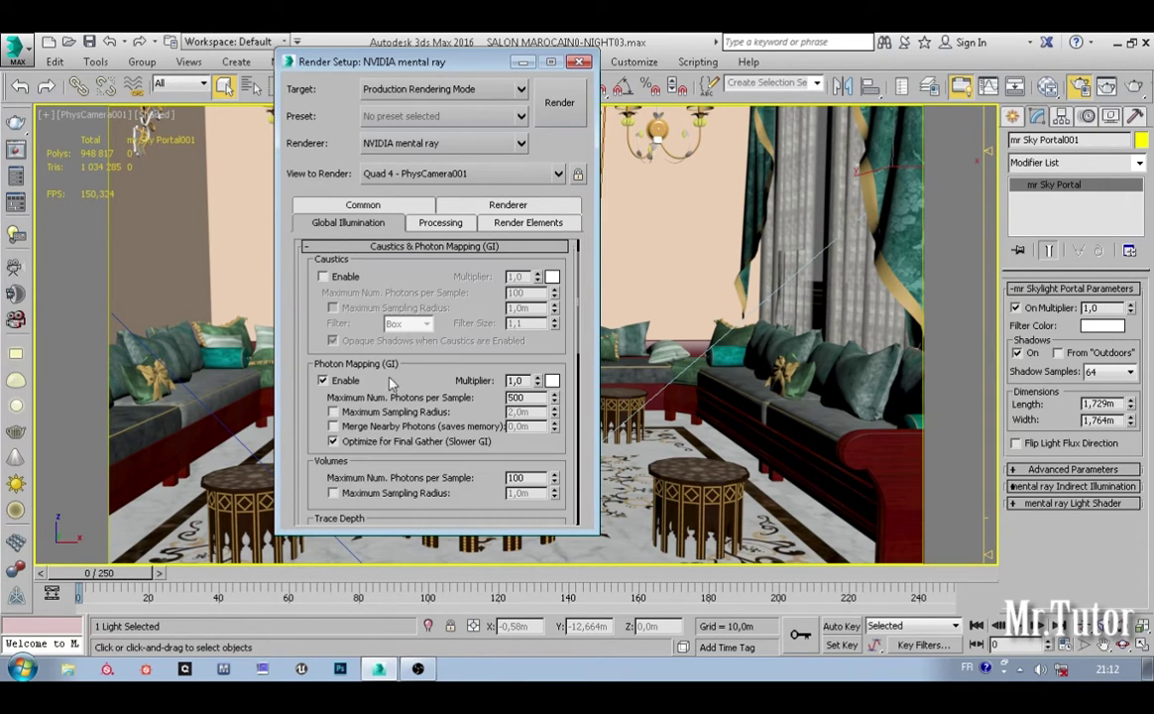
pyautogui.scroll(2, 436, 322)
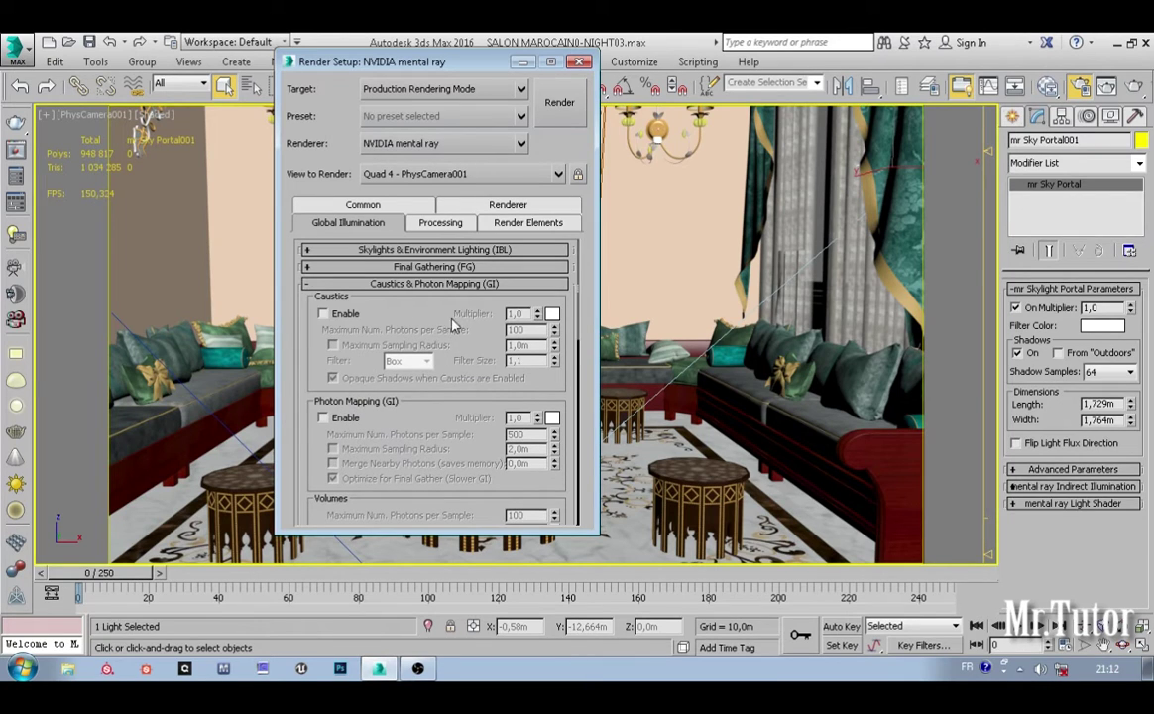
# Step: Examine the common render output settings and the mental ray translator options
pyautogui.click(359, 204)
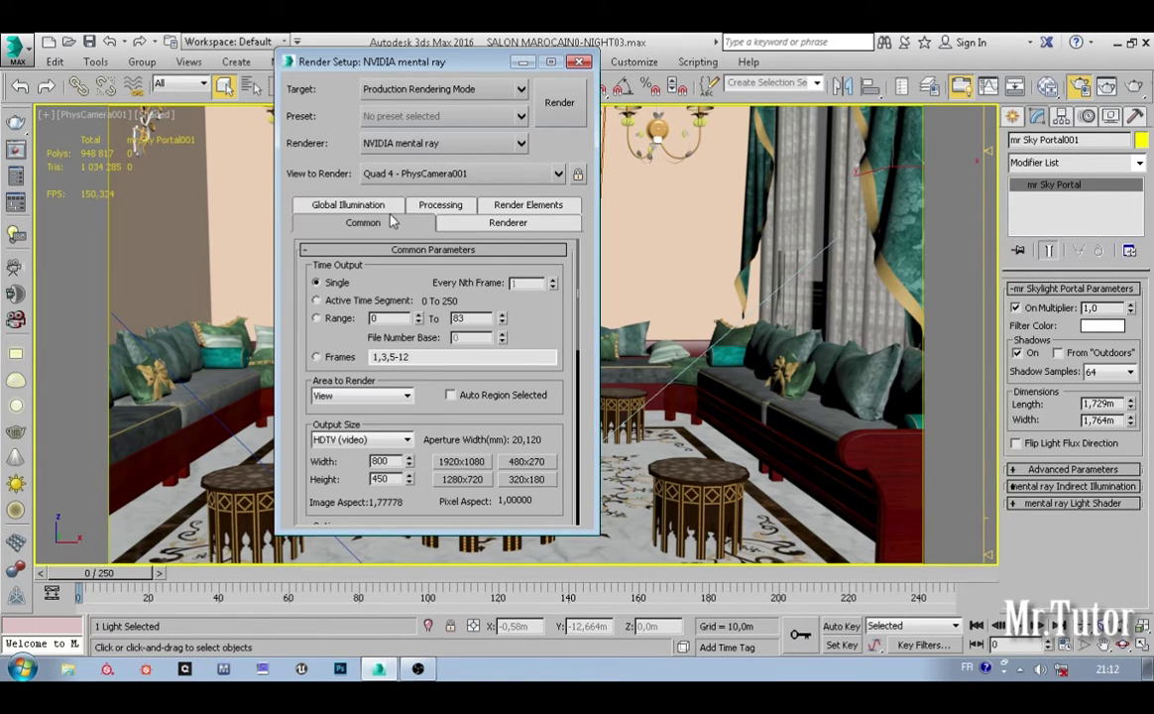
pyautogui.scroll(-5, 395, 347)
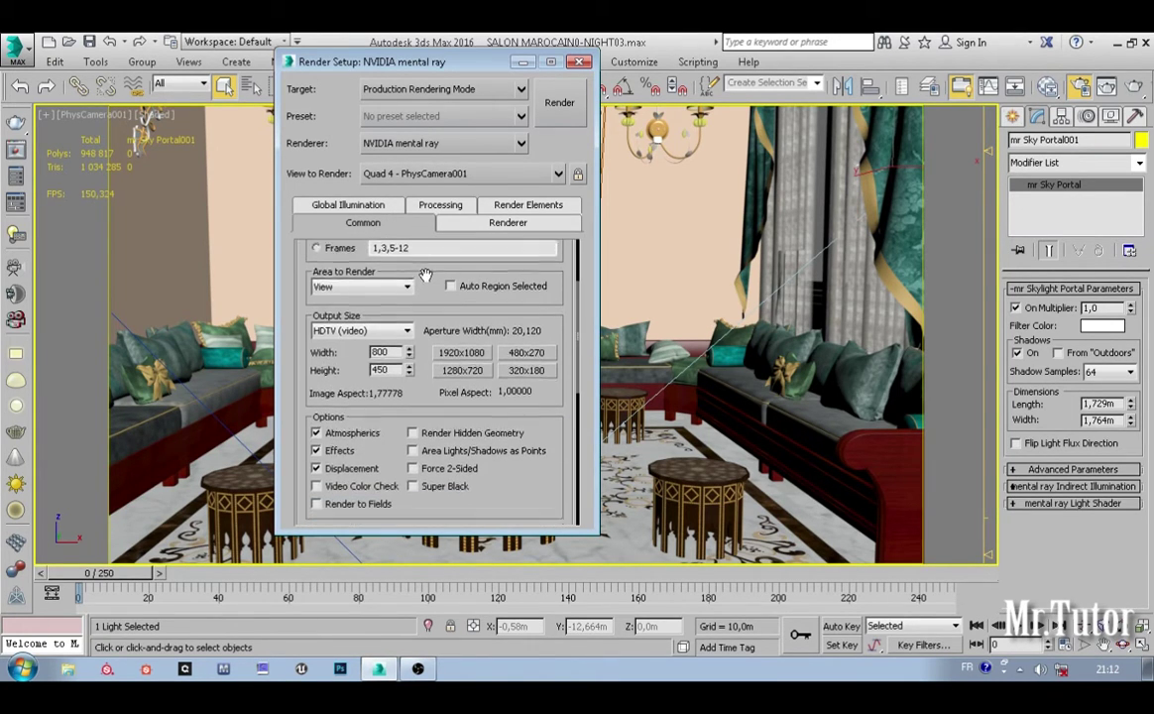
pyautogui.scroll(-15, 421, 393)
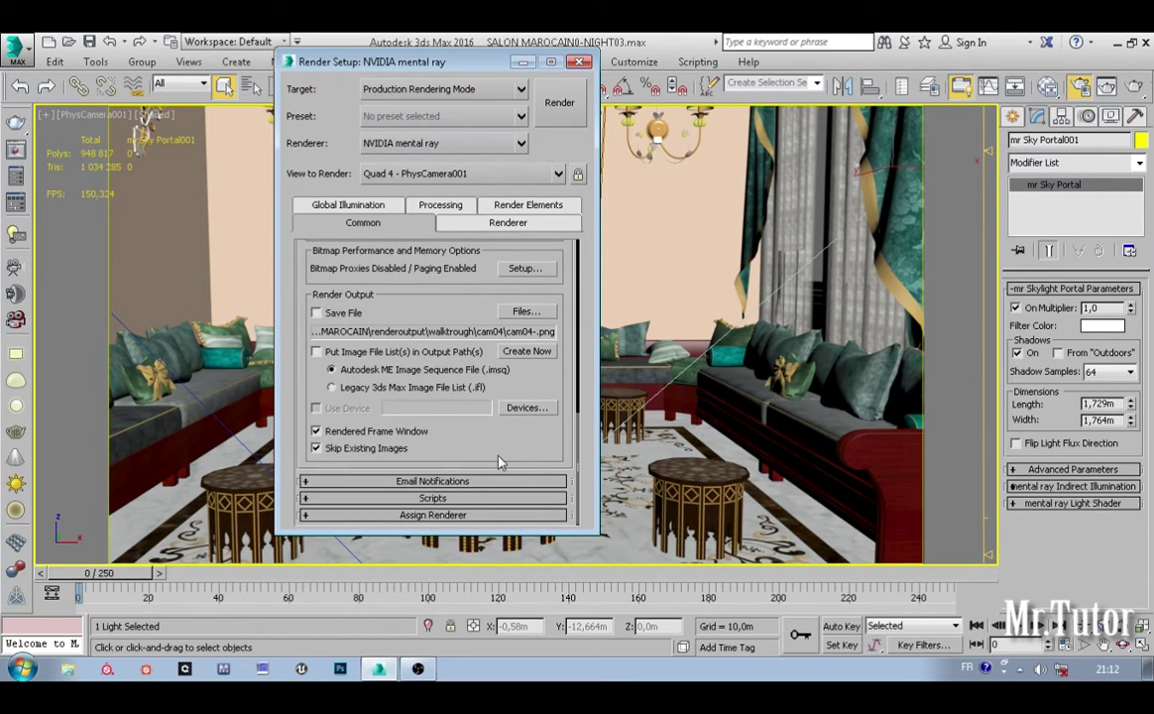
pyautogui.scroll(20, 451, 412)
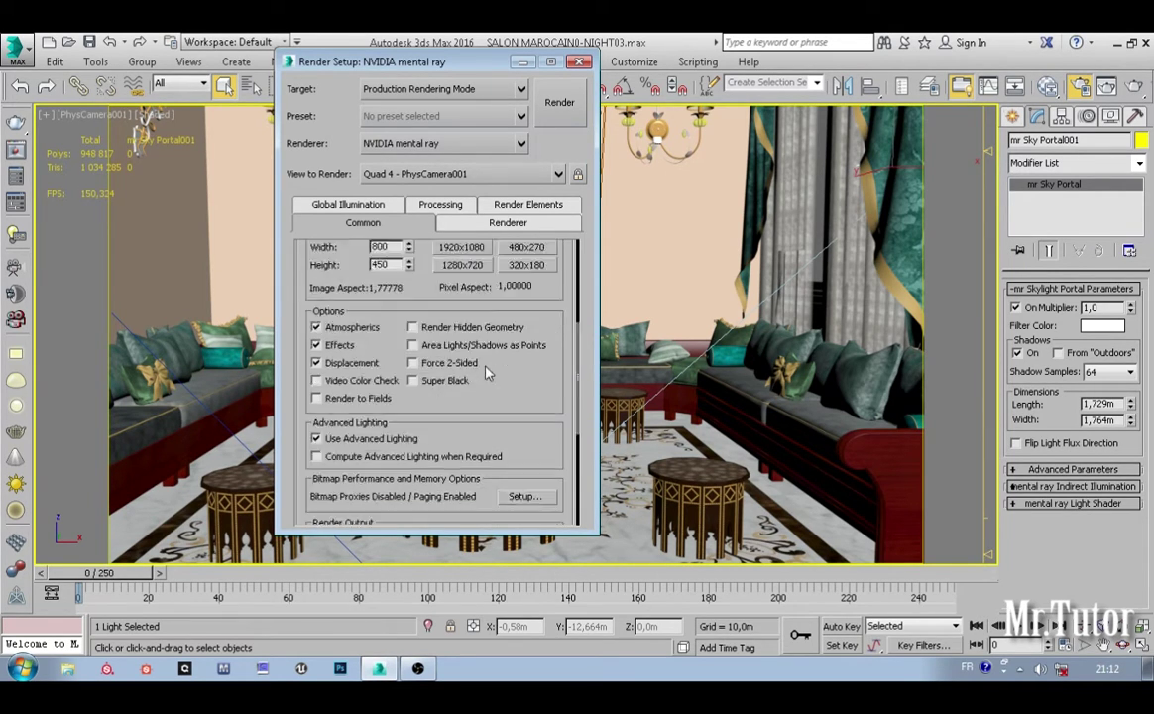
pyautogui.click(448, 207)
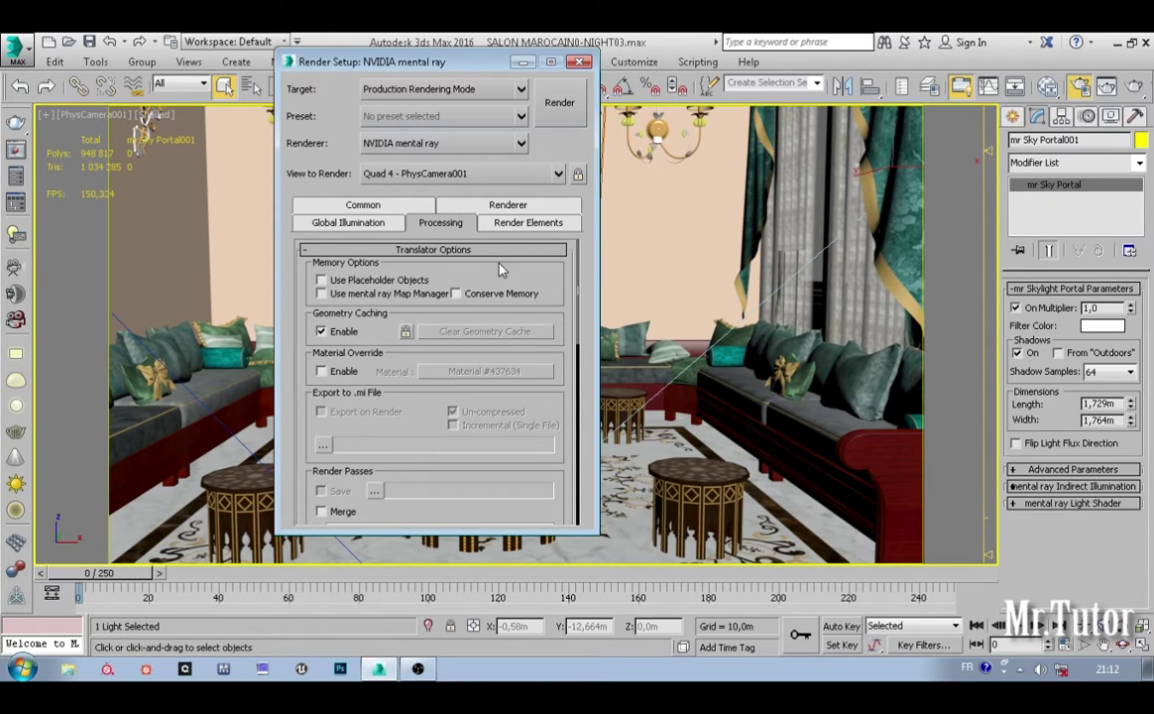
# Step: Set the renderer's sampling mode to Classic / Raytraced with a maximum of 4 samples per pixel
pyautogui.click(506, 206)
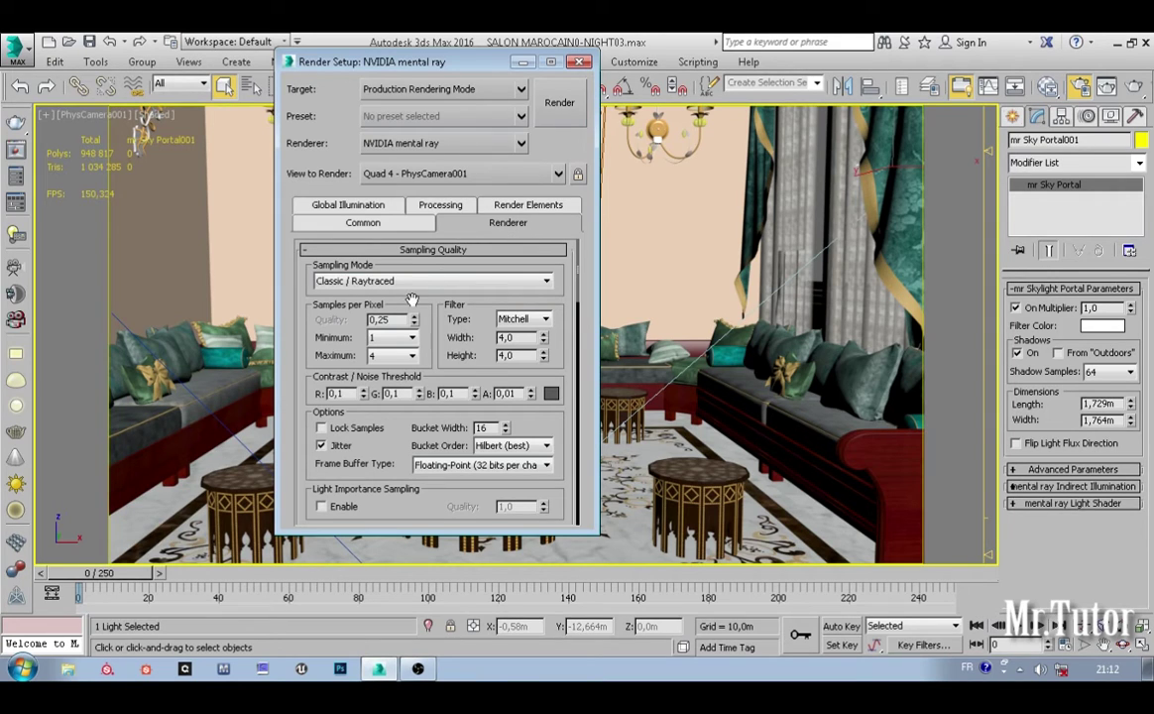
pyautogui.click(367, 280)
pyautogui.click(380, 309)
pyautogui.scroll(-2, 407, 317)
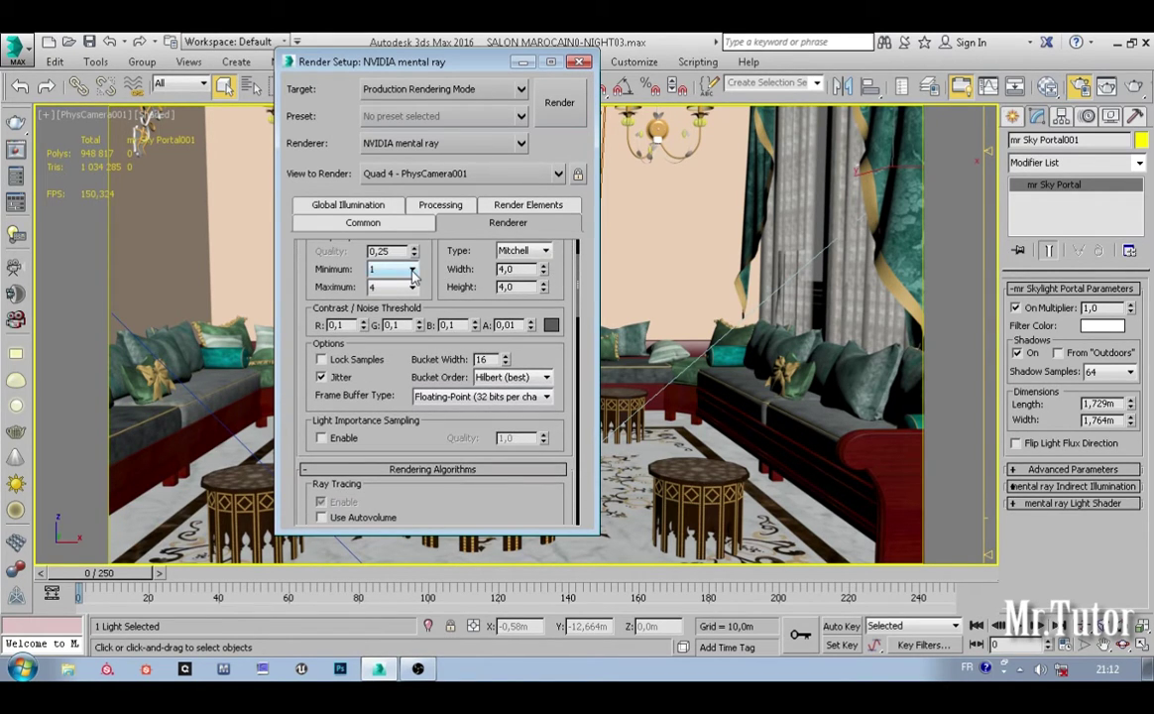
pyautogui.click(407, 289)
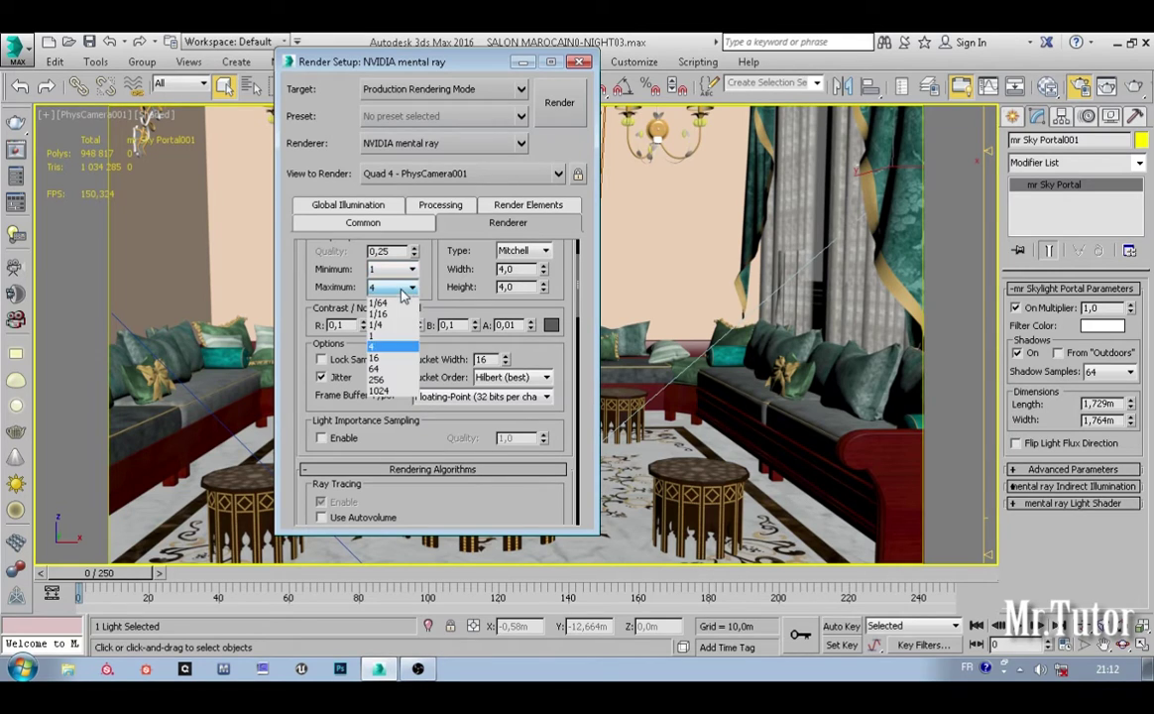
pyautogui.click(377, 340)
pyautogui.scroll(2, 448, 297)
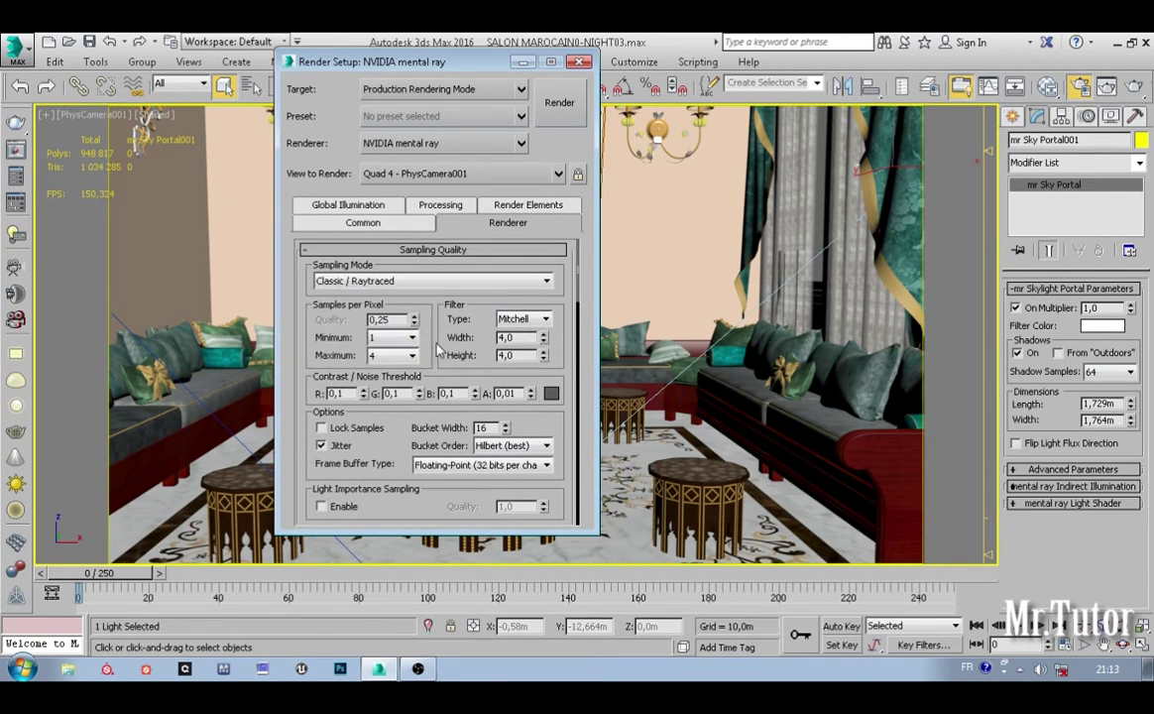
# Step: Check the renderer's spatial contrast colour and its Rendering Algorithms settings
pyautogui.scroll(-2, 442, 288)
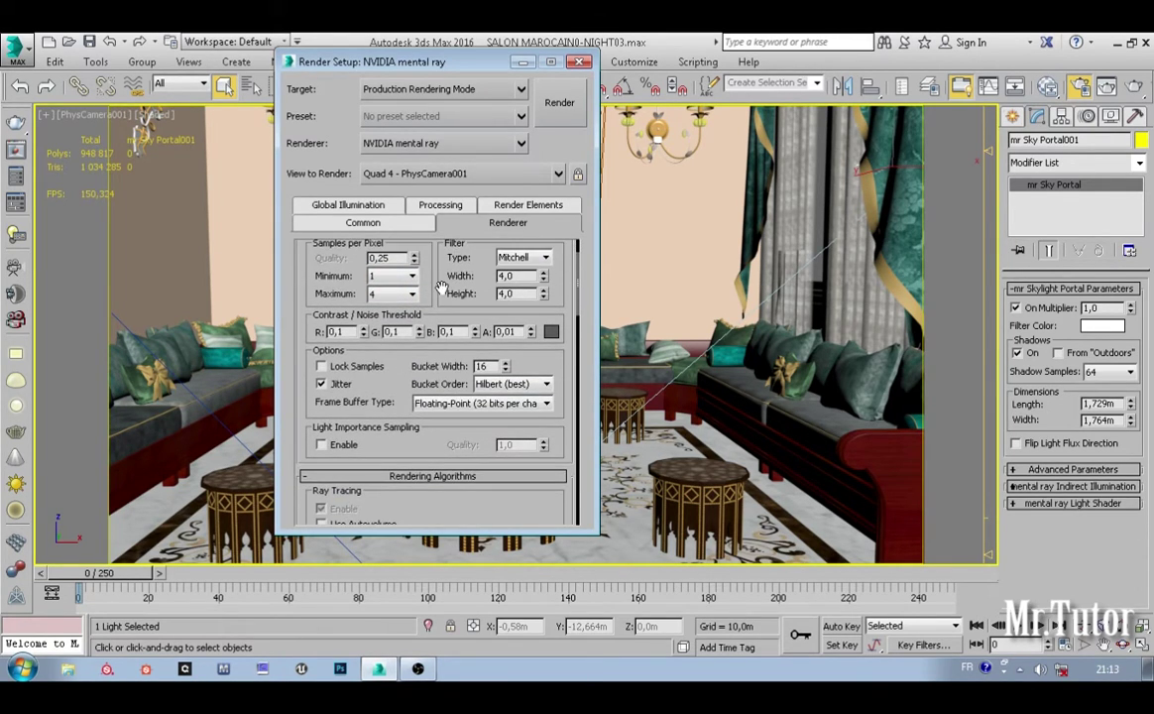
pyautogui.click(550, 333)
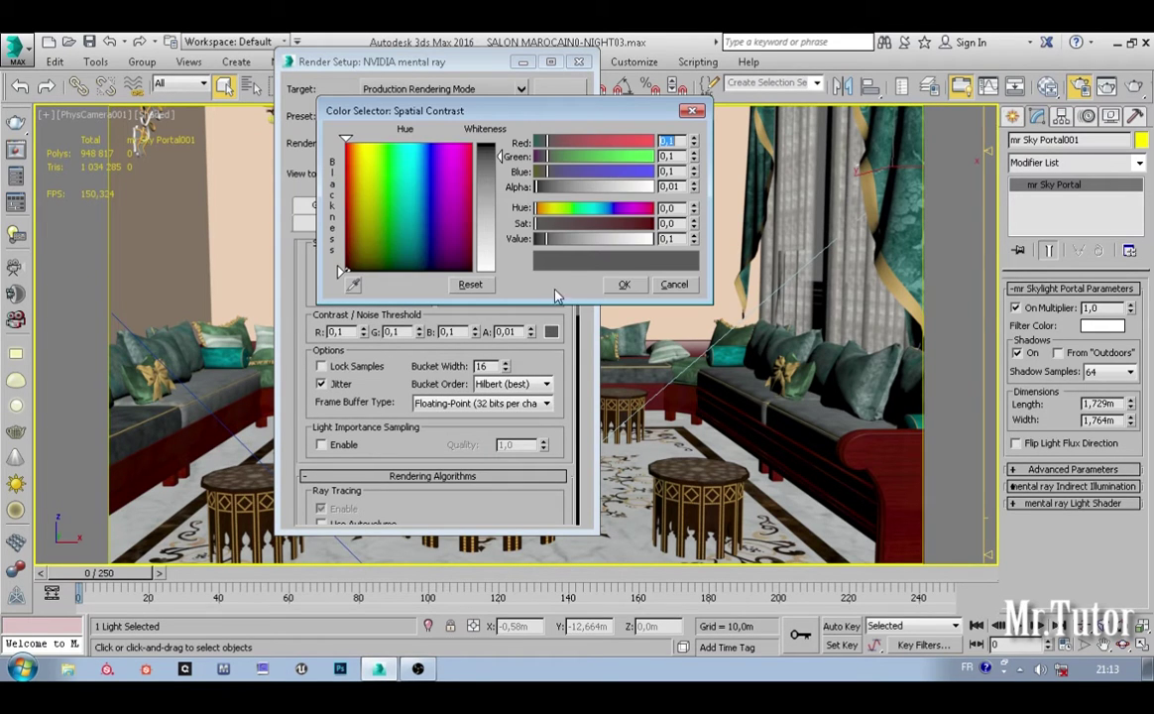
pyautogui.click(627, 285)
pyautogui.scroll(-5, 462, 236)
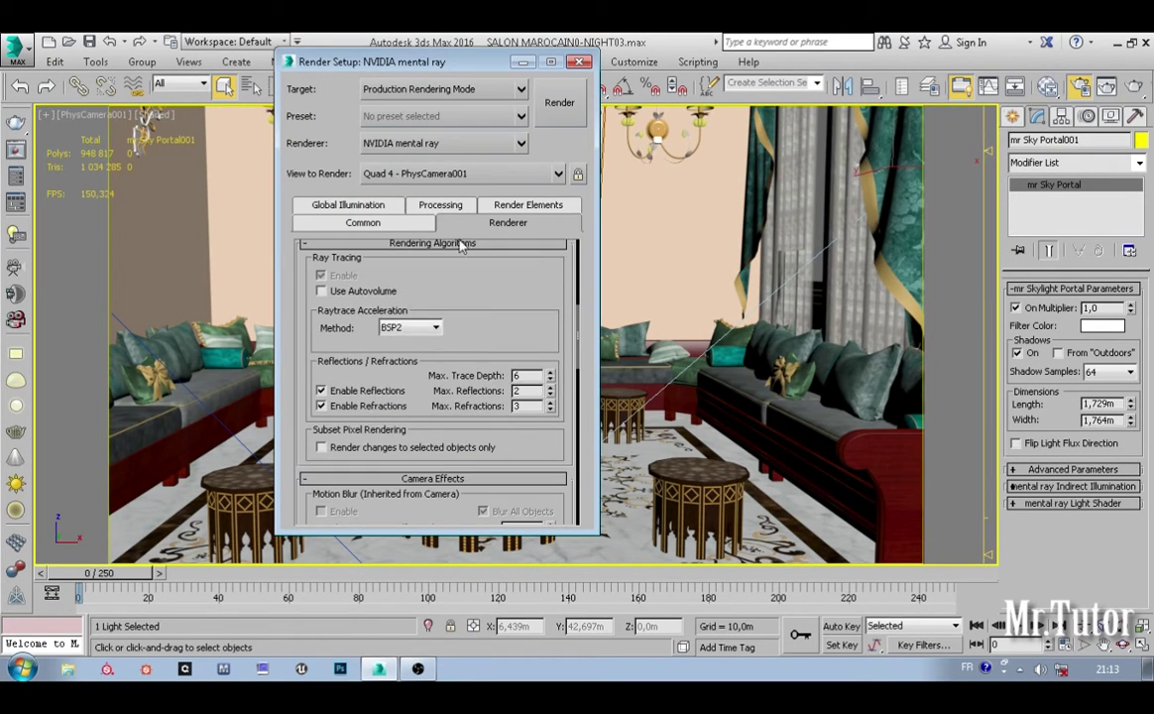
# Step: Enable the Material Override for the render and open the Slate Material Editor
pyautogui.click(440, 206)
pyautogui.scroll(-1, 383, 369)
pyautogui.click(343, 346)
pyautogui.click(508, 345)
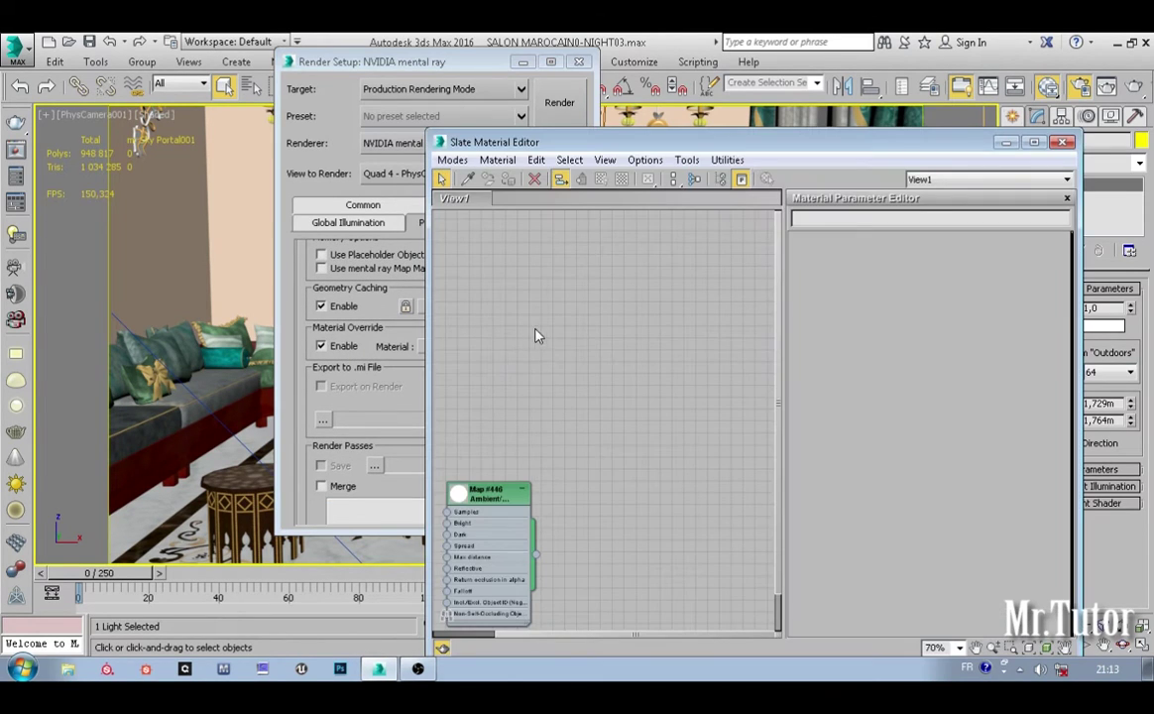
# Step: Clear all nodes from View1 in the Slate Material Editor and turn off Auto Open Nodeslots
pyautogui.moveTo(556, 142); pyautogui.dragTo(619, 100)
pyautogui.click(632, 118)
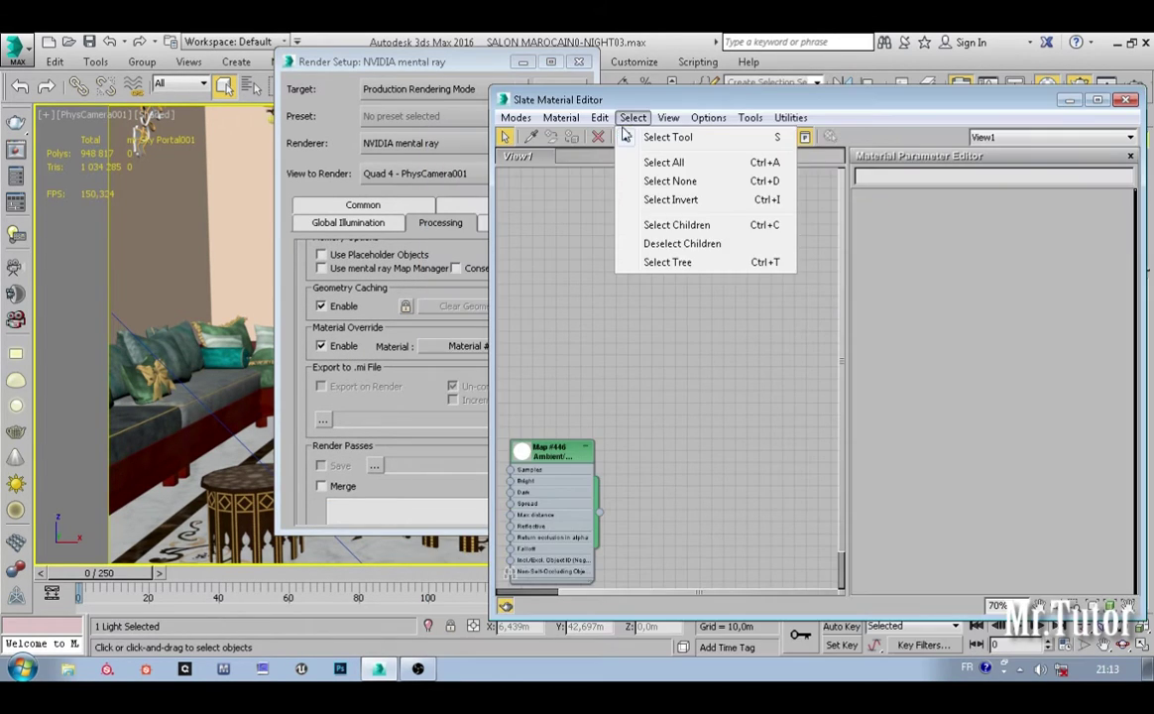
pyautogui.click(637, 156)
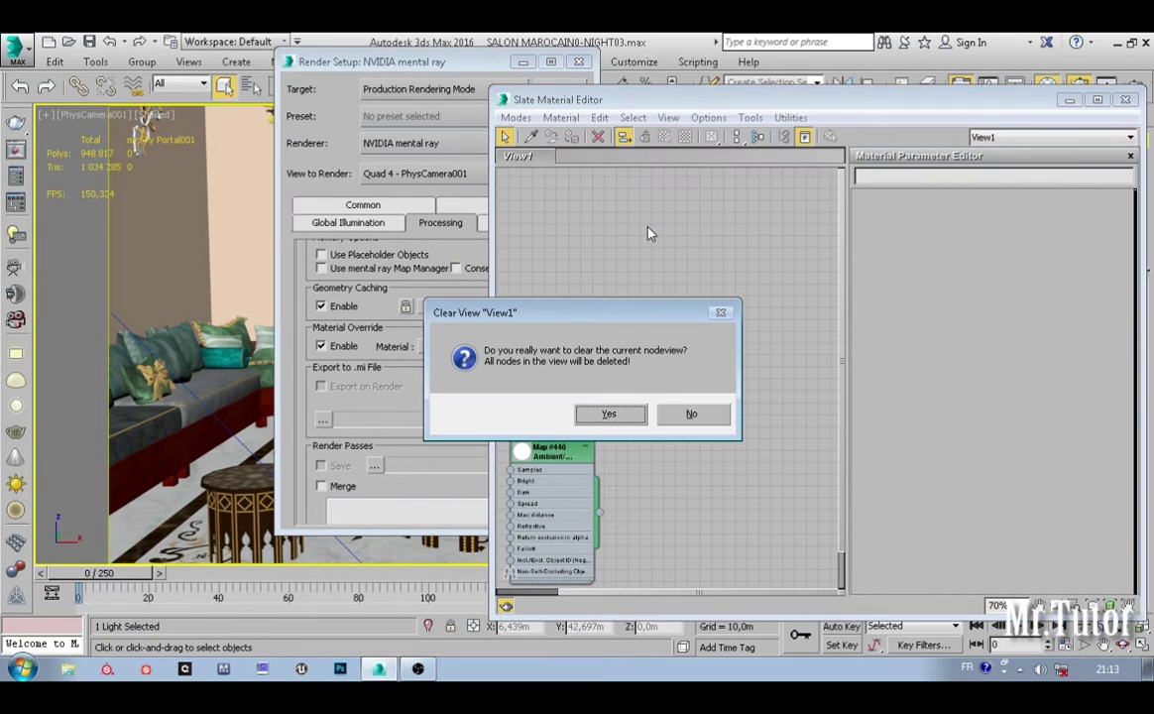
pyautogui.press('Return')
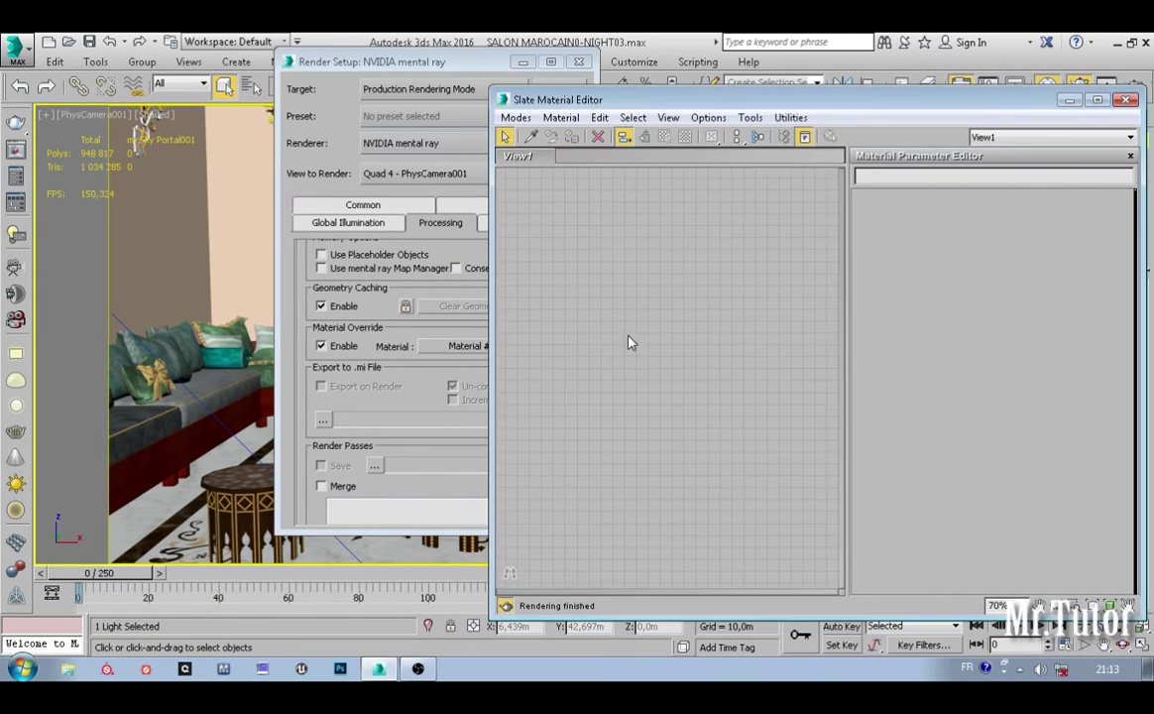
pyautogui.click(666, 118)
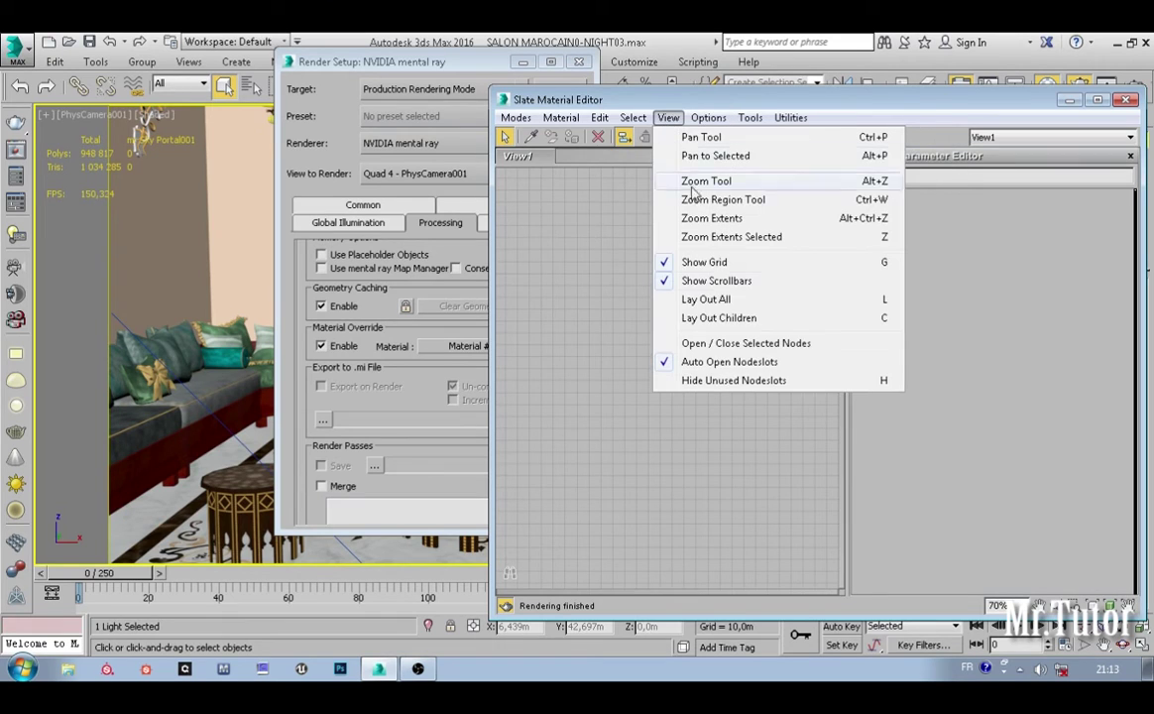
pyautogui.click(736, 366)
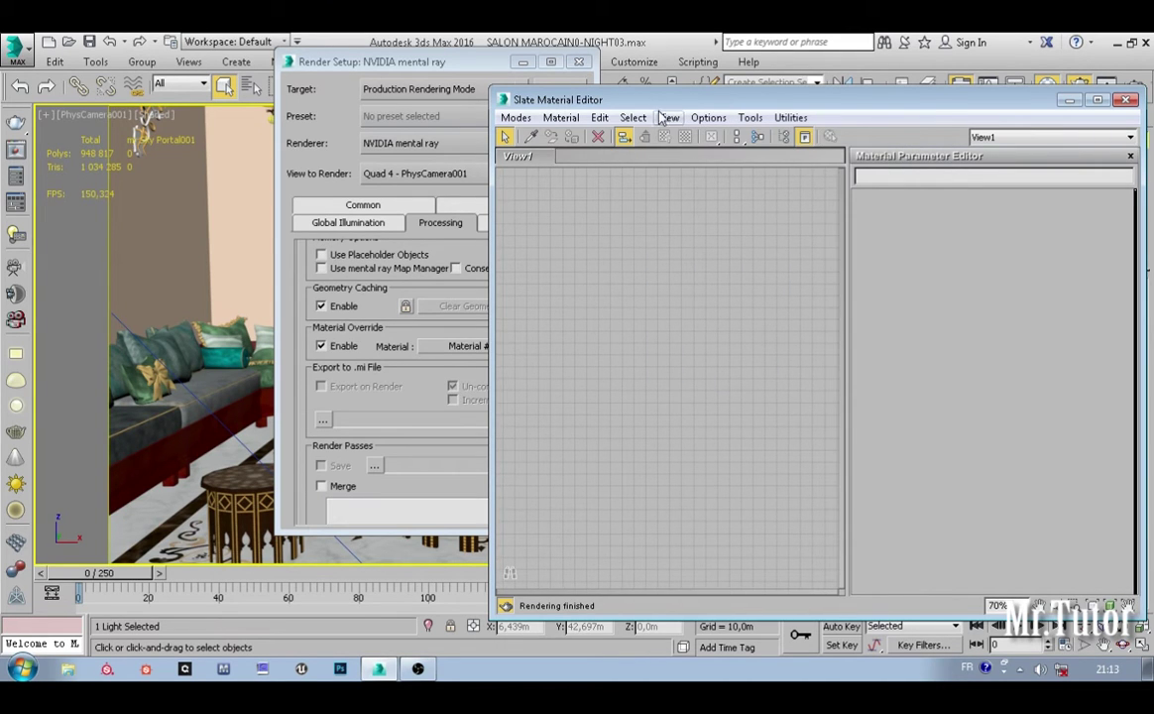
# Step: Create a mental ray Matte/Shadow/Reflection material in the empty node view
pyautogui.moveTo(478, 73); pyautogui.dragTo(381, 86)
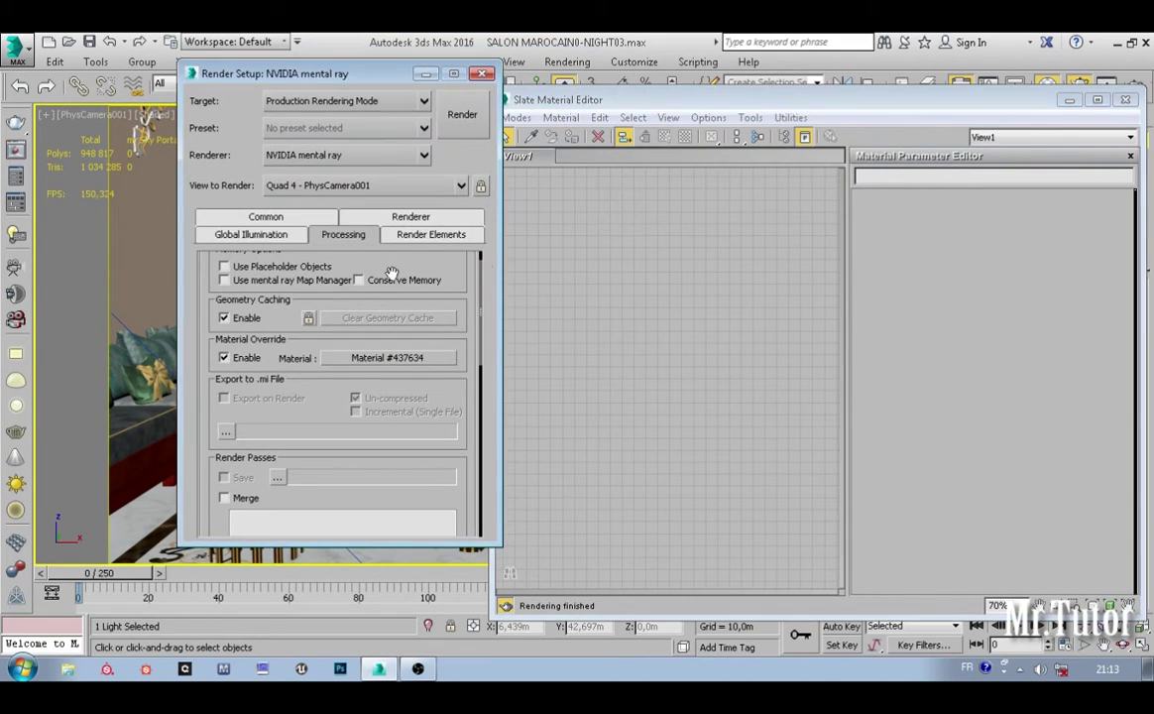
pyautogui.rightClick(610, 267)
pyautogui.moveTo(689, 280)
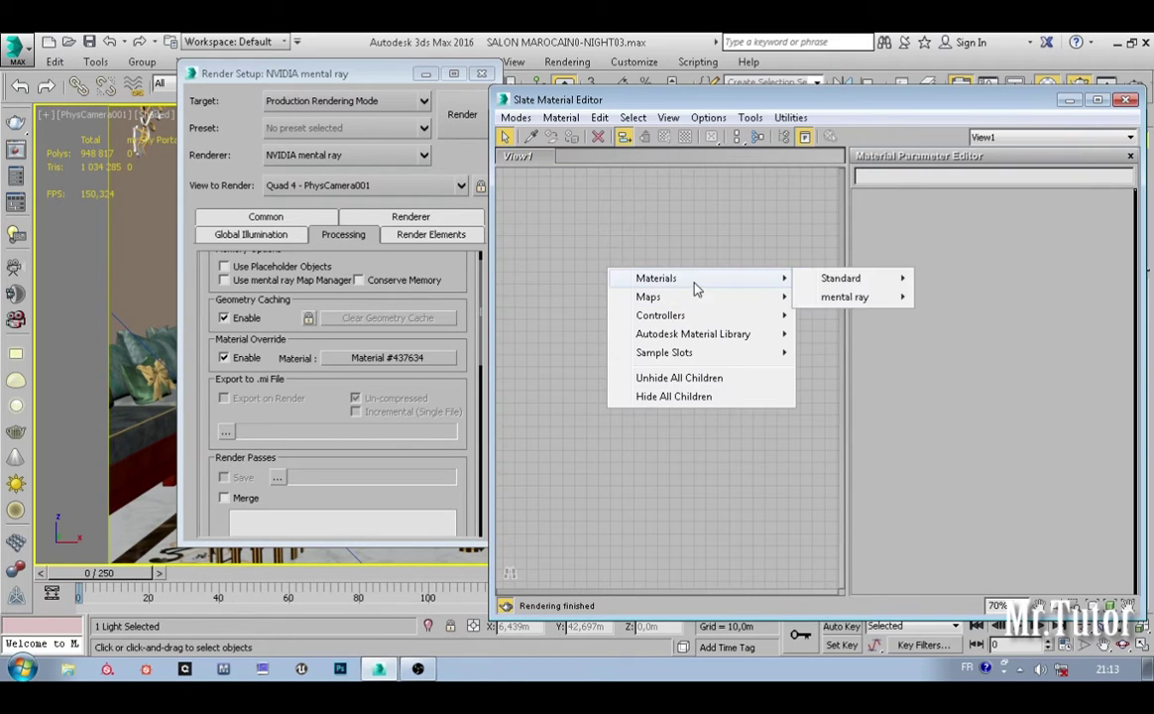
pyautogui.moveTo(819, 297)
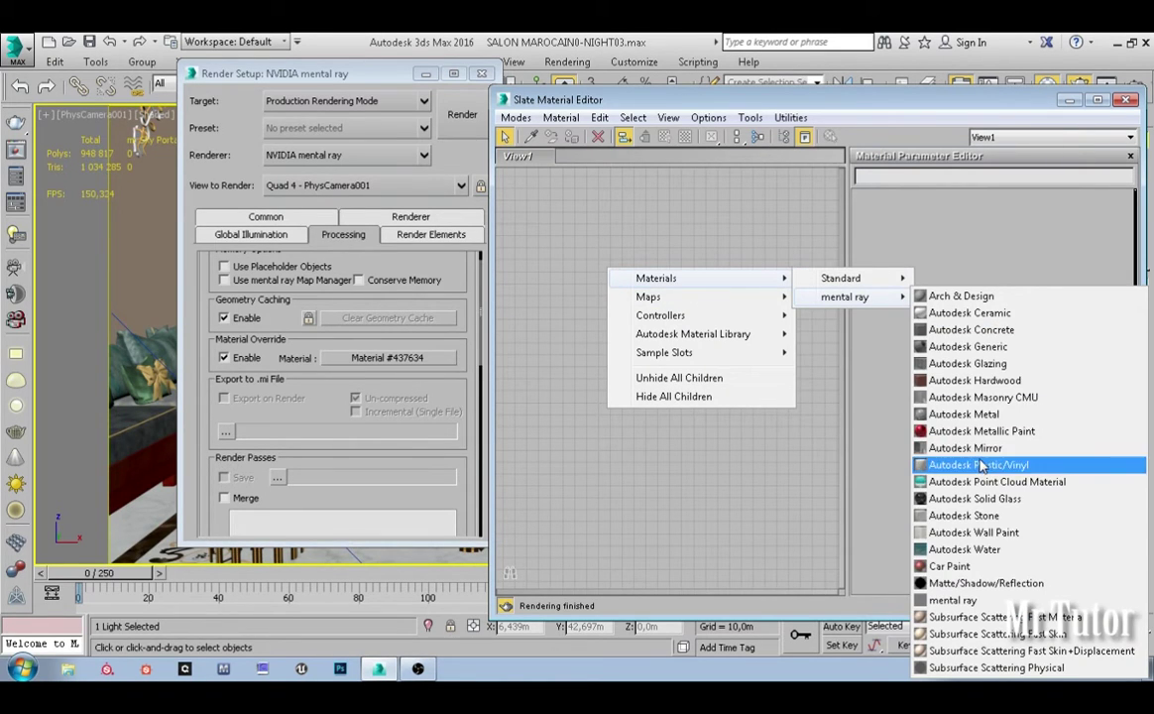
pyautogui.click(984, 583)
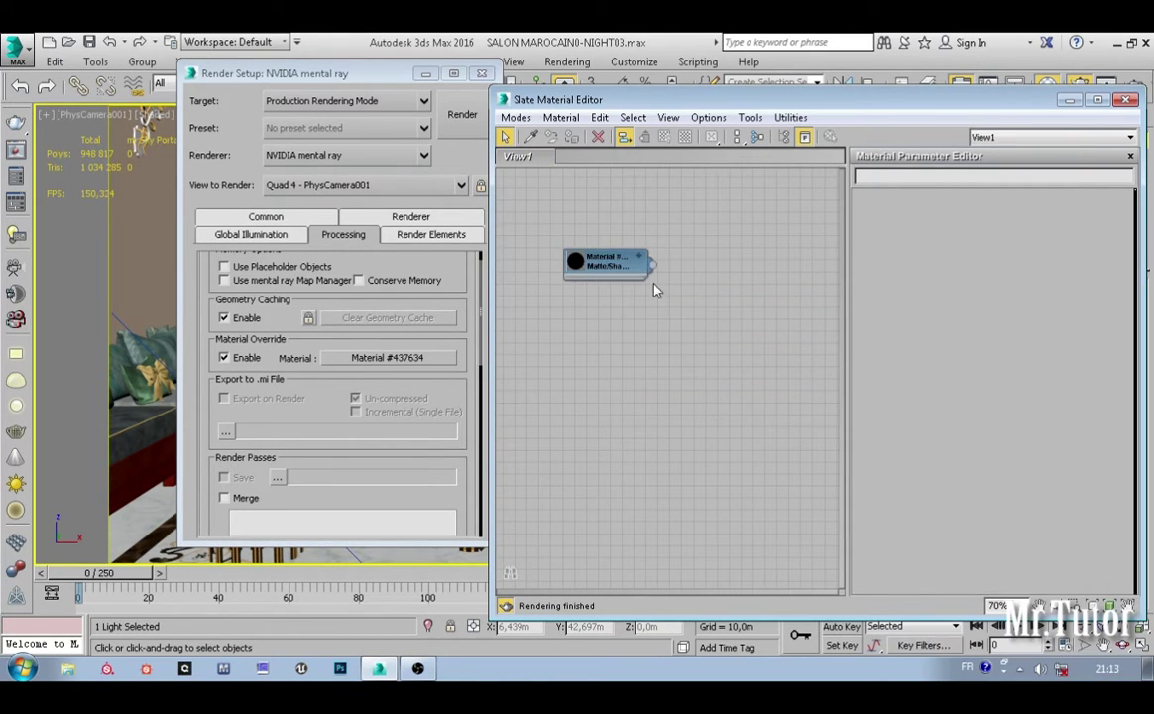
# Step: Assign the Matte/Shadow/Reflection material to the render's Material Override as an instance
pyautogui.moveTo(645, 277); pyautogui.dragTo(385, 359)
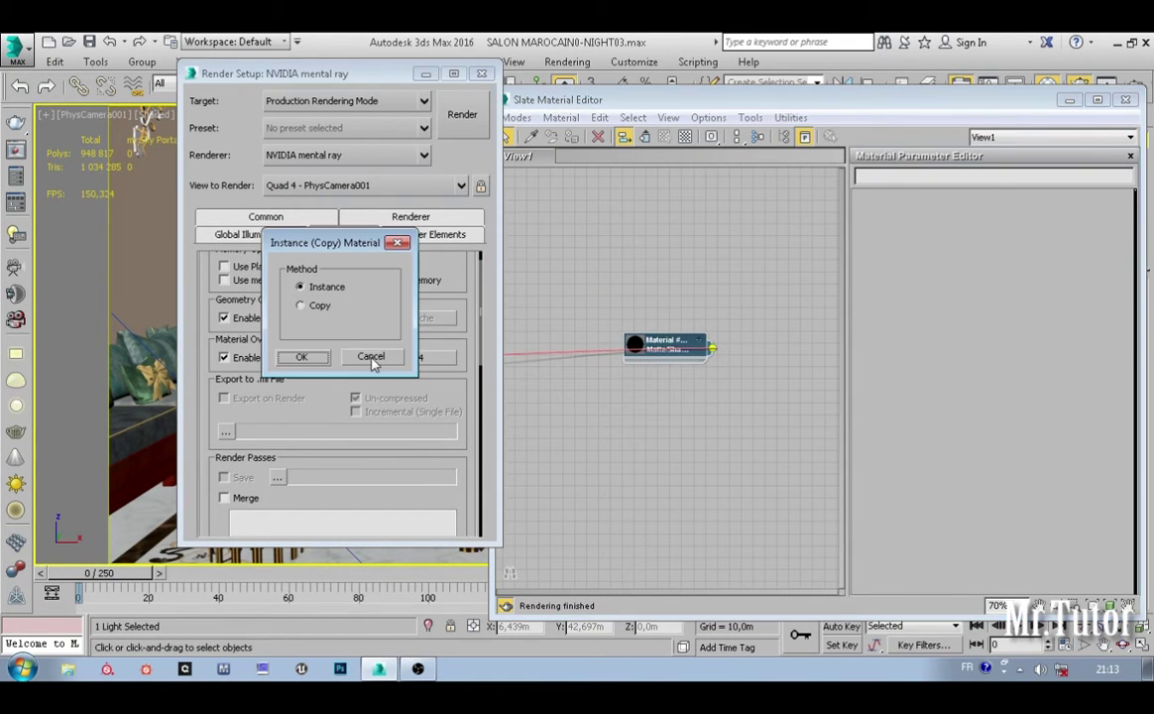
pyautogui.click(317, 360)
pyautogui.scroll(-1, 380, 379)
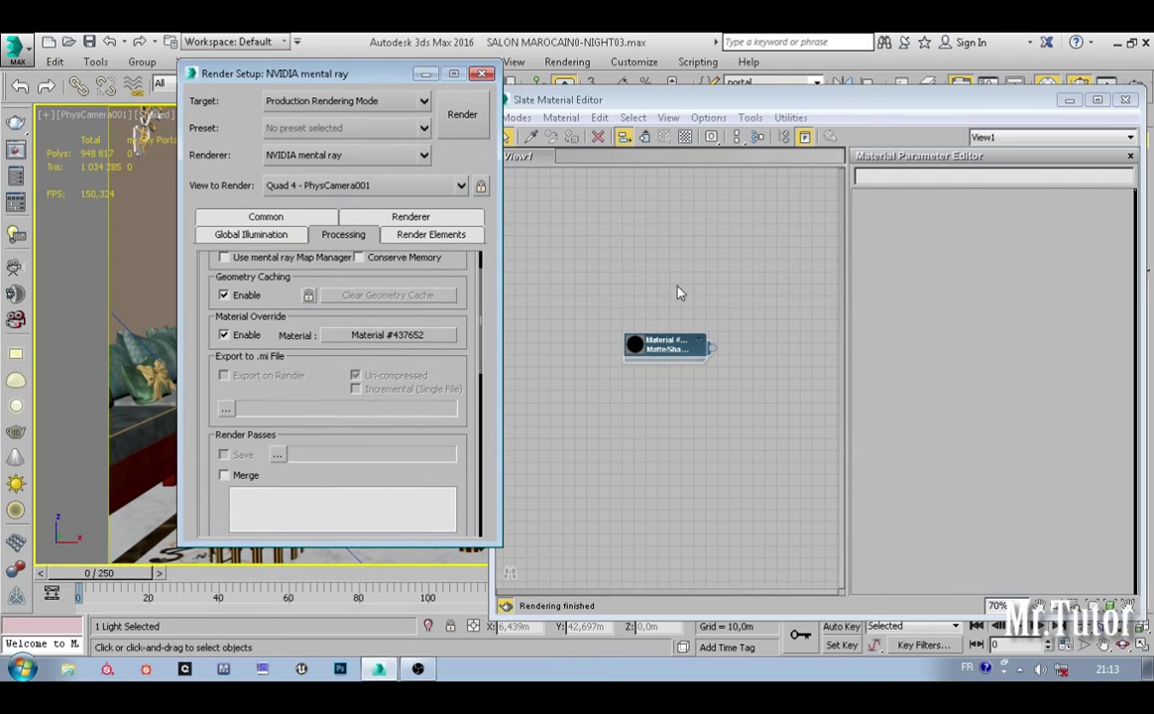
# Step: Assign a Parti Volume map as the Volume camera shader in the mental ray renderer's Camera Effects
pyautogui.moveTo(679, 342); pyautogui.dragTo(642, 329)
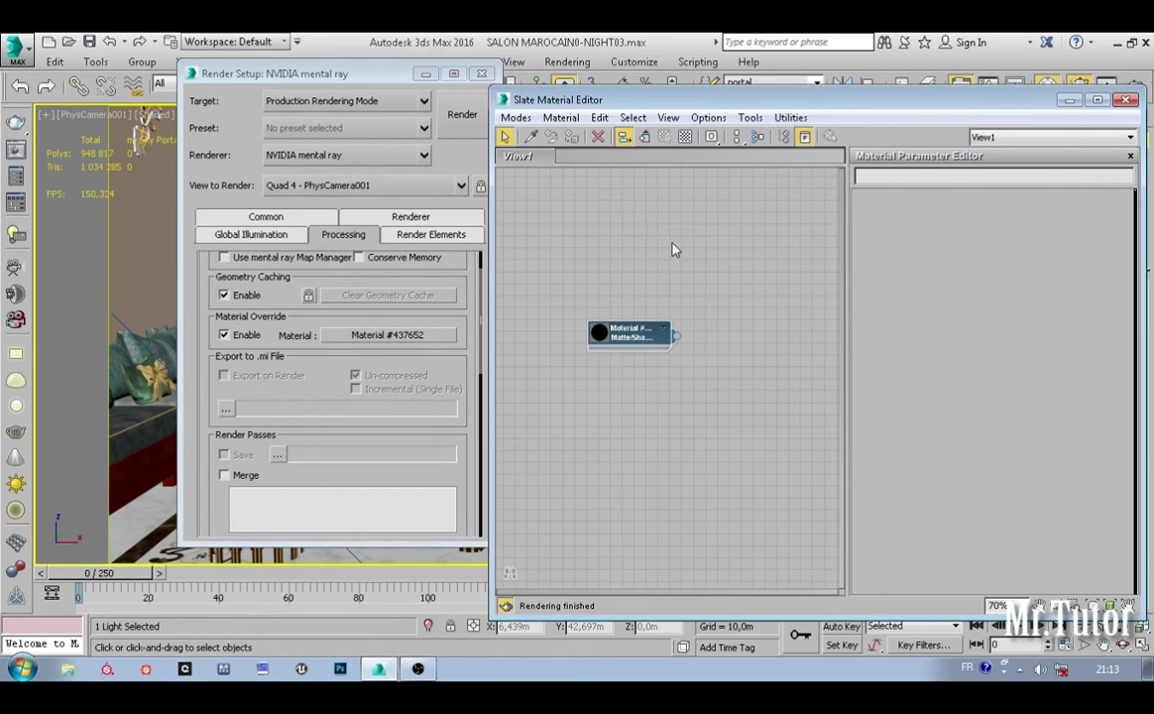
pyautogui.click(1070, 100)
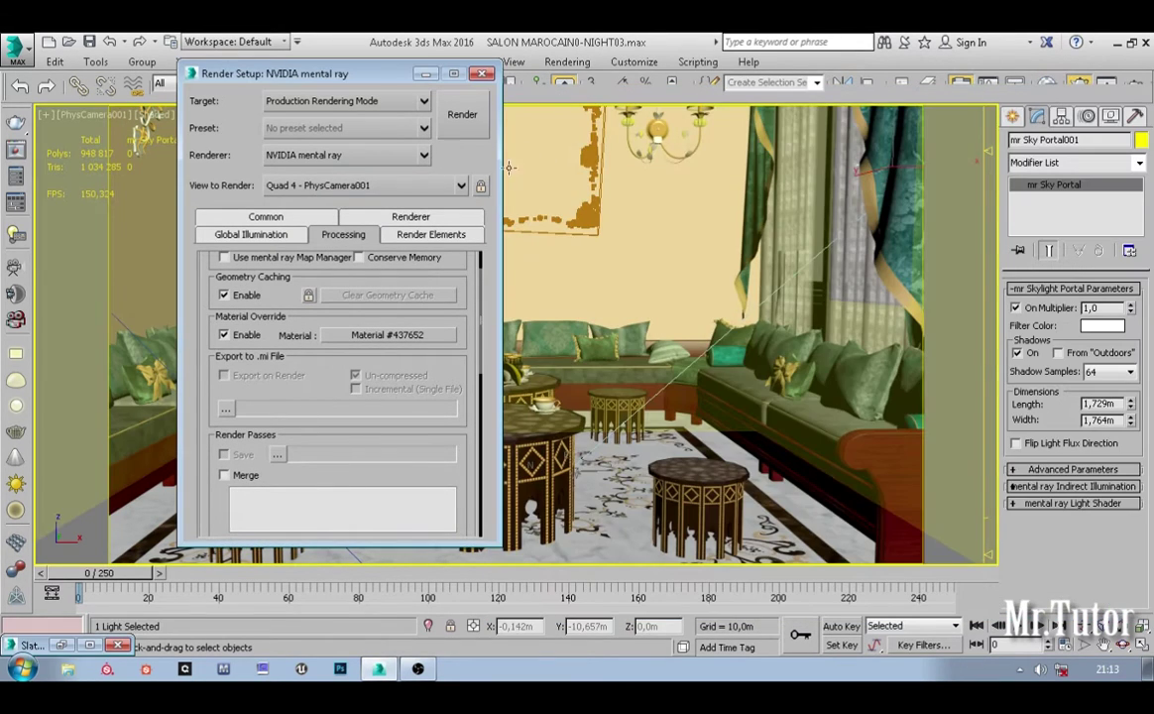
pyautogui.click(384, 214)
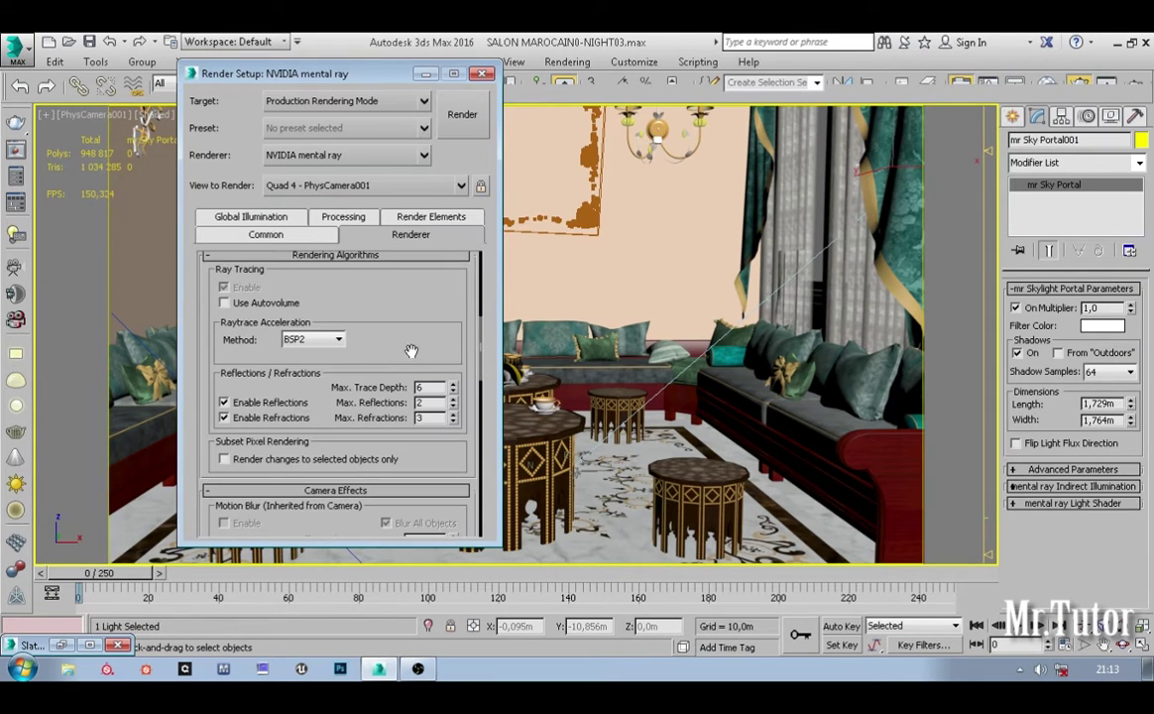
pyautogui.scroll(-3, 436, 336)
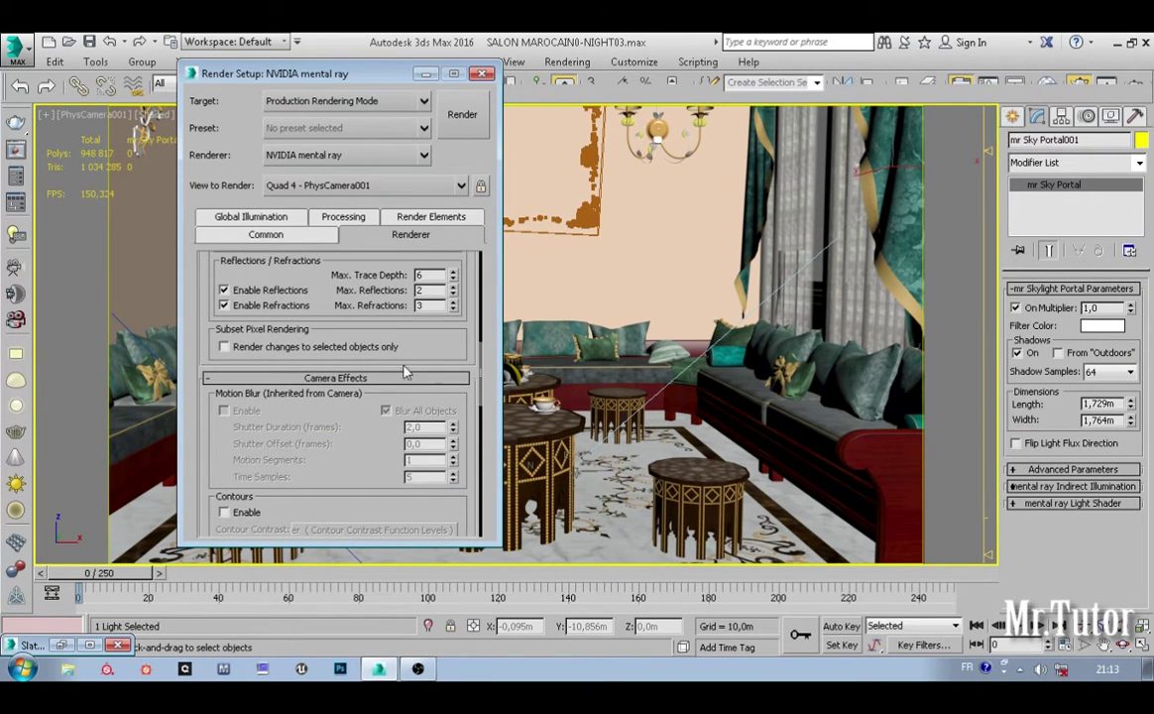
pyautogui.scroll(-7, 401, 370)
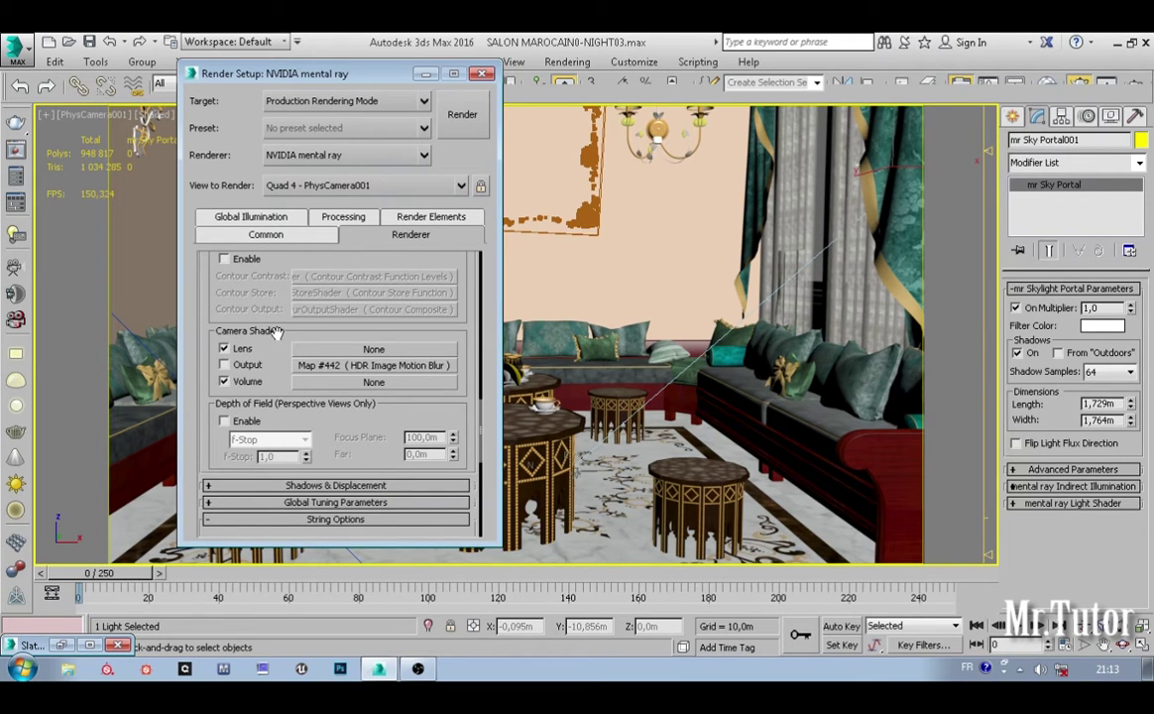
pyautogui.scroll(-1, 276, 333)
pyautogui.click(244, 366)
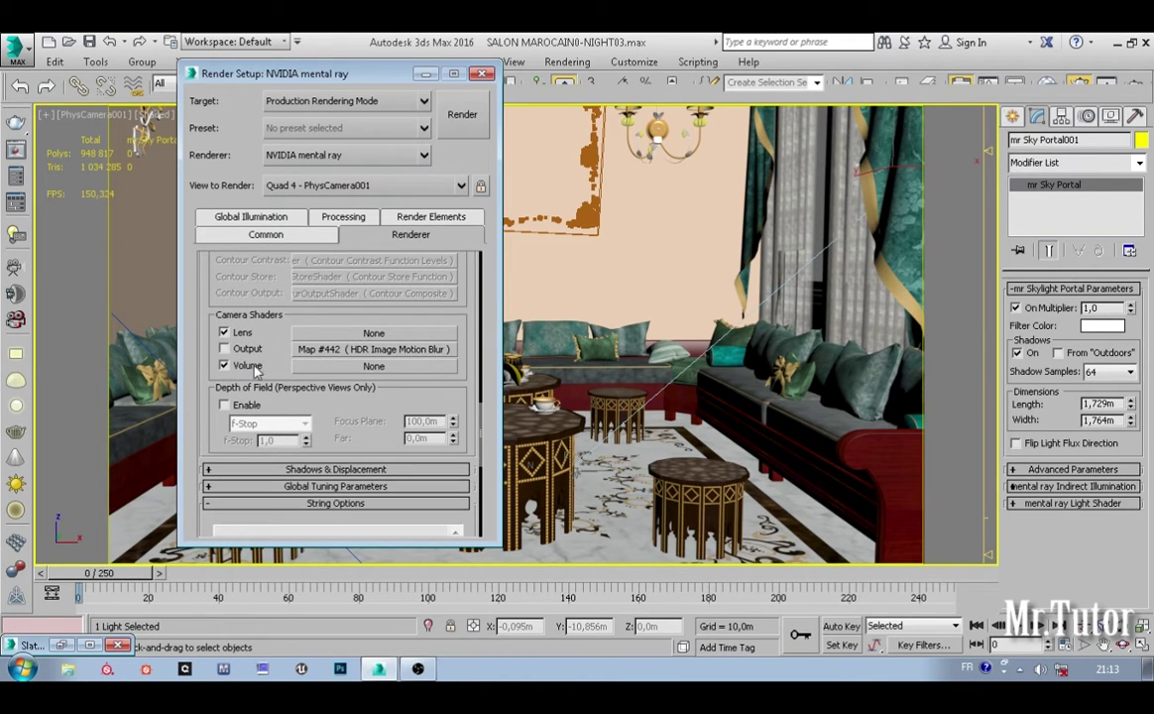
pyautogui.click(374, 366)
pyautogui.click(396, 132)
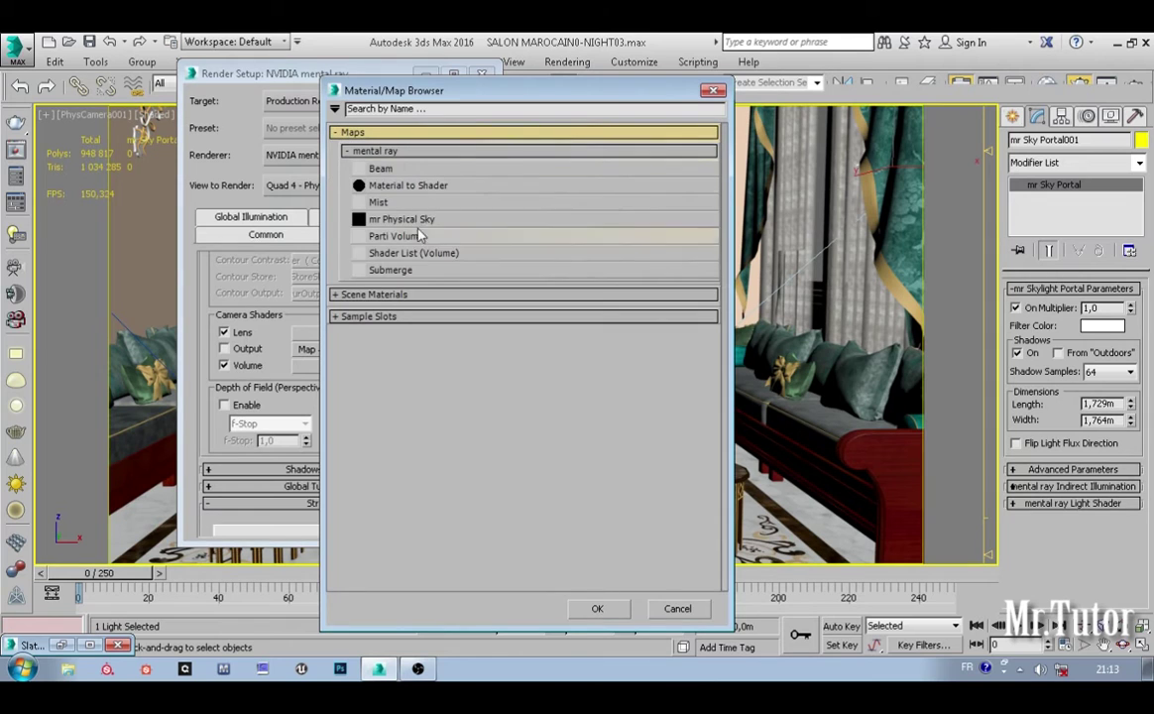
pyautogui.click(390, 238)
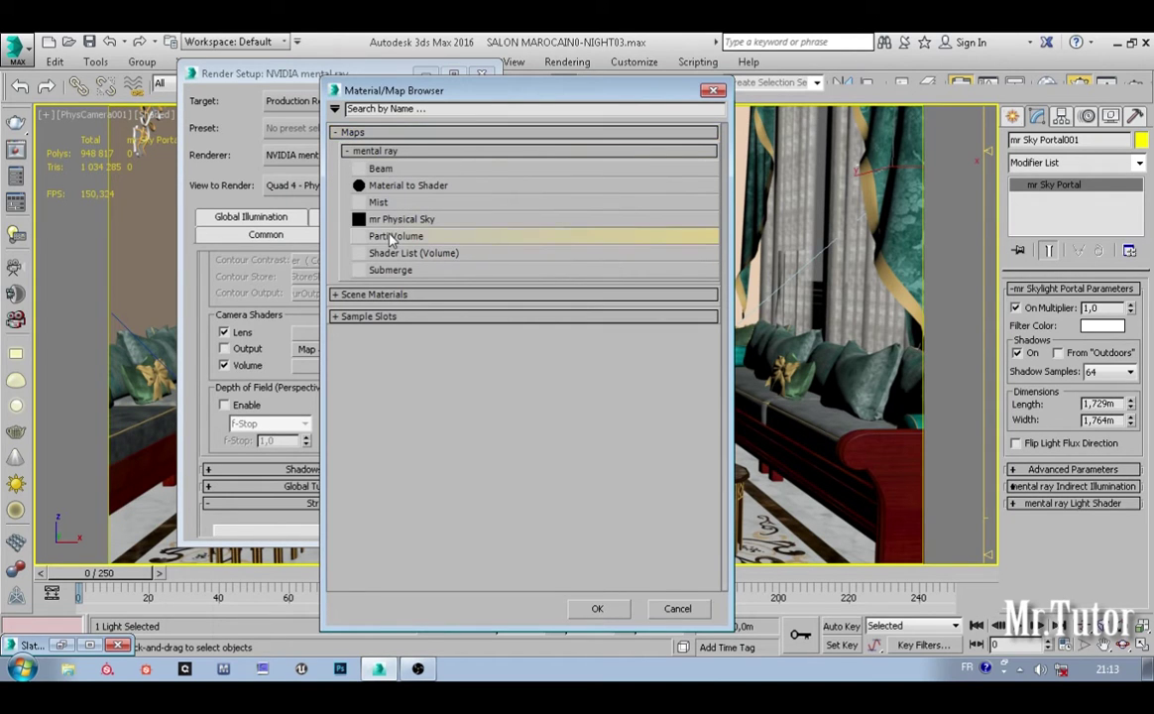
pyautogui.doubleClick(393, 238)
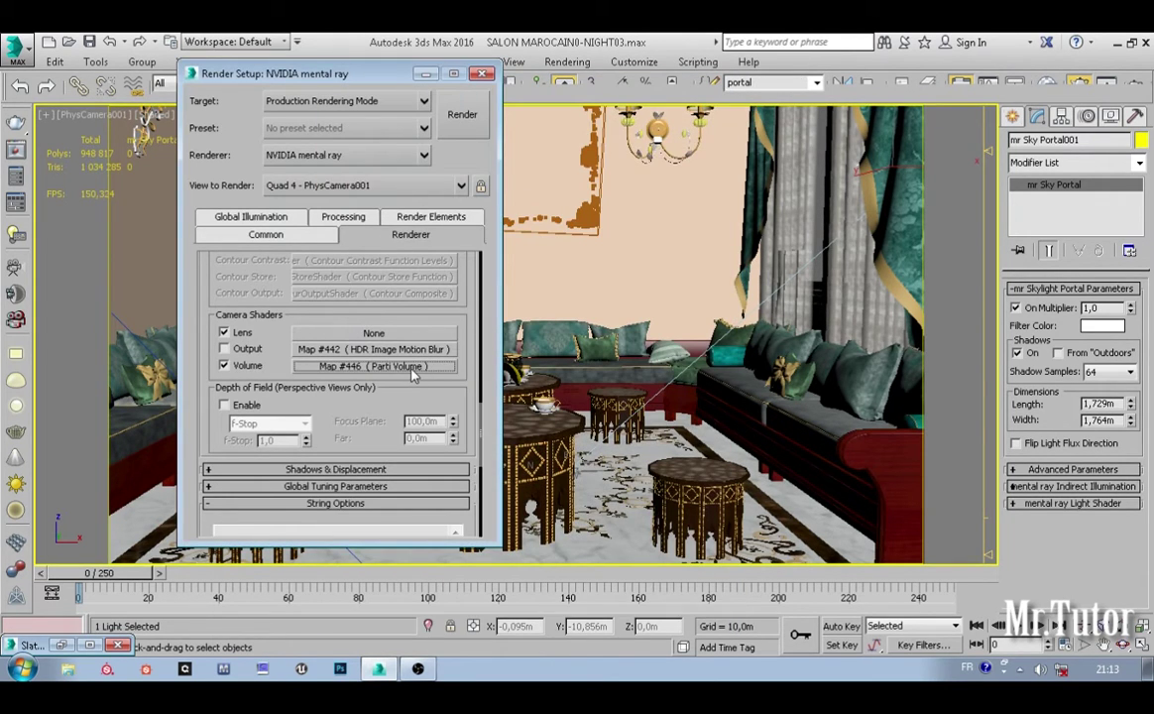
# Step: Bring the Parti Volume shader into the Slate Material Editor as an instance and arrange it below the Matte/Shadow/Reflection node
pyautogui.press('m')
pyautogui.moveTo(608, 387); pyautogui.dragTo(633, 345, button='middle')
pyautogui.moveTo(663, 292); pyautogui.dragTo(515, 209)
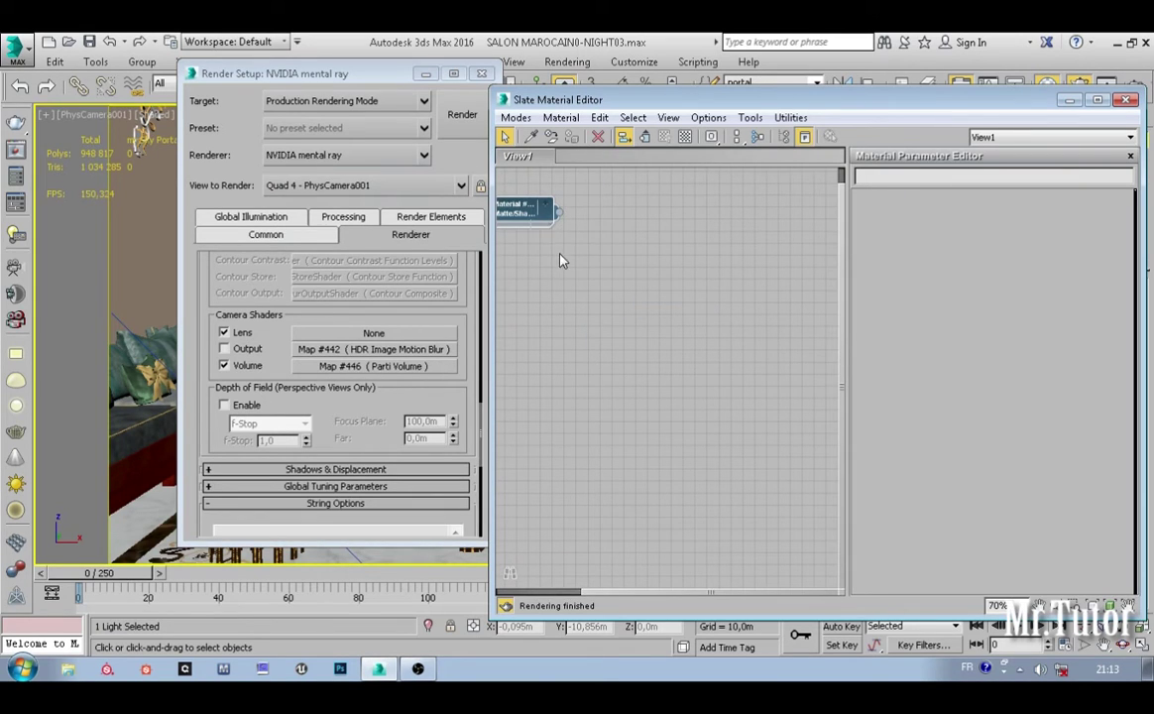
pyautogui.moveTo(355, 366); pyautogui.dragTo(565, 310)
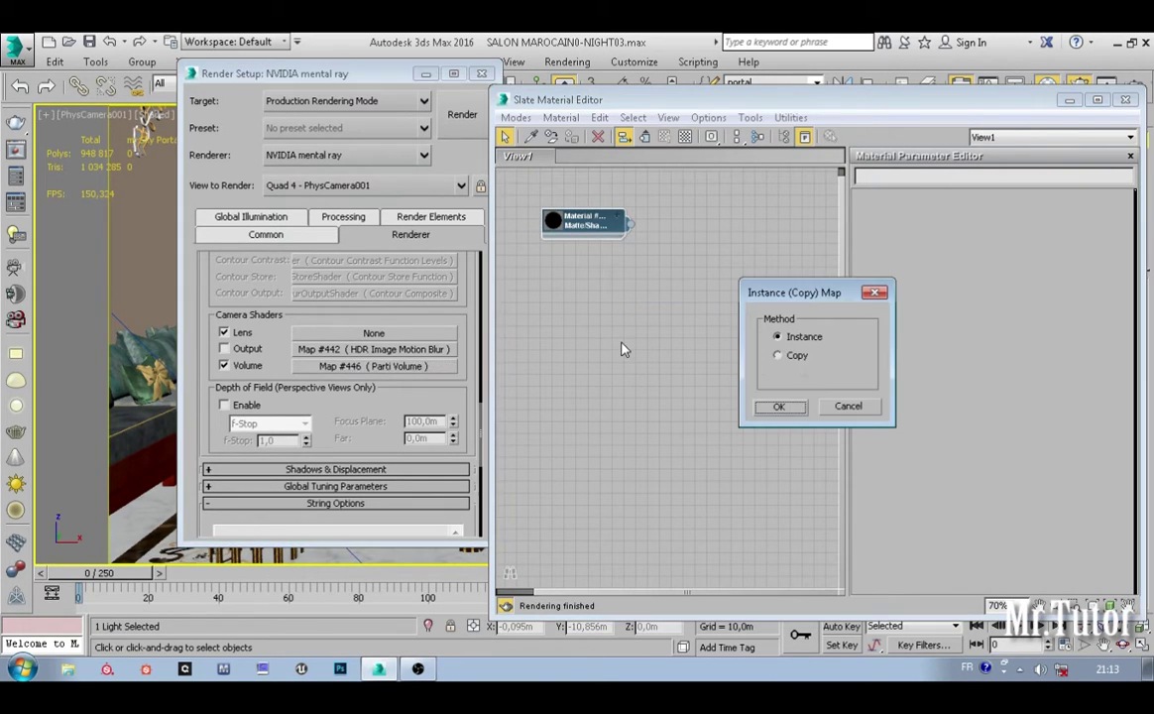
pyautogui.click(779, 408)
pyautogui.moveTo(623, 339); pyautogui.dragTo(615, 373)
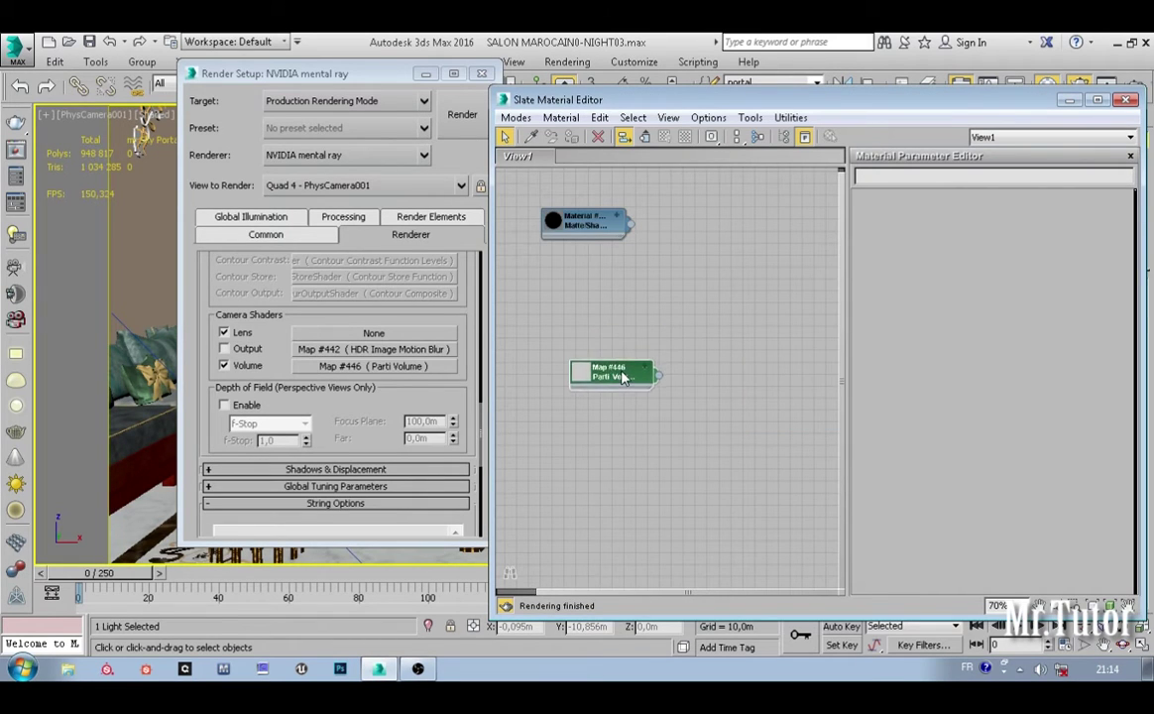
pyautogui.scroll(2, 616, 380)
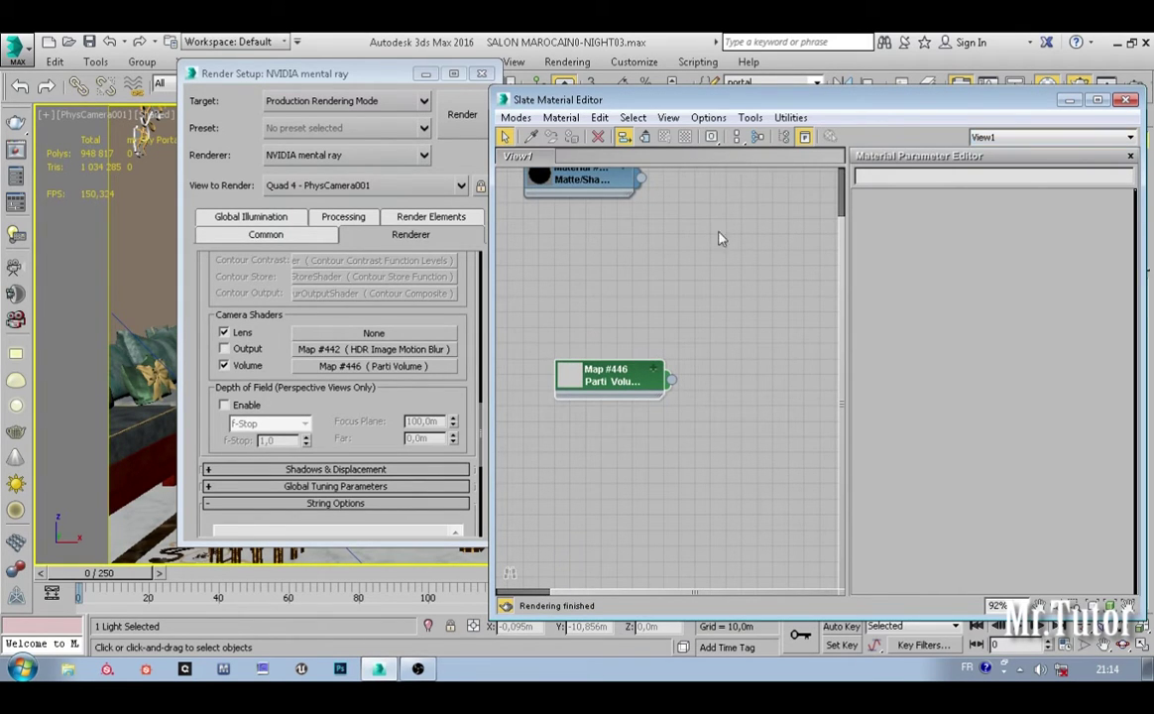
pyautogui.moveTo(625, 231); pyautogui.dragTo(651, 274, button='middle')
pyautogui.moveTo(606, 211); pyautogui.dragTo(639, 320)
# Step: Render a test of the PhysCamera001 view and hide the rendered frame window's extra controls
pyautogui.click(461, 117)
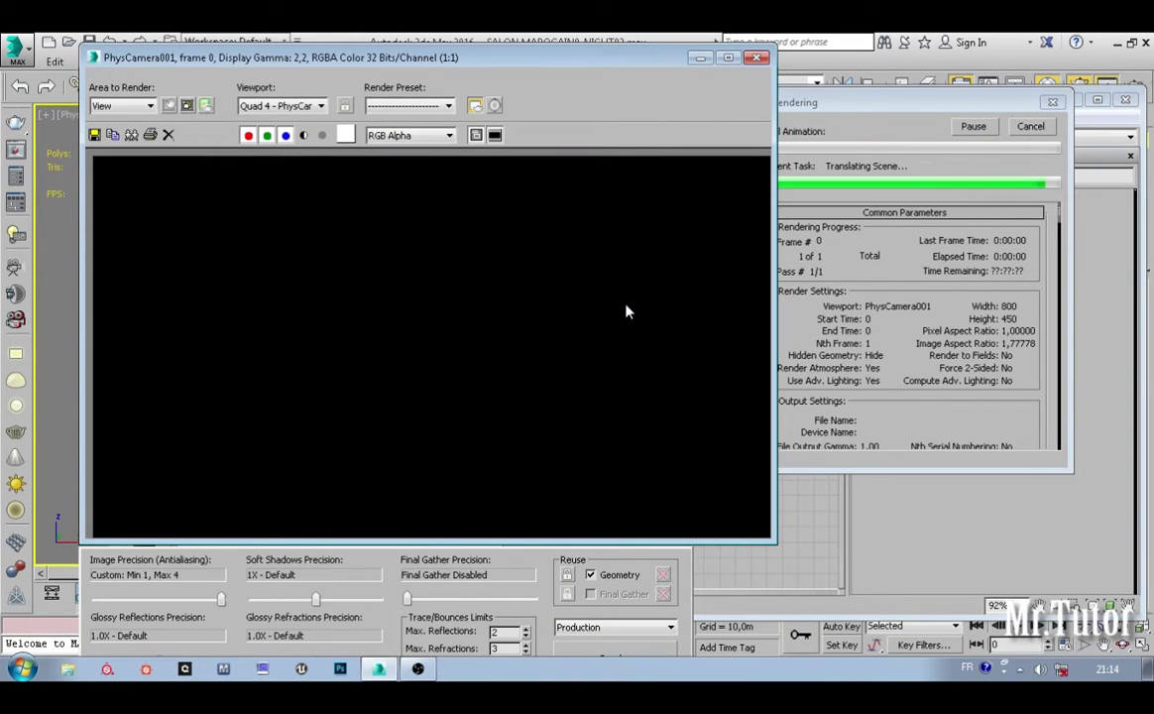
pyautogui.click(841, 333)
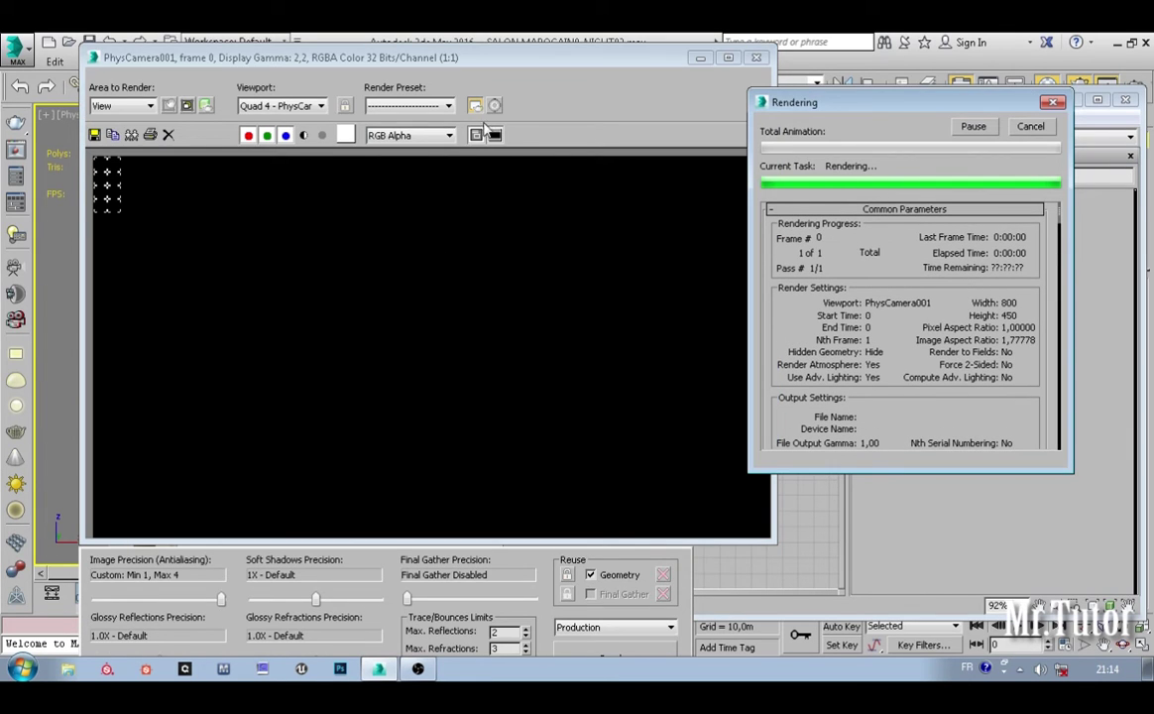
pyautogui.click(494, 134)
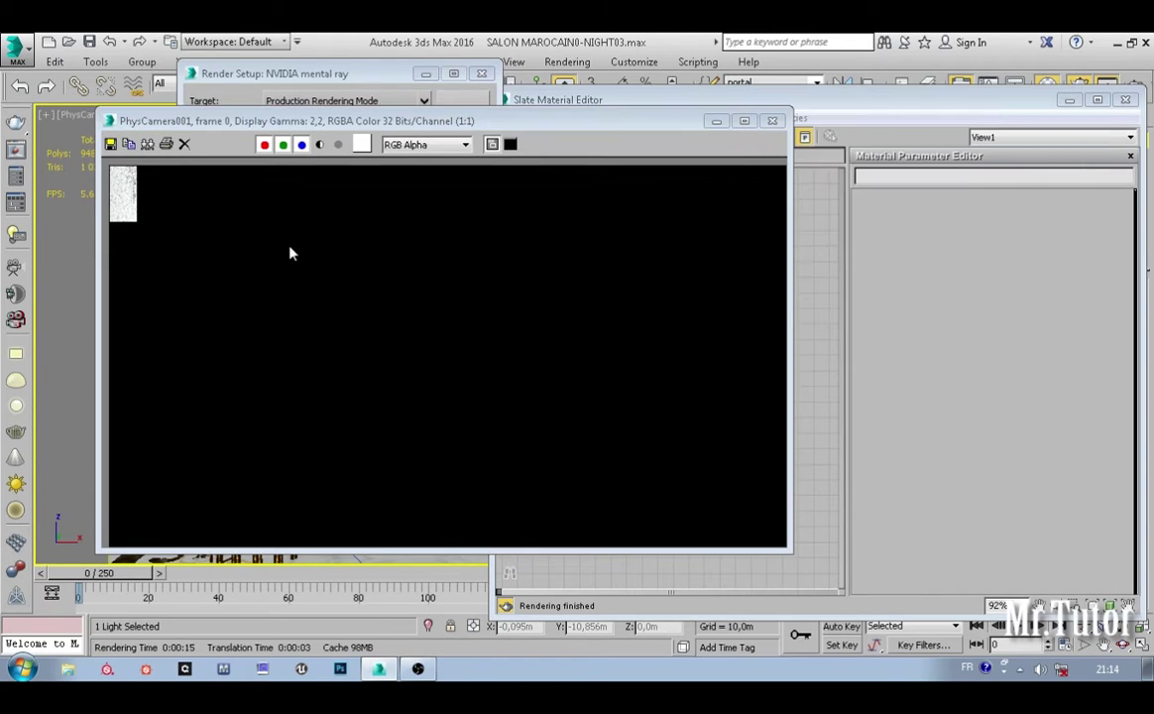
# Step: Examine the partially rendered area of the test frame up close, and close the frame window
pyautogui.click(290, 248)
pyautogui.scroll(2, 119, 201)
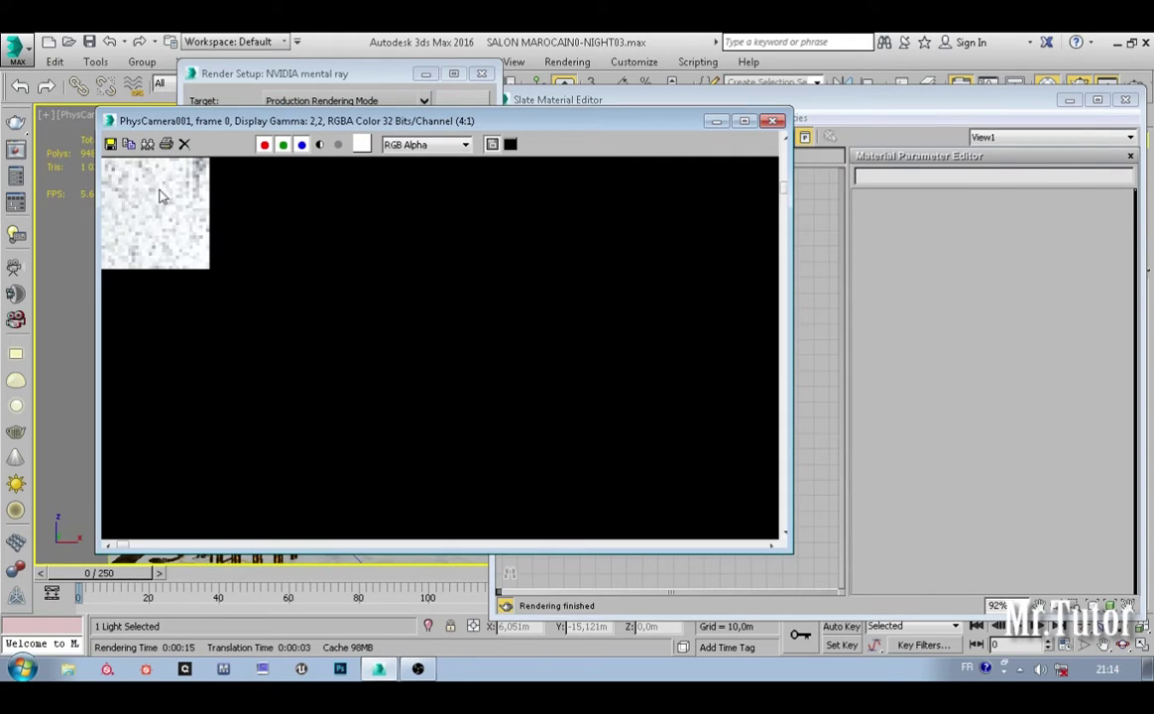
pyautogui.scroll(-2, 156, 216)
pyautogui.scroll(2, 143, 202)
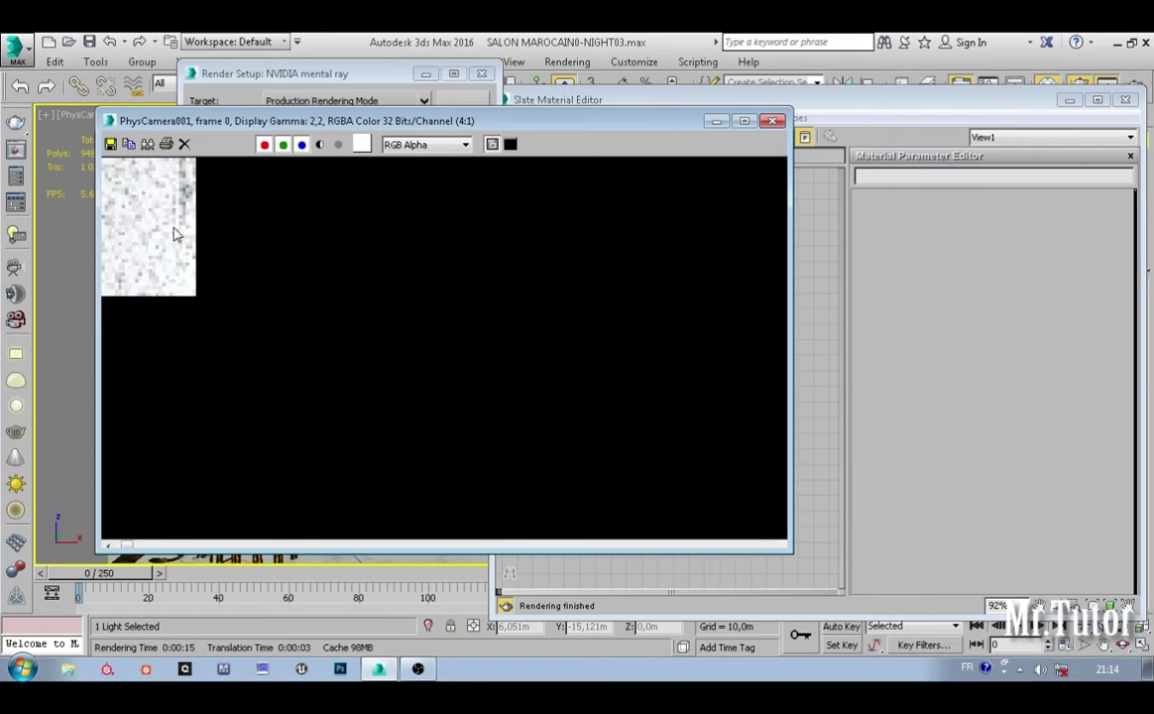
pyautogui.scroll(-2, 279, 233)
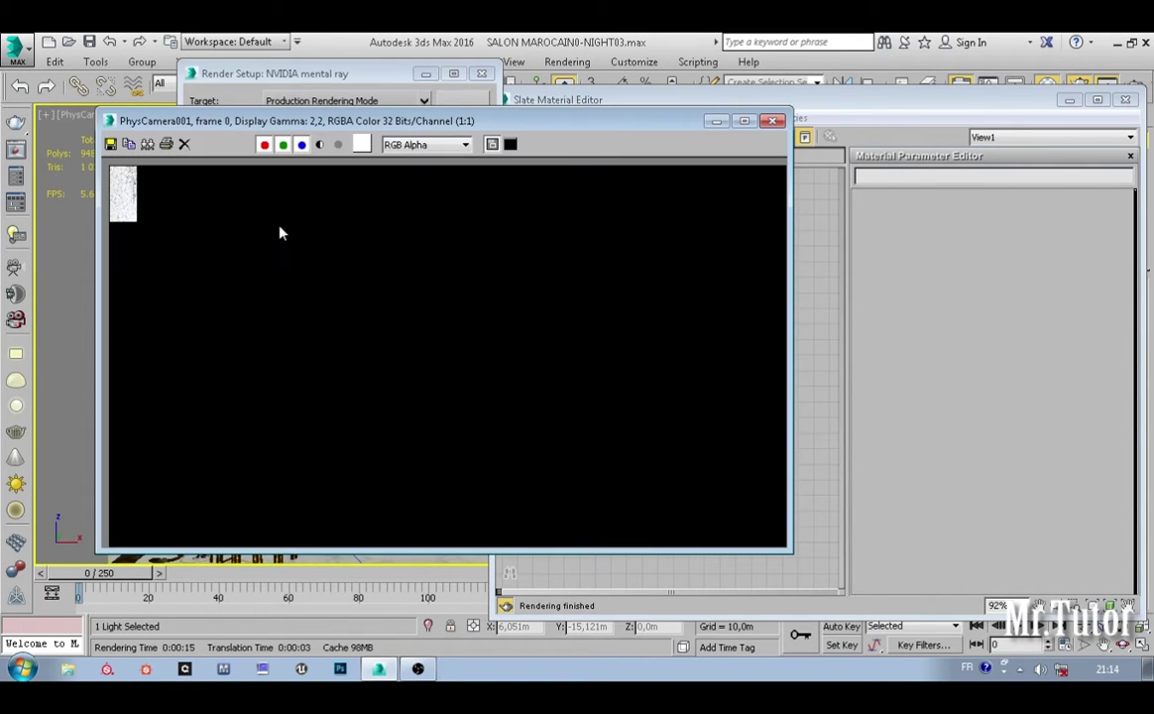
pyautogui.click(772, 120)
# Step: Minimize the Slate Material Editor and Render Setup, and switch the camera viewport to Perspective
pyautogui.click(635, 374)
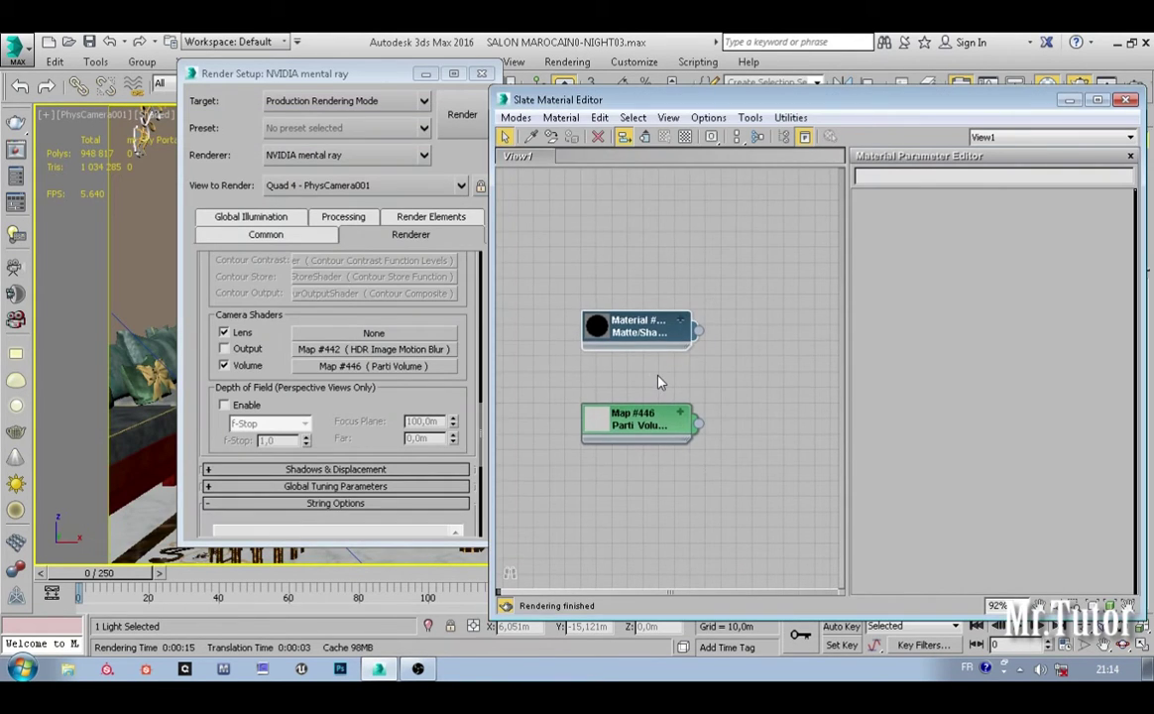
pyautogui.click(1070, 101)
pyautogui.click(426, 73)
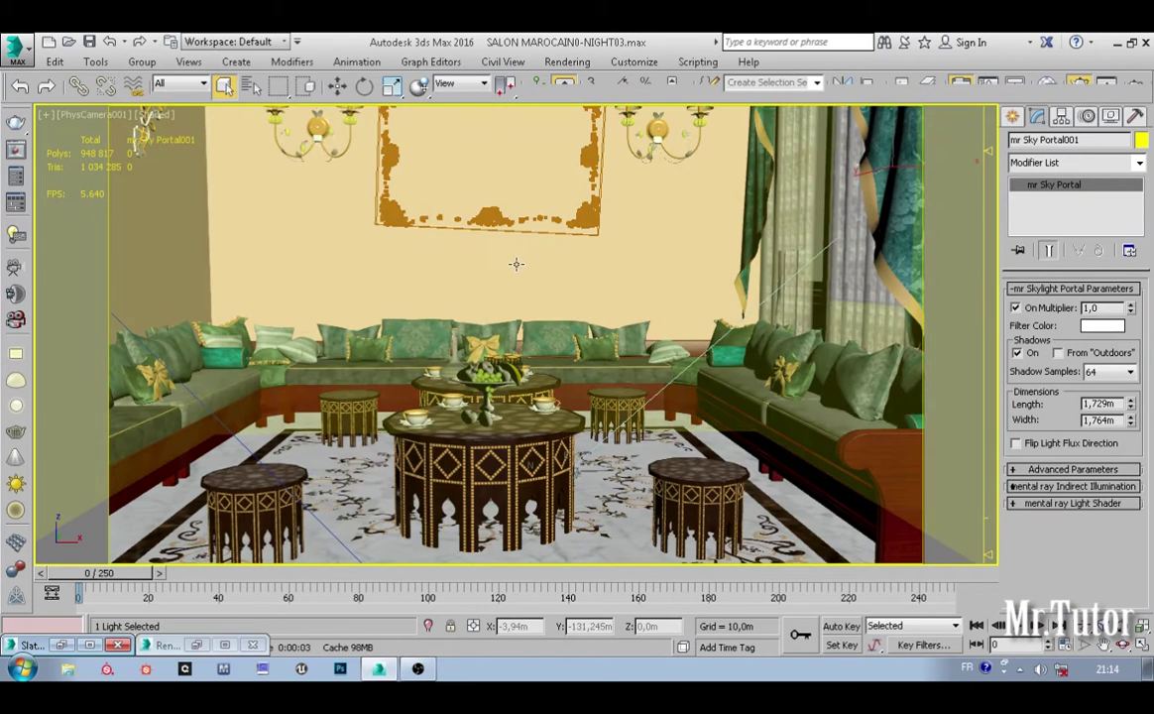
pyautogui.press('p')
pyautogui.click(554, 254)
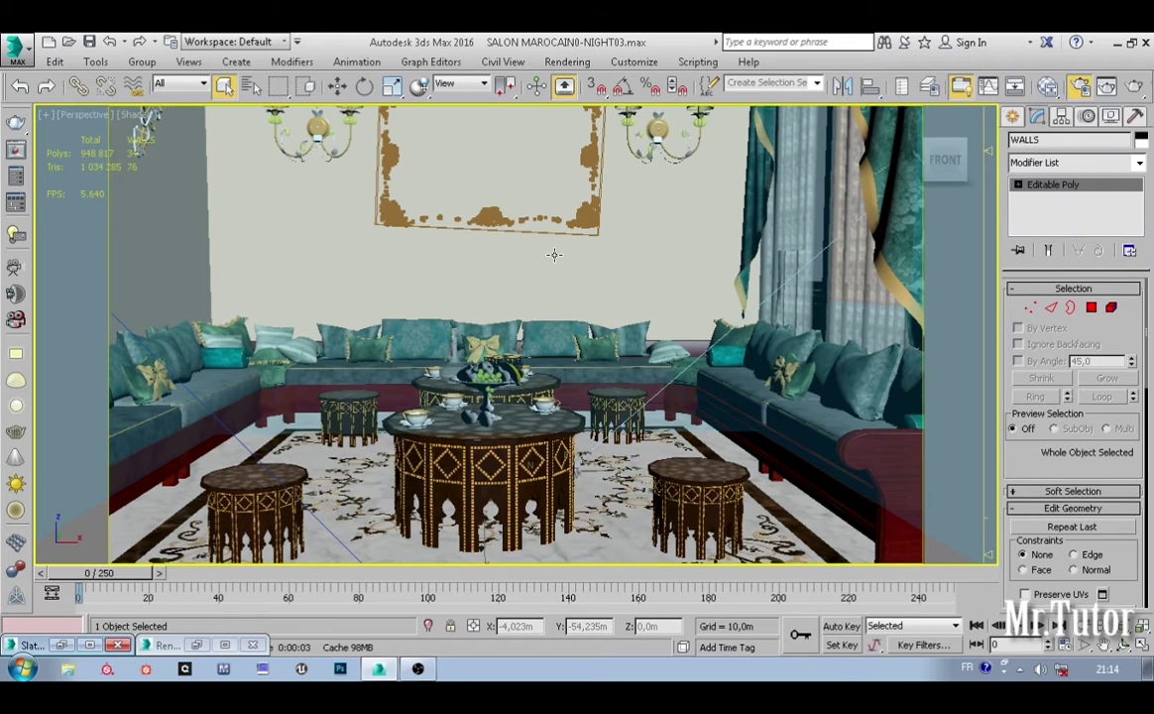
# Step: Delete the mr Sky Portal covering the room's window from outside the walls
pyautogui.scroll(-6, 554, 254)
pyautogui.keyDown('alt'); pyautogui.moveTo(554, 255); pyautogui.dragTo(508, 287, button='middle'); pyautogui.keyUp('alt')
pyautogui.scroll(4, 575, 263)
pyautogui.keyDown('alt'); pyautogui.moveTo(580, 281); pyautogui.dragTo(532, 305, button='middle'); pyautogui.keyUp('alt')
pyautogui.keyDown('alt'); pyautogui.moveTo(625, 380); pyautogui.dragTo(533, 316, button='middle'); pyautogui.keyUp('alt')
pyautogui.scroll(4, 581, 354)
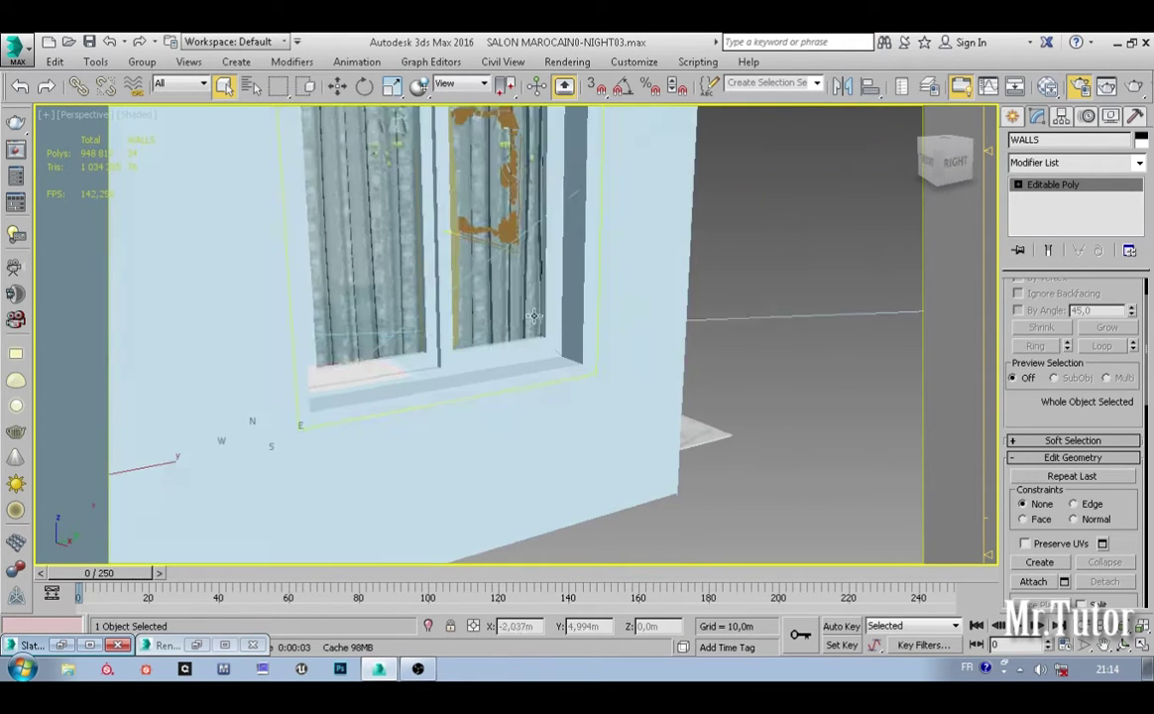
pyautogui.click(452, 230)
pyautogui.scroll(-6, 462, 248)
pyautogui.keyDown('alt'); pyautogui.moveTo(462, 248); pyautogui.dragTo(468, 267, button='middle'); pyautogui.keyUp('alt')
pyautogui.moveTo(468, 267); pyautogui.dragTo(557, 322, button='middle')
pyautogui.scroll(5, 481, 307)
pyautogui.scroll(-4, 531, 319)
pyautogui.scroll(-4, 531, 319)
pyautogui.scroll(4, 532, 319)
pyautogui.press('Delete')
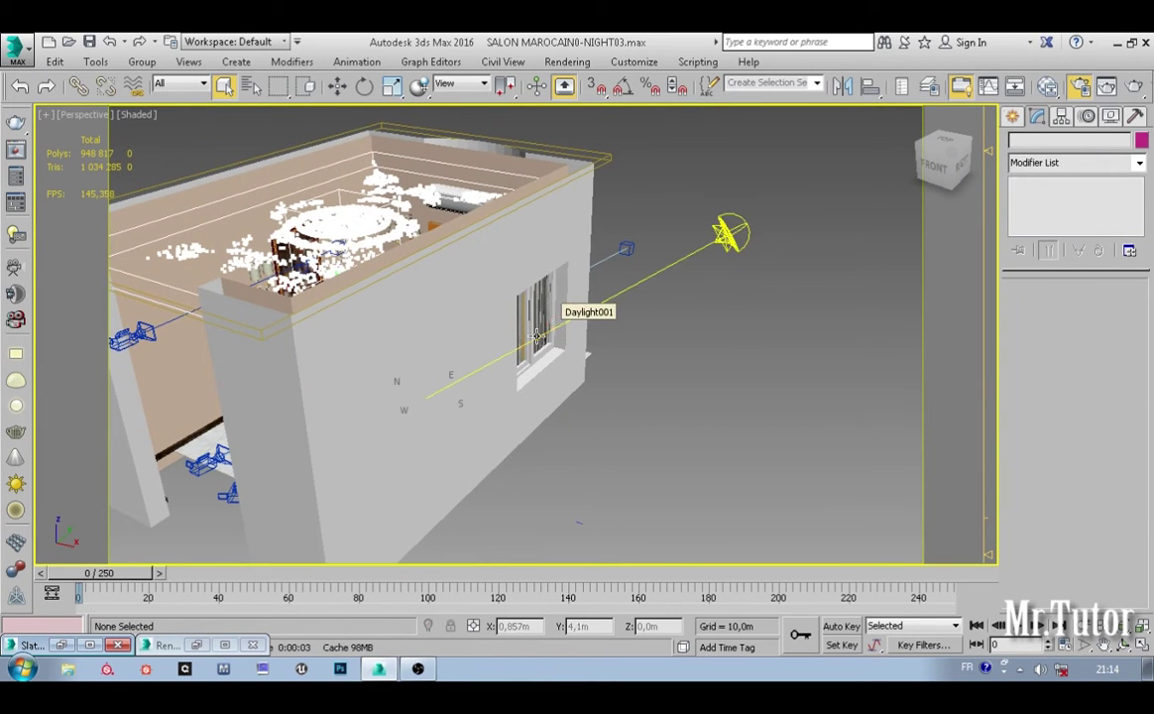
# Step: Return the viewport to PhysCamera001 and render another test frame
pyautogui.keyDown('alt'); pyautogui.moveTo(282, 327); pyautogui.dragTo(452, 326, button='middle'); pyautogui.keyUp('alt')
pyautogui.press('c')
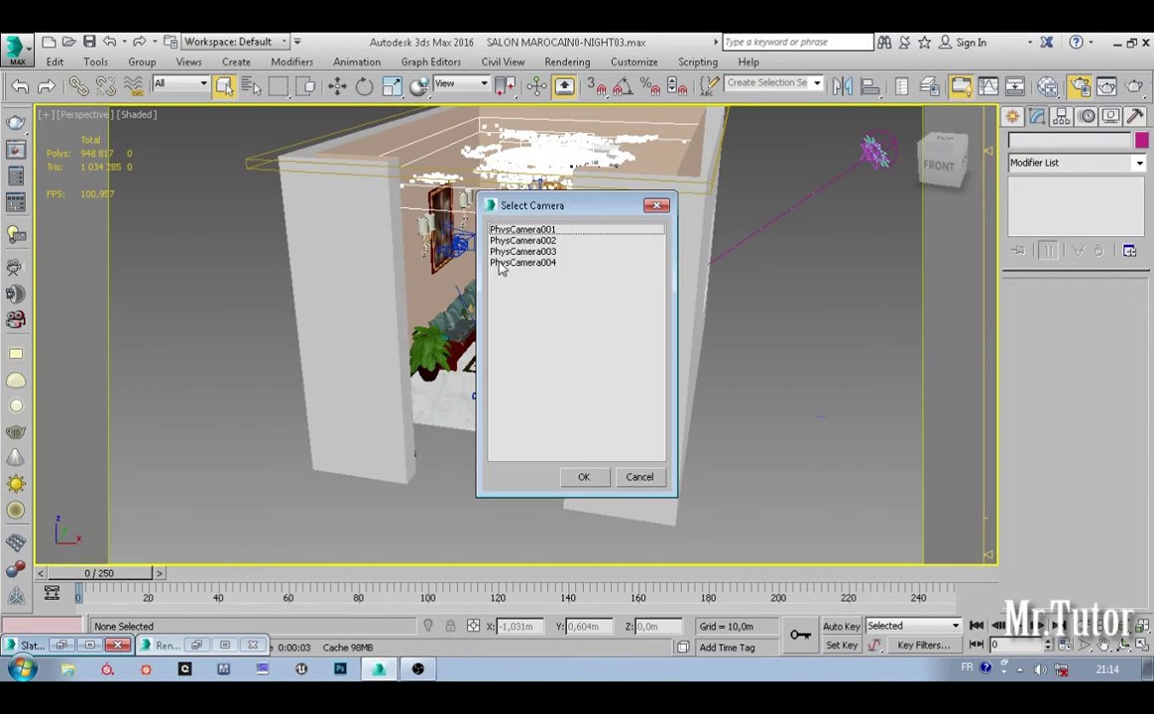
pyautogui.doubleClick(525, 231)
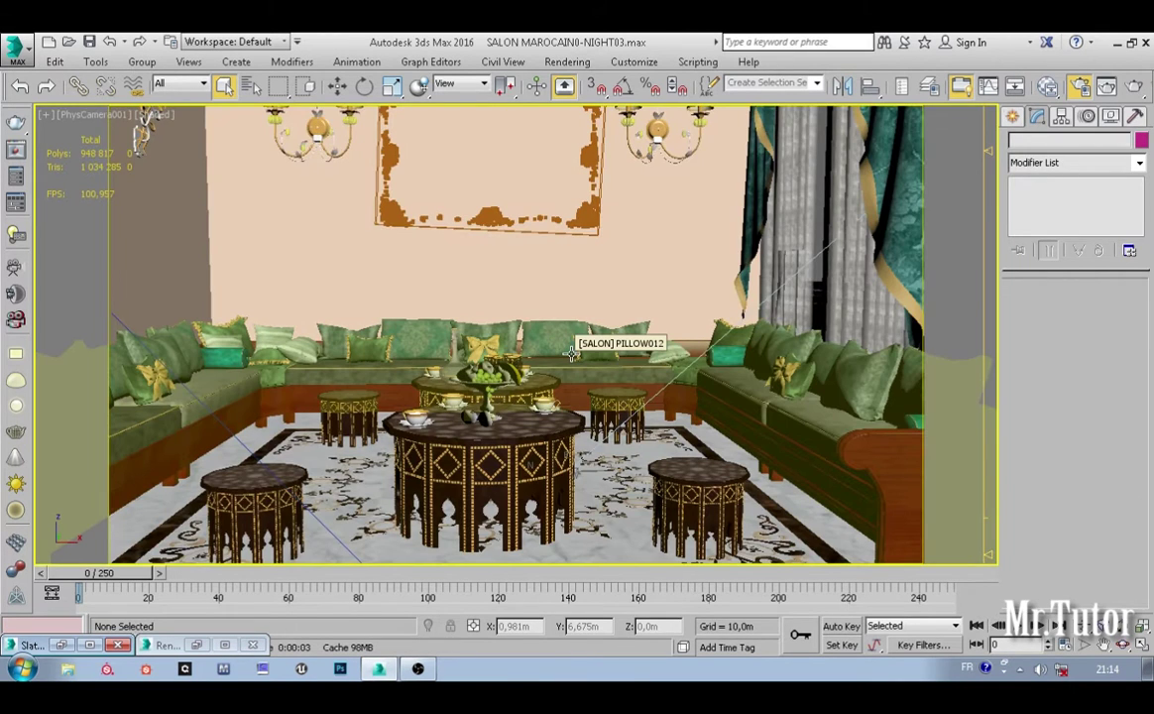
pyautogui.hotkey('shift', 'q')
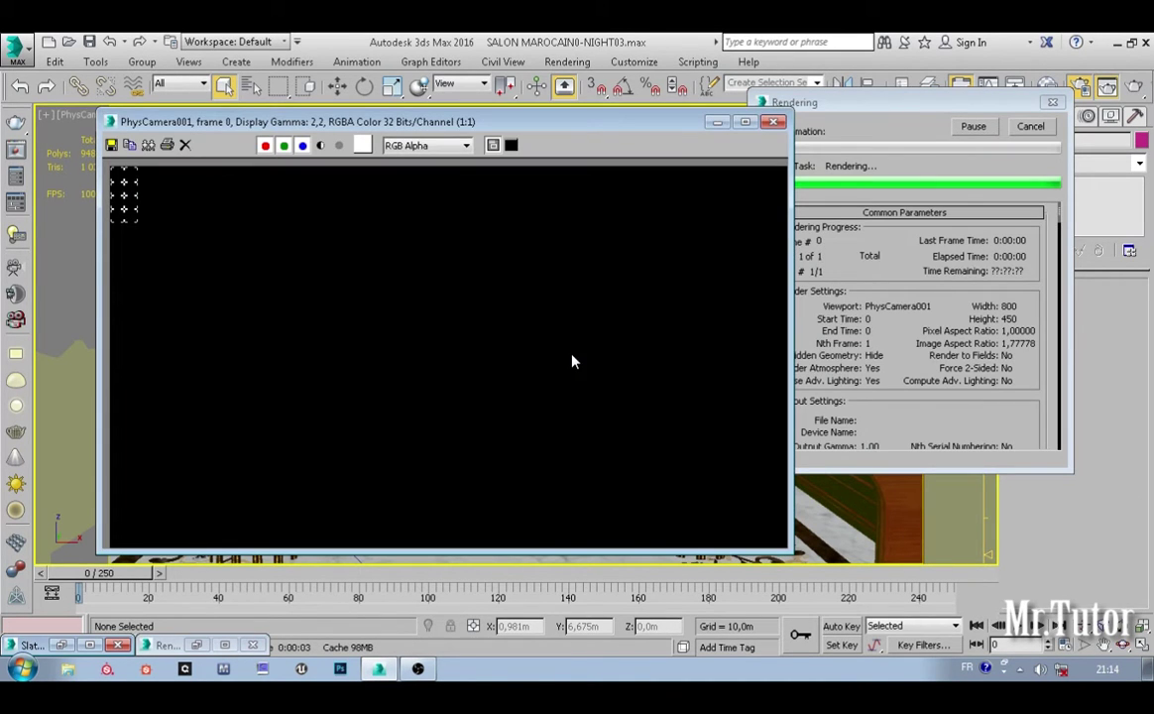
pyautogui.click(832, 355)
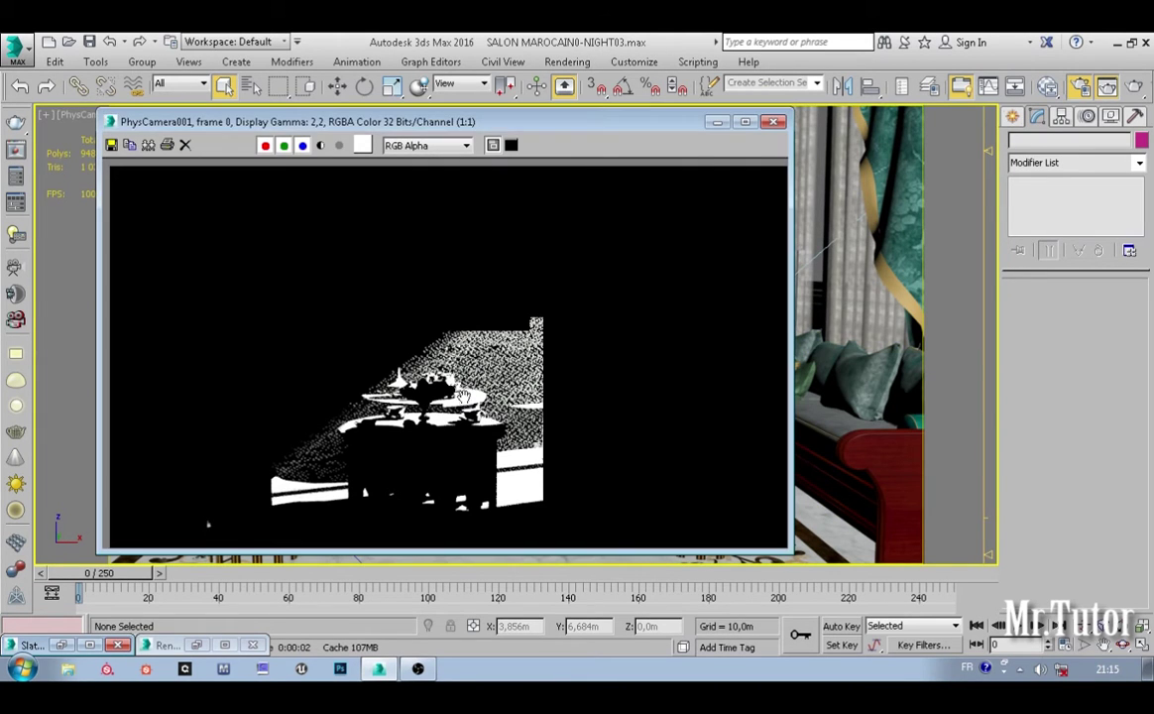
# Step: Examine the light beam and its grain around the tables in the rendered frame, and close the frame window
pyautogui.scroll(2, 462, 393)
pyautogui.scroll(-2, 462, 394)
pyautogui.scroll(1, 464, 381)
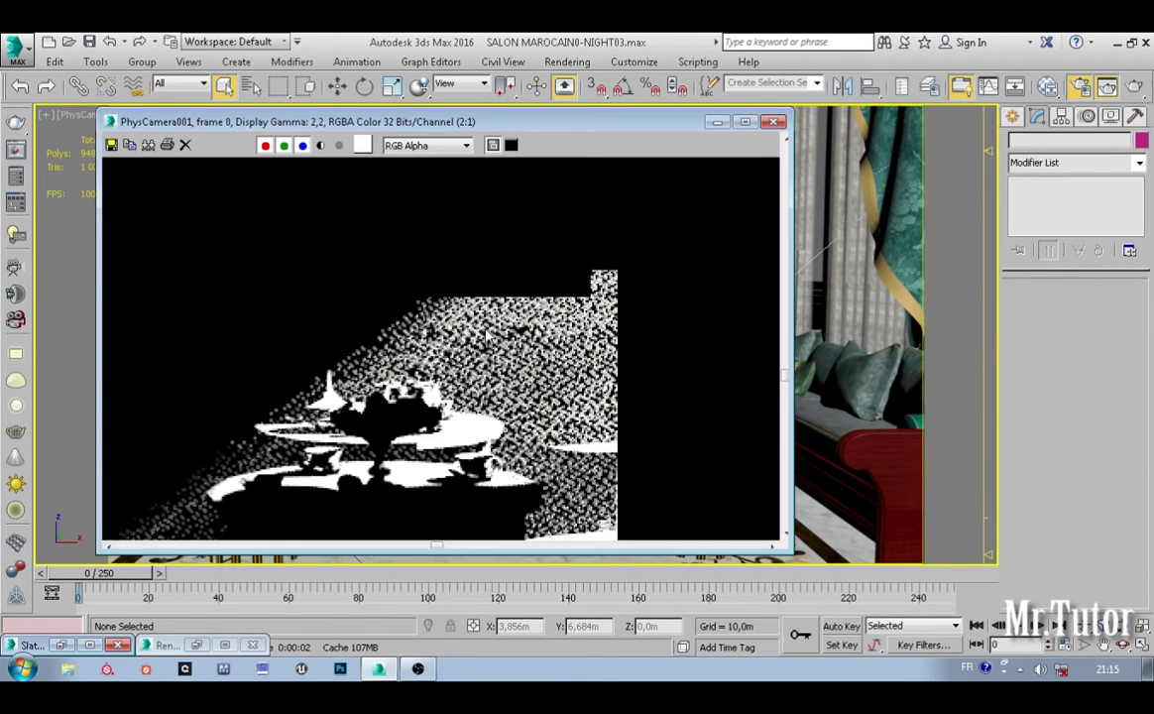
pyautogui.moveTo(470, 373); pyautogui.dragTo(489, 335, button='middle')
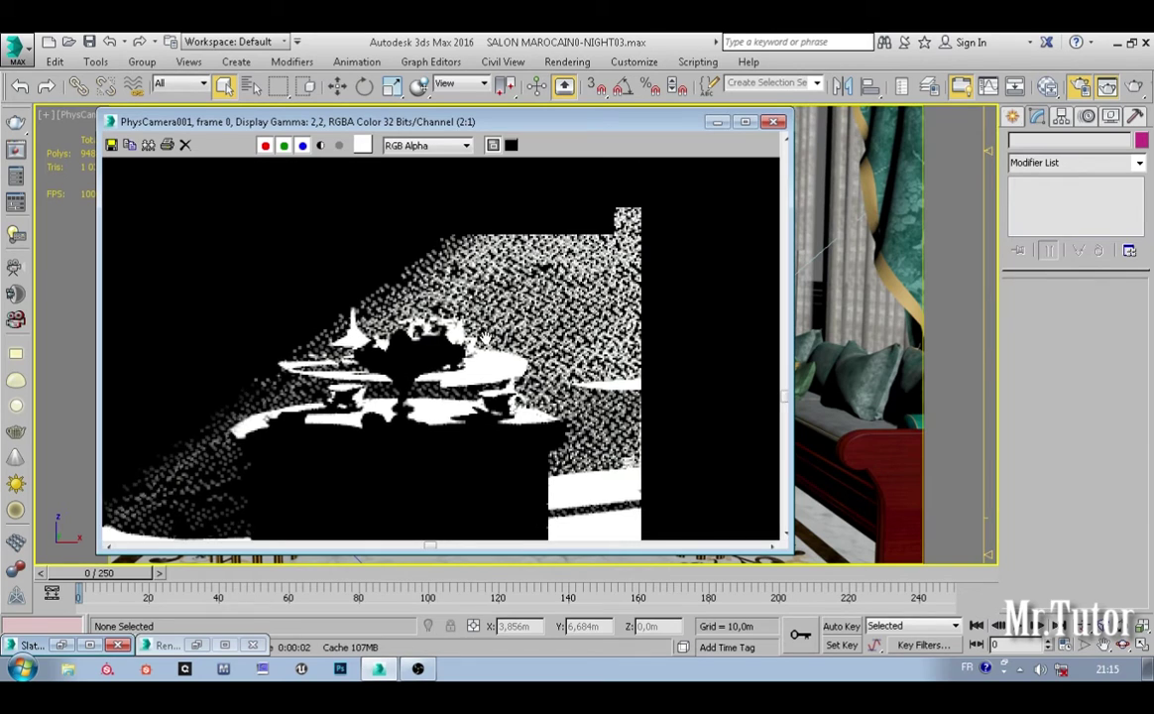
pyautogui.scroll(-1, 481, 344)
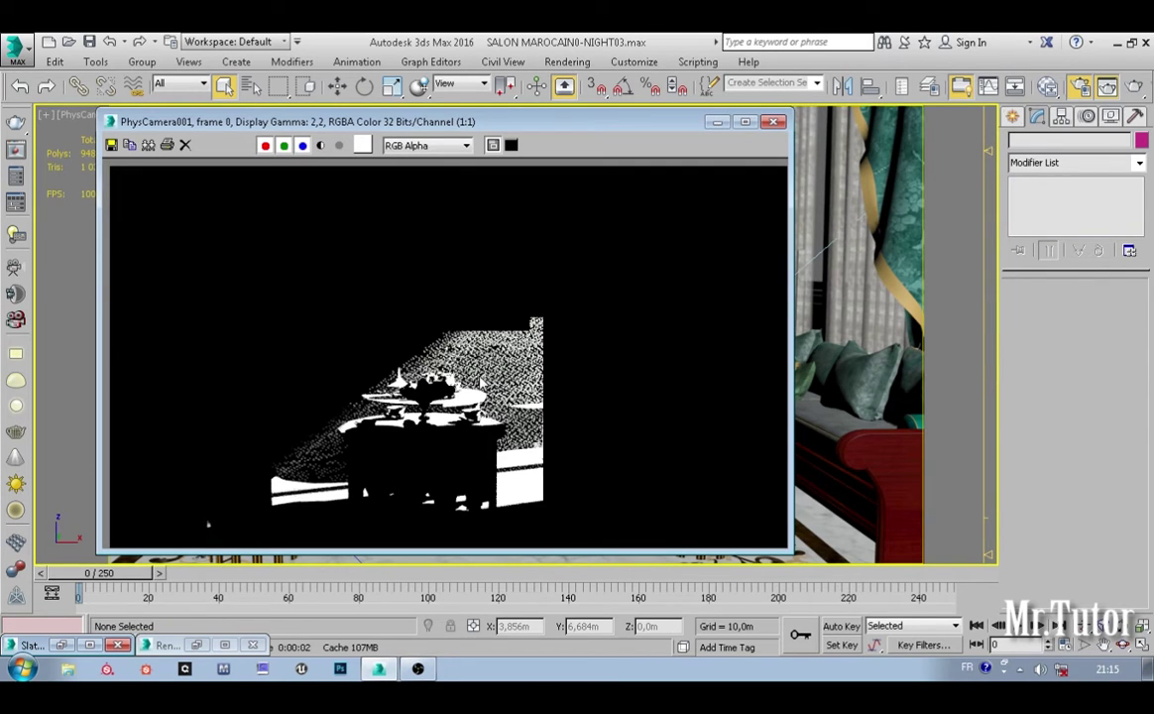
pyautogui.click(773, 122)
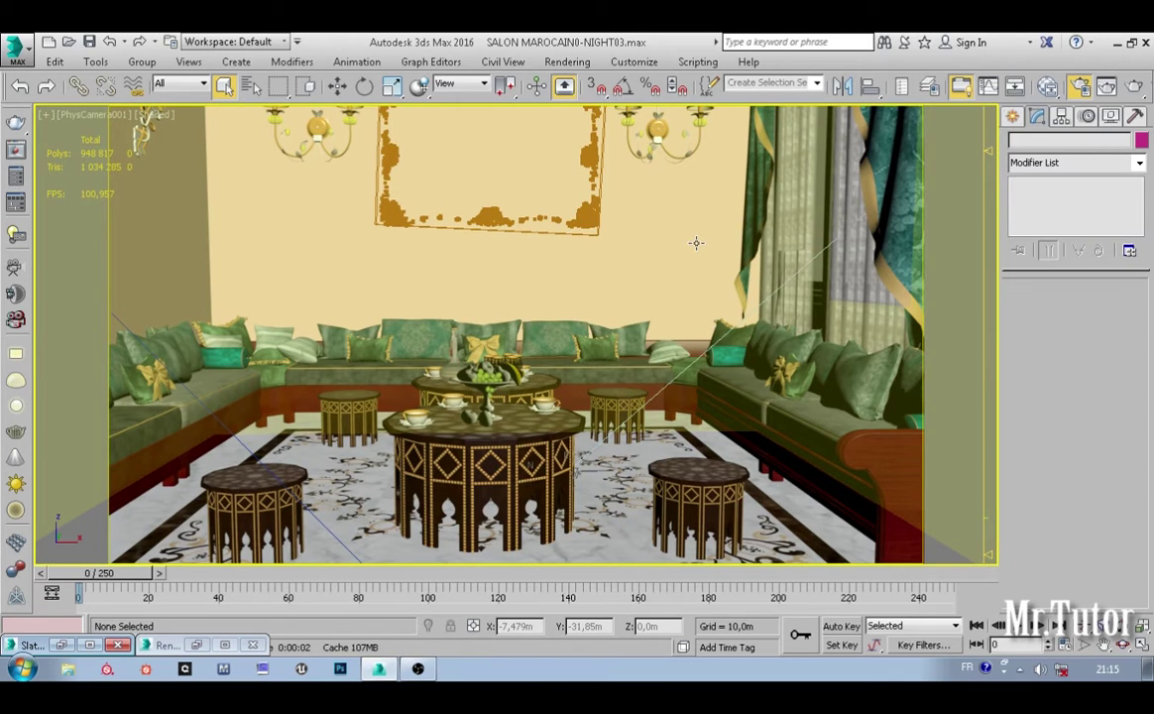
# Step: Open the Parti Volume map's parameters in the Slate Material Editor
pyautogui.press('m')
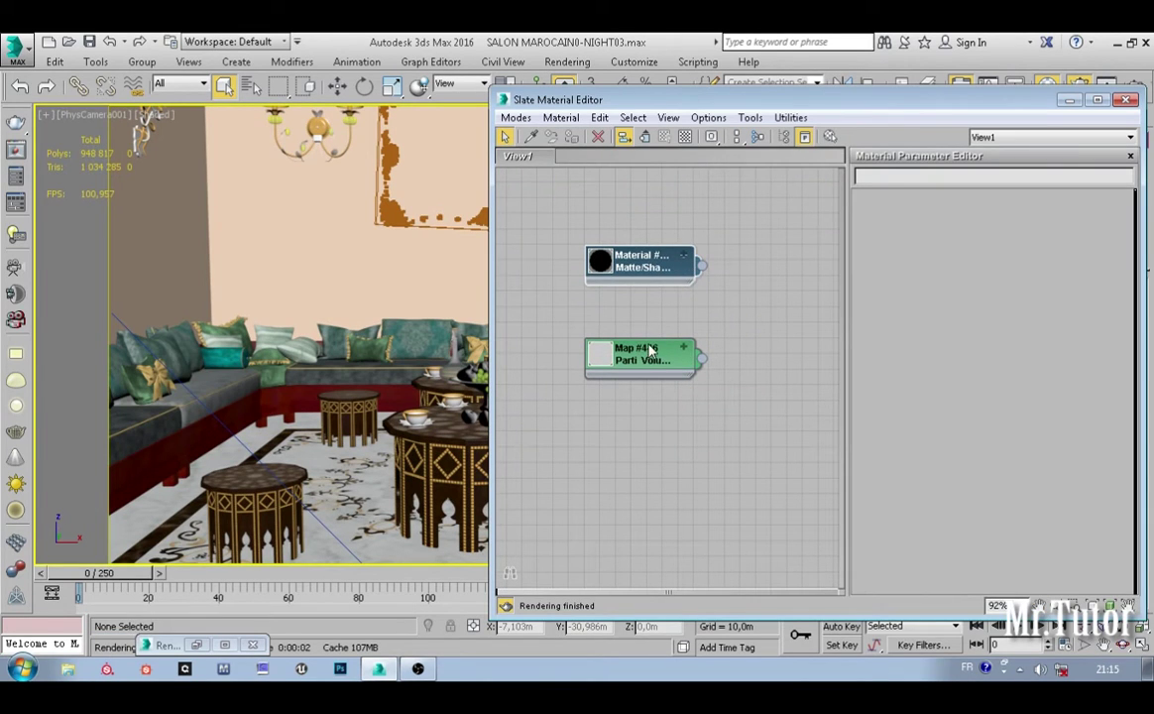
pyautogui.doubleClick(645, 359)
pyautogui.scroll(3, 593, 292)
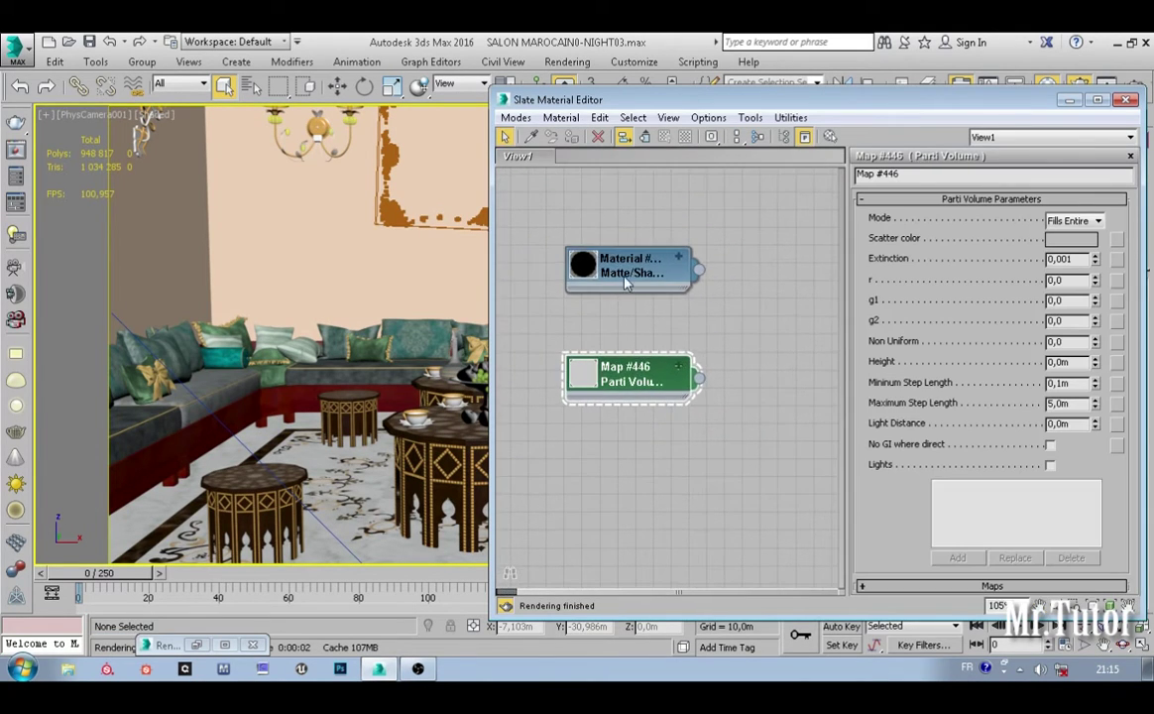
pyautogui.scroll(2, 619, 375)
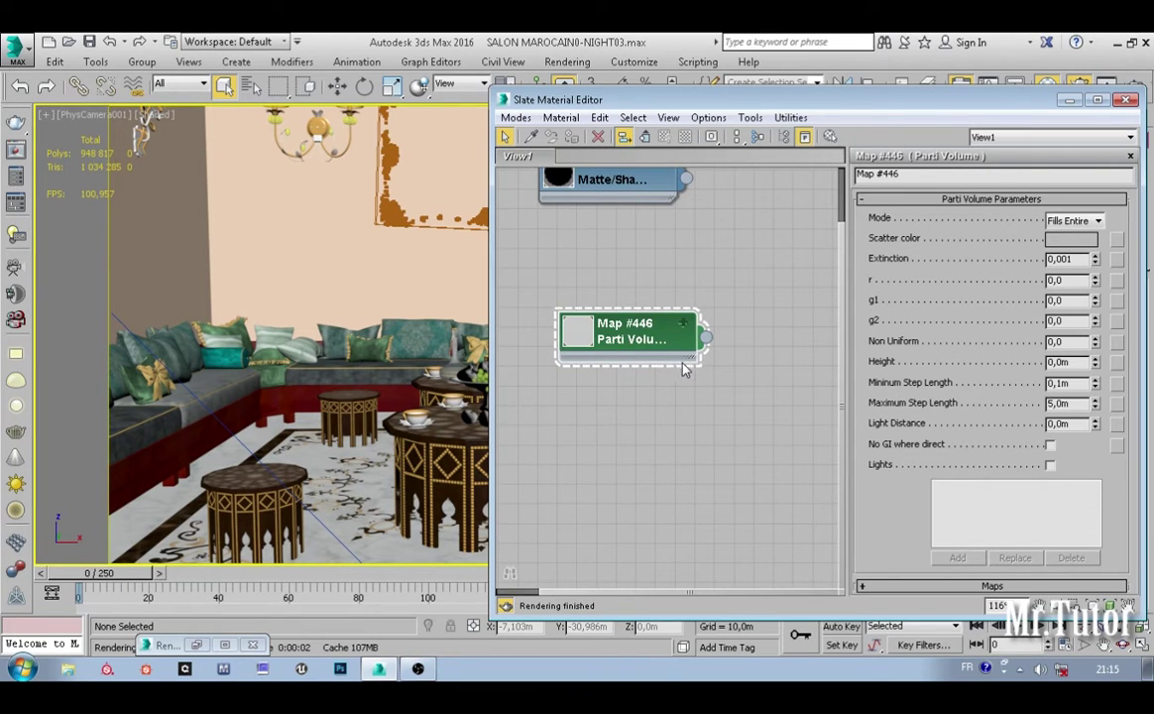
# Step: Set the Parti Volume map's minimum step length to 0,05m and its maximum step length to 0,1m
pyautogui.moveTo(685, 369); pyautogui.dragTo(664, 378, button='middle')
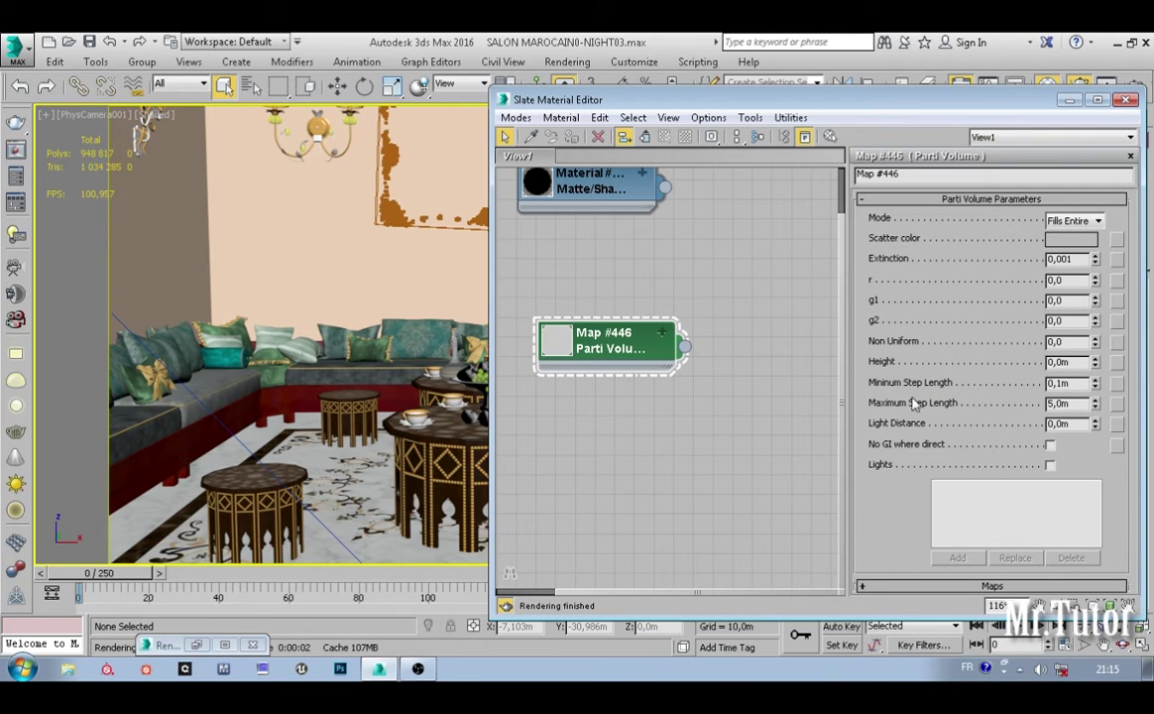
pyautogui.doubleClick(1069, 391)
pyautogui.moveTo(1058, 387); pyautogui.dragTo(1088, 384)
pyautogui.press('Return')
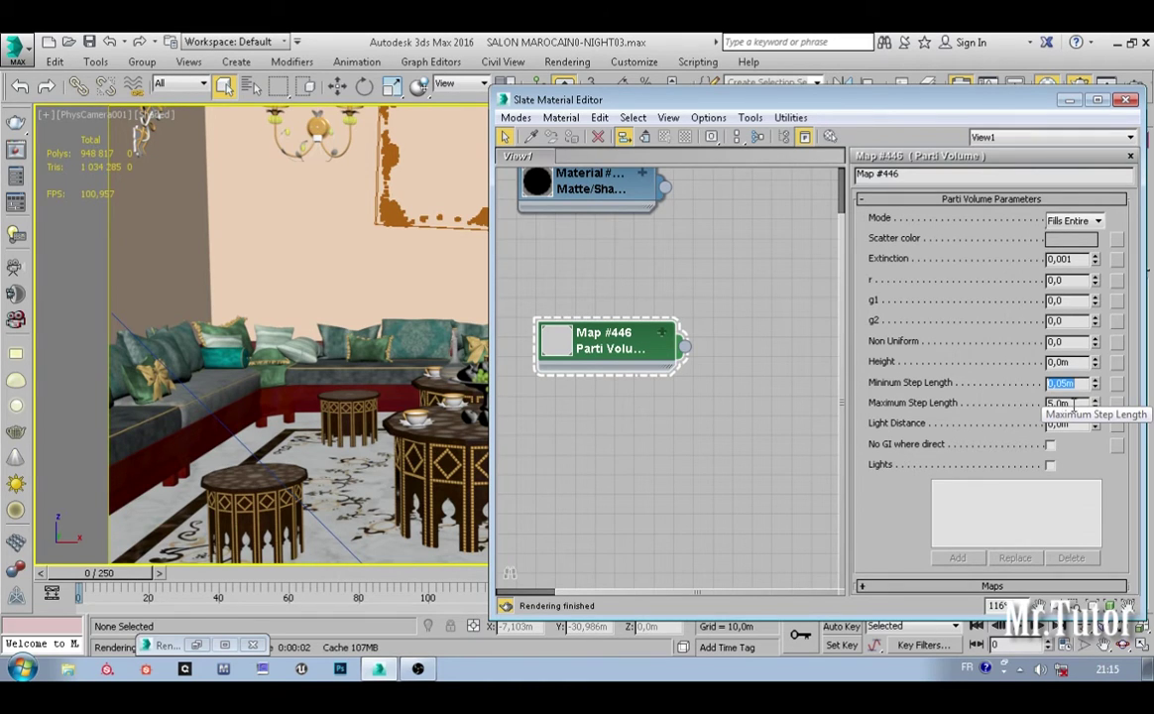
pyautogui.moveTo(1058, 404); pyautogui.dragTo(1106, 402)
pyautogui.write('1')
pyautogui.press('Return')
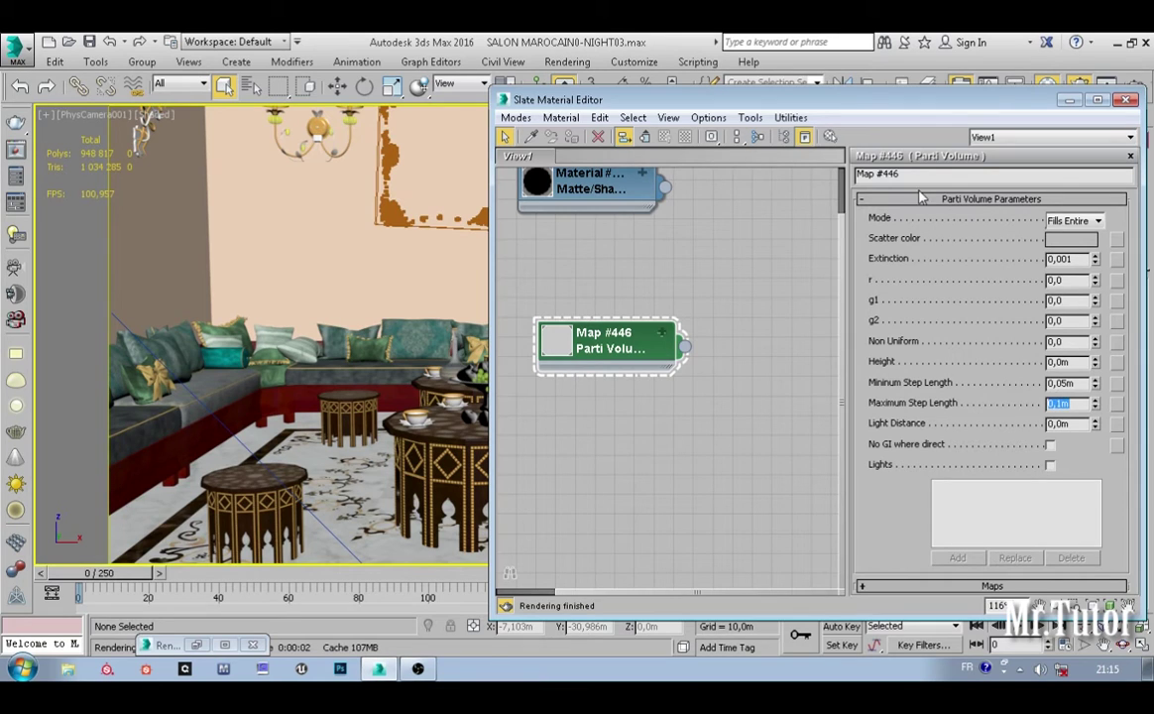
# Step: Check the scene's display units and system unit setup, and close the units settings
pyautogui.click(567, 61)
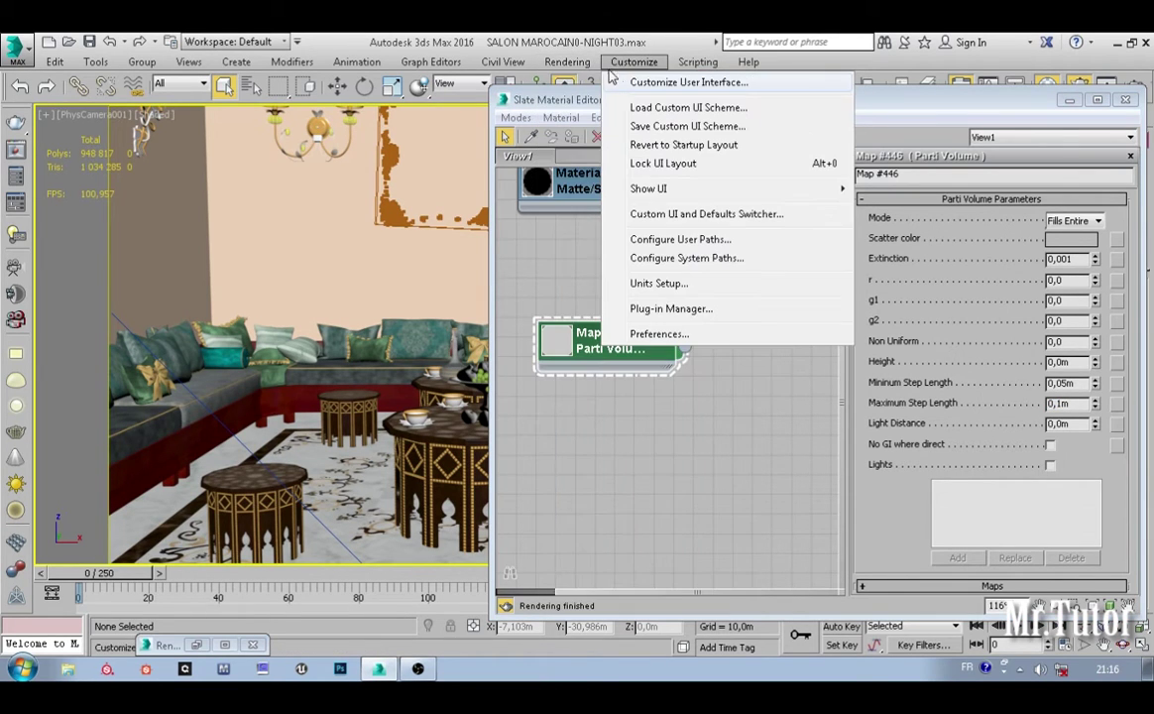
pyautogui.click(656, 284)
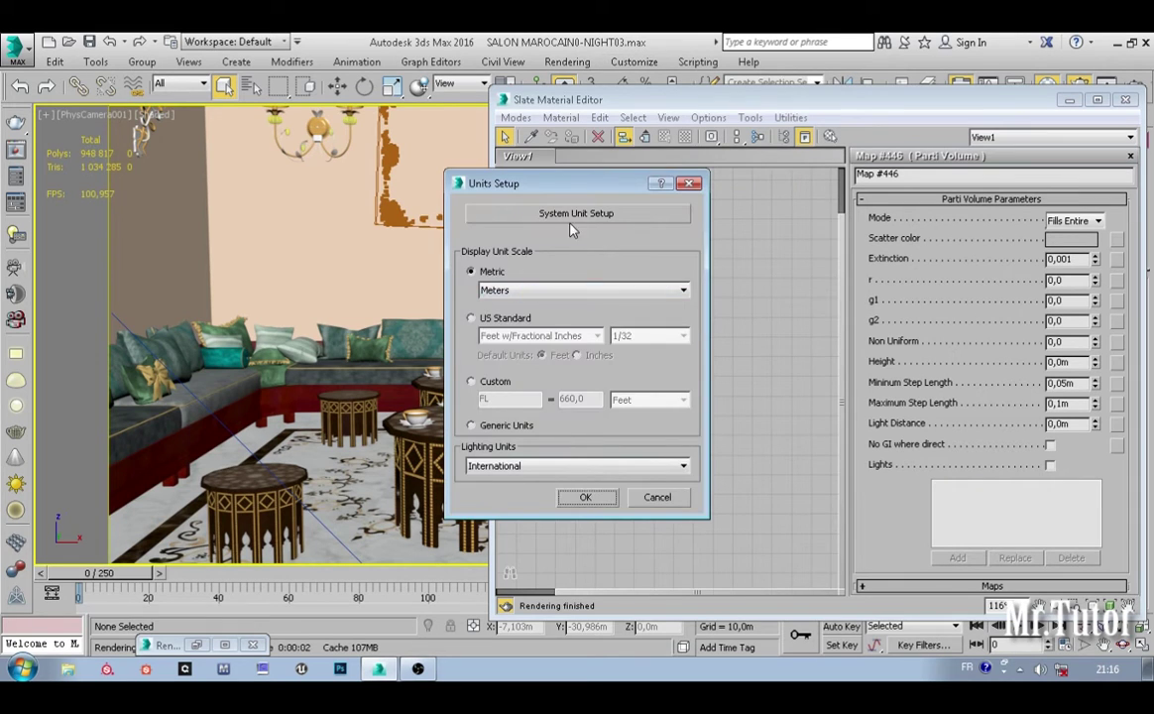
pyautogui.click(571, 220)
pyautogui.press('Return')
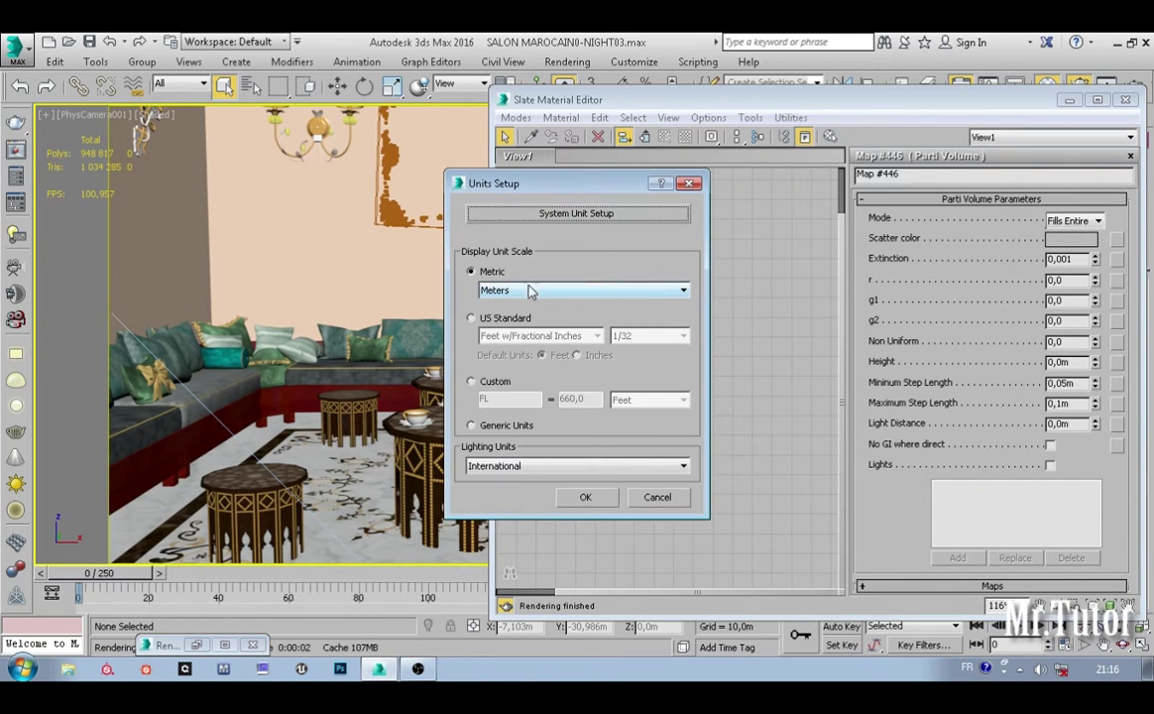
pyautogui.click(689, 183)
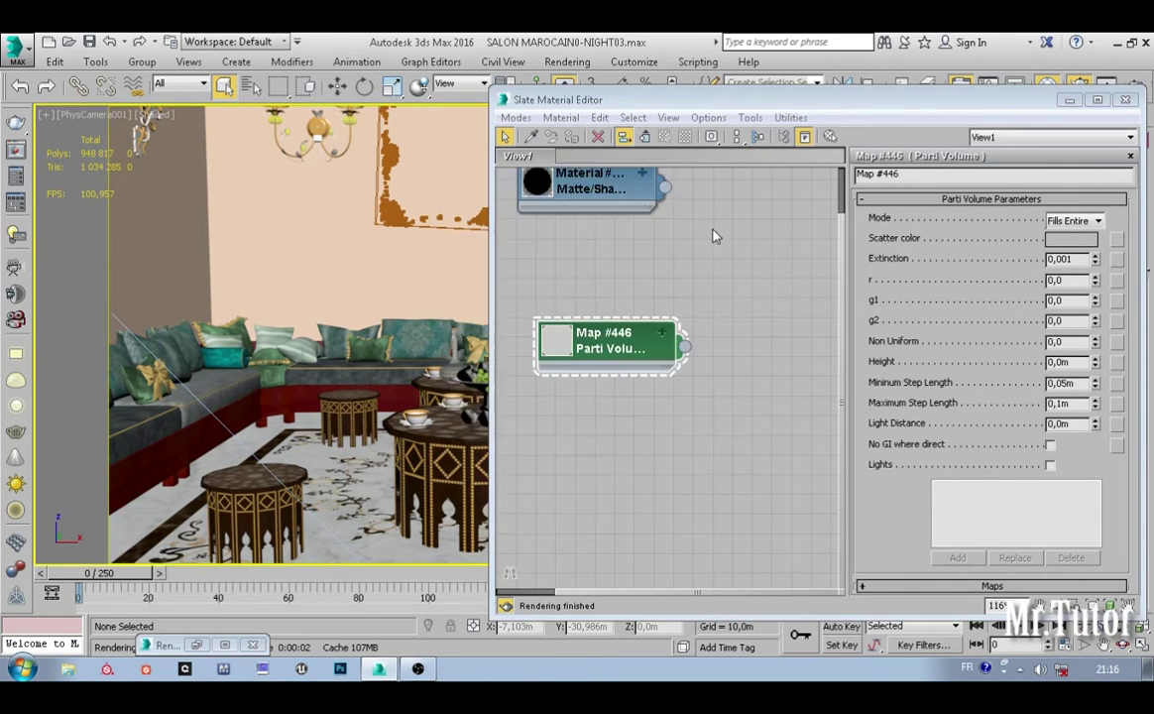
# Step: Shift the Matte/Shadow/Reflection node sideways above the Parti Volume map and render another PhysCamera001 test frame
pyautogui.scroll(3, 704, 298)
pyautogui.moveTo(608, 269); pyautogui.dragTo(669, 268)
pyautogui.moveTo(652, 336); pyautogui.dragTo(642, 309, button='middle')
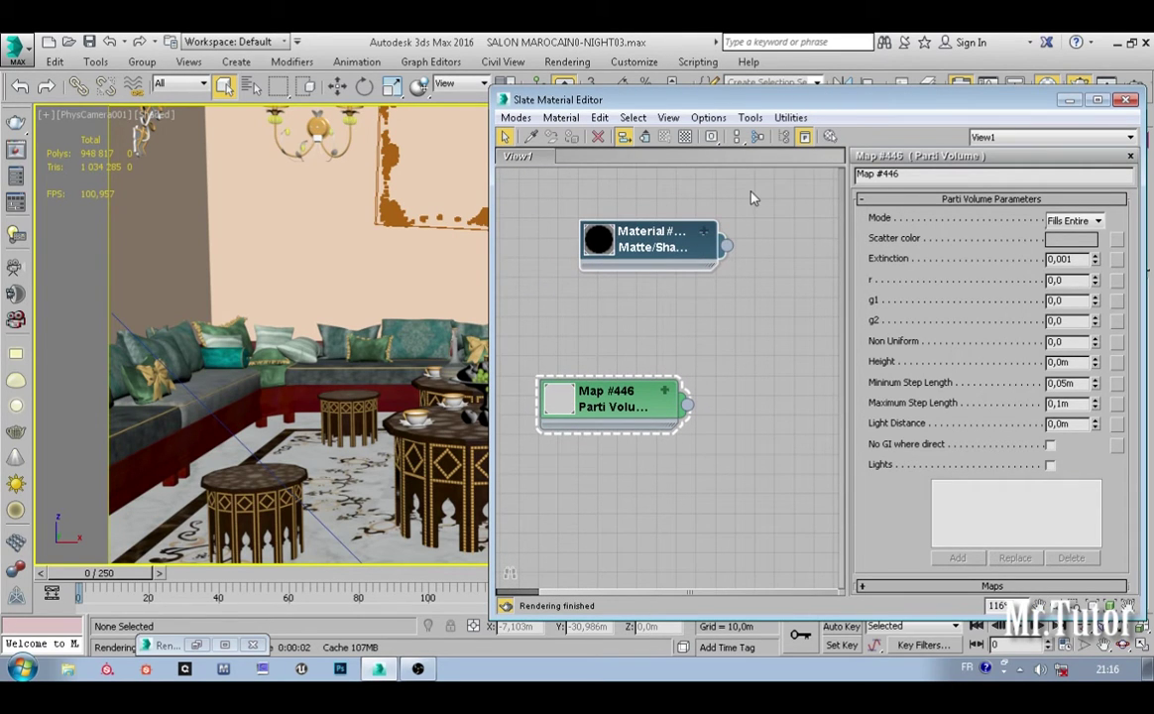
pyautogui.hotkey('shift', 'q')
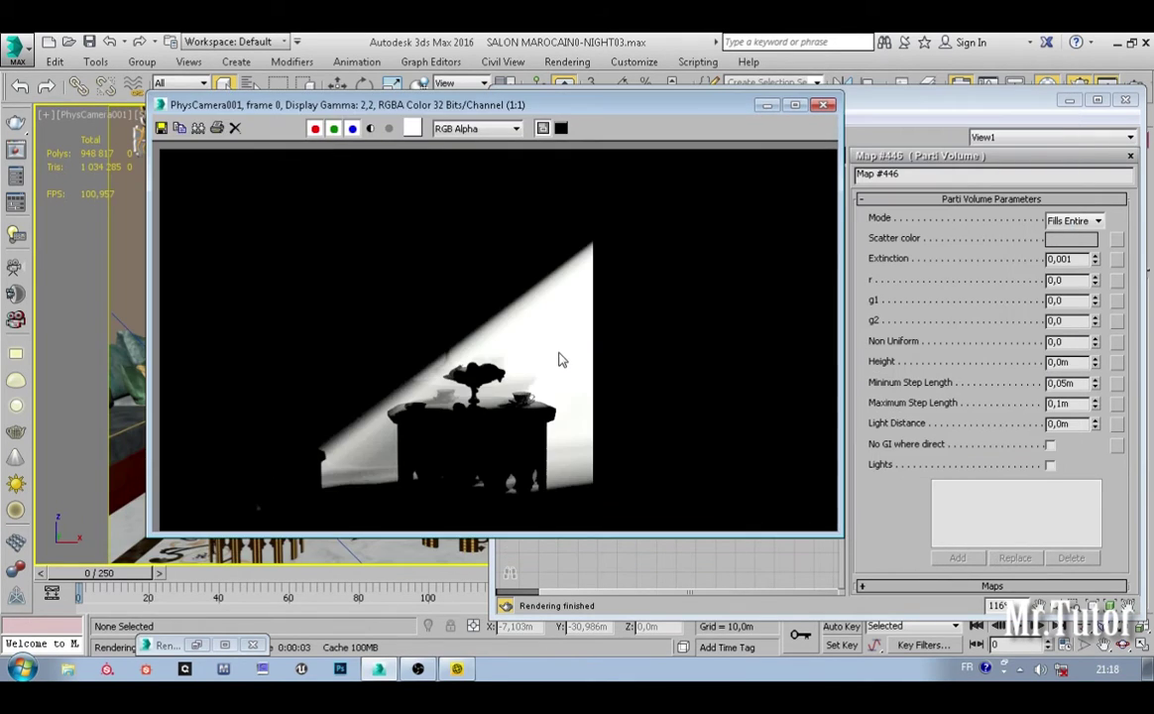
# Step: Examine the smoothness of the light beam around the table and cups in the rendered frame, and close the frame window
pyautogui.scroll(3, 561, 358)
pyautogui.scroll(-2, 548, 309)
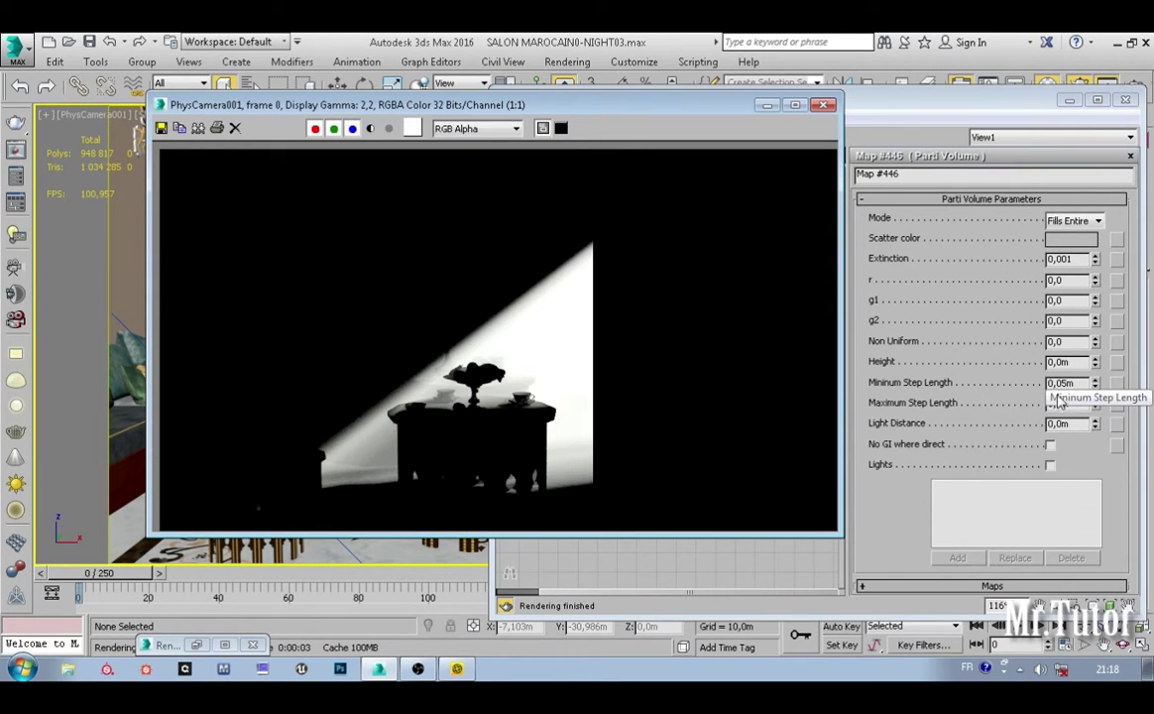
pyautogui.scroll(2, 424, 425)
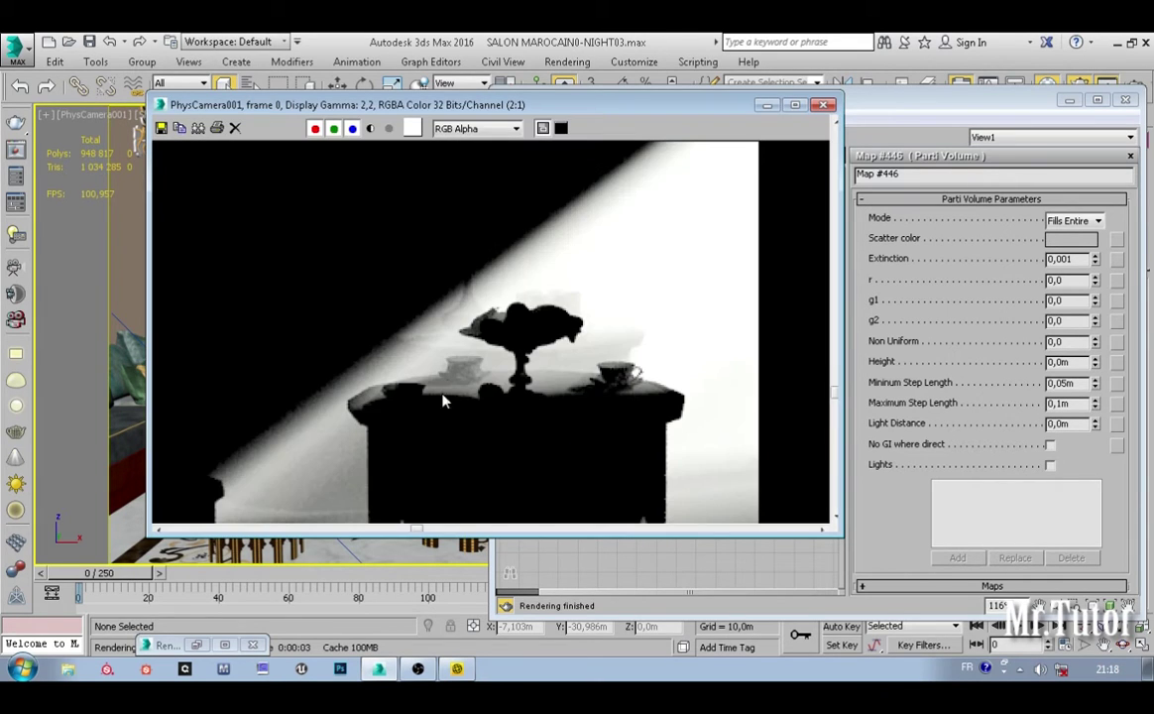
pyautogui.scroll(-2, 448, 385)
pyautogui.scroll(1, 460, 390)
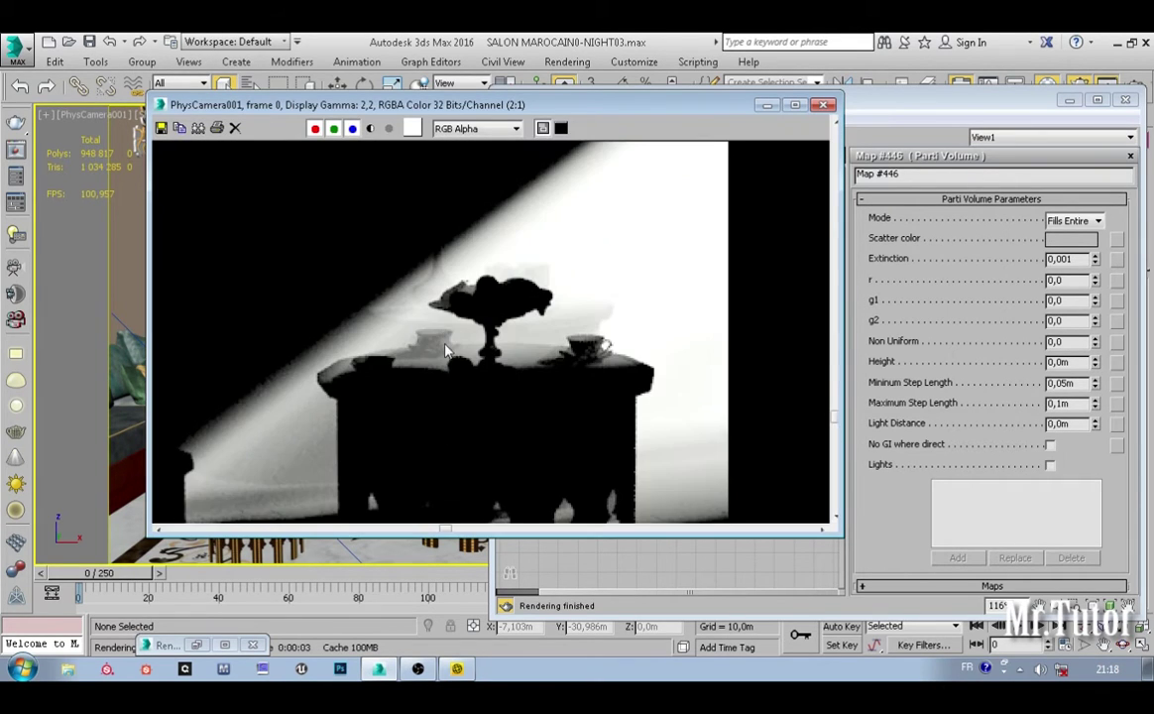
pyautogui.scroll(-1, 448, 359)
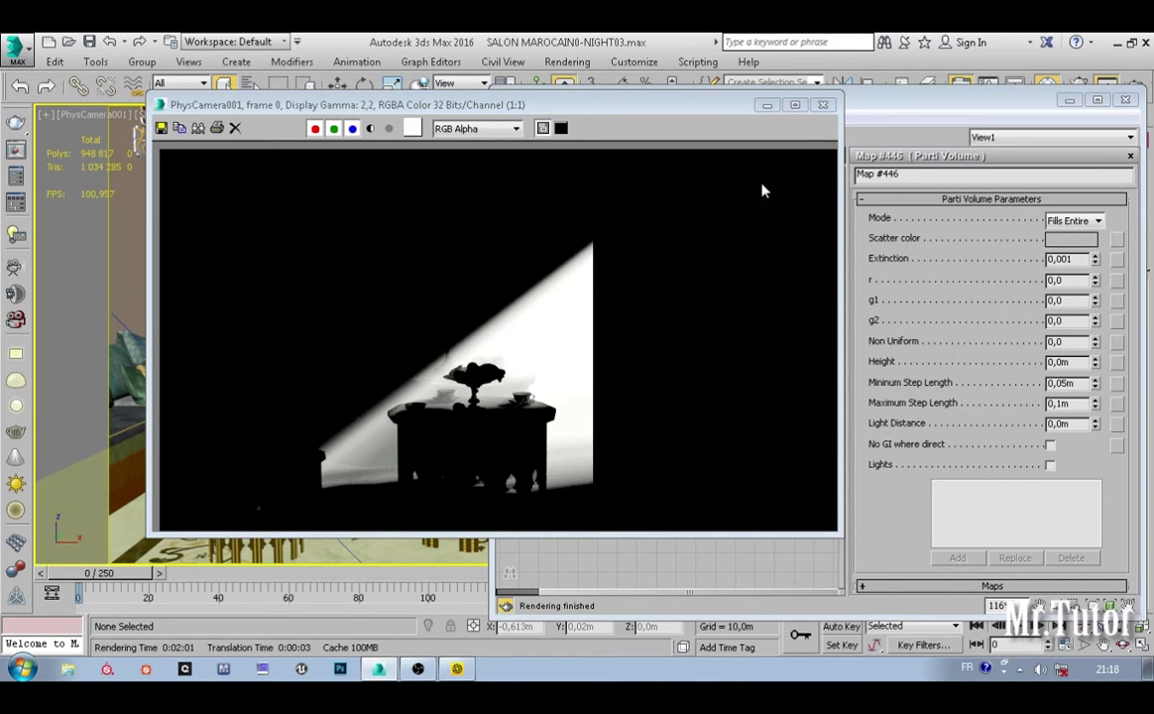
pyautogui.click(822, 104)
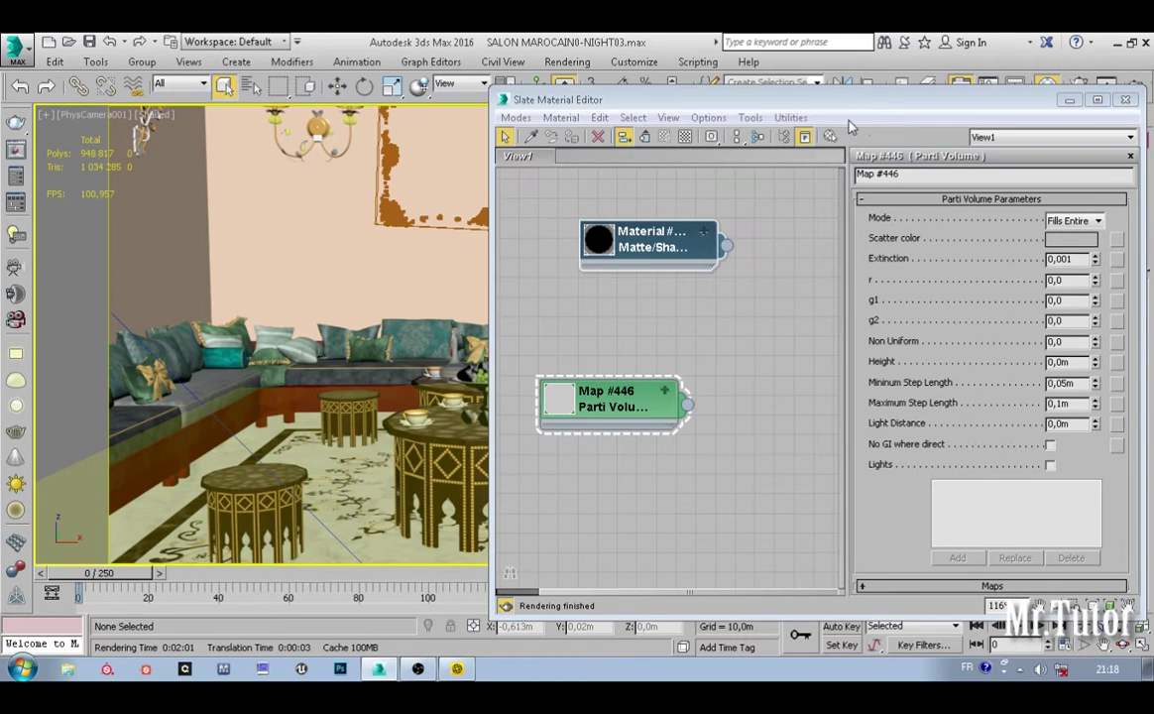
# Step: Minimize the Slate Material Editor and set mental ray's samples per pixel to minimum 1/4 and maximum 4 in Render Setup
pyautogui.click(1070, 100)
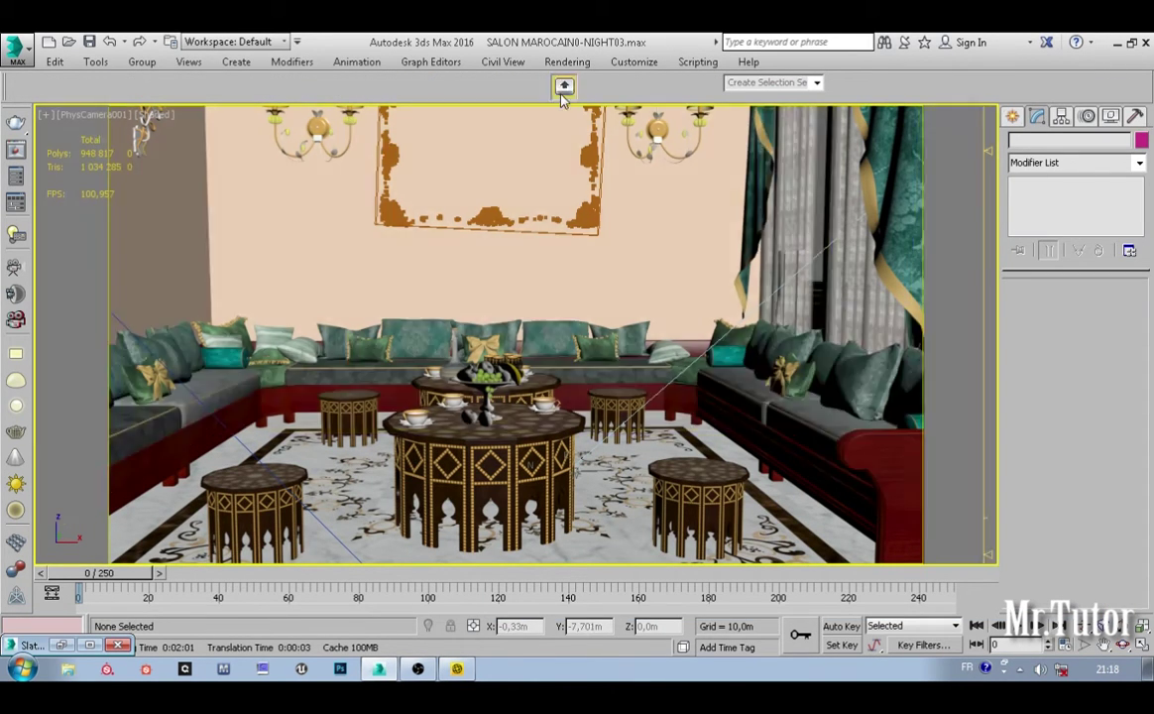
pyautogui.click(567, 62)
pyautogui.click(596, 138)
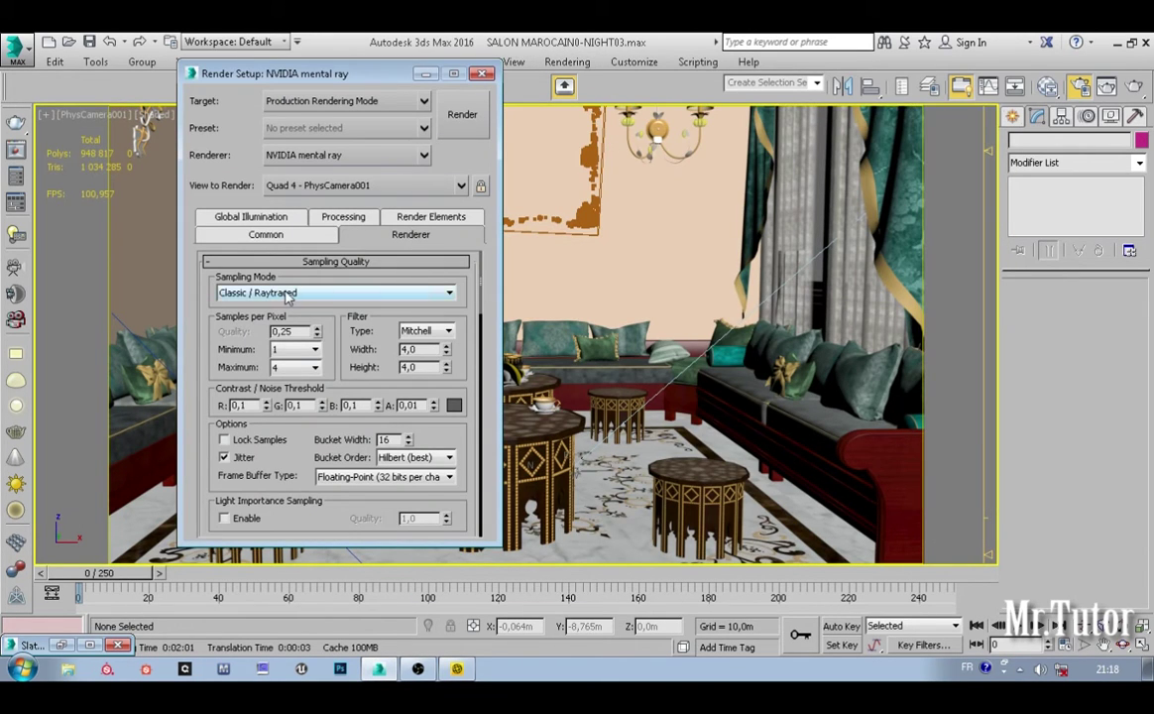
pyautogui.scroll(-1, 315, 313)
pyautogui.click(308, 315)
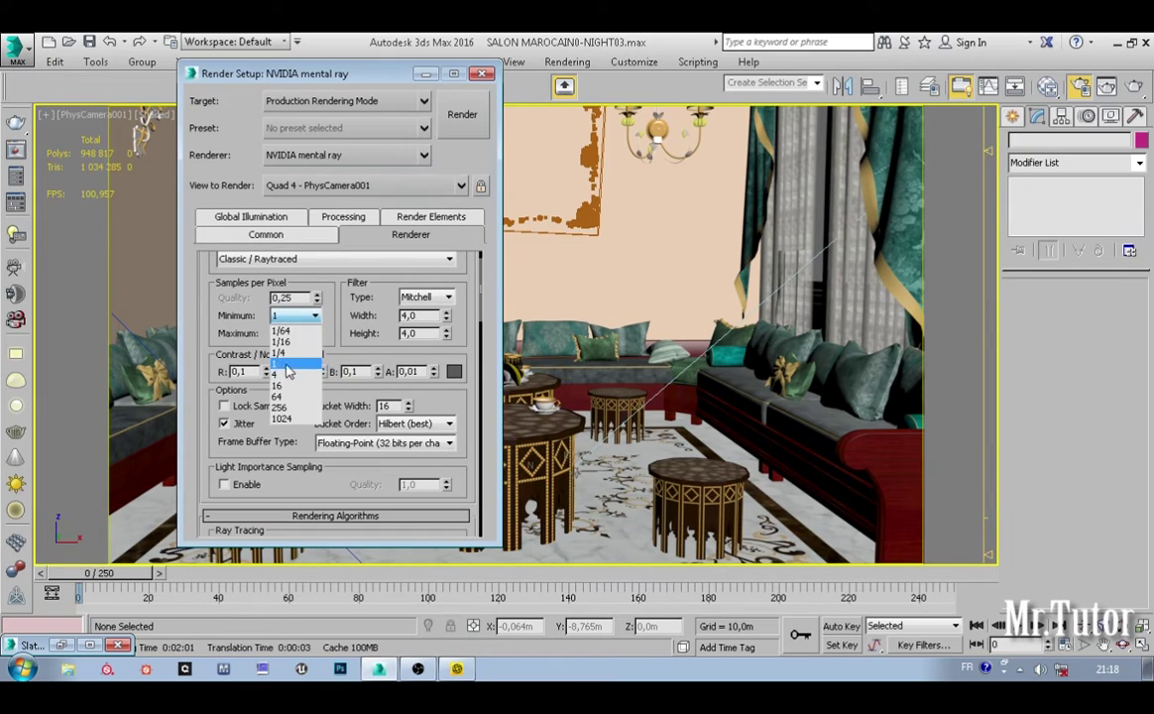
pyautogui.click(283, 313)
pyautogui.click(293, 335)
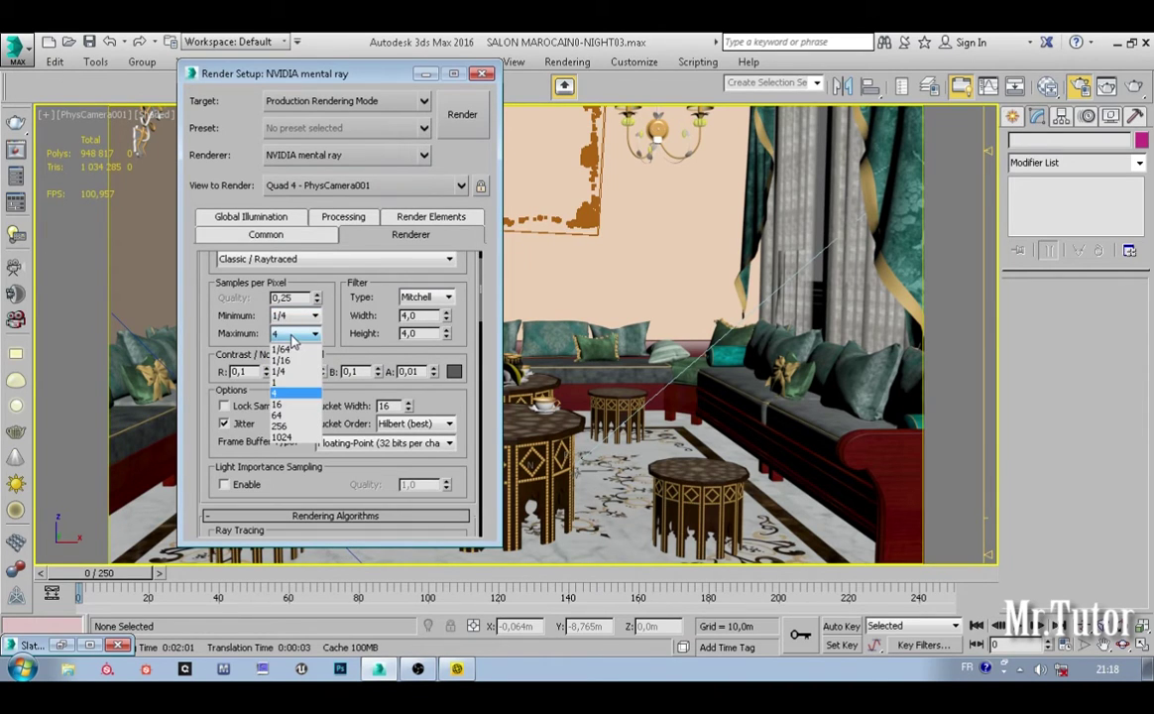
pyautogui.click(287, 382)
pyautogui.click(294, 334)
pyautogui.click(280, 394)
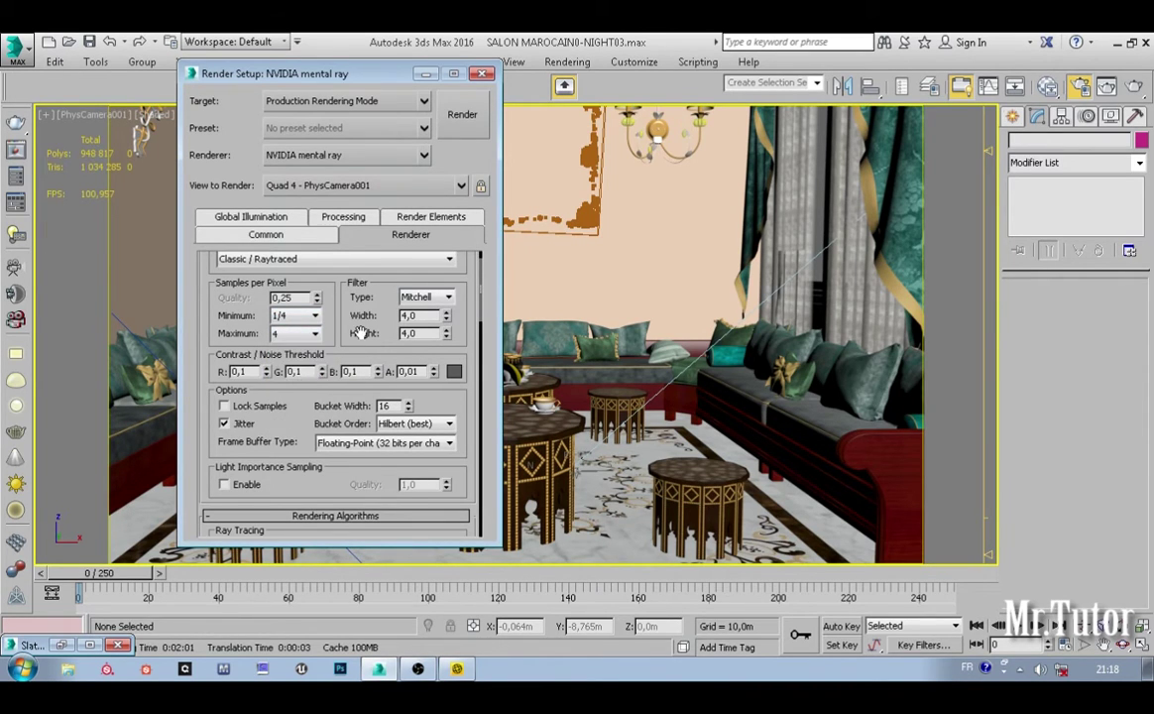
# Step: Set the sampling filter type to Gauss, review the remaining renderer settings, and close Render Setup
pyautogui.scroll(-1, 338, 375)
pyautogui.scroll(2, 359, 370)
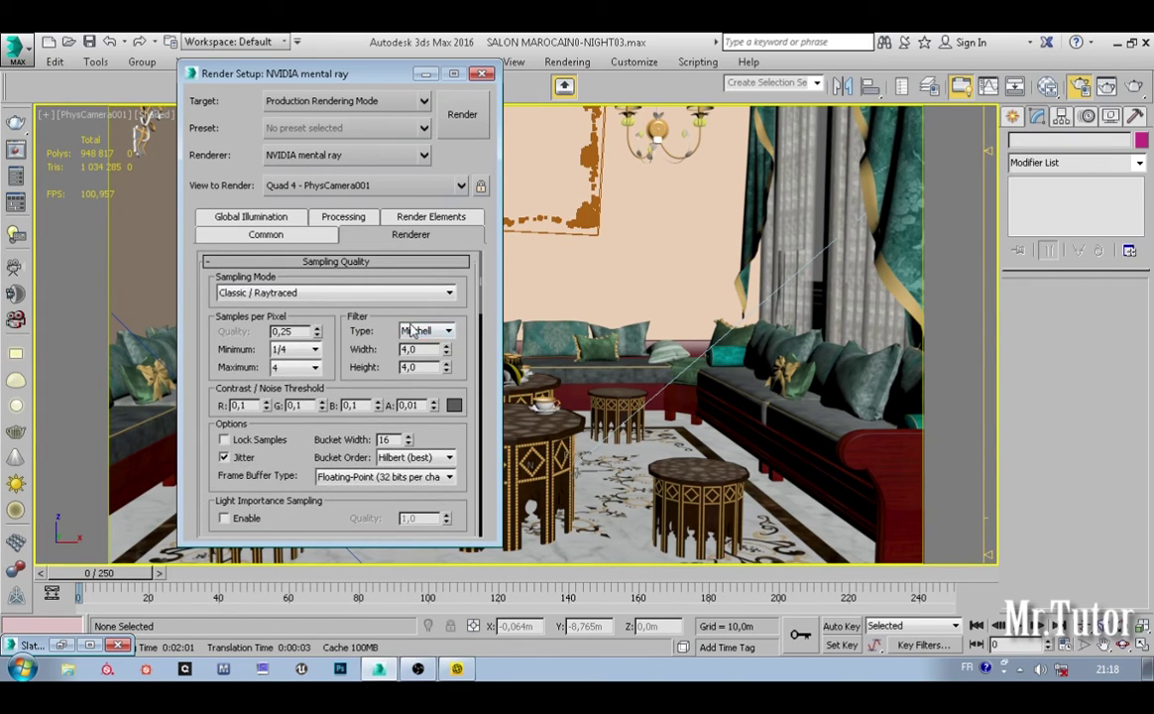
pyautogui.click(439, 333)
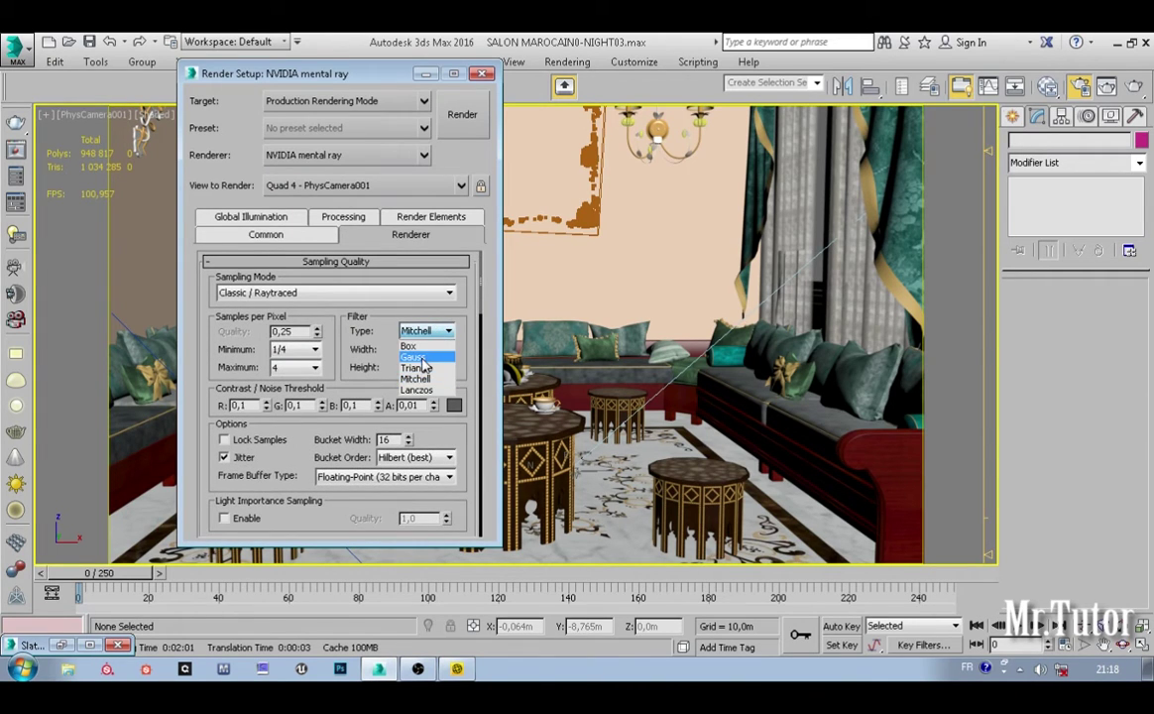
pyautogui.click(417, 357)
pyautogui.scroll(-1, 327, 315)
pyautogui.scroll(-4, 377, 312)
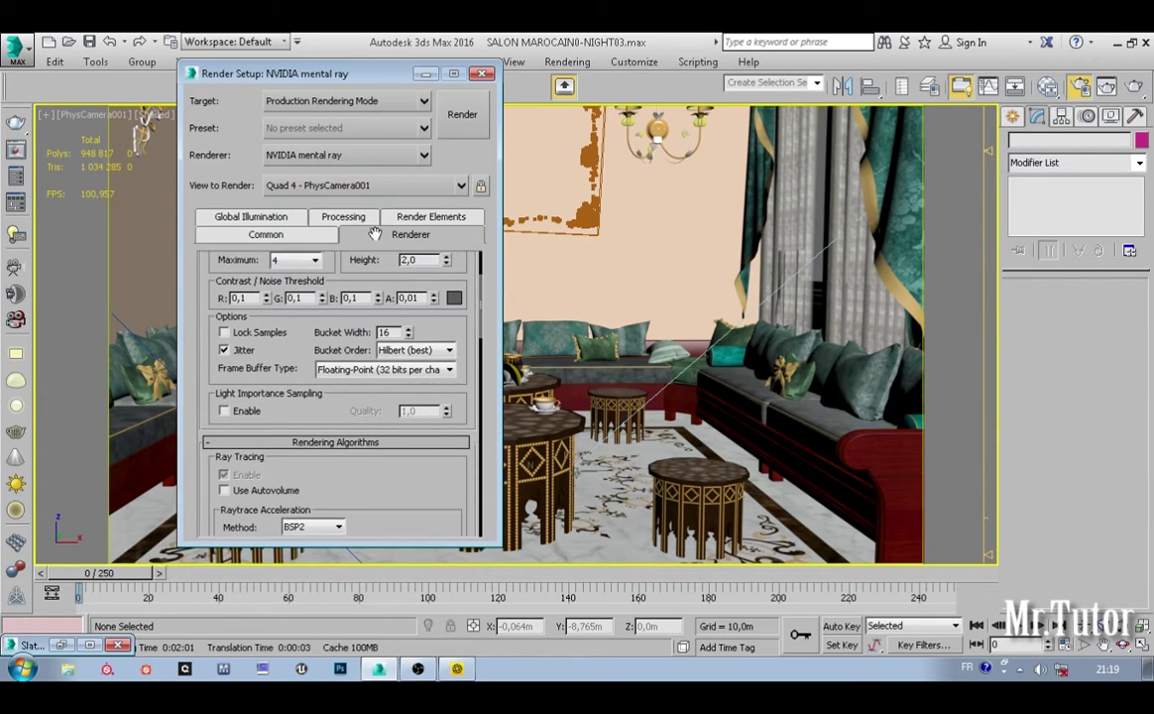
pyautogui.scroll(-8, 337, 390)
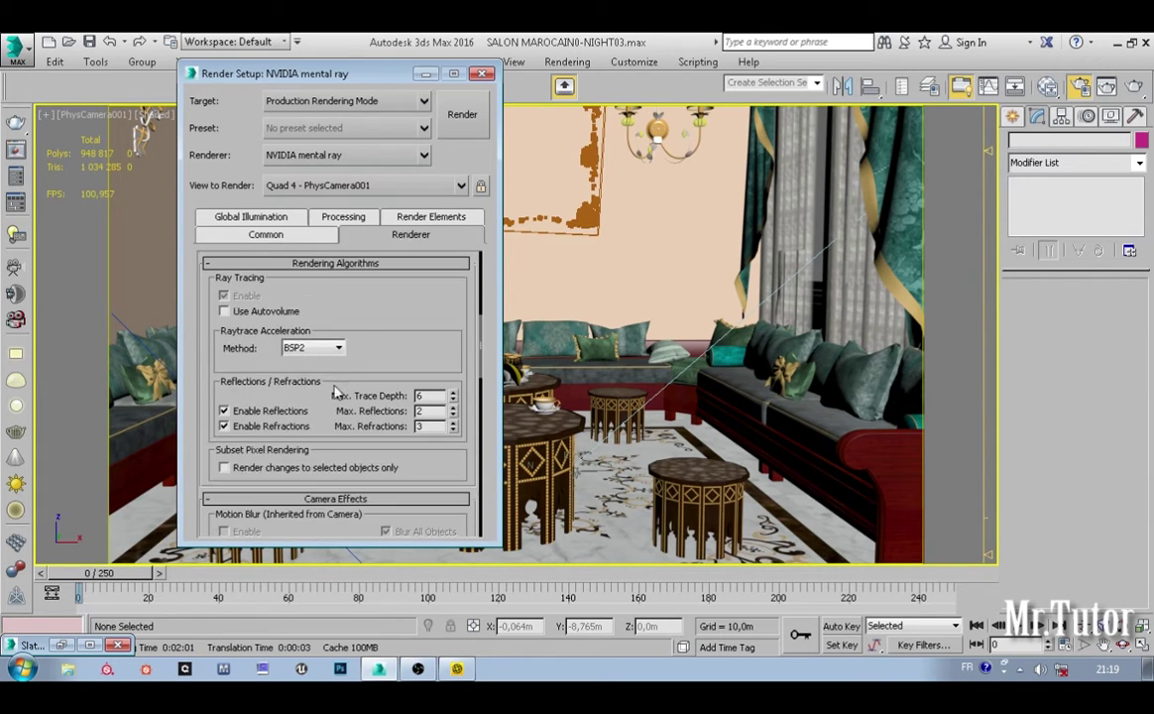
pyautogui.scroll(13, 337, 390)
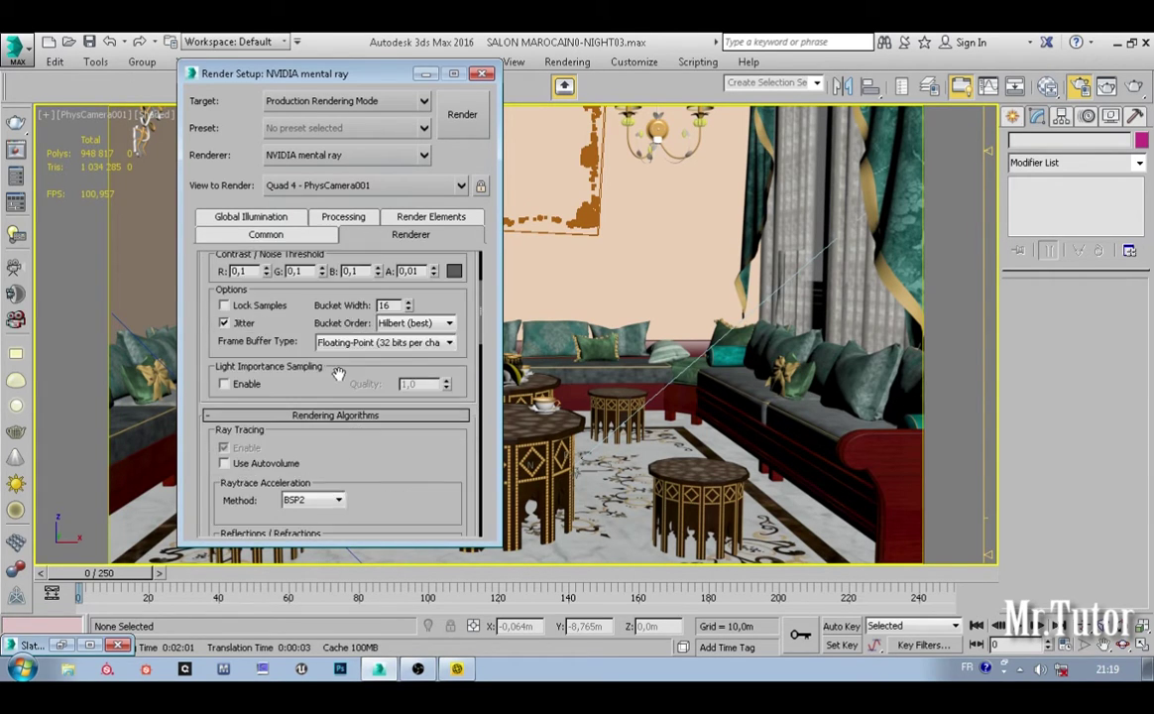
pyautogui.click(481, 73)
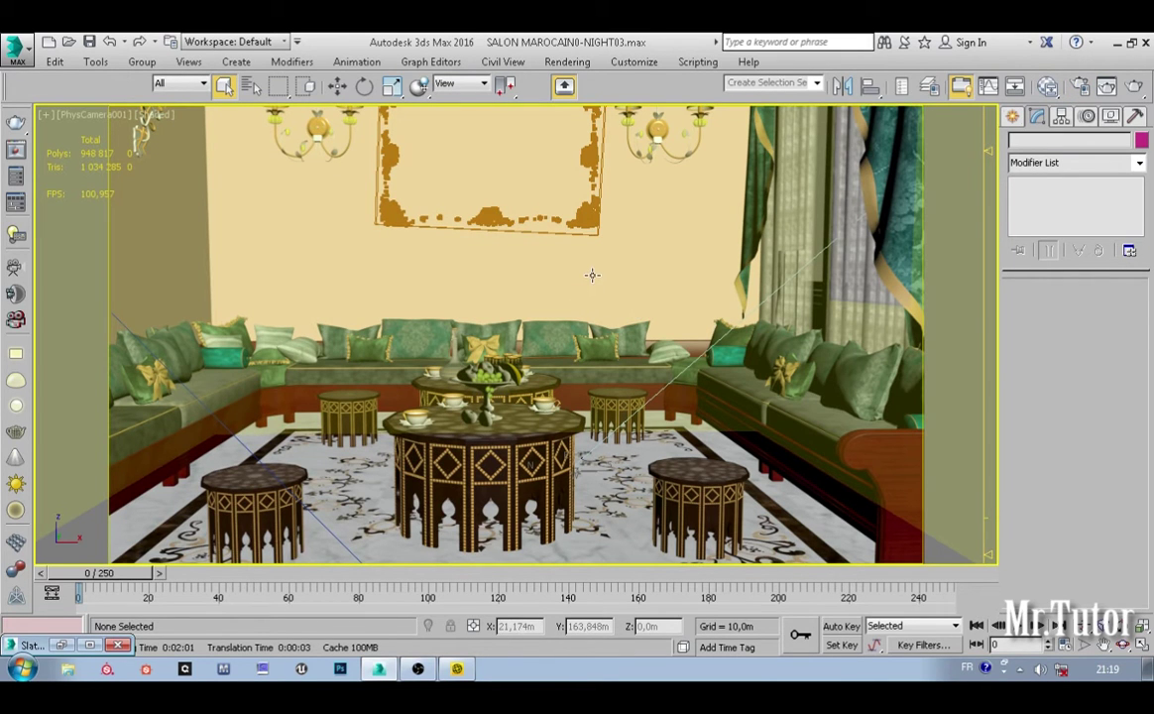
# Step: Switch the viewport to an outside perspective view of the room and select the Daylight001 system beside the window
pyautogui.press('p')
pyautogui.scroll(-8, 592, 270)
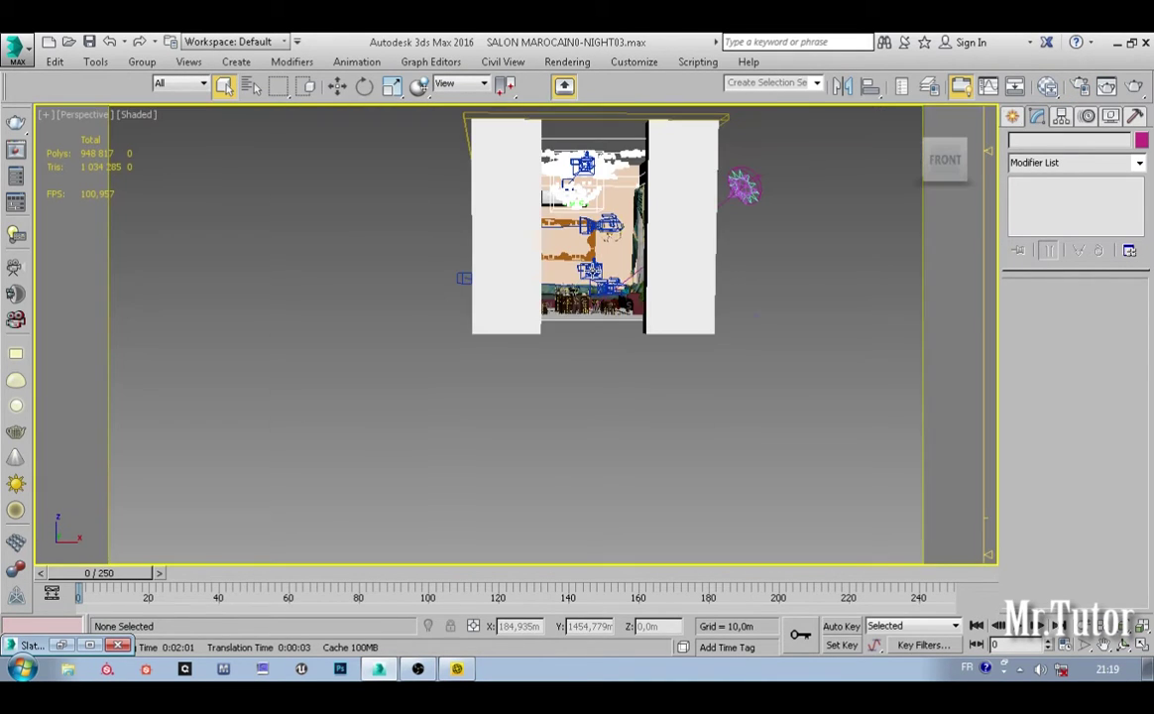
pyautogui.keyDown('alt'); pyautogui.moveTo(592, 271); pyautogui.dragTo(549, 335, button='middle'); pyautogui.keyUp('alt')
pyautogui.click(625, 384)
pyautogui.scroll(4, 625, 383)
pyautogui.scroll(-8, 632, 387)
pyautogui.scroll(4, 538, 381)
pyautogui.scroll(-3, 542, 336)
# Step: Create a standard Target Direct light outside the window wall with its target towards the room, and select the light's source
pyautogui.click(1011, 117)
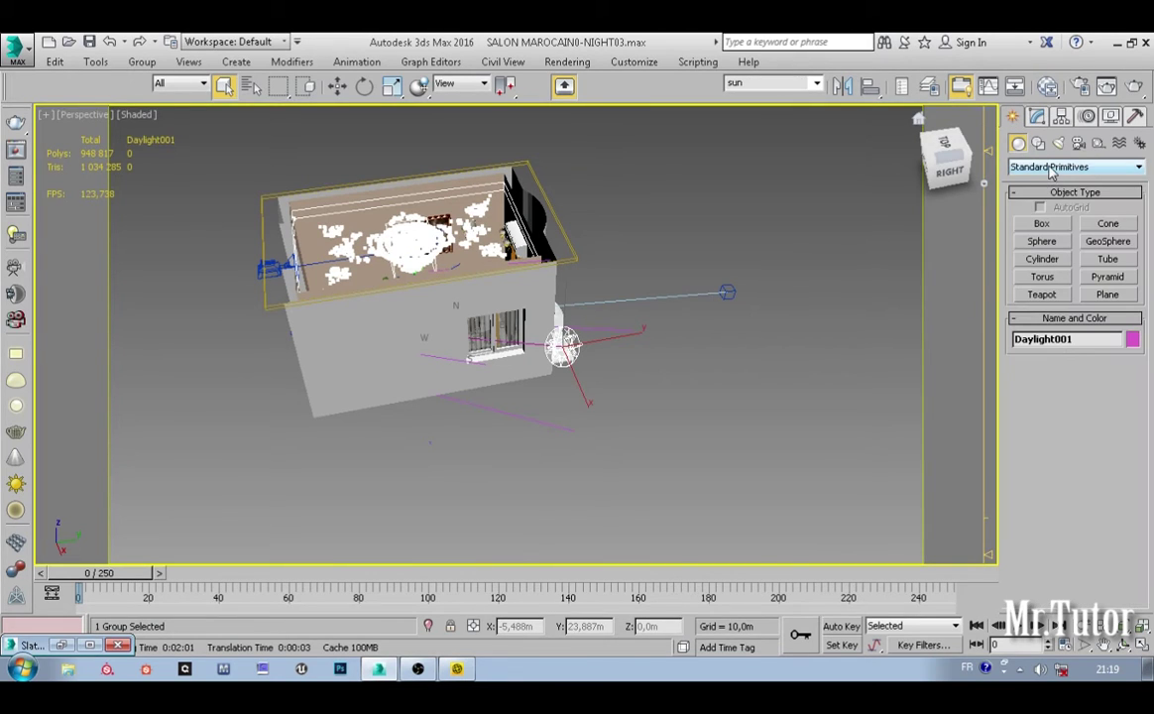
pyautogui.click(1059, 143)
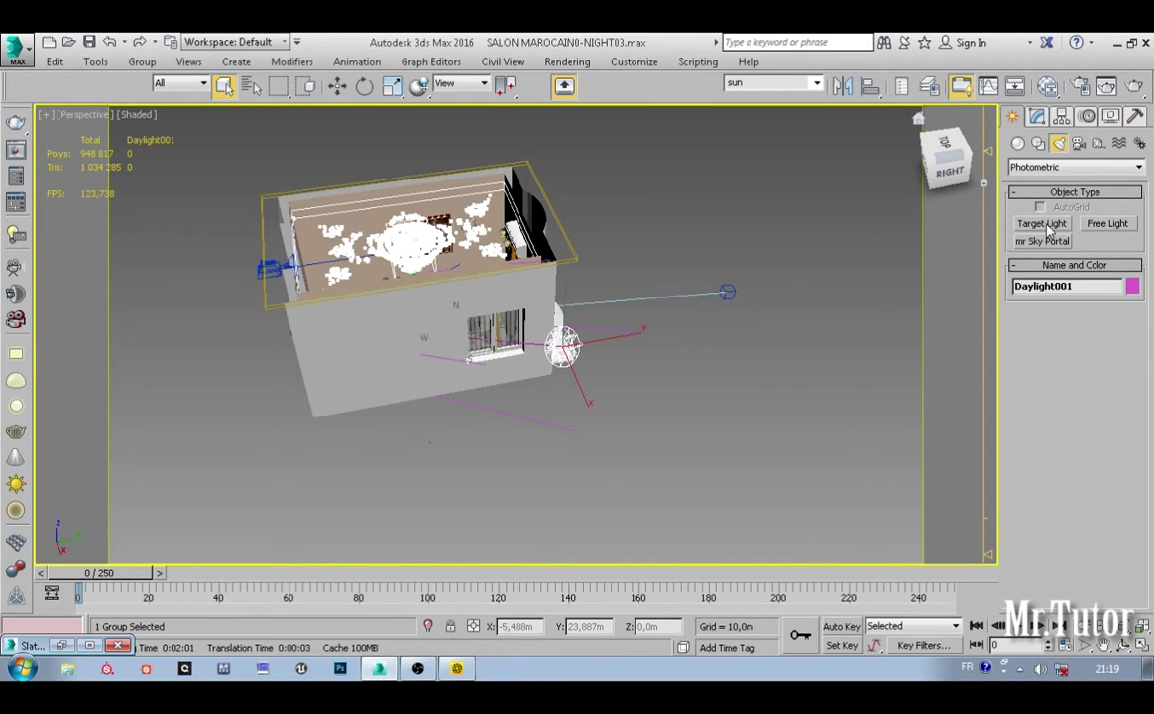
pyautogui.click(1038, 244)
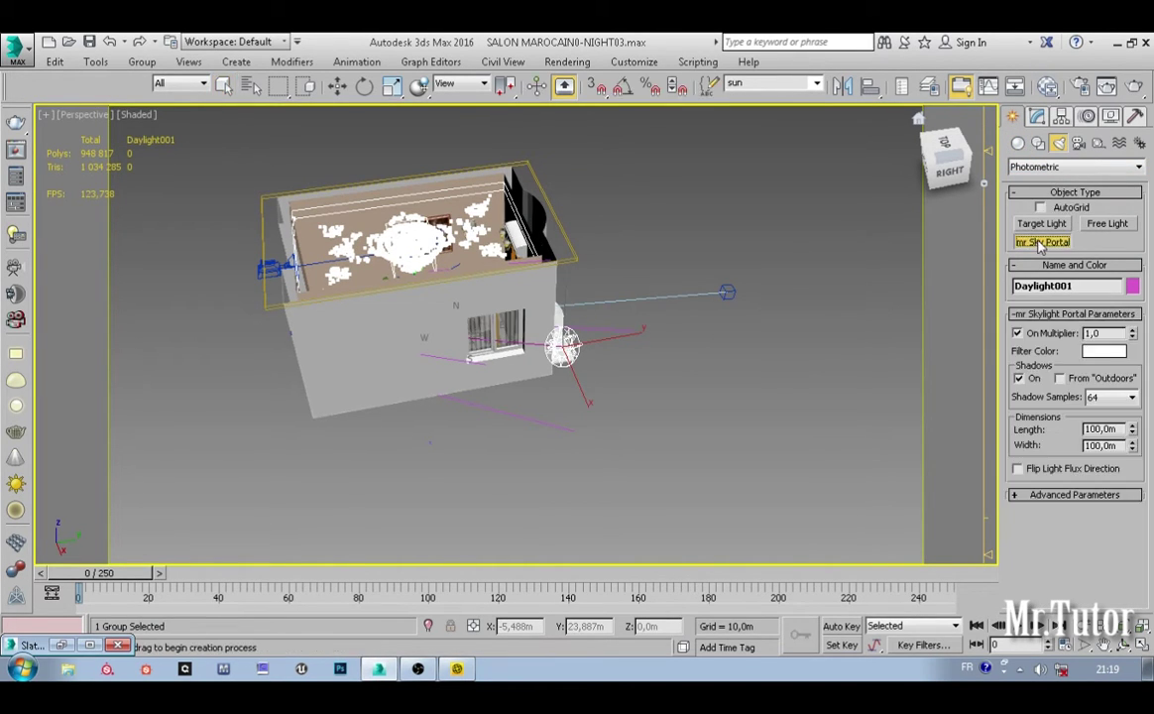
pyautogui.click(1051, 166)
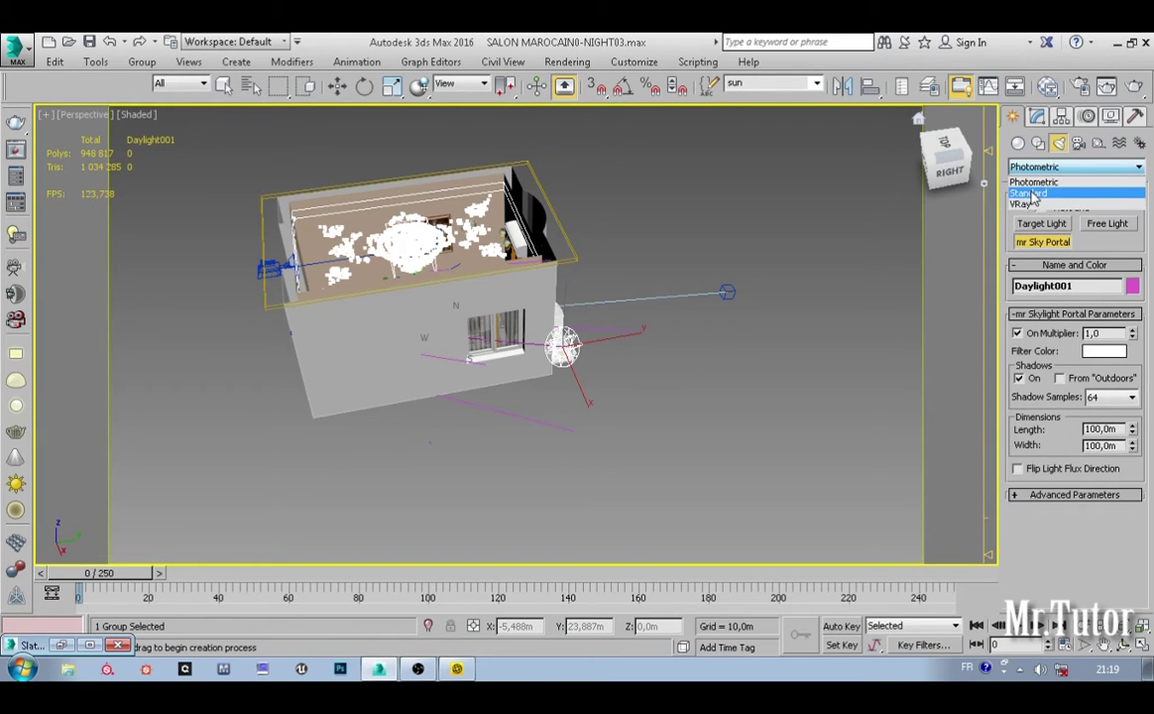
pyautogui.click(1051, 192)
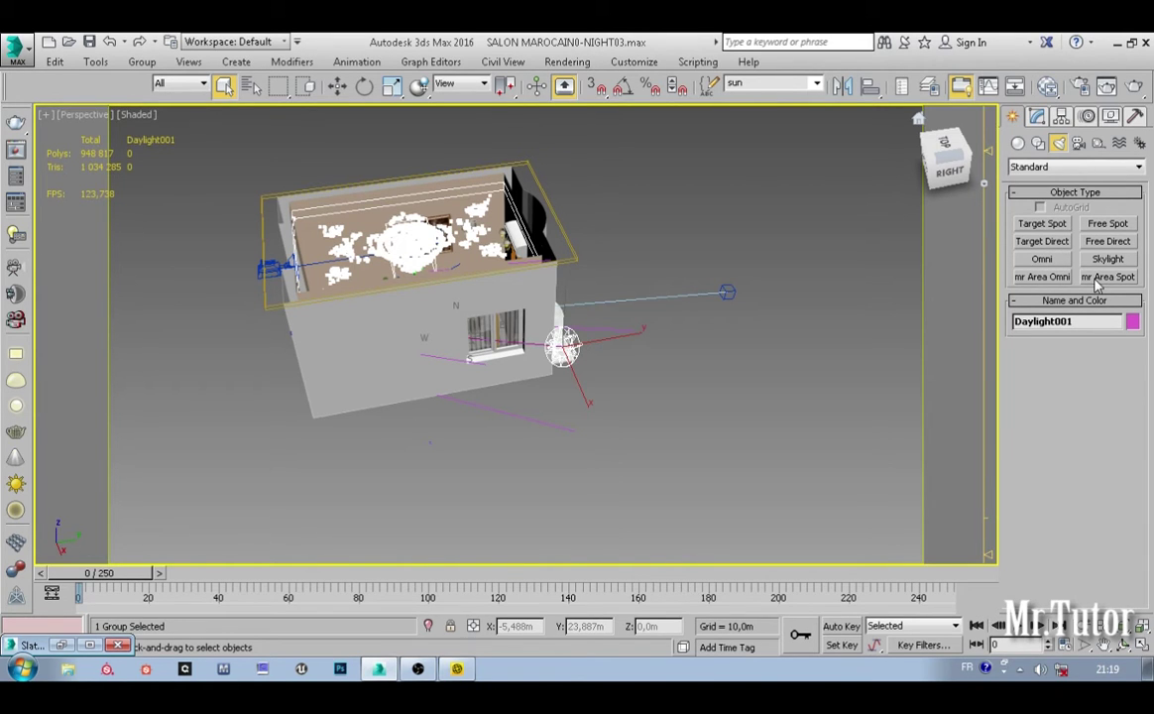
pyautogui.click(1042, 241)
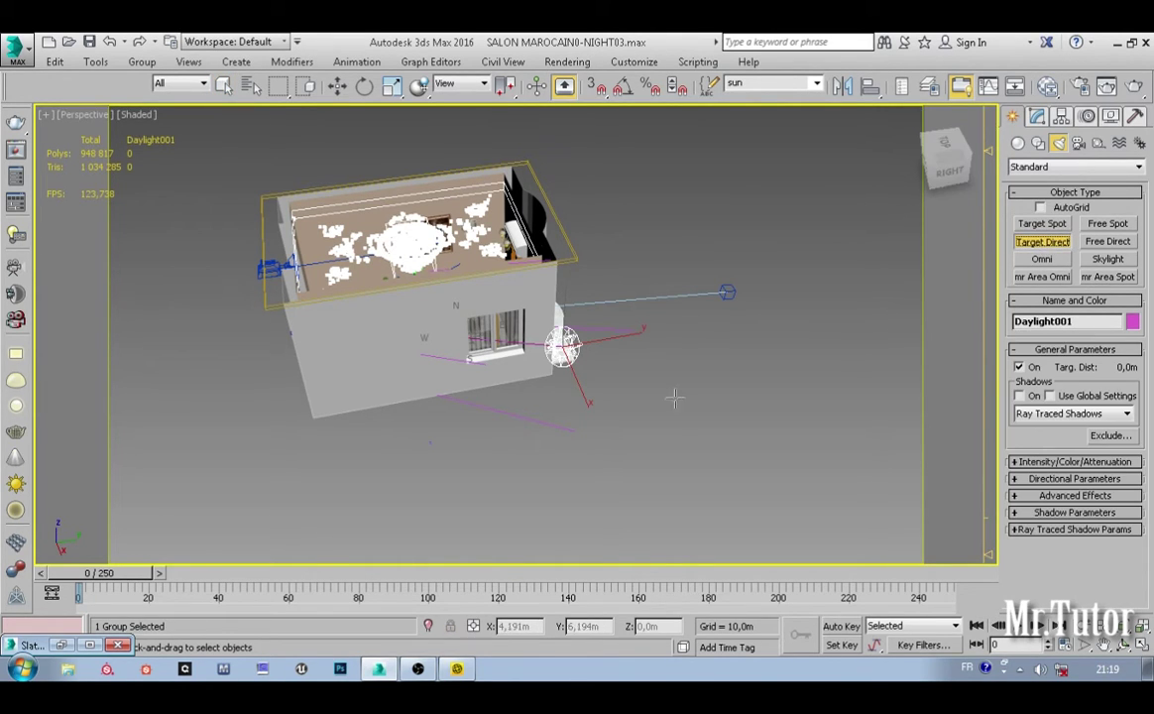
pyautogui.keyDown('alt'); pyautogui.moveTo(782, 305); pyautogui.dragTo(711, 384, button='middle'); pyautogui.keyUp('alt')
pyautogui.moveTo(719, 377); pyautogui.dragTo(495, 397)
pyautogui.keyDown('alt'); pyautogui.moveTo(599, 403); pyautogui.dragTo(611, 370, button='middle'); pyautogui.keyUp('alt')
pyautogui.rightClick(643, 415)
pyautogui.click(721, 424)
pyautogui.click(706, 400)
# Step: Align the direct light's source to the daylight system's Sky002 on X, Y and Z, pivot point to pivot point
pyautogui.press('w')
pyautogui.scroll(5, 682, 384)
pyautogui.scroll(-5, 682, 385)
pyautogui.keyDown('alt'); pyautogui.moveTo(524, 339); pyautogui.dragTo(578, 217, button='middle'); pyautogui.keyUp('alt')
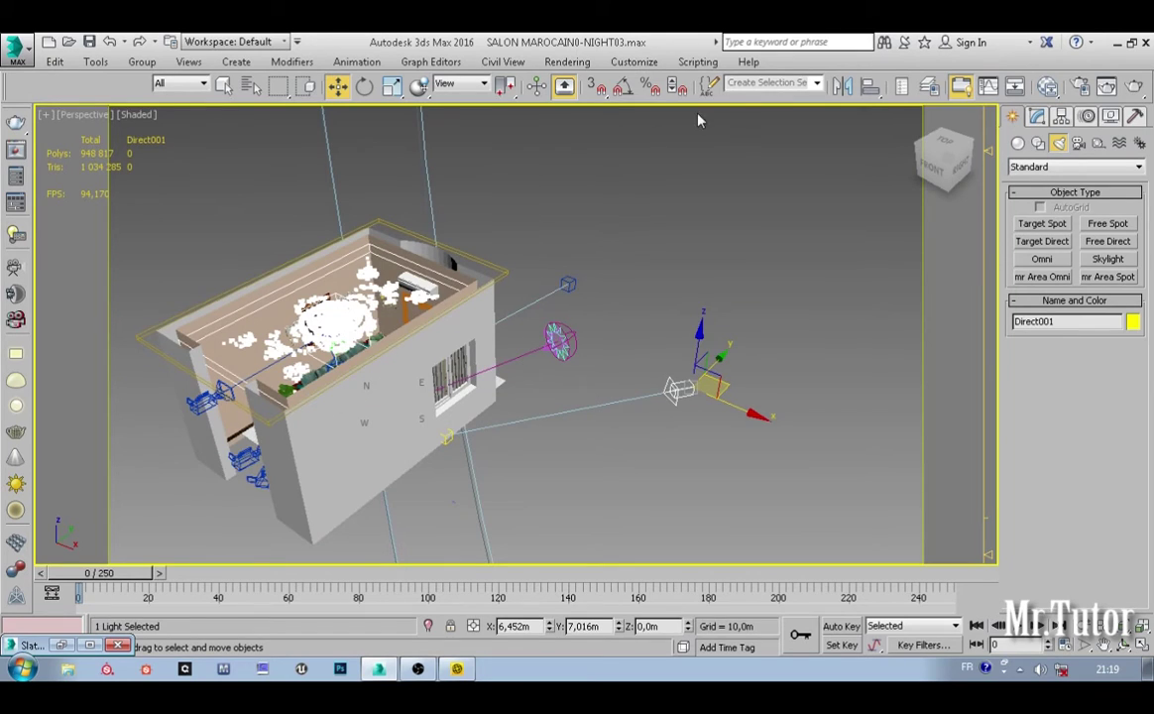
pyautogui.click(870, 86)
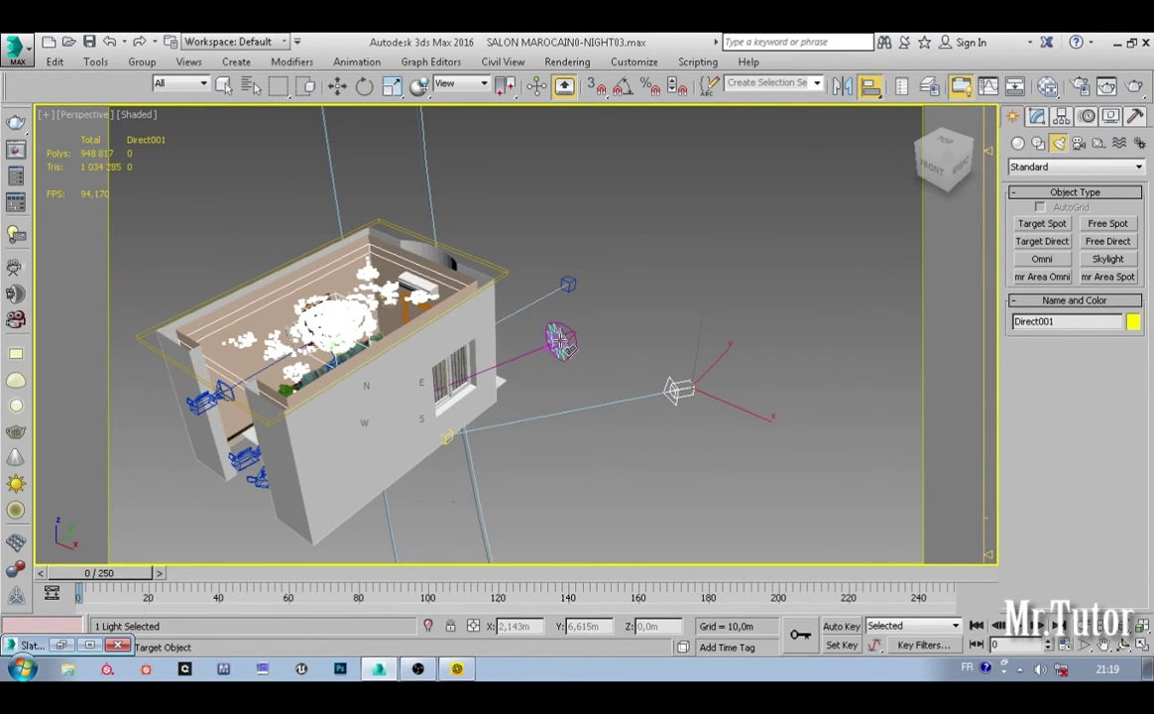
pyautogui.click(557, 339)
pyautogui.moveTo(545, 191); pyautogui.dragTo(279, 210)
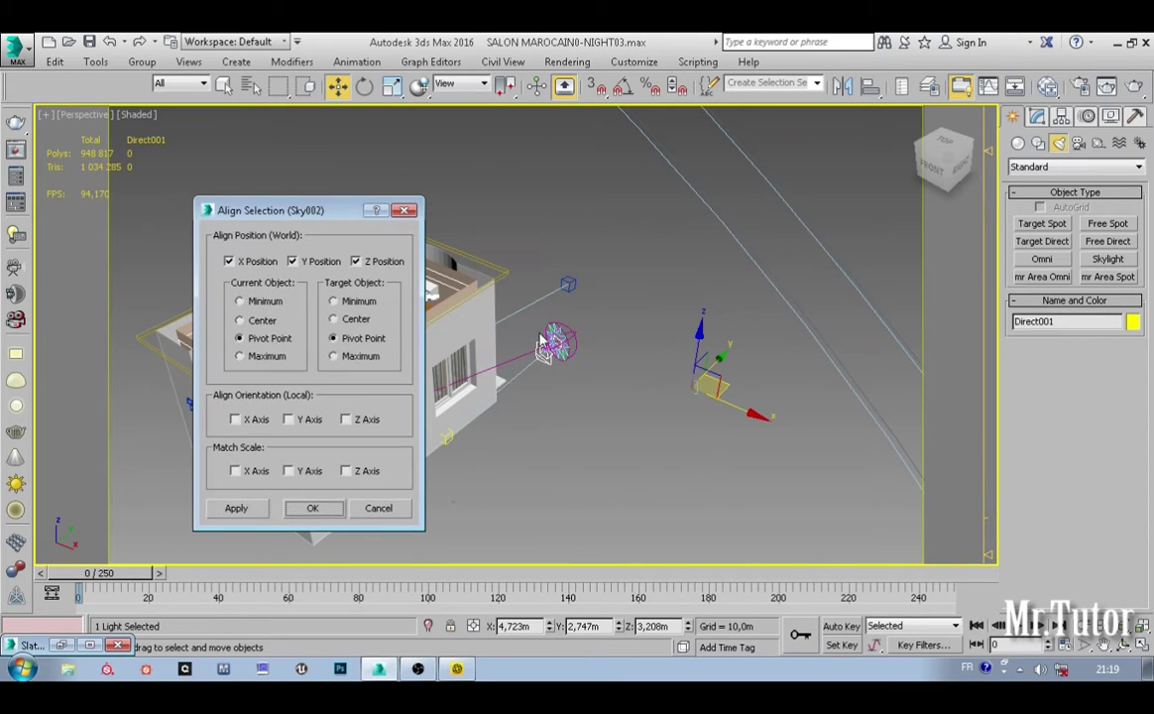
pyautogui.click(313, 509)
pyautogui.moveTo(445, 462); pyautogui.dragTo(531, 477, button='middle')
pyautogui.scroll(5, 532, 484)
pyautogui.scroll(-8, 513, 421)
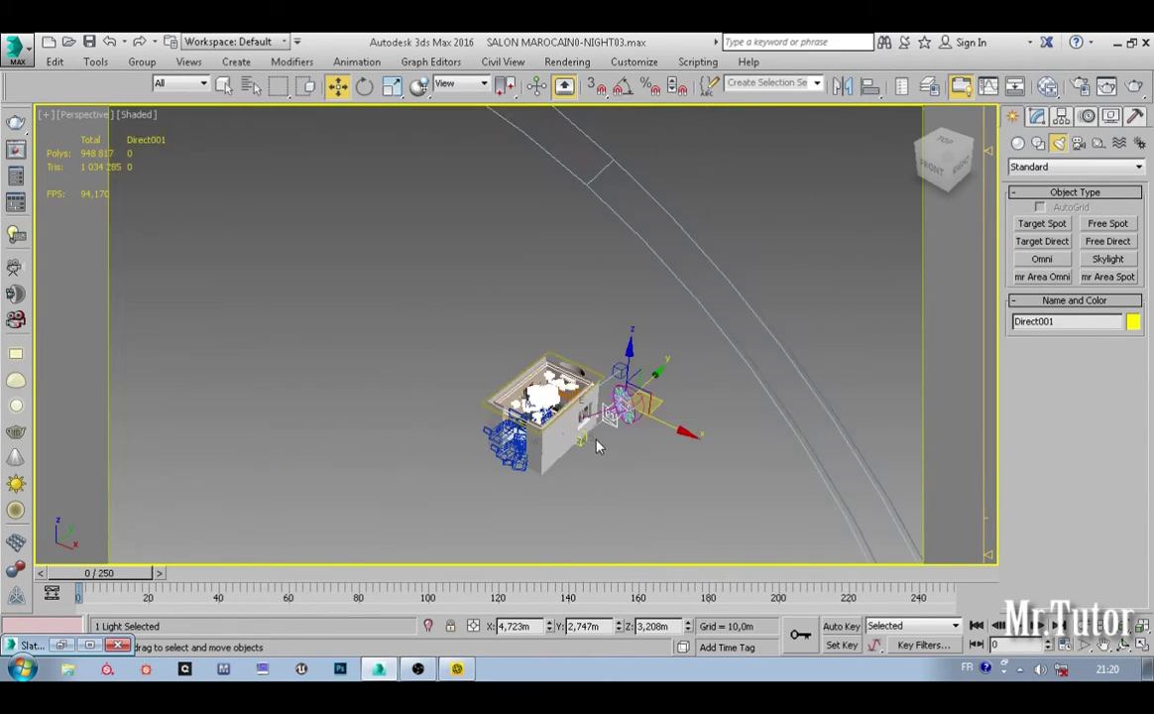
# Step: Select the target of the Direct001 light beside the room's outer wall
pyautogui.rightClick(627, 410)
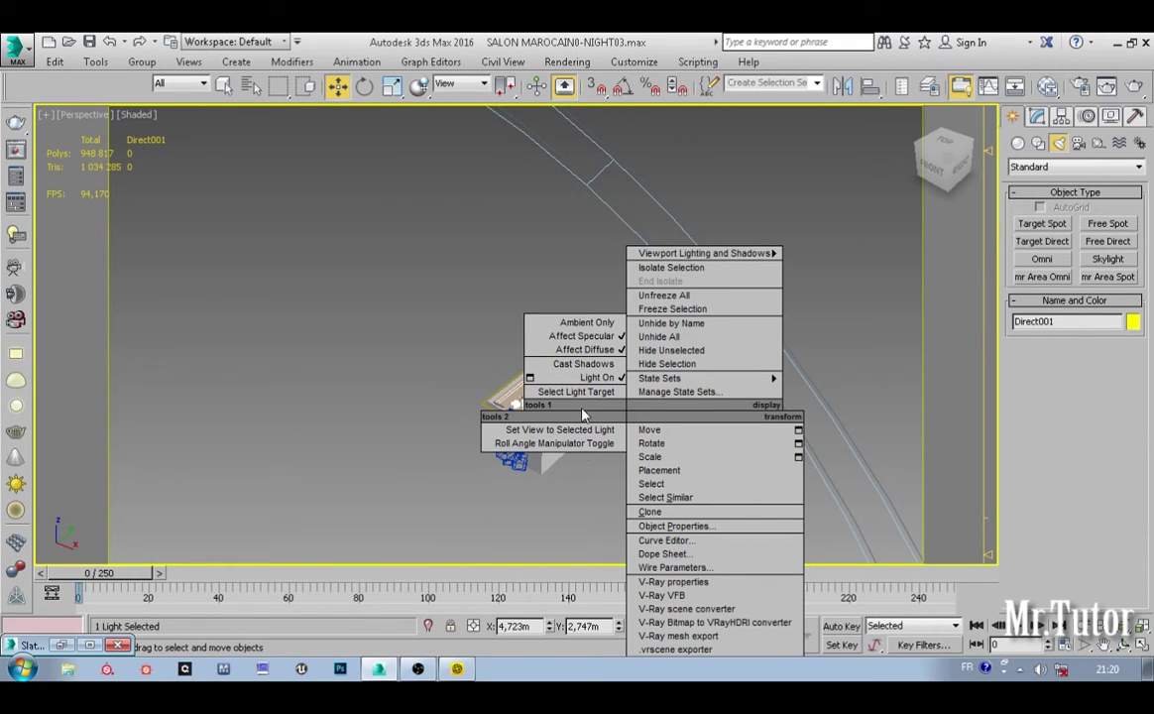
pyautogui.click(585, 430)
pyautogui.click(585, 438)
pyautogui.scroll(6, 525, 469)
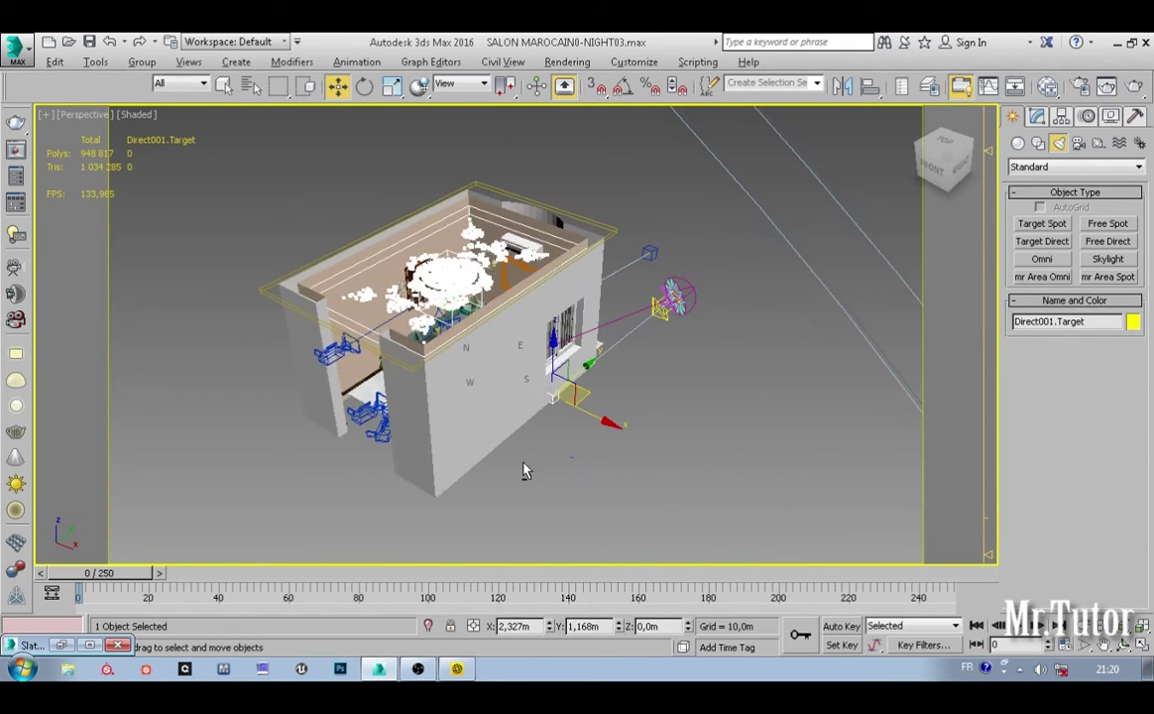
pyautogui.scroll(5, 534, 438)
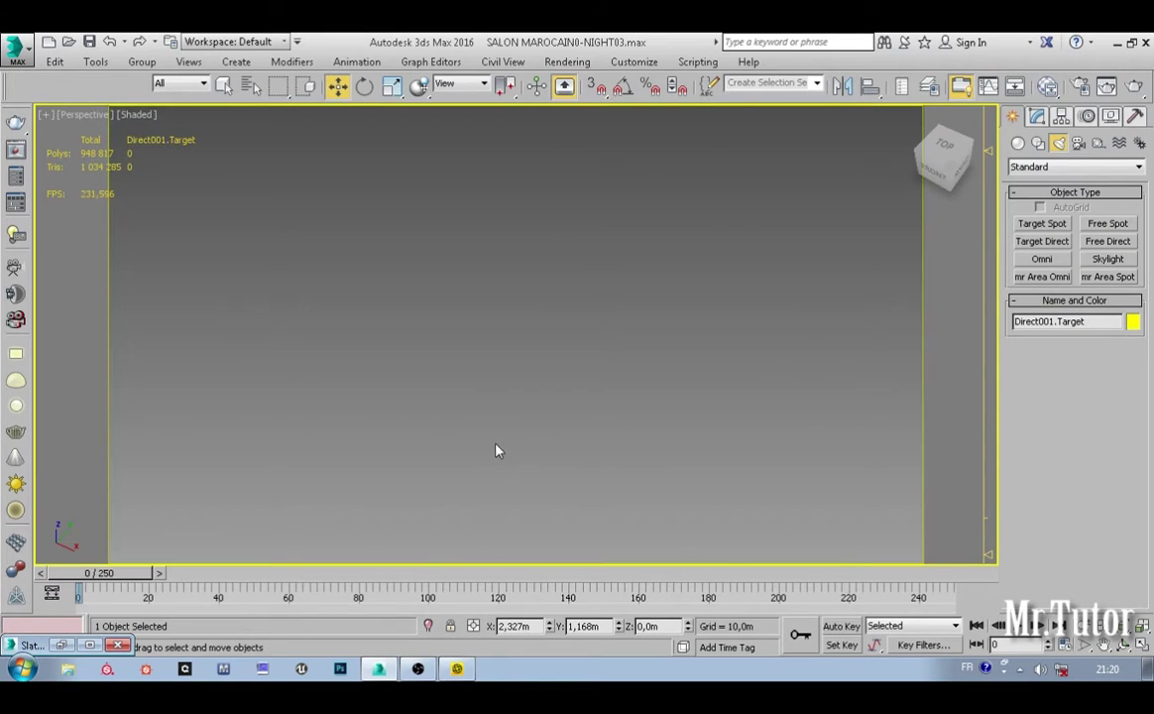
pyautogui.scroll(-5, 499, 451)
pyautogui.keyDown('alt'); pyautogui.moveTo(498, 451); pyautogui.dragTo(549, 528, button='middle'); pyautogui.keyUp('alt')
pyautogui.scroll(5, 546, 426)
pyautogui.scroll(3, 569, 453)
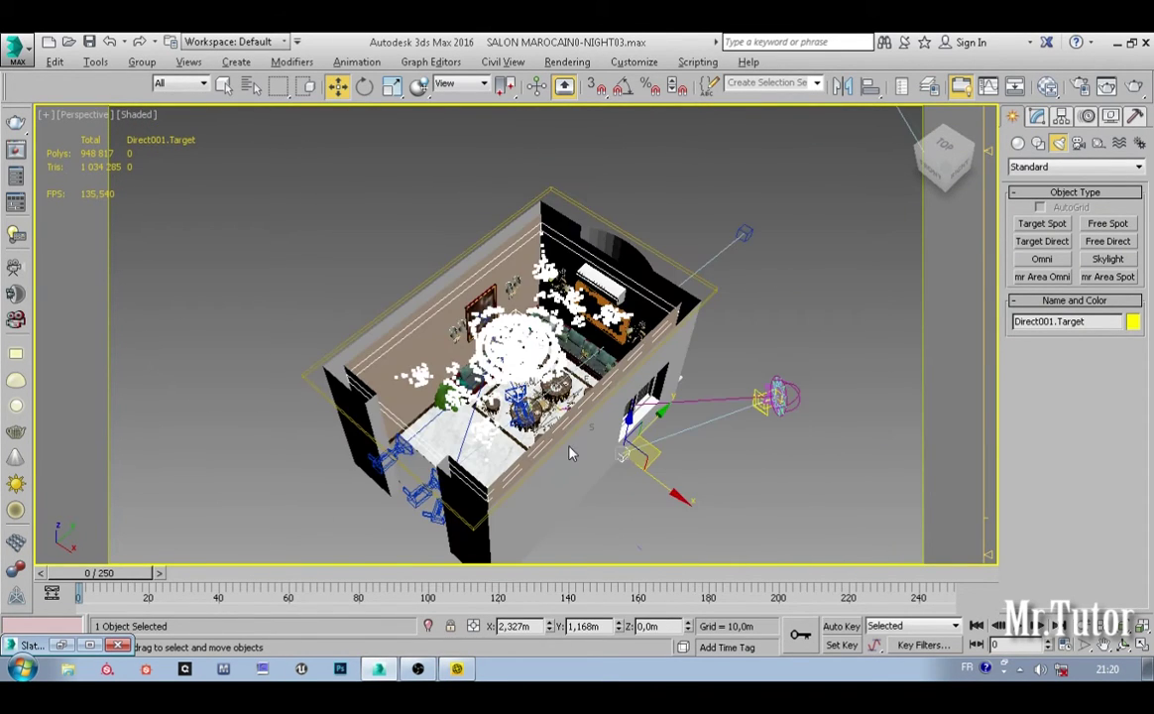
# Step: Try to align the light's target to the Daylight001 group at the compass in the Top view, using pivot points on all axes
pyautogui.hotkey('alt', 'w')
pyautogui.rightClick(264, 288)
pyautogui.hotkey('alt', 'w')
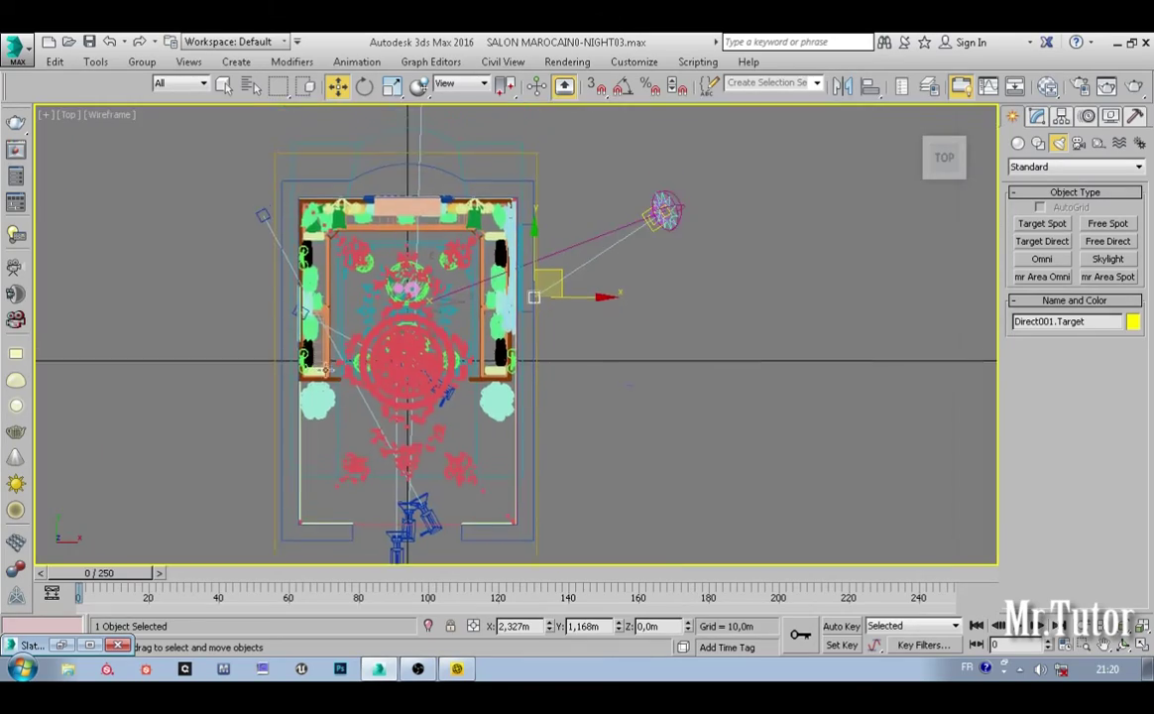
pyautogui.scroll(10, 432, 339)
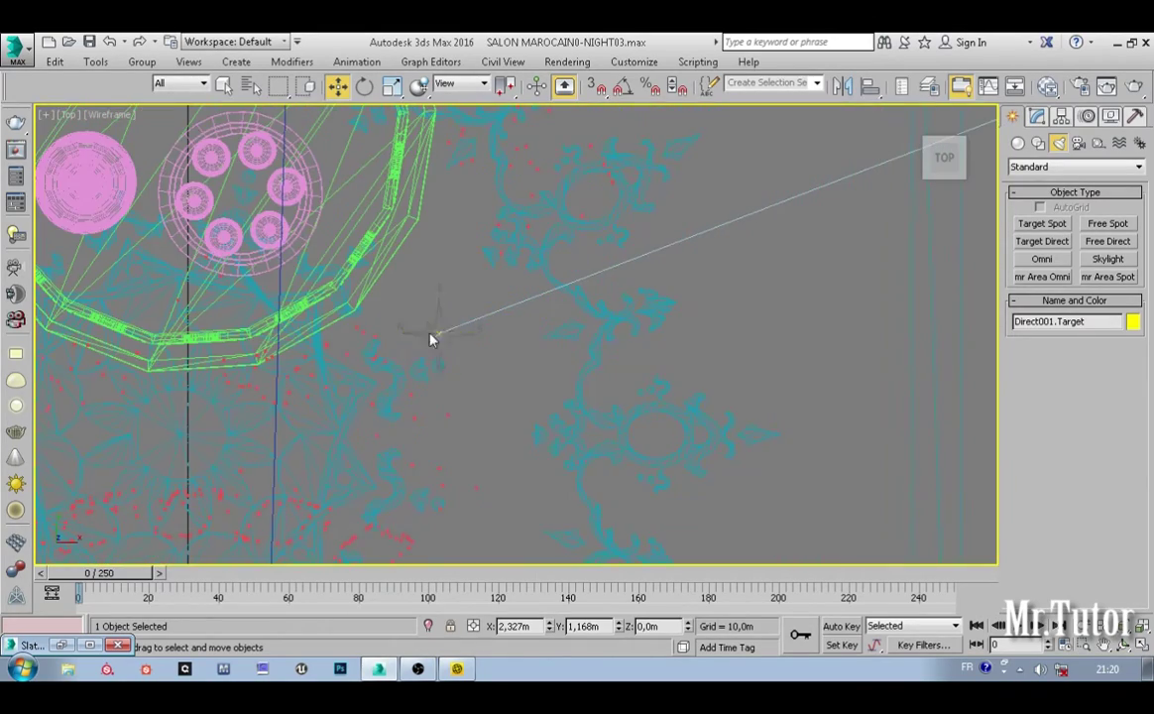
pyautogui.scroll(4, 431, 339)
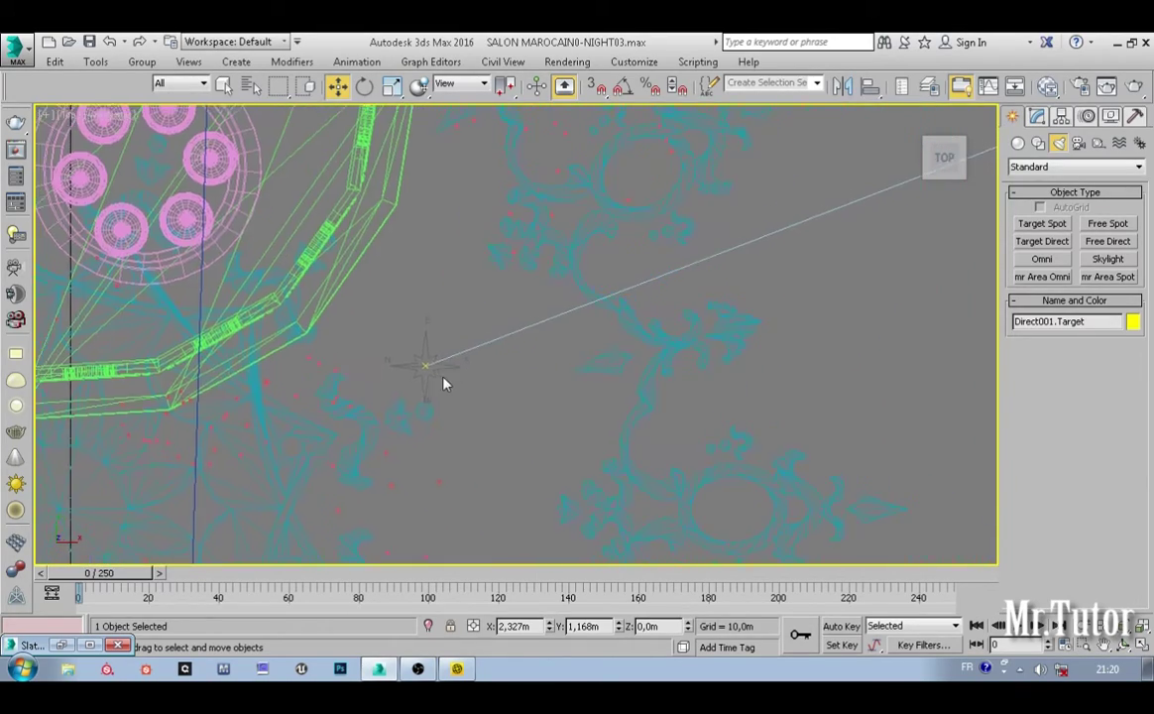
pyautogui.scroll(2, 443, 383)
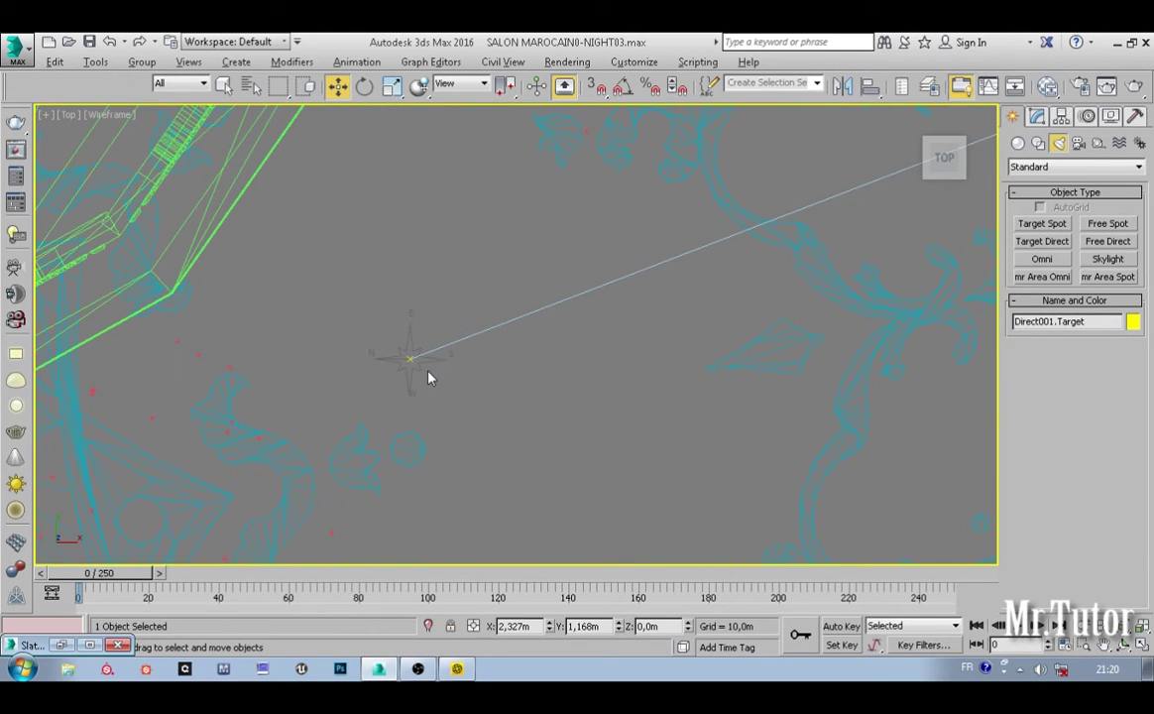
pyautogui.press('alt')
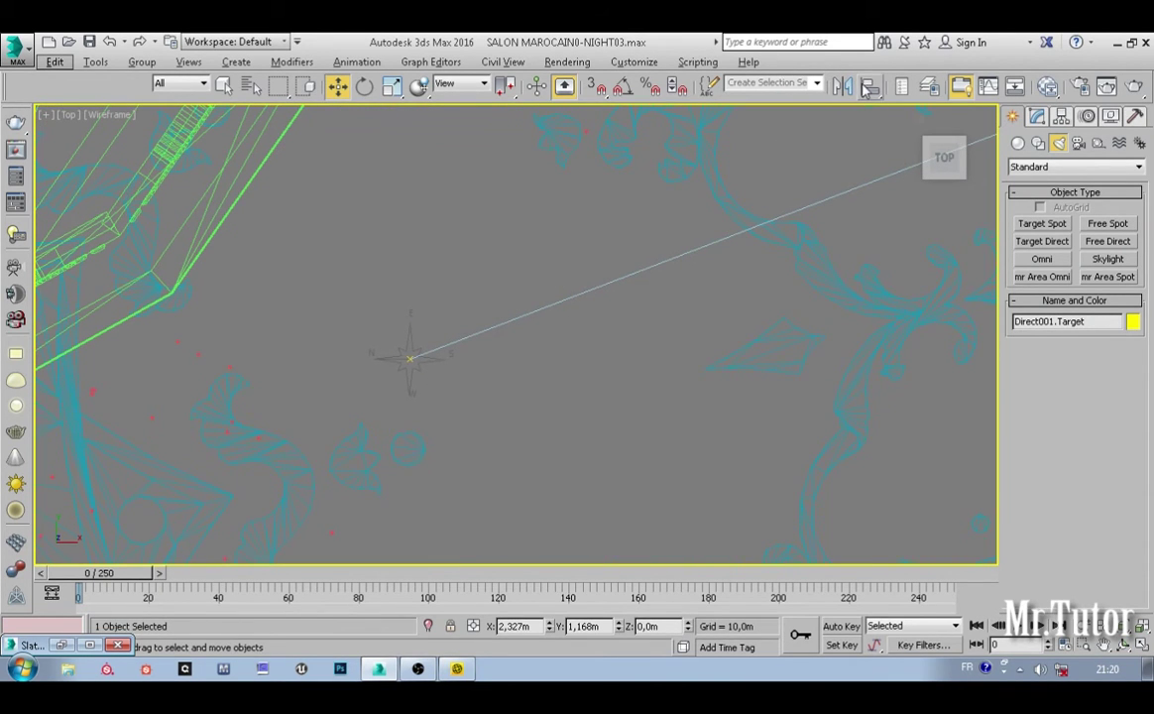
pyautogui.click(869, 88)
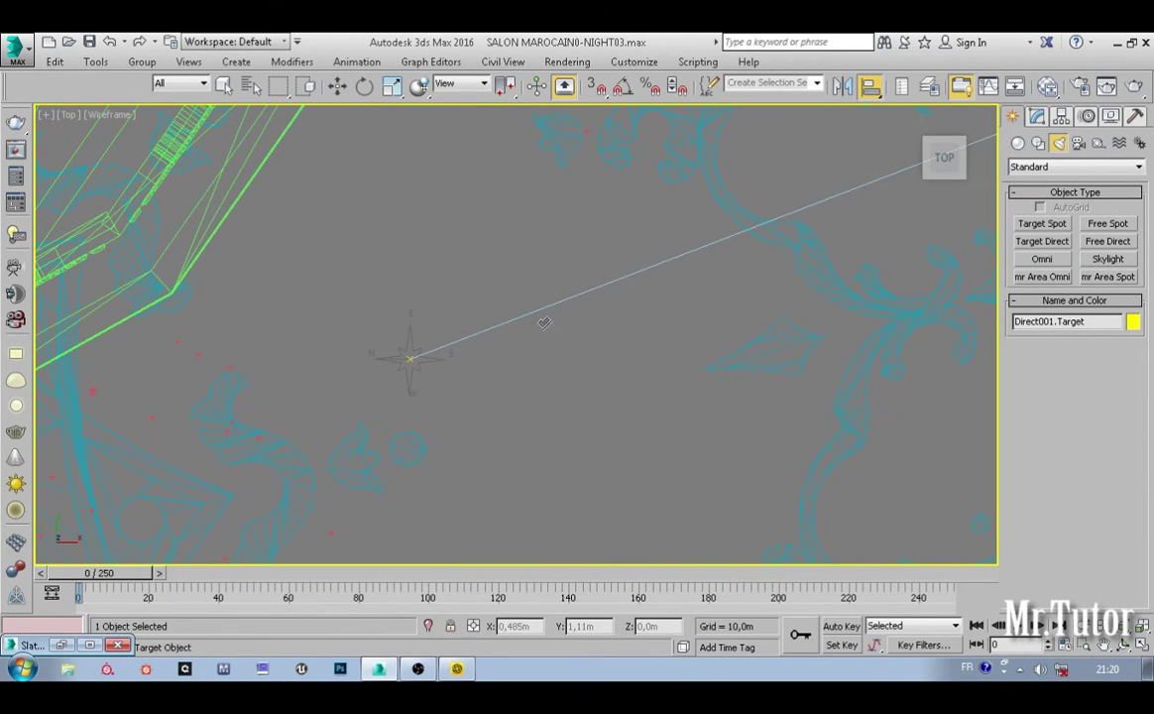
pyautogui.click(407, 359)
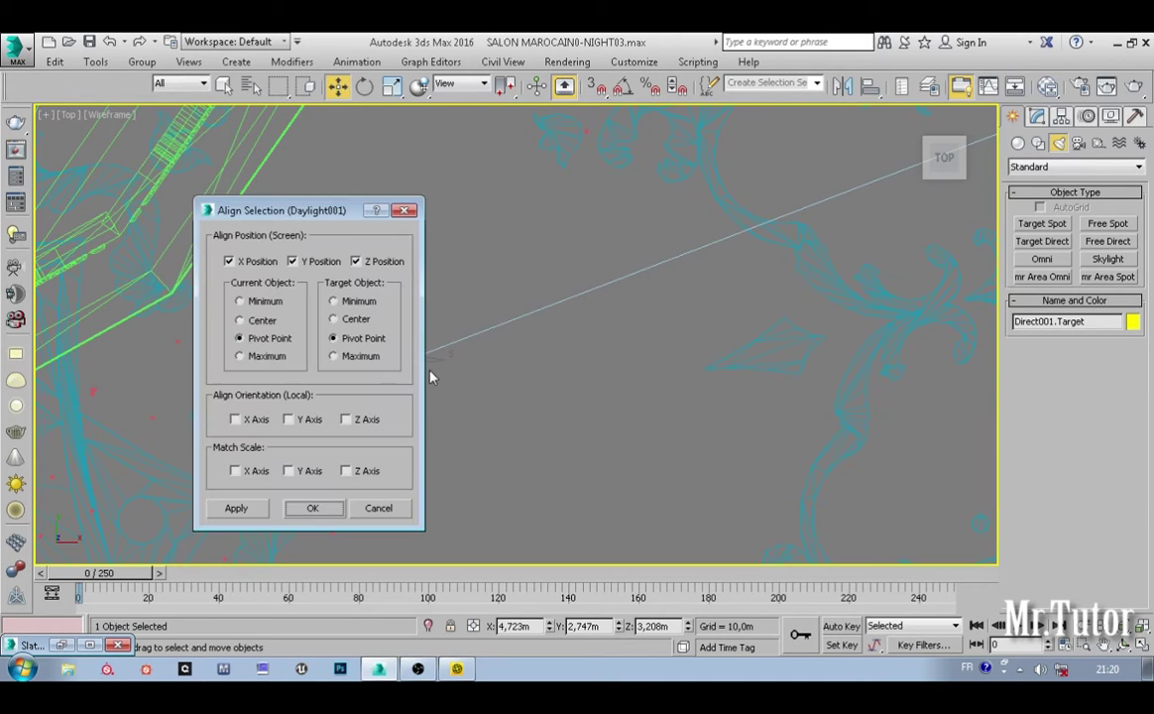
pyautogui.click(310, 508)
pyautogui.scroll(-6, 456, 377)
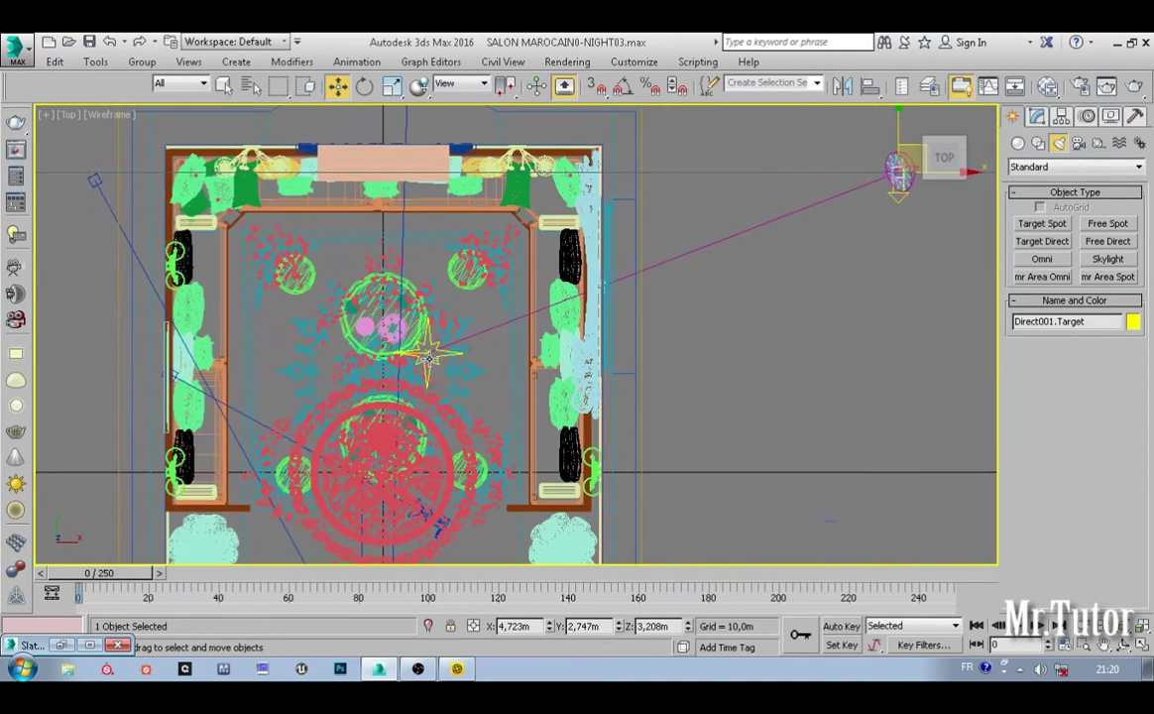
# Step: Move the direct light's target away from the sun position towards the room's open front
pyautogui.hotkey('alt', 'w')
pyautogui.rightClick(561, 379)
pyautogui.hotkey('alt', 'w')
pyautogui.scroll(-5, 561, 379)
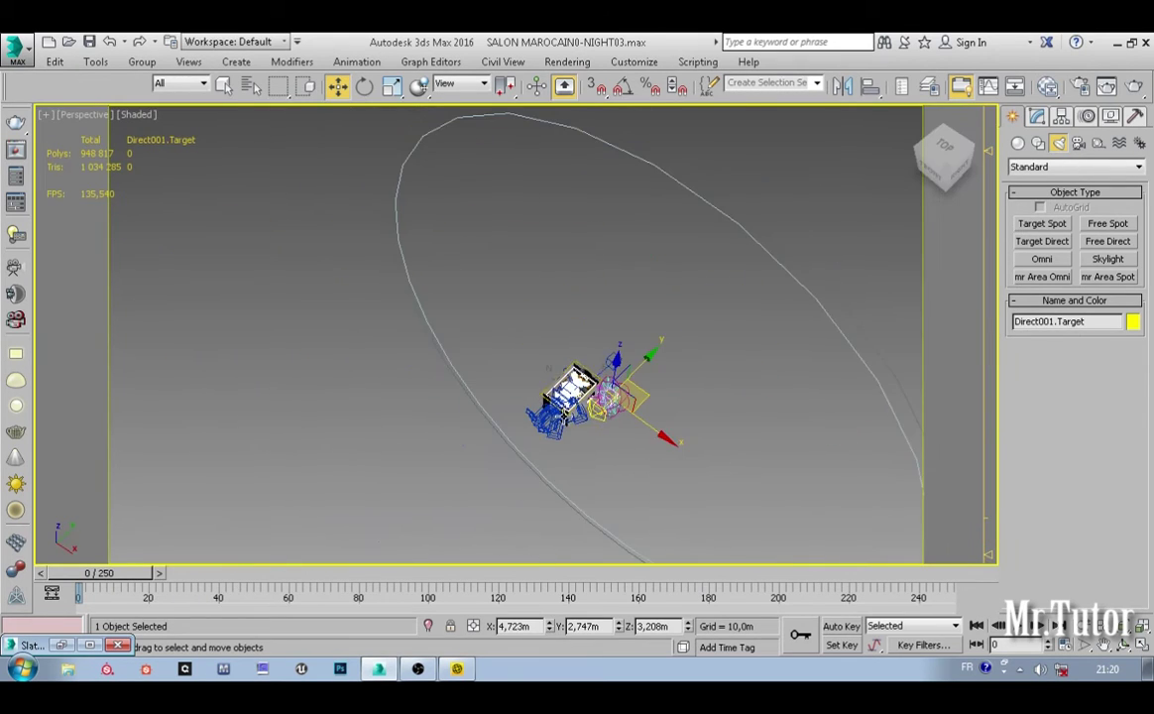
pyautogui.keyDown('alt'); pyautogui.moveTo(549, 378); pyautogui.dragTo(510, 550, button='middle'); pyautogui.keyUp('alt')
pyautogui.scroll(6, 567, 416)
pyautogui.hotkey('alt', 'w')
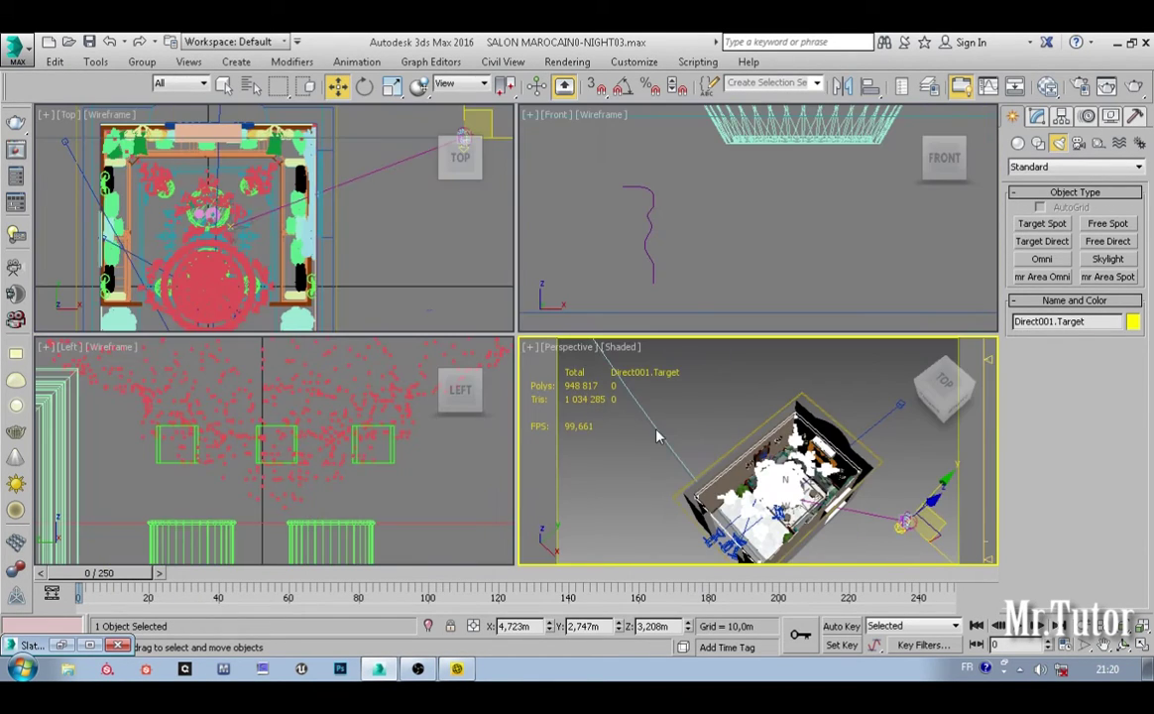
pyautogui.hotkey('alt', 'w')
pyautogui.moveTo(656, 436); pyautogui.dragTo(561, 385, button='middle')
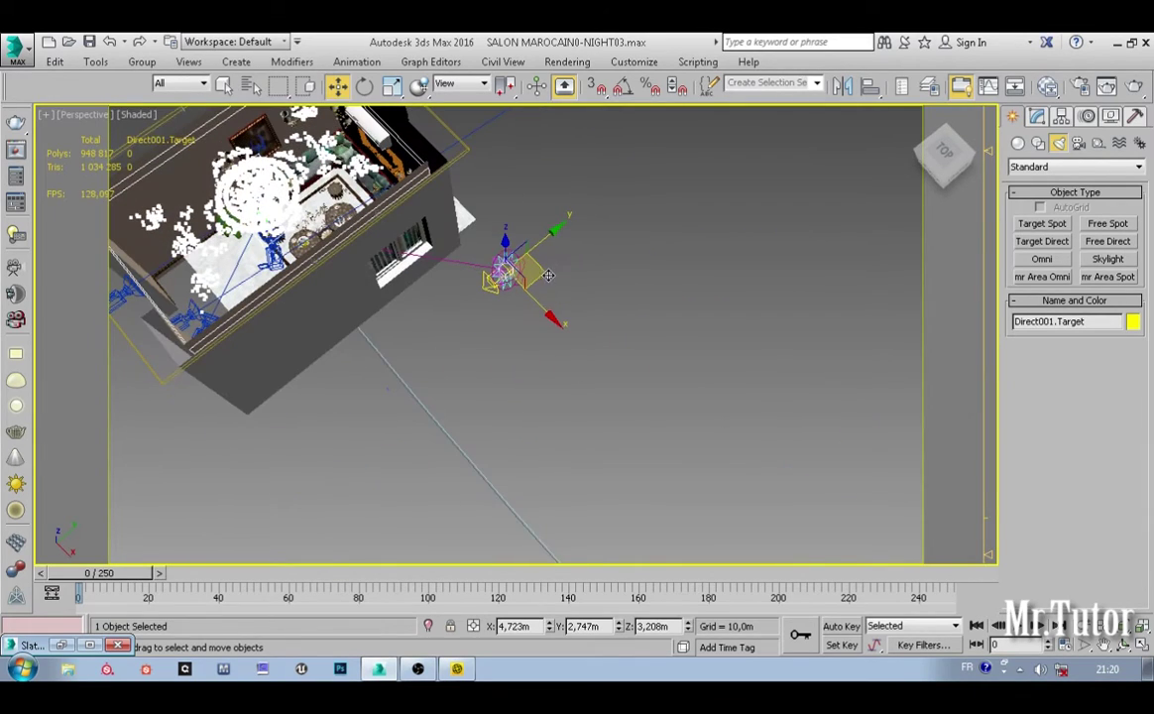
pyautogui.keyDown('alt'); pyautogui.moveTo(543, 277); pyautogui.dragTo(423, 354, button='middle'); pyautogui.keyUp('alt')
pyautogui.hotkey('alt', 'w')
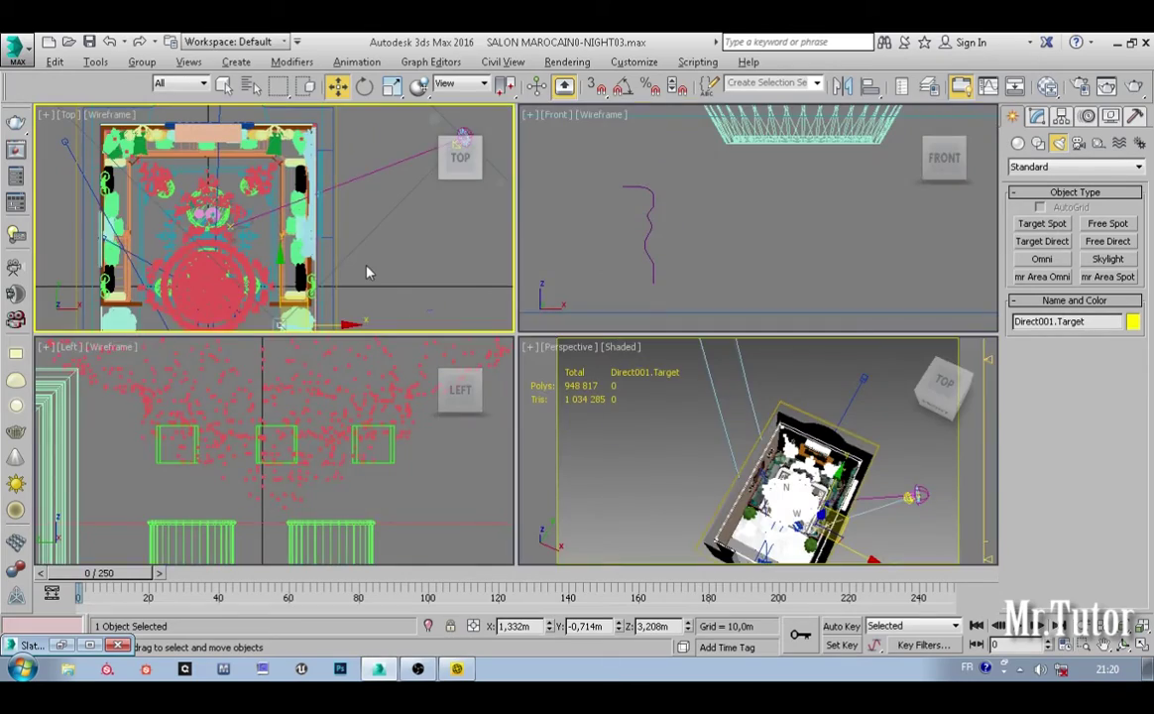
# Step: Align the light's target to Compass001 in the Top view on X, Y and Z, pivot point to pivot point
pyautogui.hotkey('alt', 'w')
pyautogui.scroll(10, 429, 347)
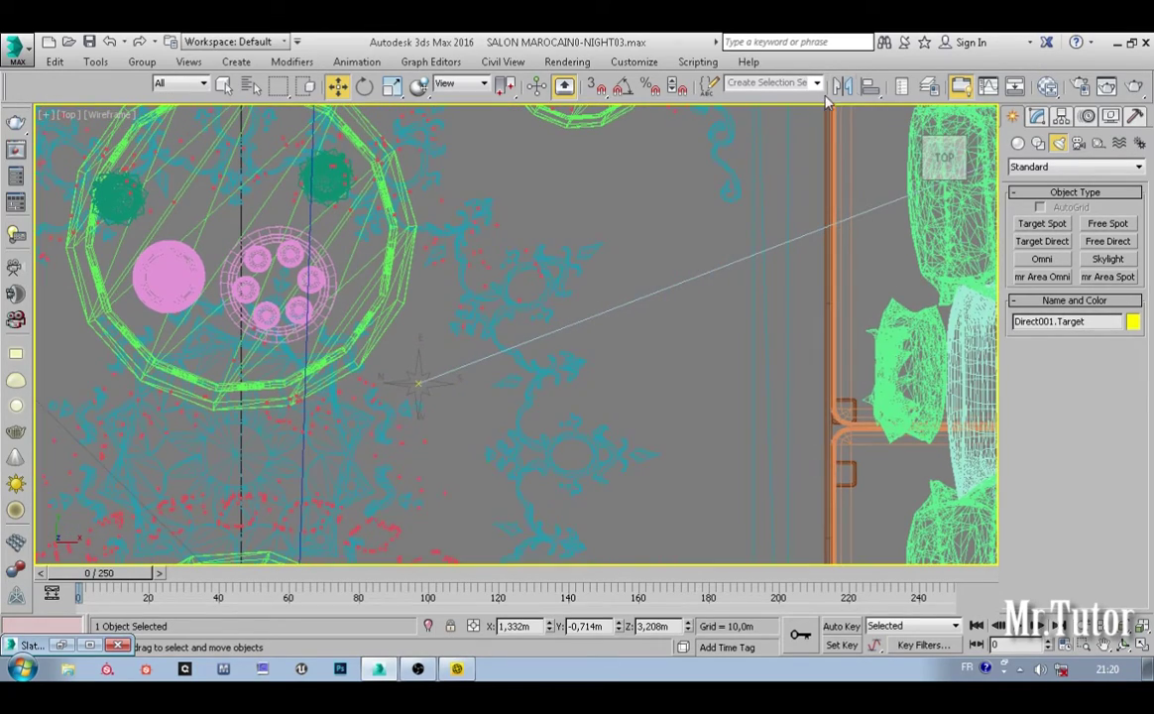
pyautogui.click(870, 86)
pyautogui.scroll(5, 436, 389)
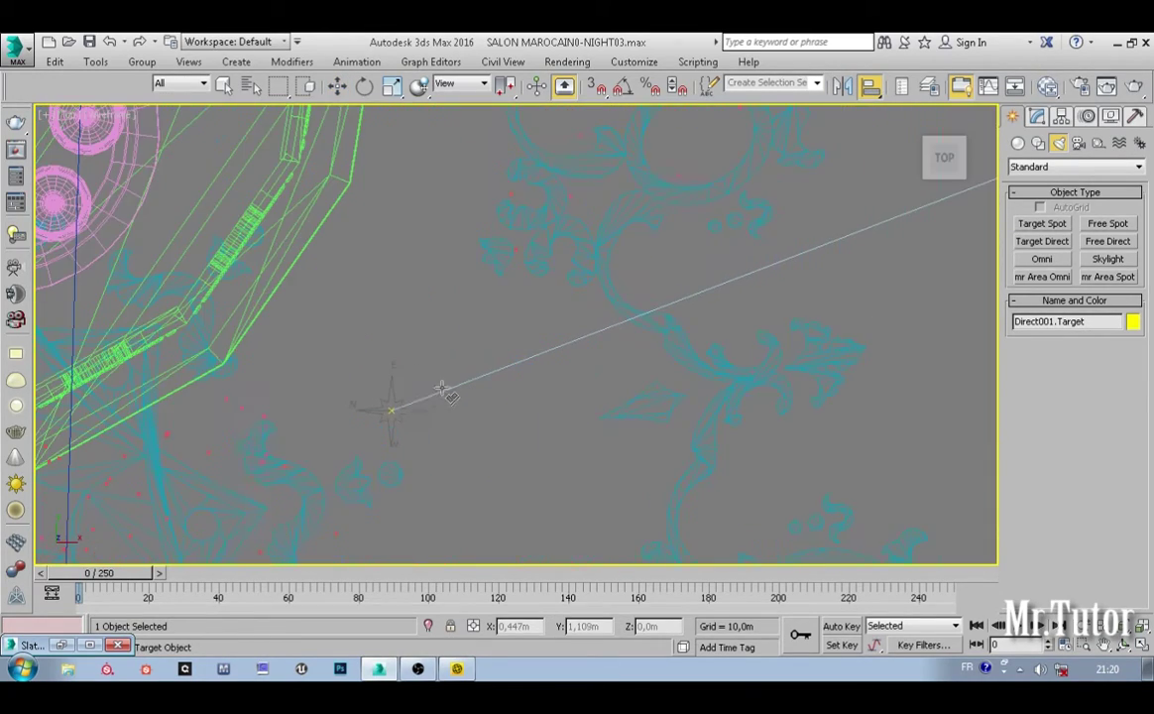
pyautogui.scroll(-15, 412, 410)
pyautogui.scroll(12, 437, 433)
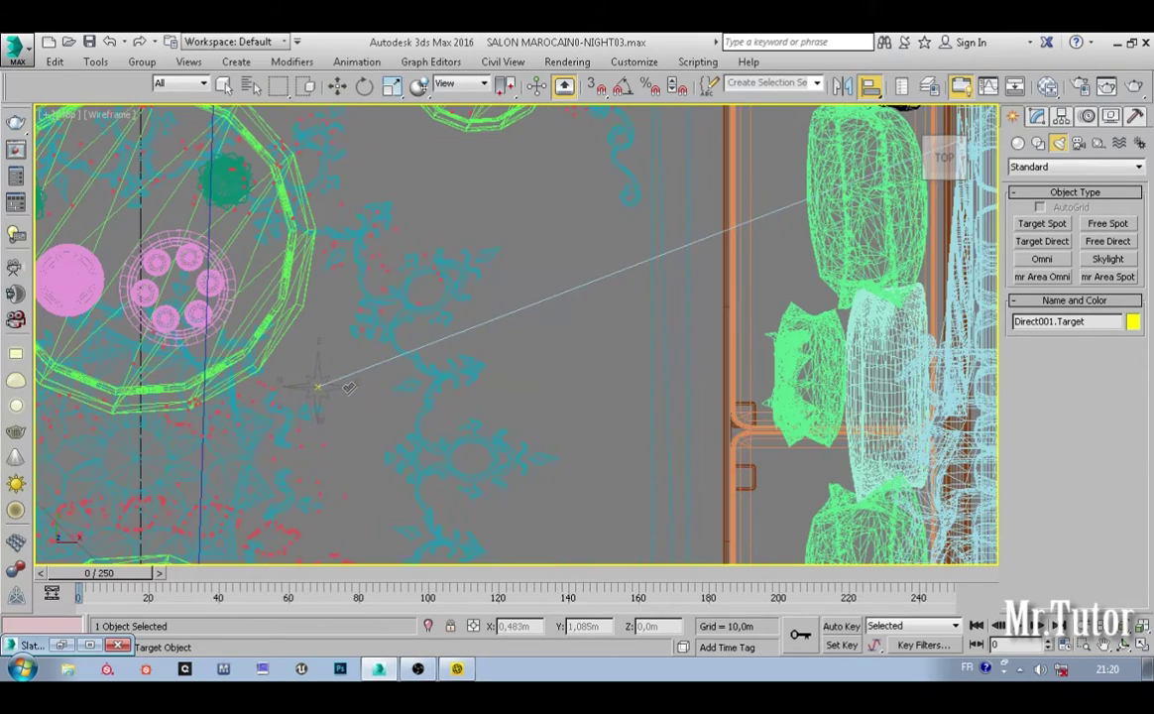
pyautogui.scroll(2, 332, 392)
pyautogui.scroll(-3, 322, 397)
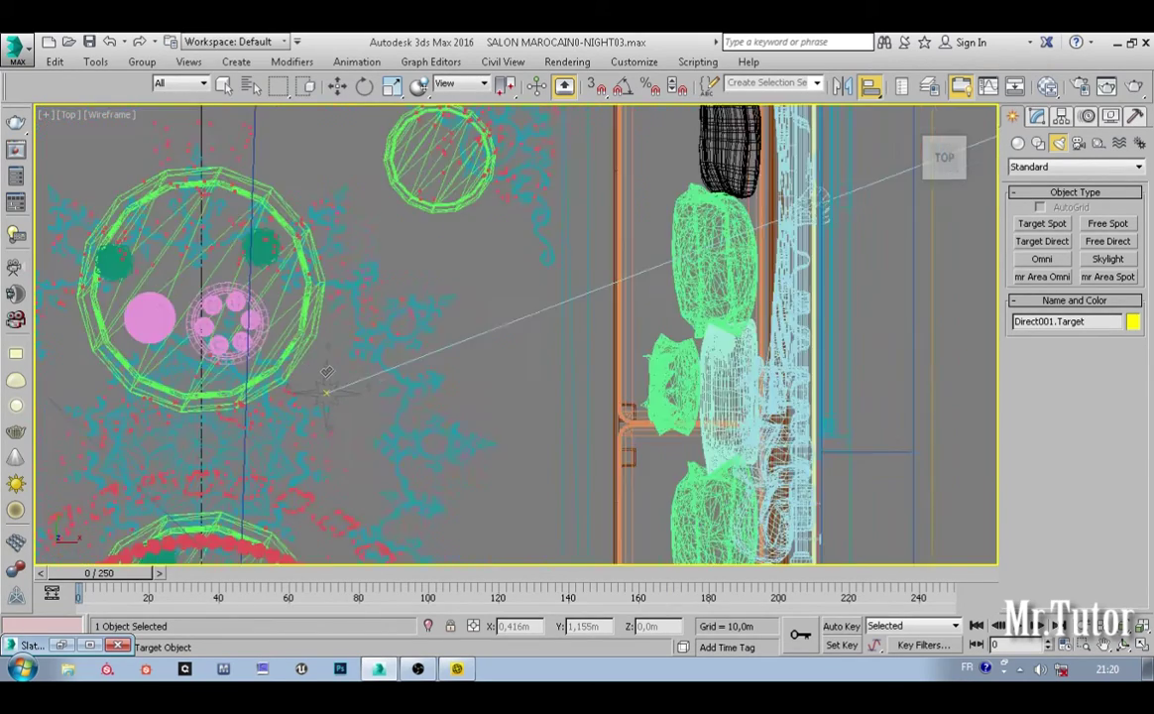
pyautogui.scroll(5, 327, 375)
pyautogui.scroll(-2, 321, 384)
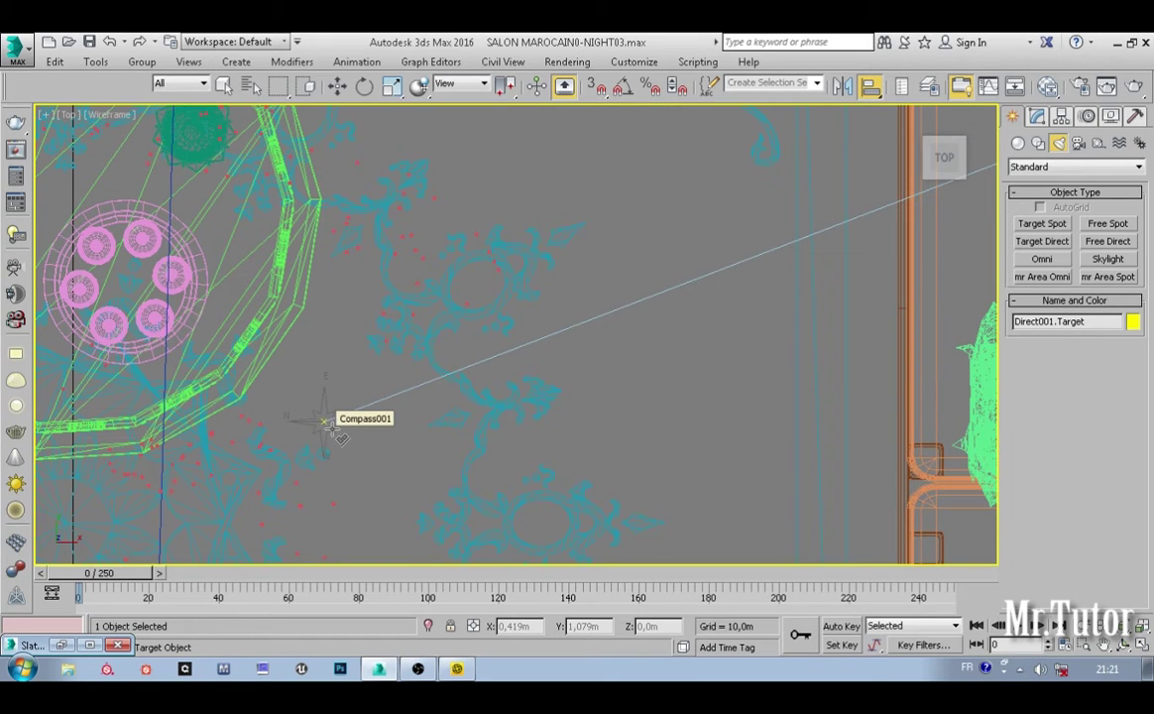
pyautogui.click(330, 424)
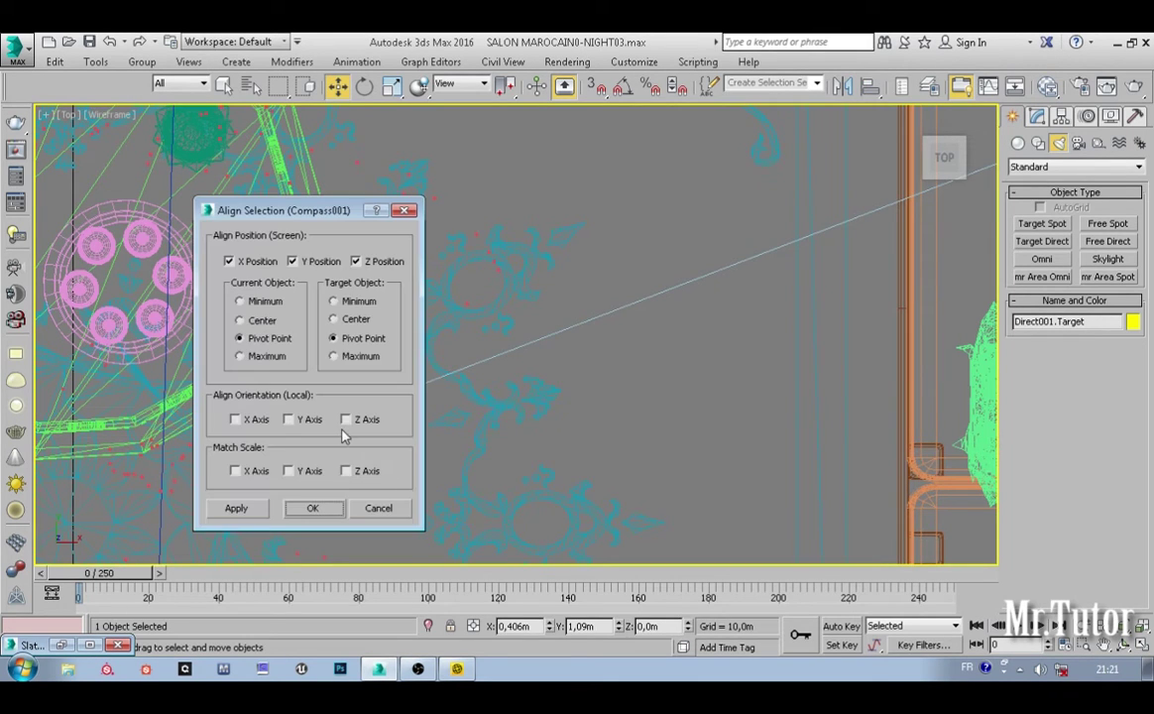
pyautogui.click(312, 507)
# Step: Delete the Daylight001 system outside the window in the Perspective view
pyautogui.hotkey('alt', 'w')
pyautogui.rightClick(623, 456)
pyautogui.hotkey('alt', 'w')
pyautogui.keyDown('alt'); pyautogui.moveTo(623, 455); pyautogui.dragTo(542, 417, button='middle'); pyautogui.keyUp('alt')
pyautogui.click(577, 419)
pyautogui.click(620, 429)
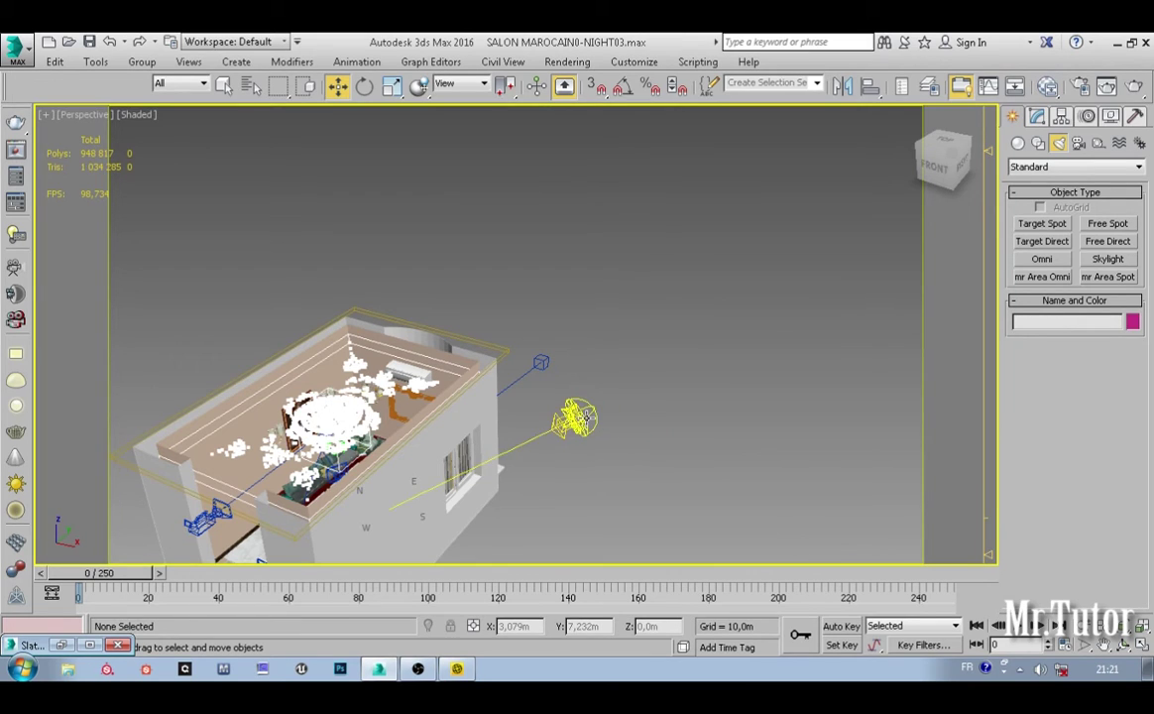
pyautogui.click(585, 417)
pyautogui.press('Delete')
# Step: Select only the source of the Direct001 light and display its modifiable parameters
pyautogui.click(563, 424)
pyautogui.scroll(-5, 575, 430)
pyautogui.keyDown('alt'); pyautogui.moveTo(581, 427); pyautogui.dragTo(520, 376, button='middle'); pyautogui.keyUp('alt')
pyautogui.click(1037, 116)
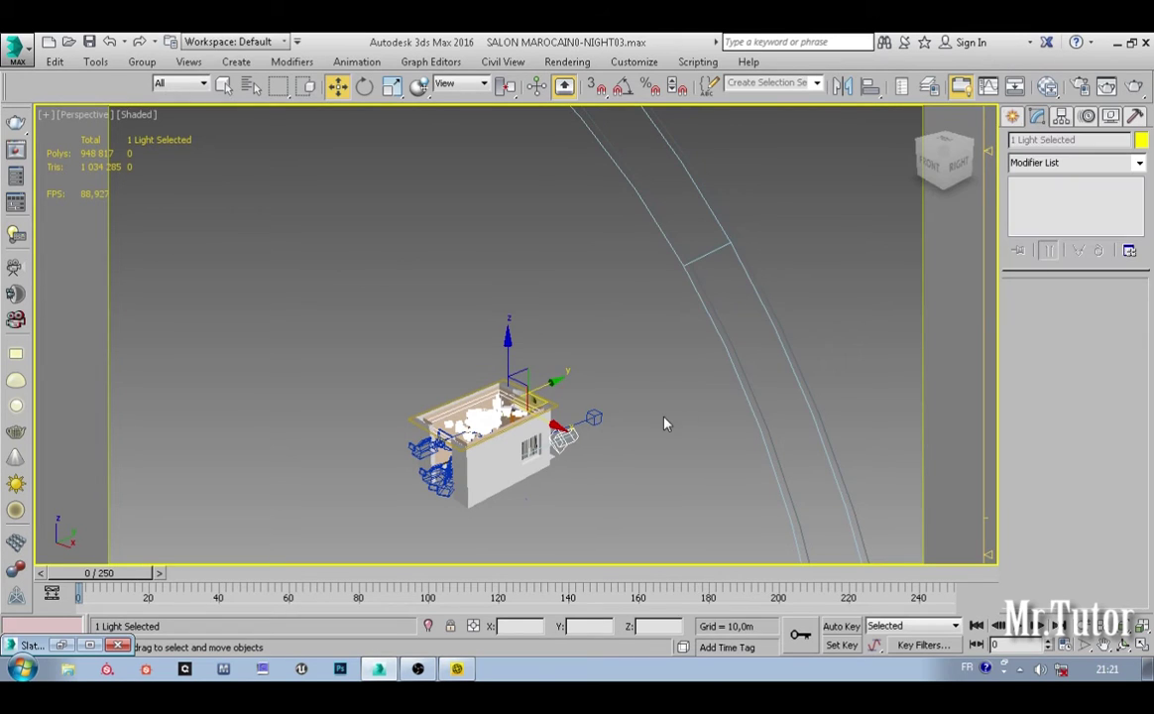
pyautogui.click(634, 434)
pyautogui.click(570, 434)
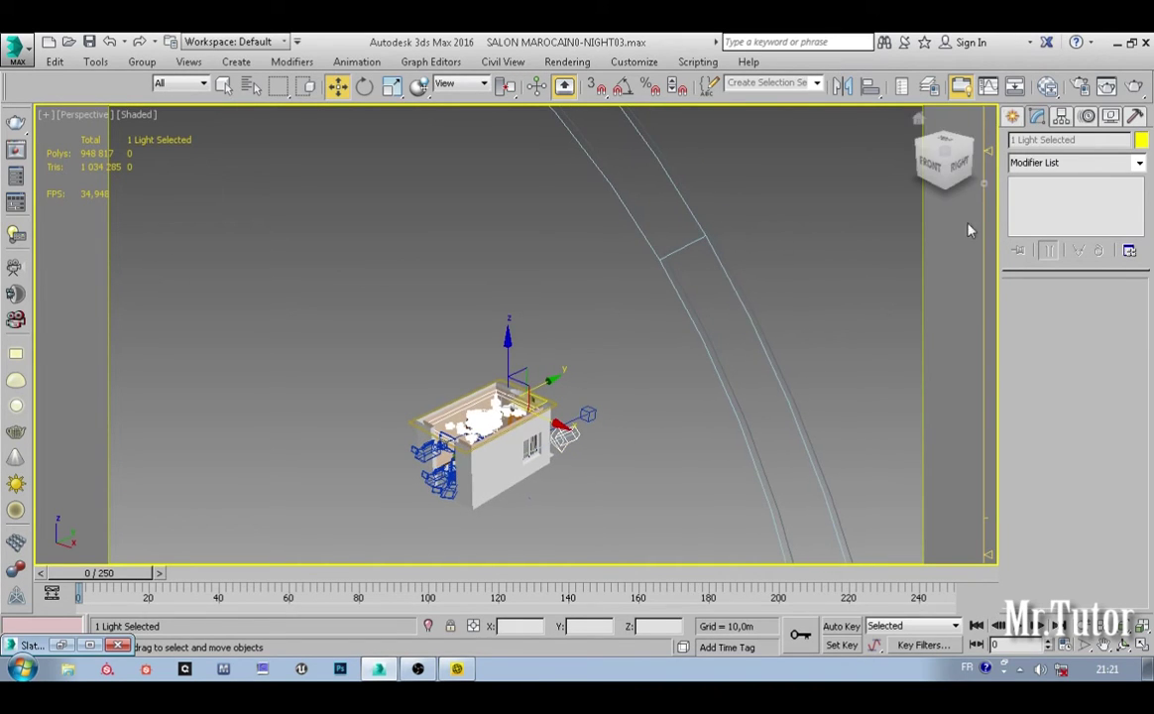
pyautogui.click(583, 434)
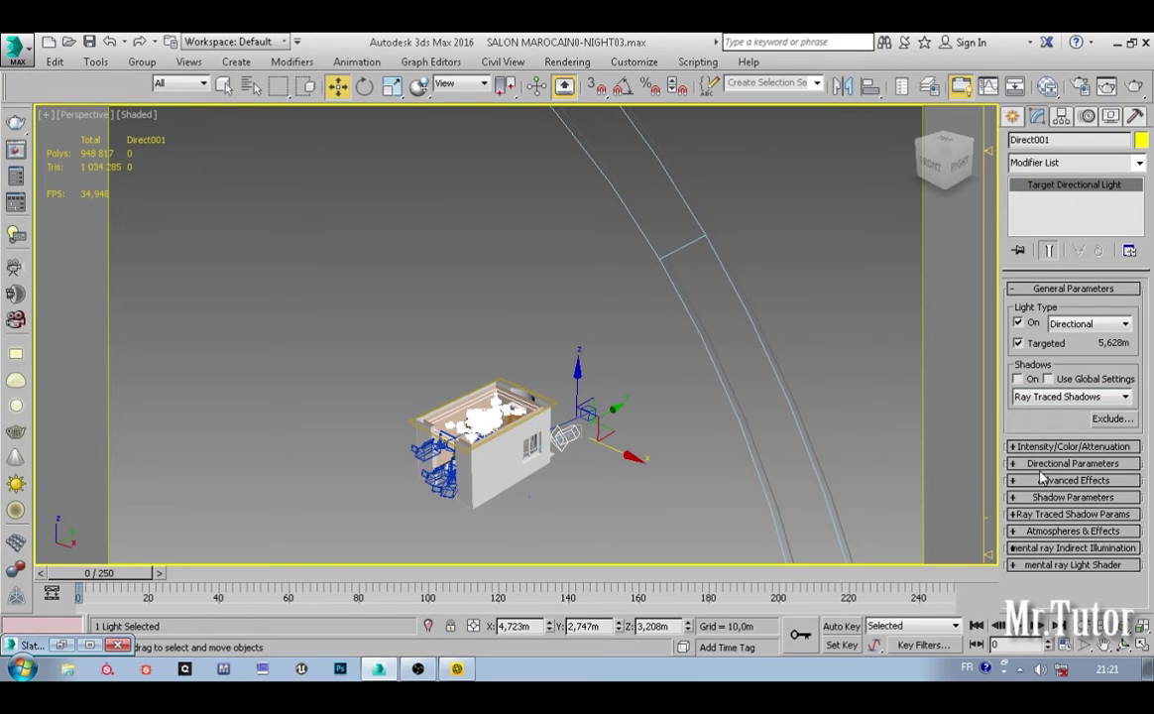
# Step: Set the direct light's Hotspot/Beam to 5 m and its Falloff/Field to 10 m
pyautogui.click(1072, 463)
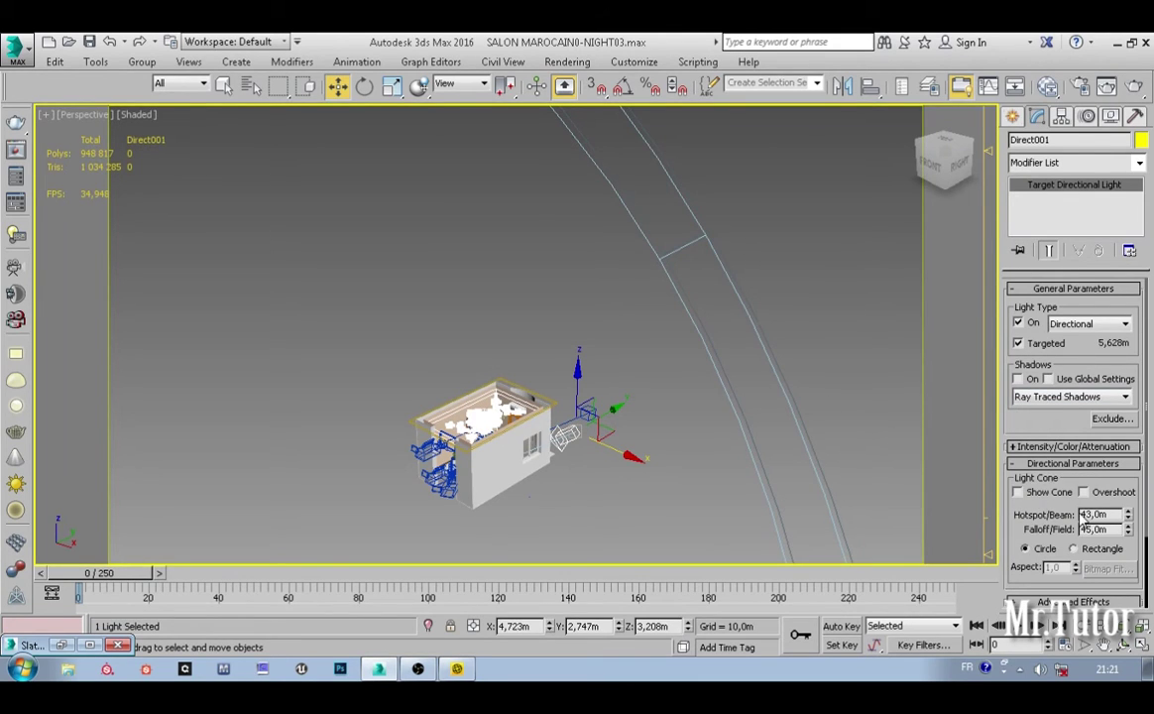
pyautogui.doubleClick(1109, 515)
pyautogui.write('5')
pyautogui.press('Return')
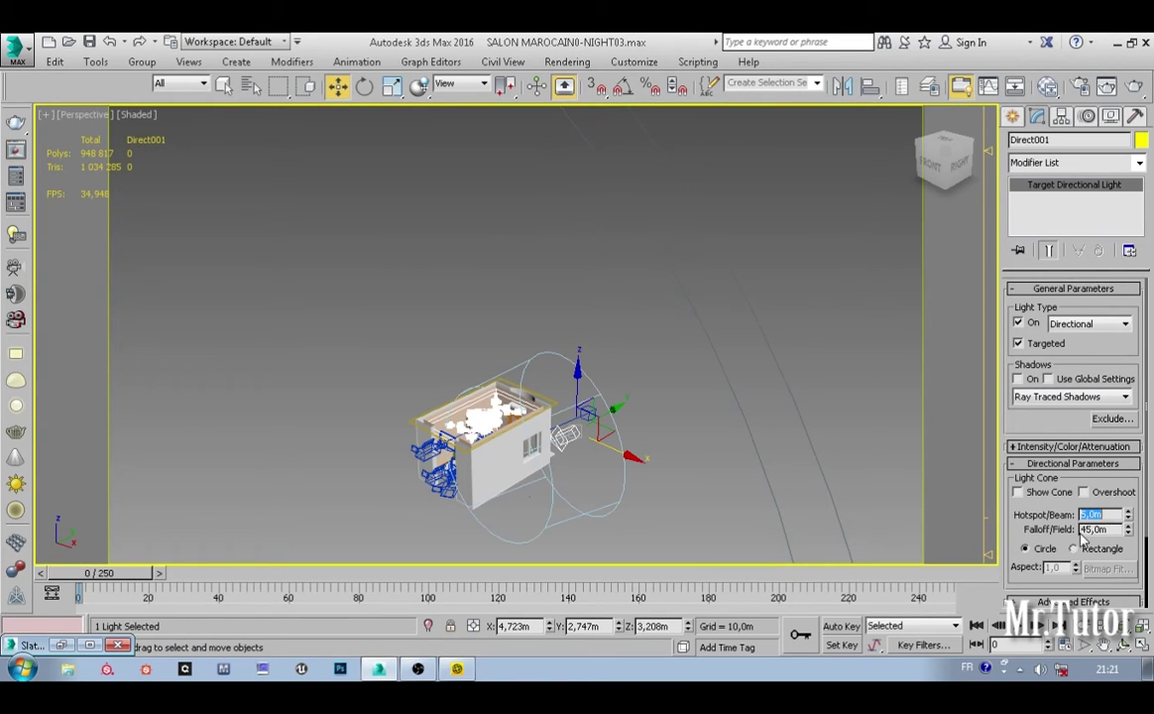
pyautogui.press('Tab')
pyautogui.write('10')
pyautogui.press('Return')
# Step: Inspect the narrowed light cone around the room, switch to the PhysCamera001 view and render it
pyautogui.keyDown('alt'); pyautogui.moveTo(595, 446); pyautogui.dragTo(541, 433, button='middle'); pyautogui.keyUp('alt')
pyautogui.scroll(4, 555, 439)
pyautogui.press('c')
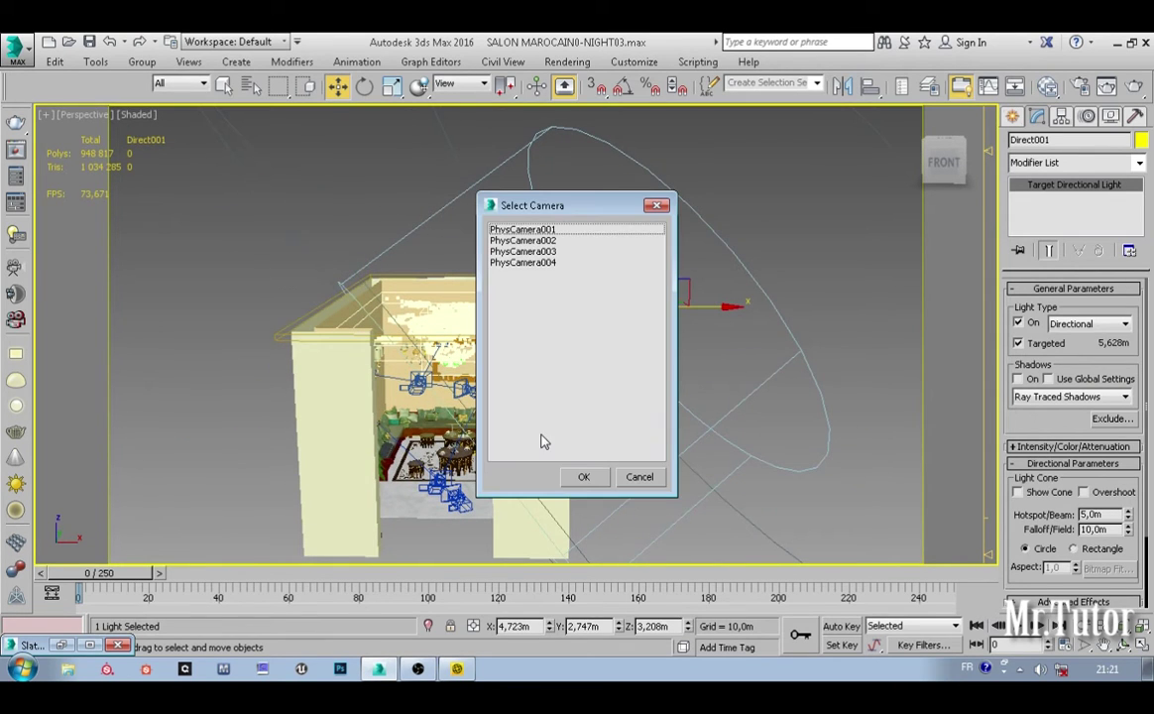
pyautogui.doubleClick(522, 229)
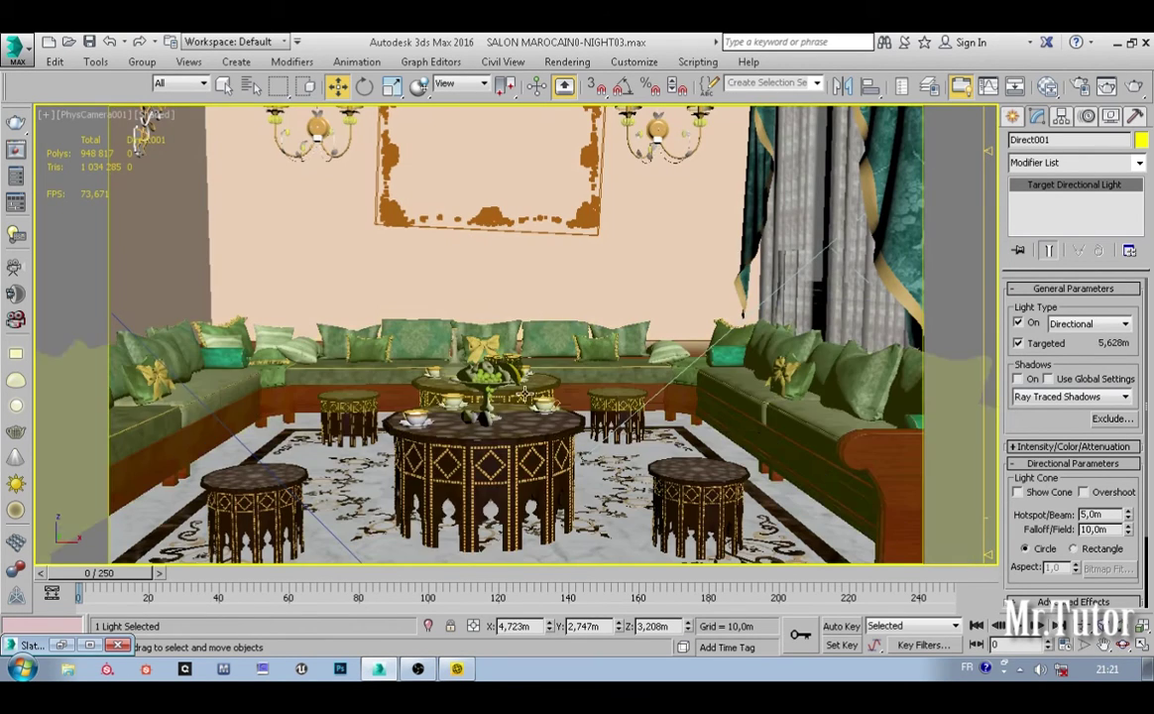
pyautogui.hotkey('shift', 'q')
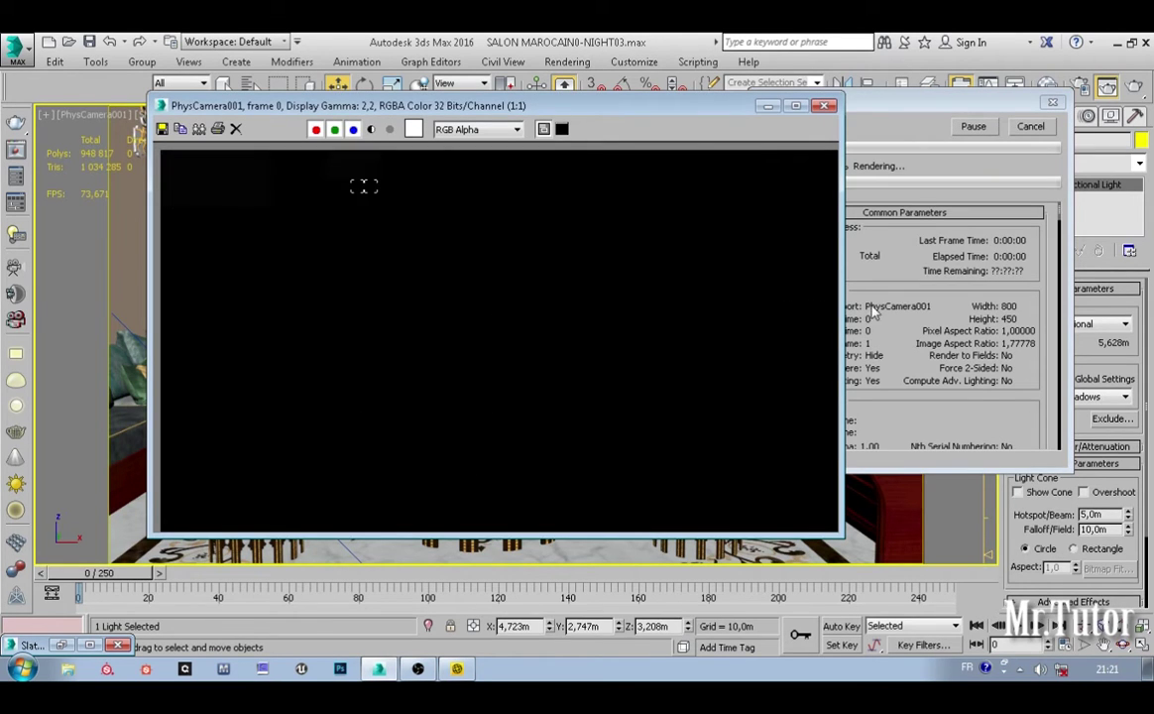
# Step: Let the PhysCamera001 render finish and dismiss its rendered frame
pyautogui.click(938, 308)
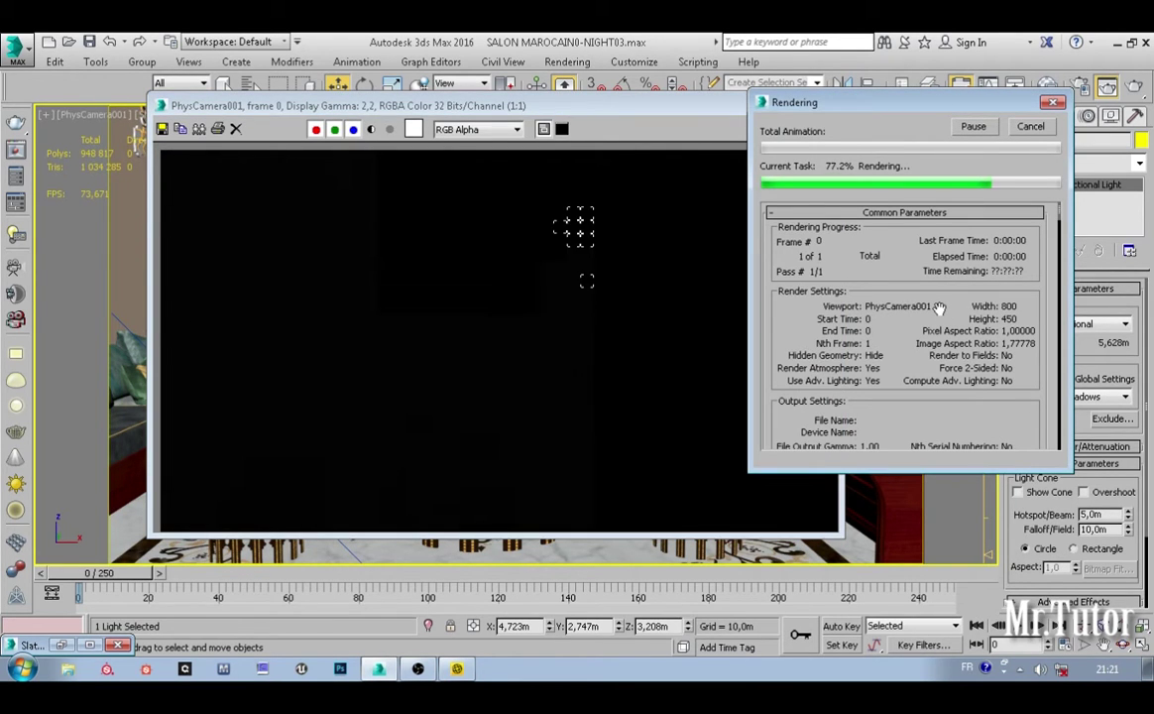
pyautogui.click(938, 309)
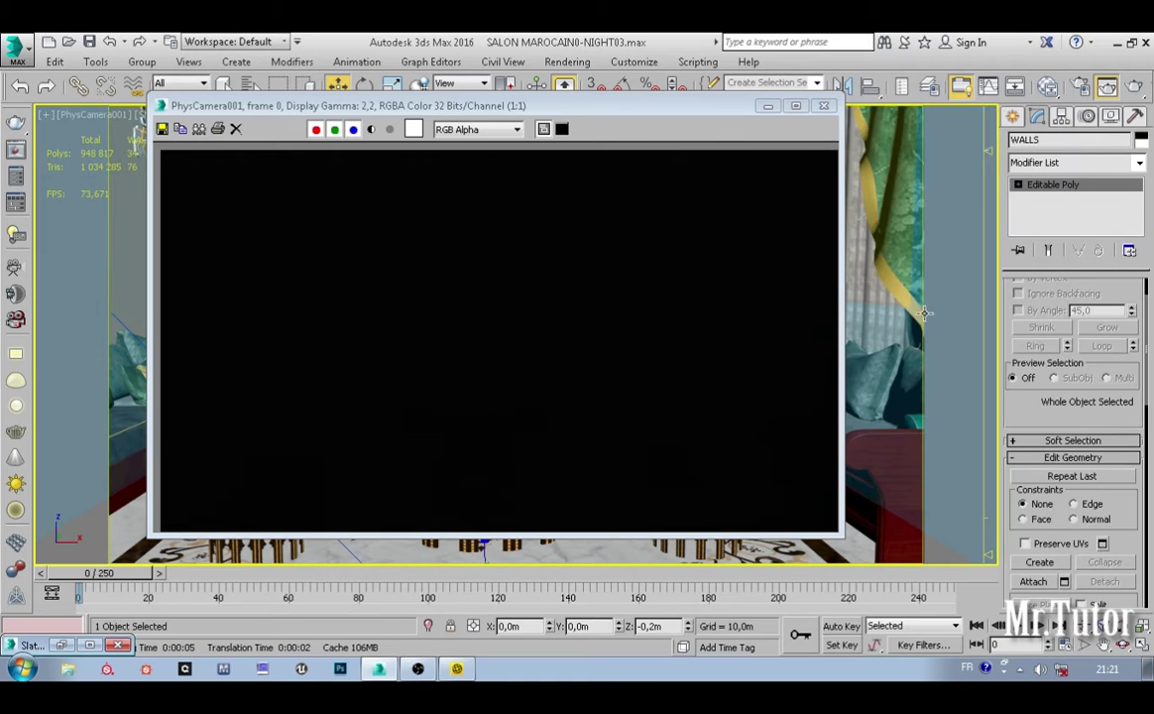
pyautogui.click(825, 107)
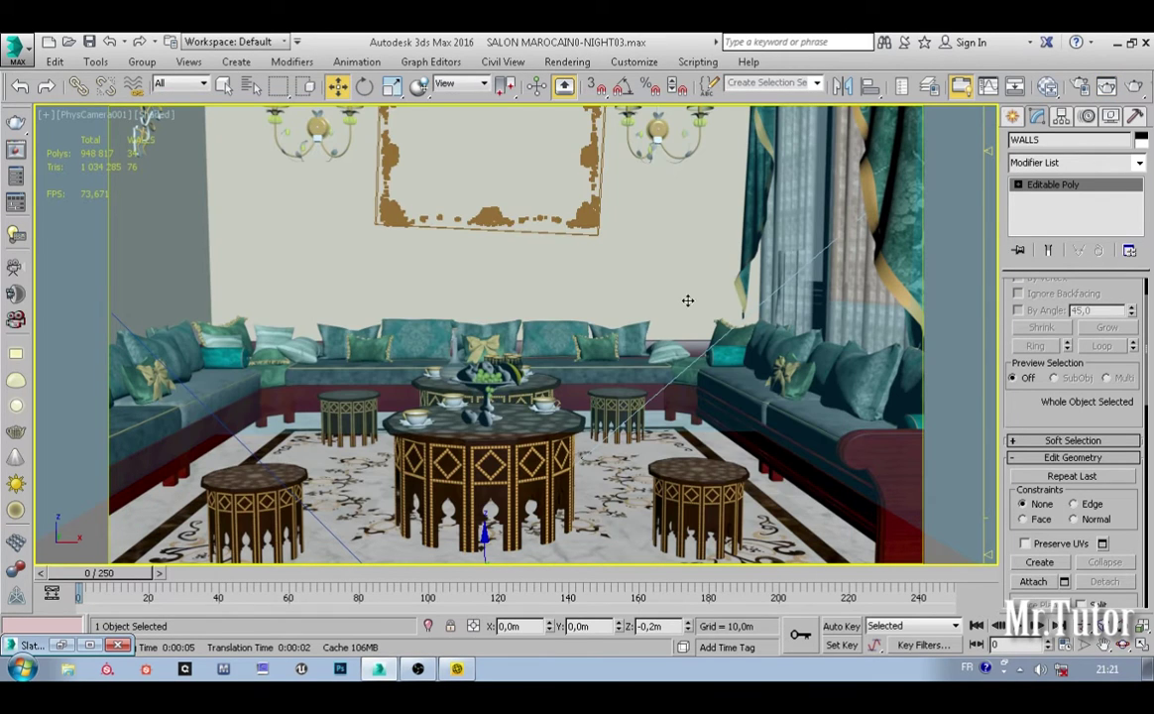
# Step: Disable the mr Photographic Exposure Control and its background processing, and clear the mr Physical Sky environment map with Use Map off
pyautogui.click(567, 61)
pyautogui.click(600, 270)
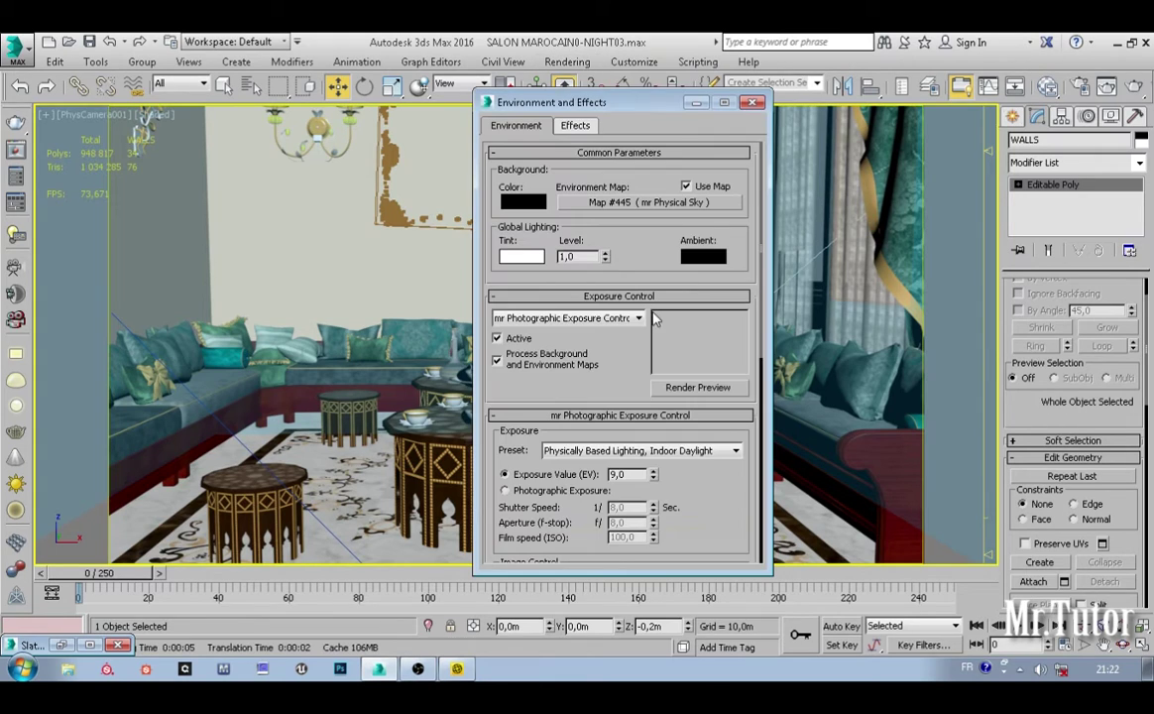
pyautogui.click(497, 361)
pyautogui.rightClick(638, 204)
pyautogui.click(650, 171)
pyautogui.click(697, 186)
pyautogui.rightClick(629, 203)
pyautogui.click(640, 252)
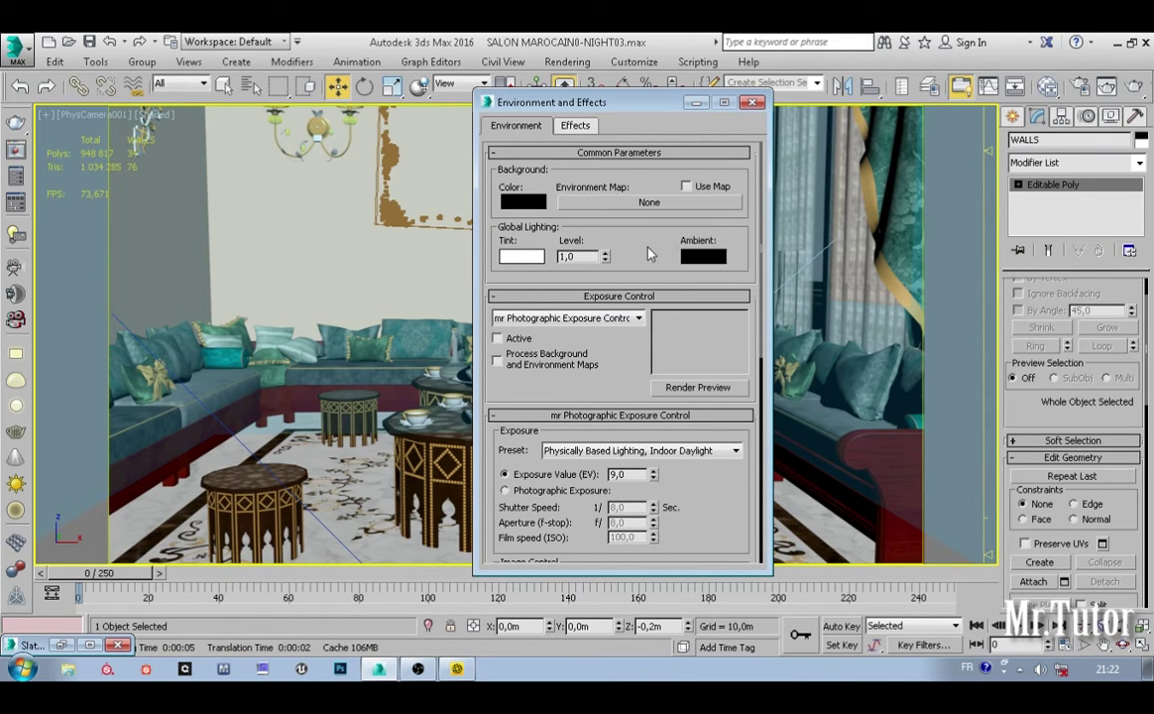
# Step: Check the Effects settings, close Environment and Effects, and render the PhysCamera001 view to check the volumetric haze
pyautogui.click(574, 126)
pyautogui.click(516, 126)
pyautogui.click(752, 102)
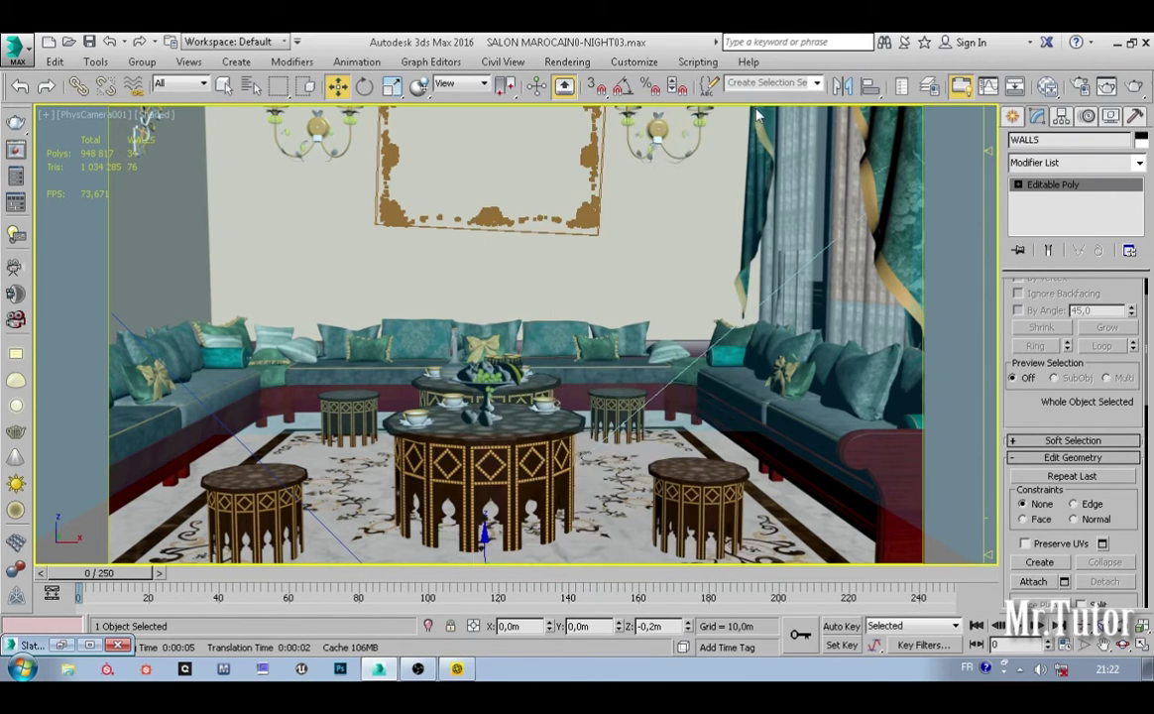
pyautogui.hotkey('shift', 'q')
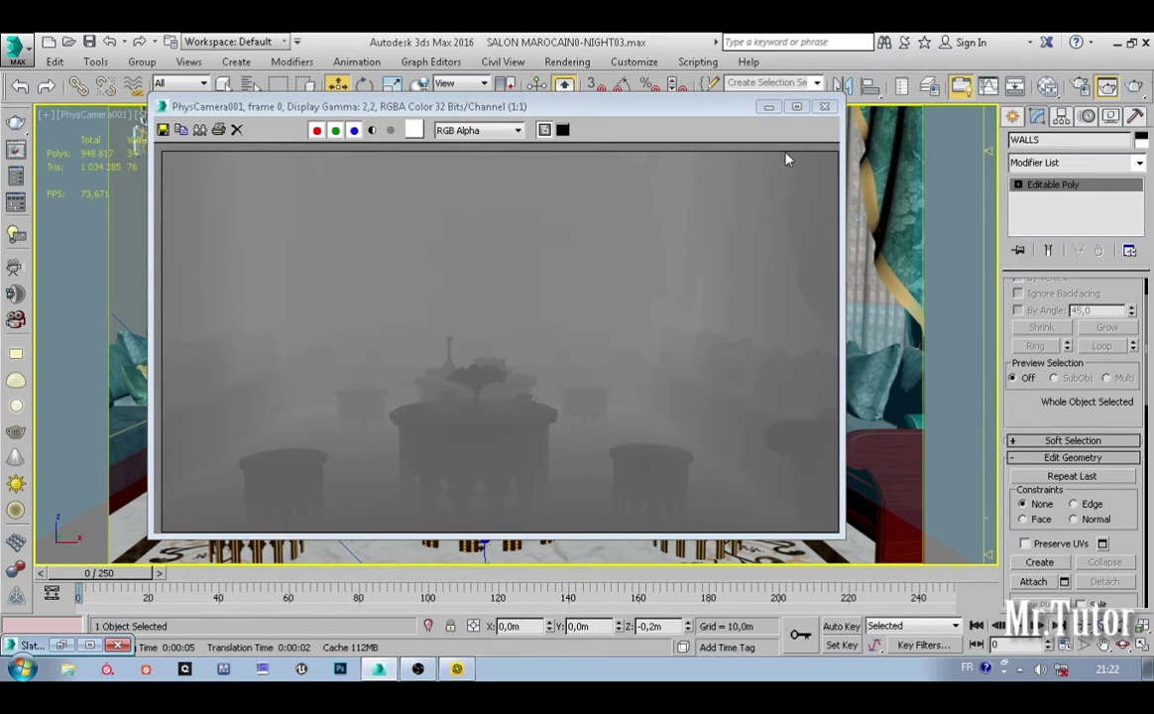
pyautogui.click(825, 108)
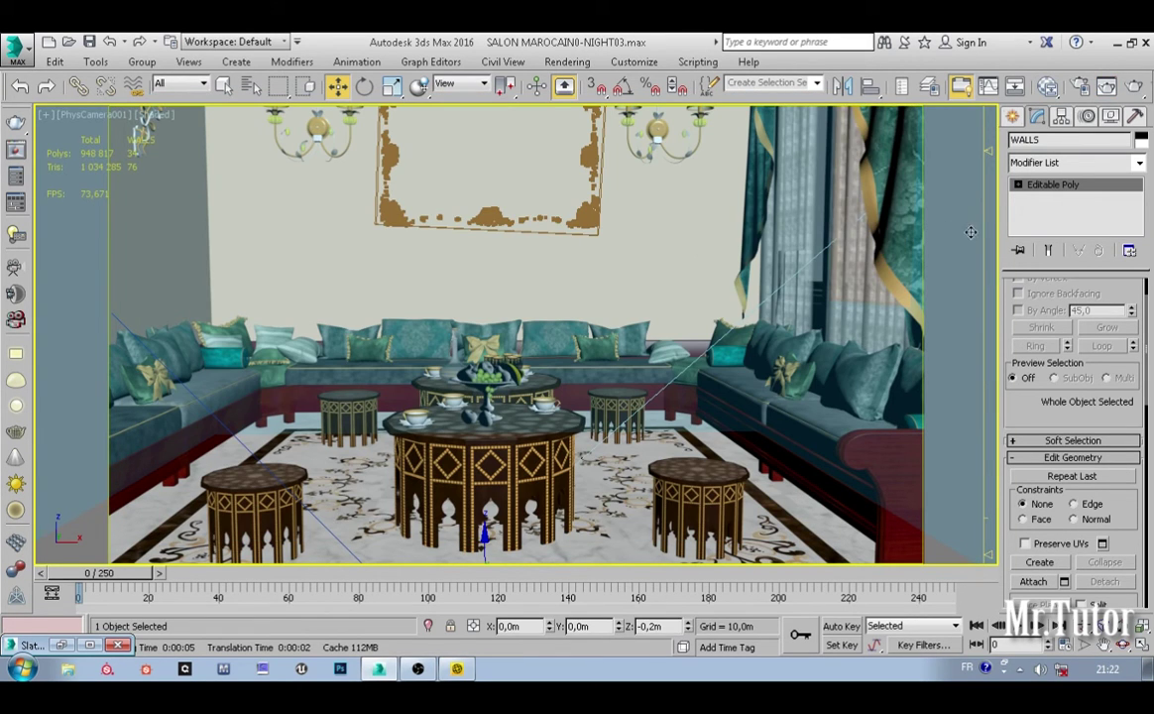
# Step: Select the Direct001 light source in the Top view and return to the maximized PhysCamera001 view
pyautogui.hotkey('alt', 'w')
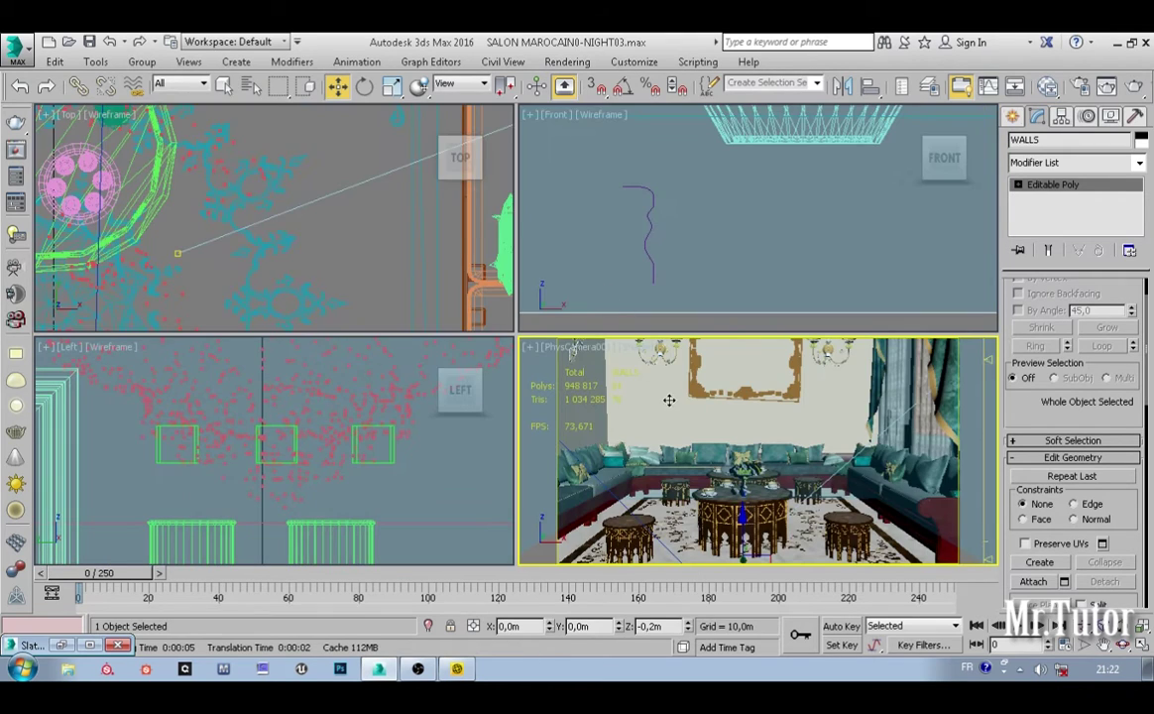
pyautogui.rightClick(579, 311)
pyautogui.rightClick(406, 236)
pyautogui.scroll(-7, 328, 226)
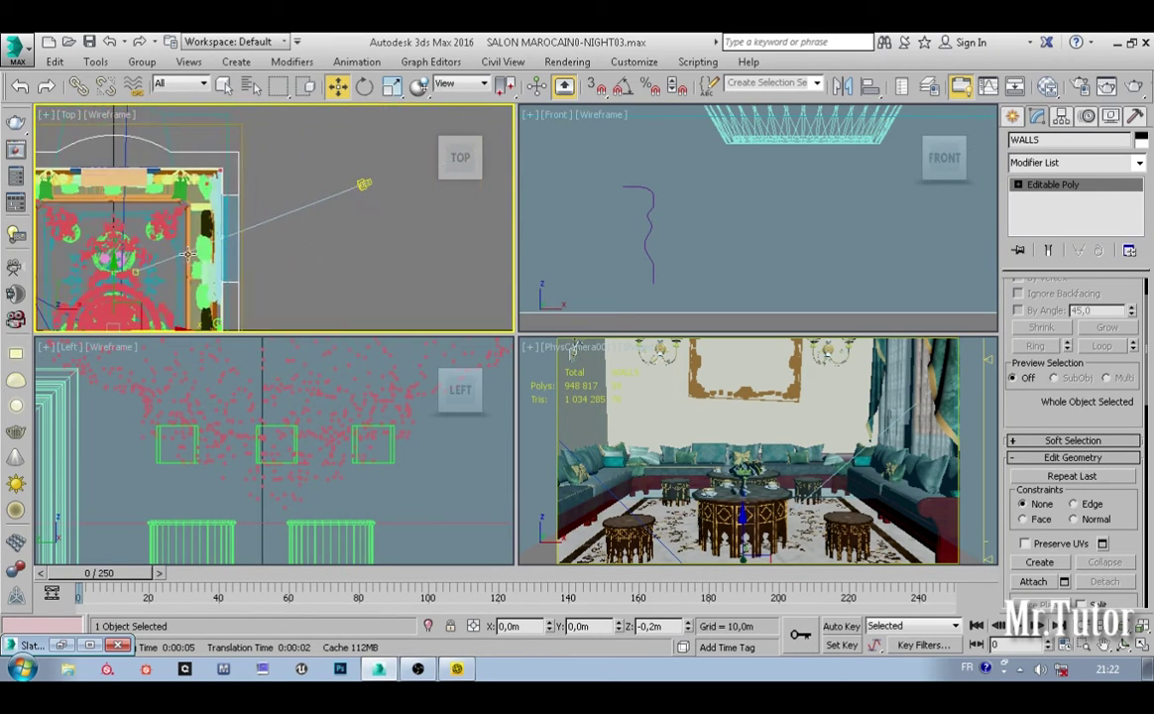
pyautogui.scroll(5, 387, 166)
pyautogui.click(312, 224)
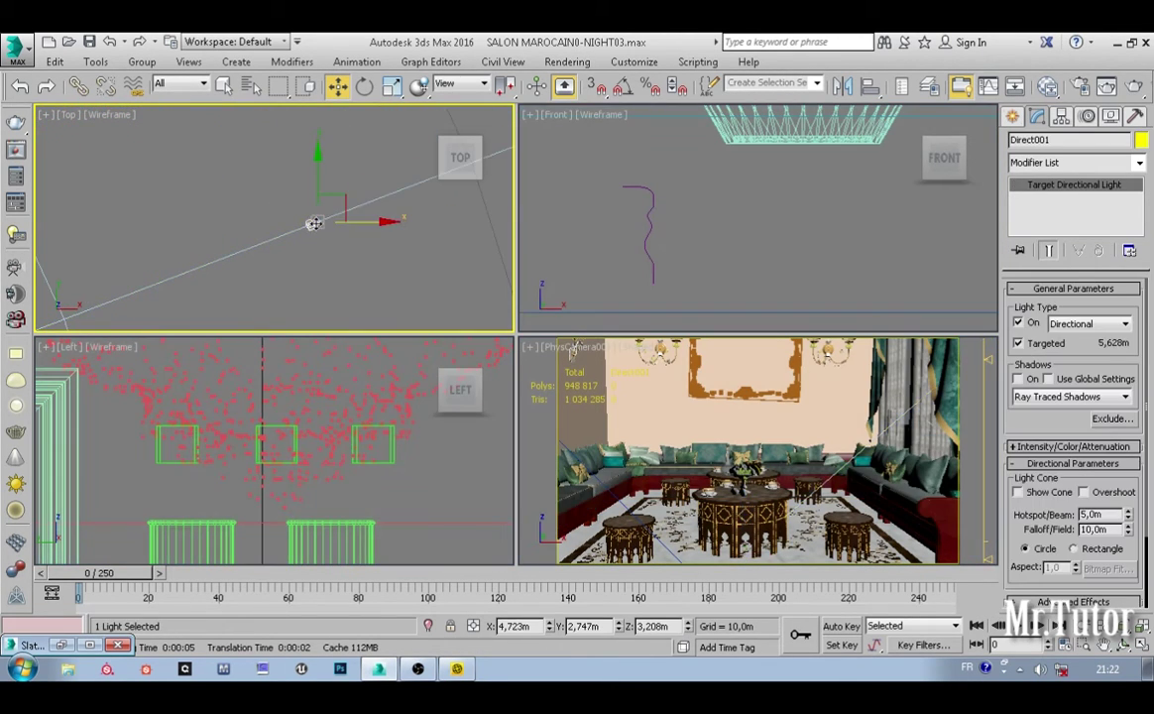
pyautogui.rightClick(723, 412)
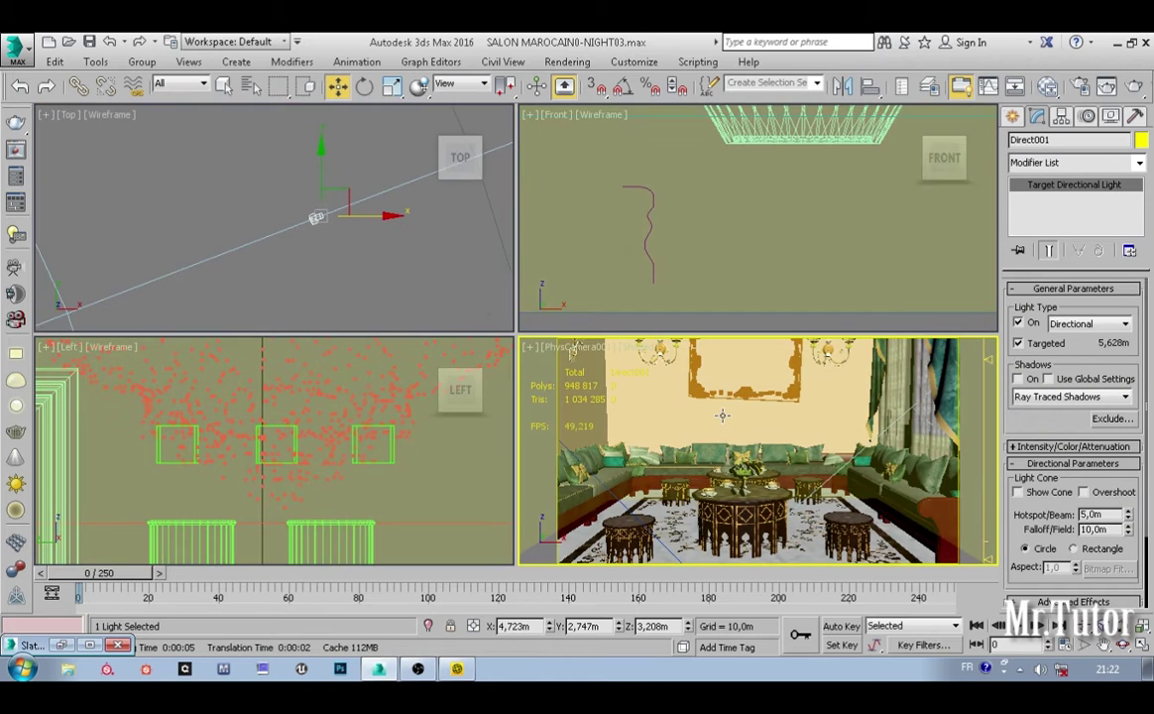
pyautogui.hotkey('alt', 'w')
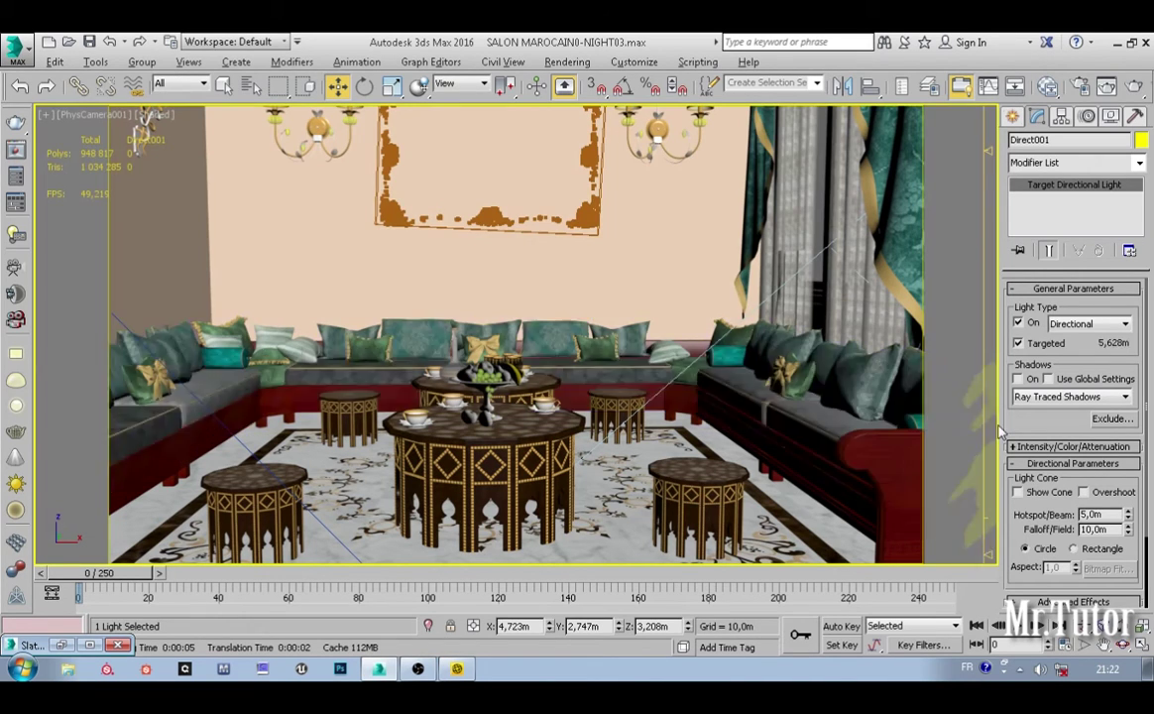
# Step: Enable Ray Traced Shadows for the Direct001 light
pyautogui.moveTo(1037, 425)
pyautogui.mouseDown()
pyautogui.moveTo(1037, 391)
pyautogui.moveTo(1037, 422)
pyautogui.mouseUp()
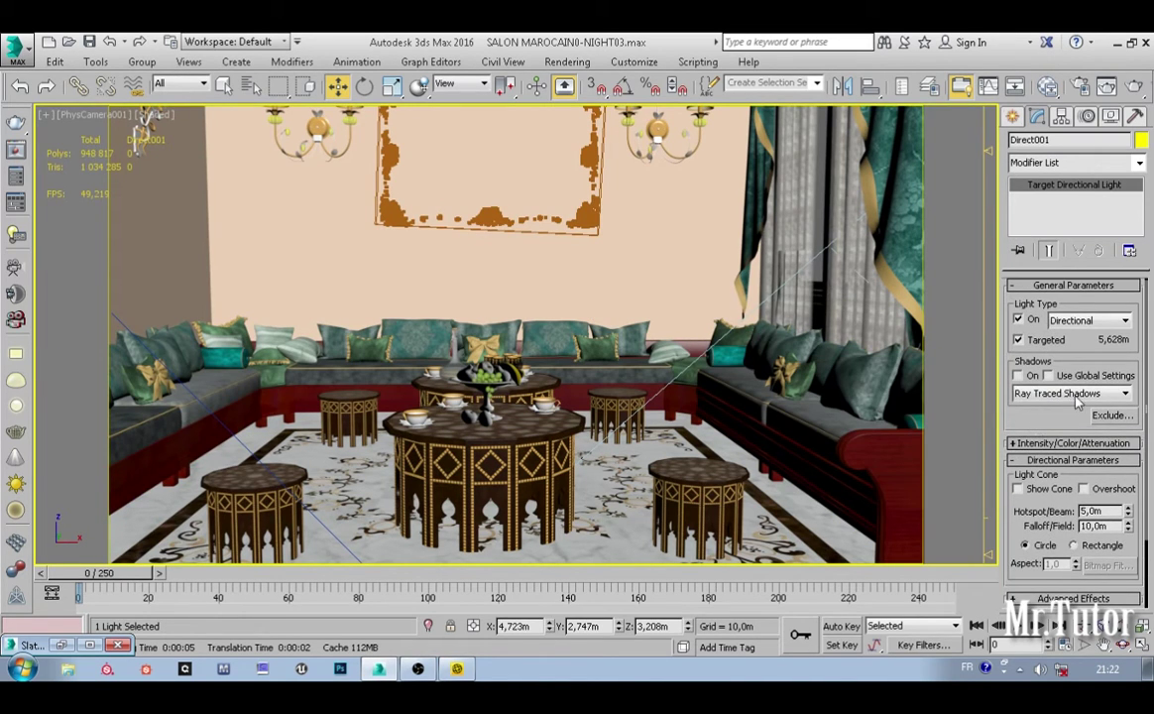
pyautogui.click(1020, 376)
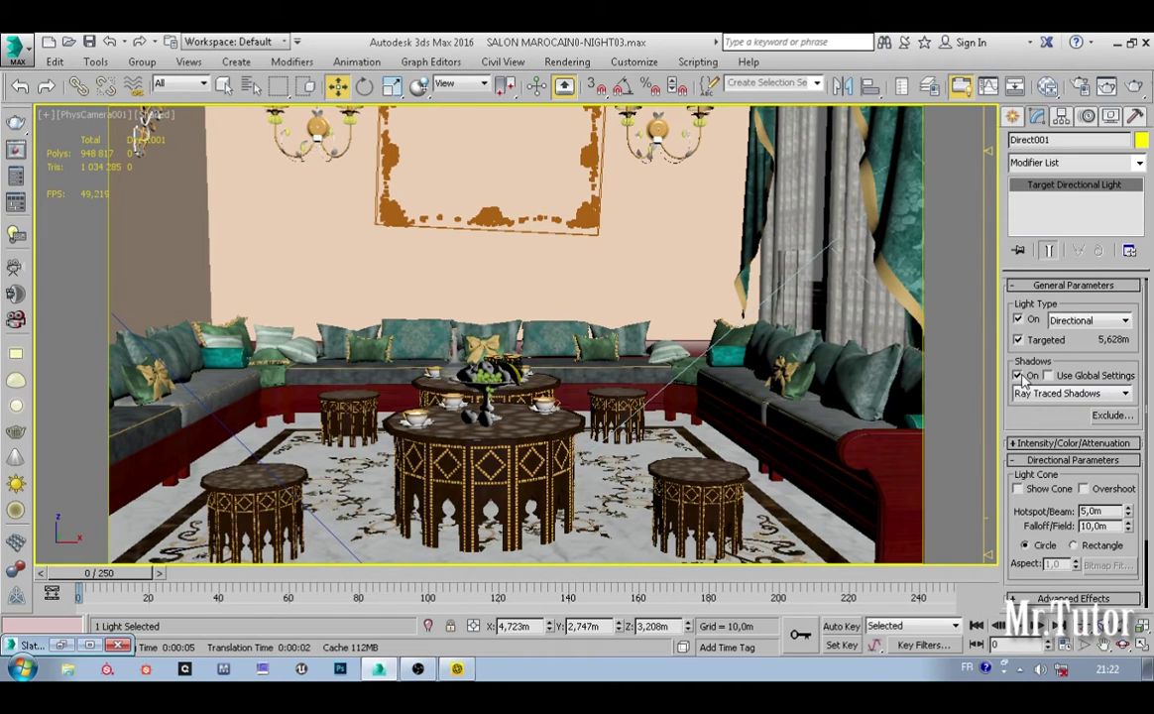
pyautogui.click(1022, 380)
pyautogui.click(1020, 377)
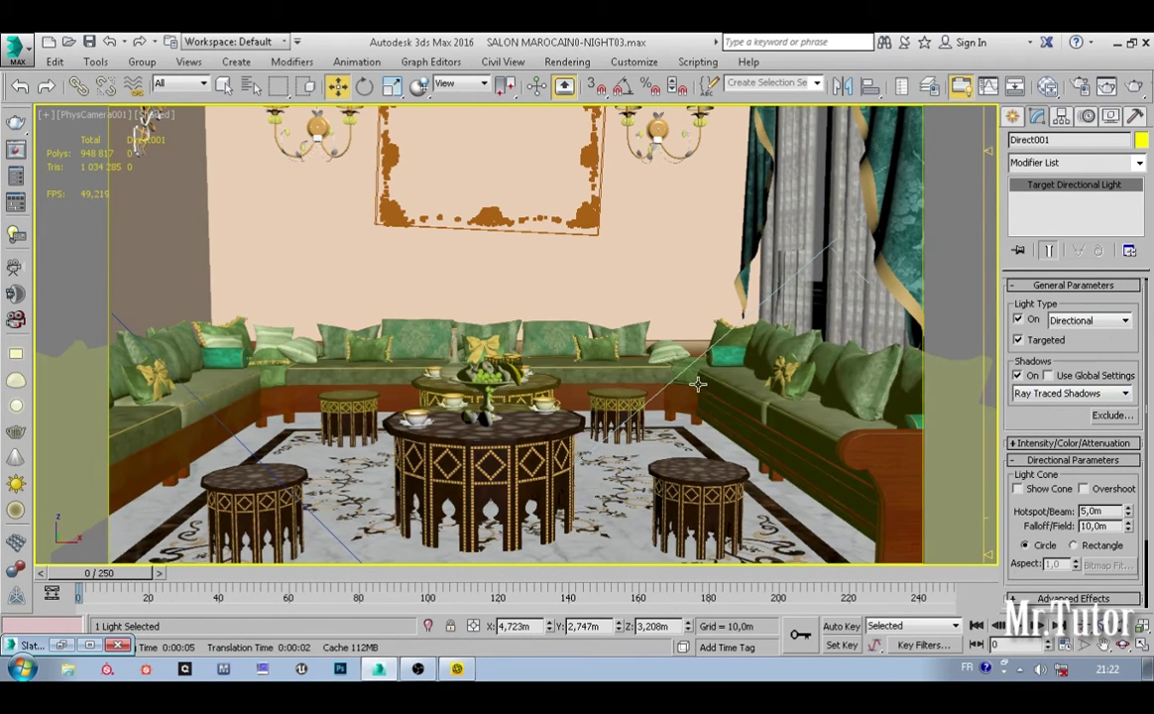
# Step: Render the PhysCamera001 view with shadows on and examine the quality of the light beam
pyautogui.hotkey('shift', 'q')
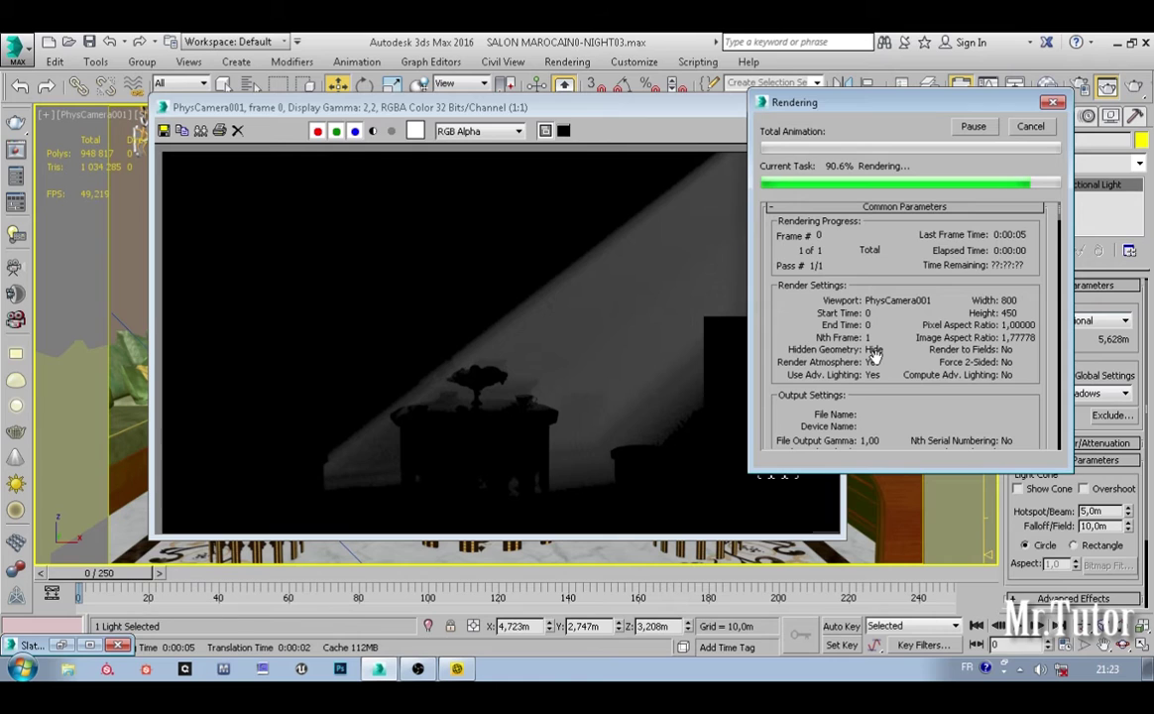
pyautogui.click(118, 646)
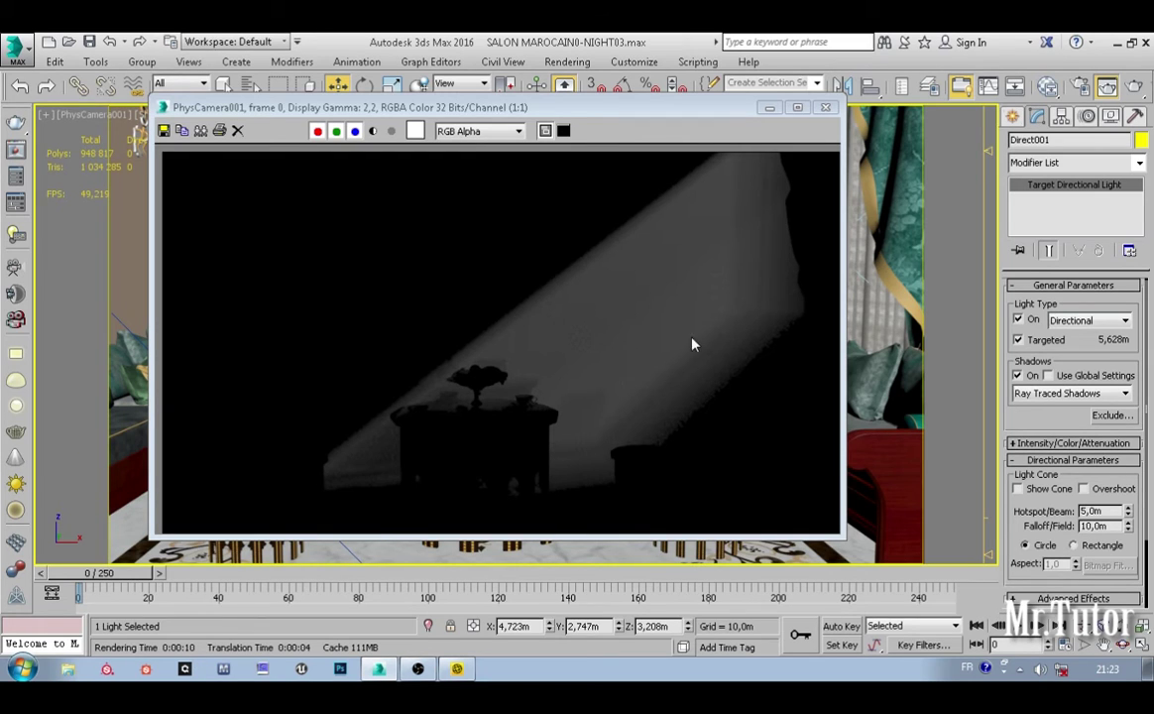
pyautogui.scroll(1, 666, 297)
pyautogui.scroll(-2, 670, 286)
pyautogui.scroll(1, 655, 297)
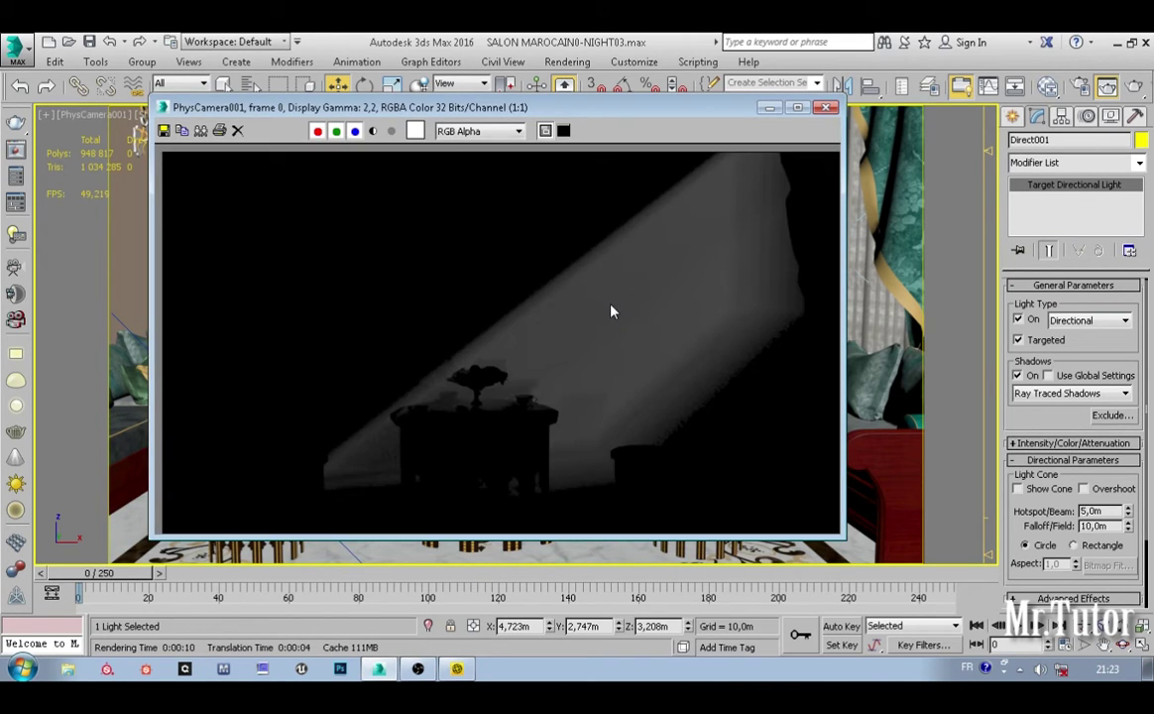
pyautogui.click(827, 107)
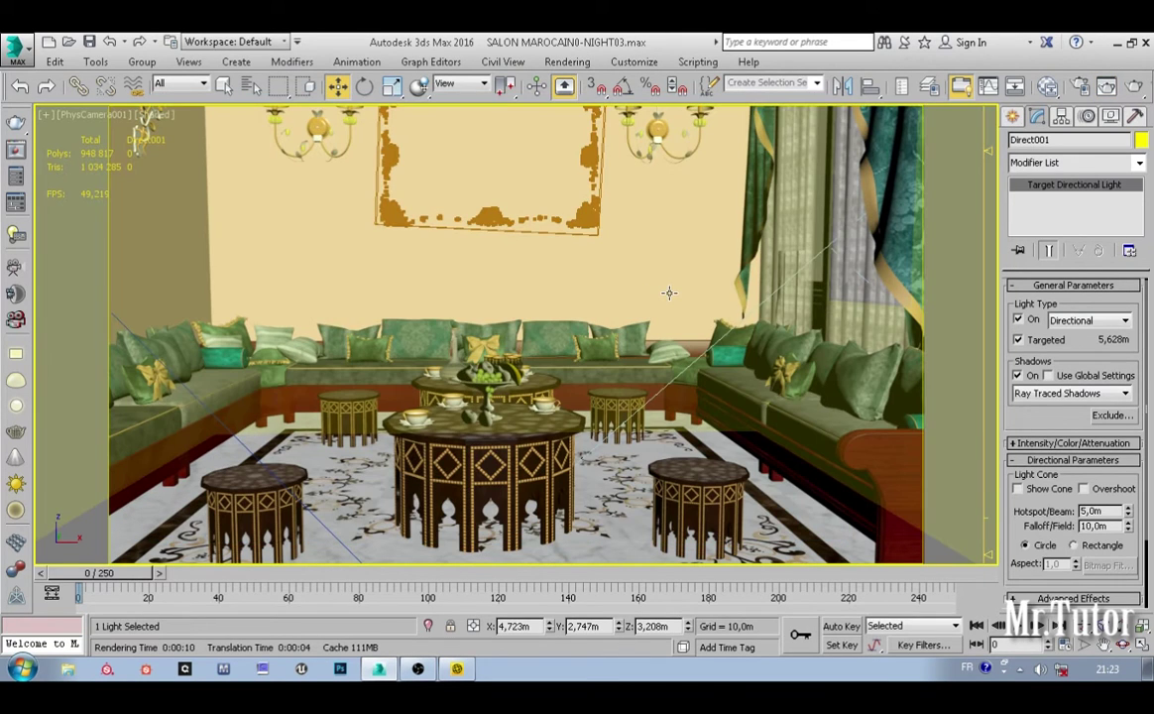
# Step: Set the Parti Volume map's Minimum Step Length to 0,01 m and its Maximum Step Length to 0,05 m
pyautogui.press('m')
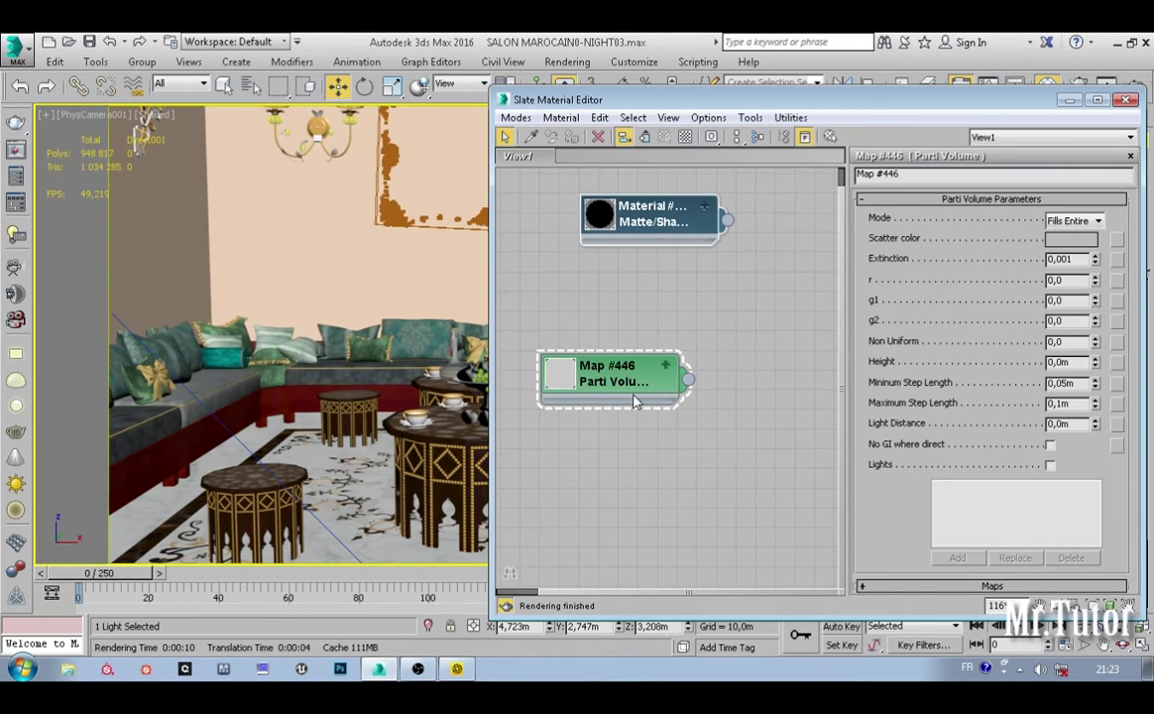
pyautogui.moveTo(631, 381); pyautogui.dragTo(675, 382)
pyautogui.moveTo(689, 383); pyautogui.dragTo(660, 397, button='middle')
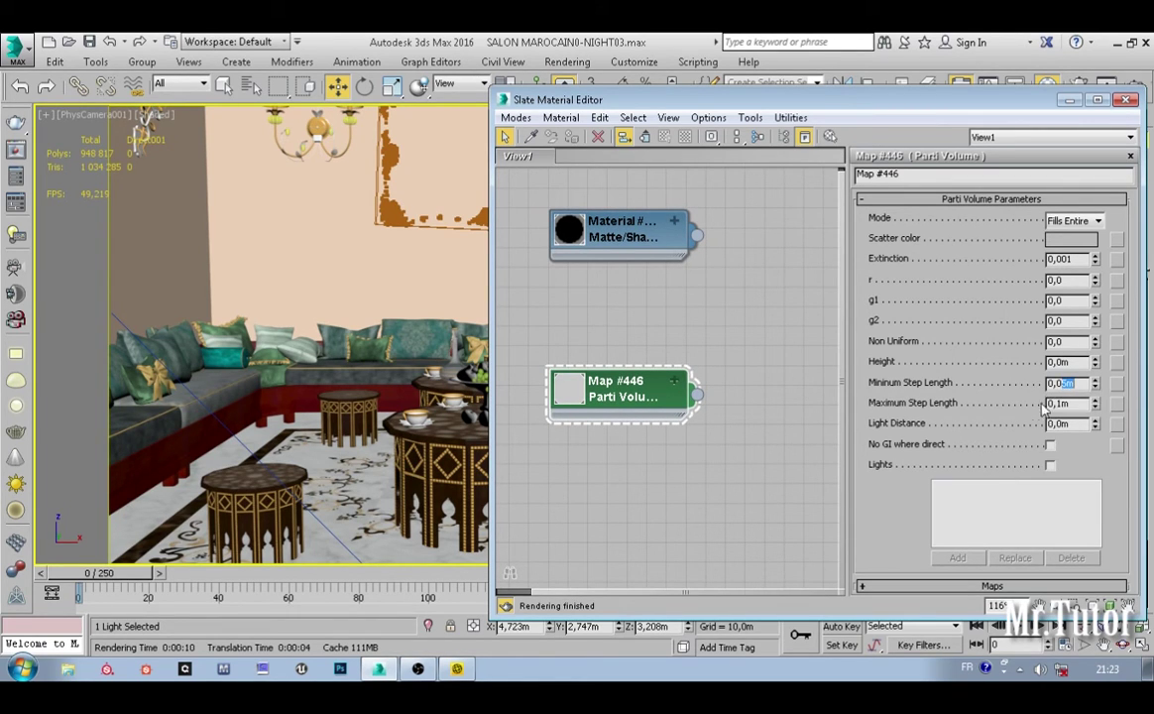
pyautogui.press('Return')
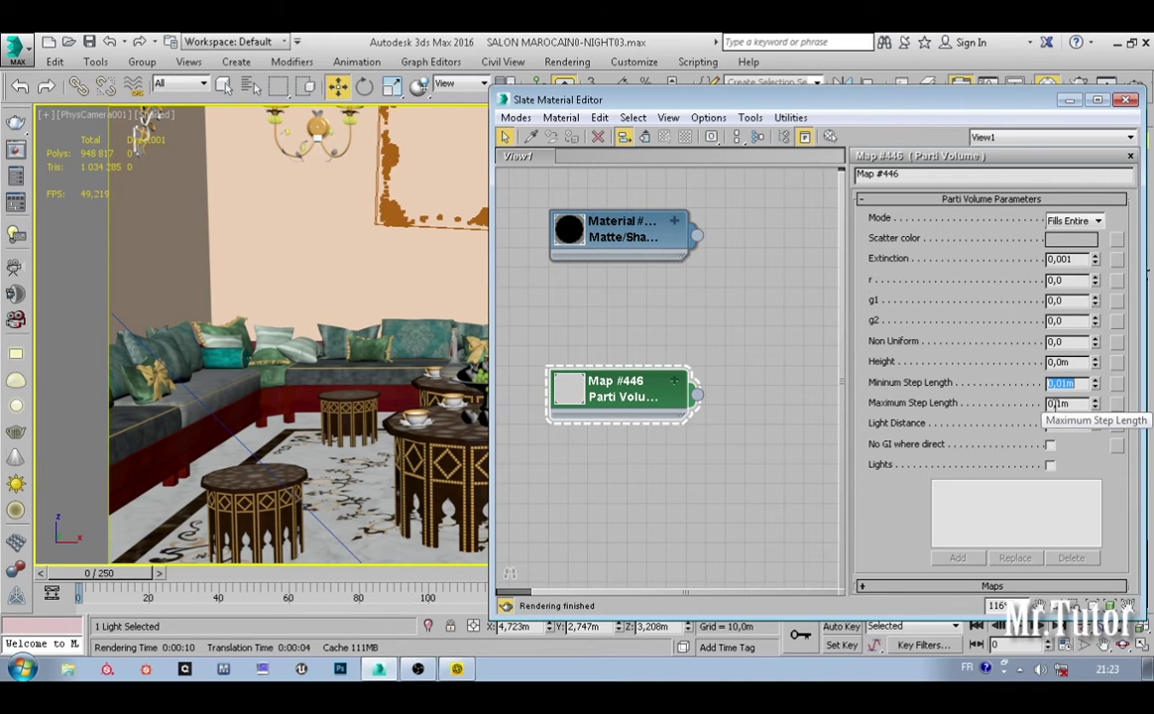
pyautogui.moveTo(1056, 404); pyautogui.dragTo(1087, 404)
pyautogui.write('05')
pyautogui.press('Return')
pyautogui.click(891, 497)
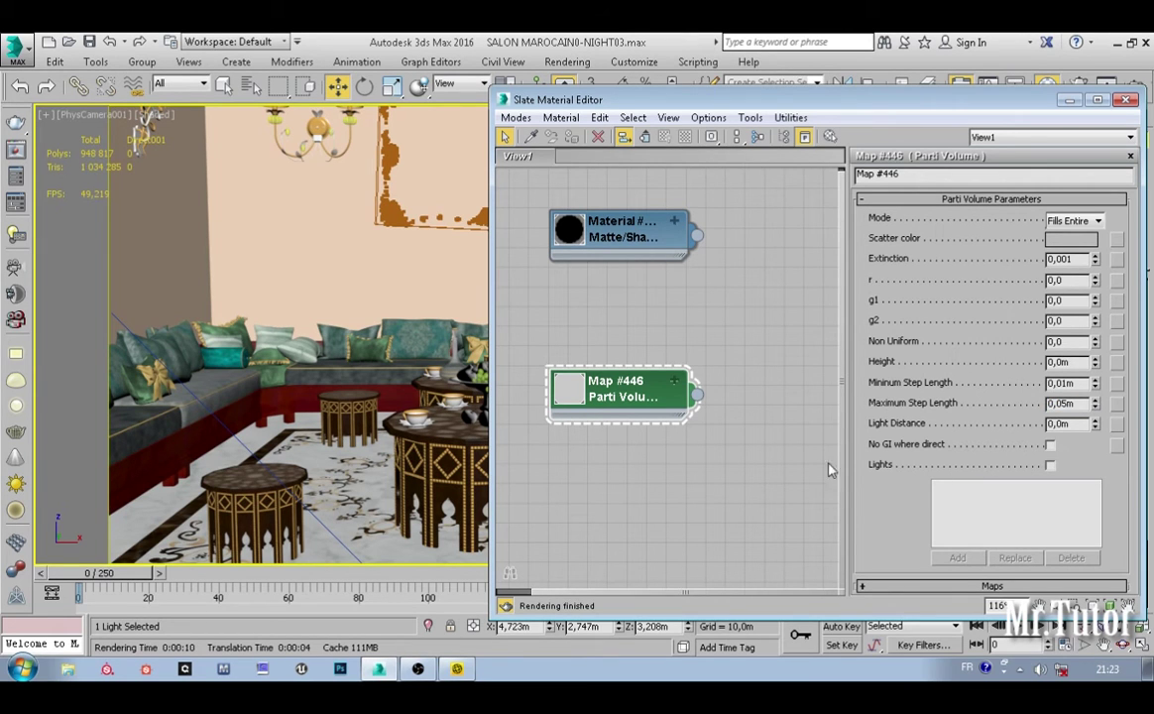
pyautogui.click(1070, 99)
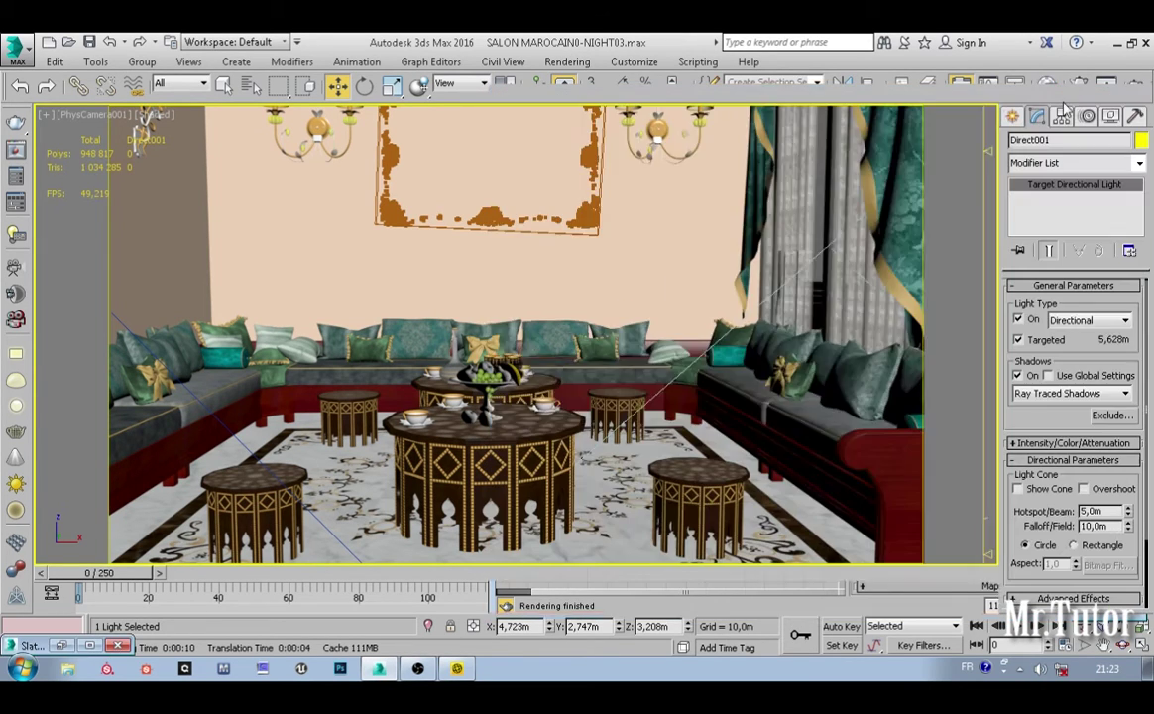
# Step: Render the PhysCamera001 view with the finer step lengths and examine the beam's edges and the table silhouette up close
pyautogui.hotkey('shift', 'q')
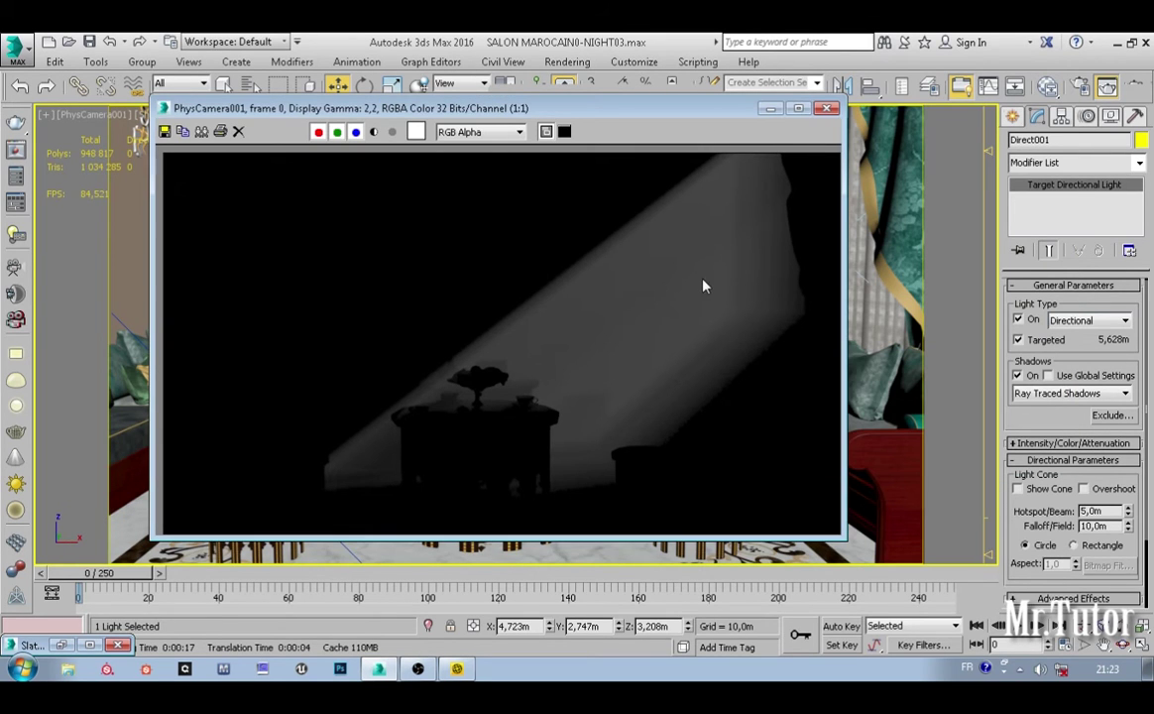
pyautogui.scroll(2, 734, 270)
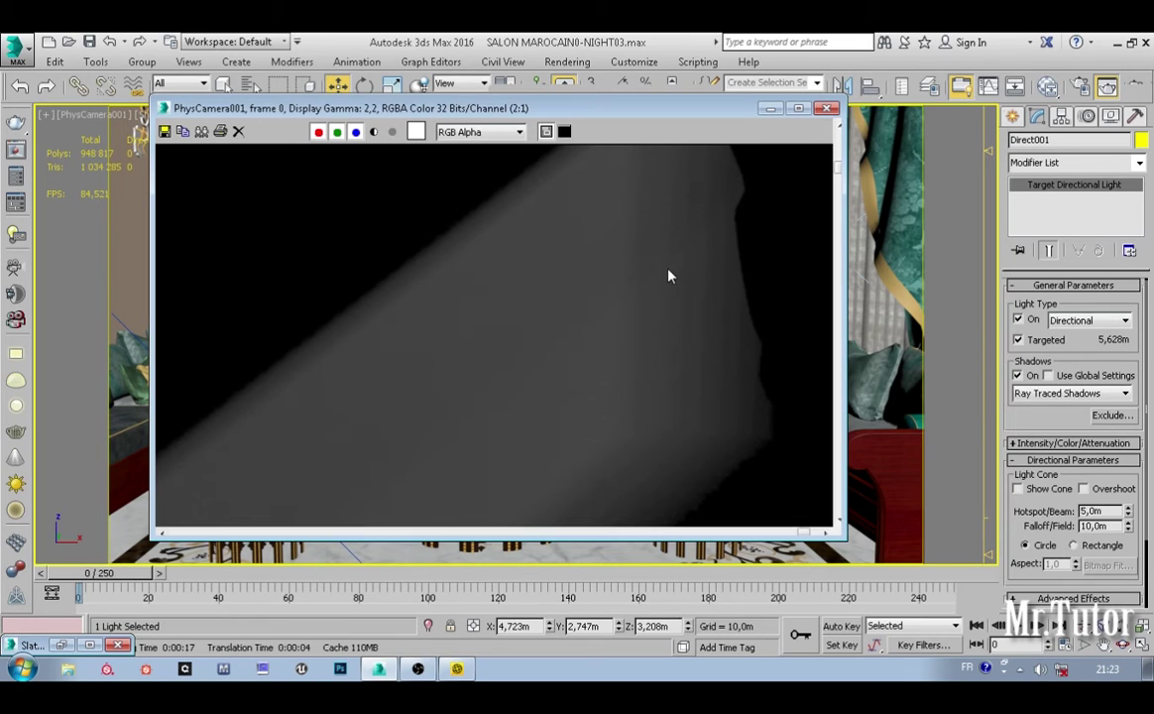
pyautogui.scroll(-2, 732, 266)
pyautogui.scroll(2, 792, 260)
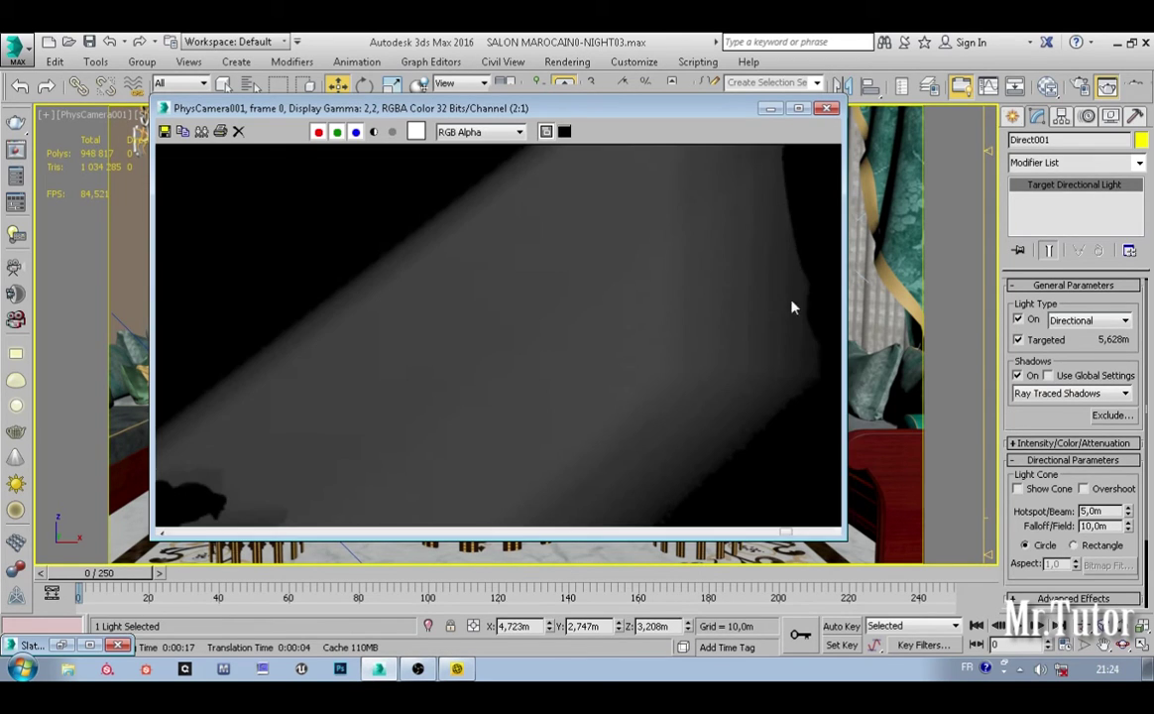
pyautogui.scroll(-2, 741, 258)
pyautogui.scroll(2, 532, 433)
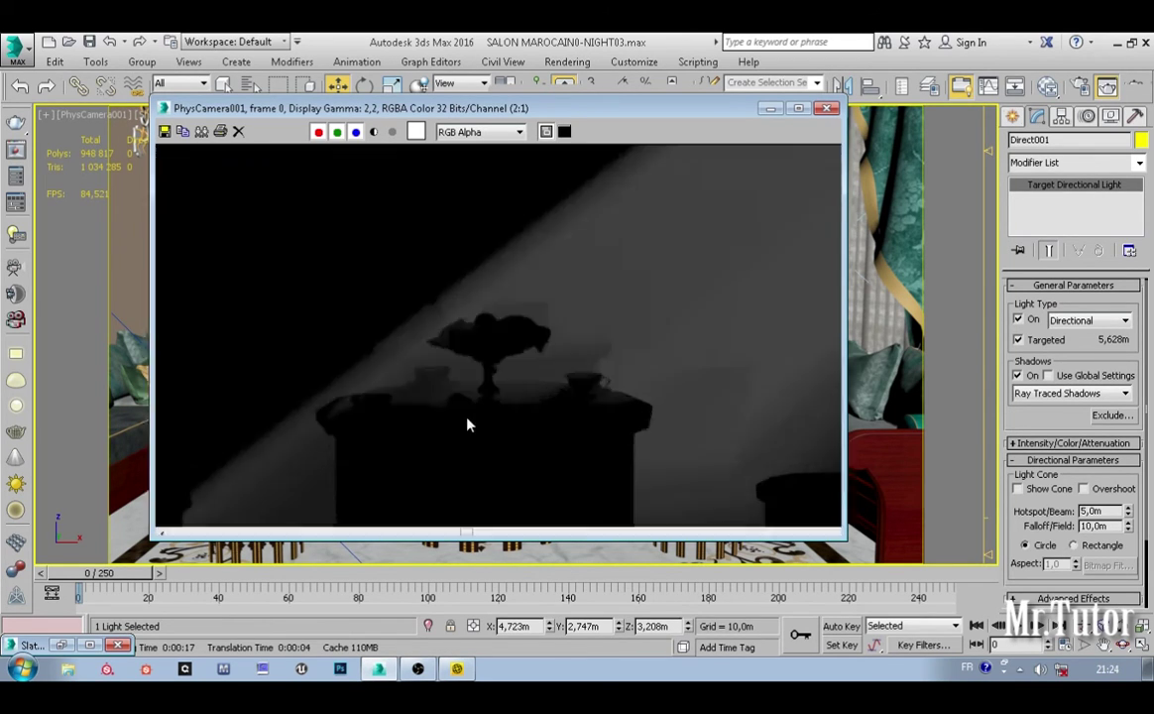
pyautogui.moveTo(414, 373); pyautogui.dragTo(411, 367, button='middle')
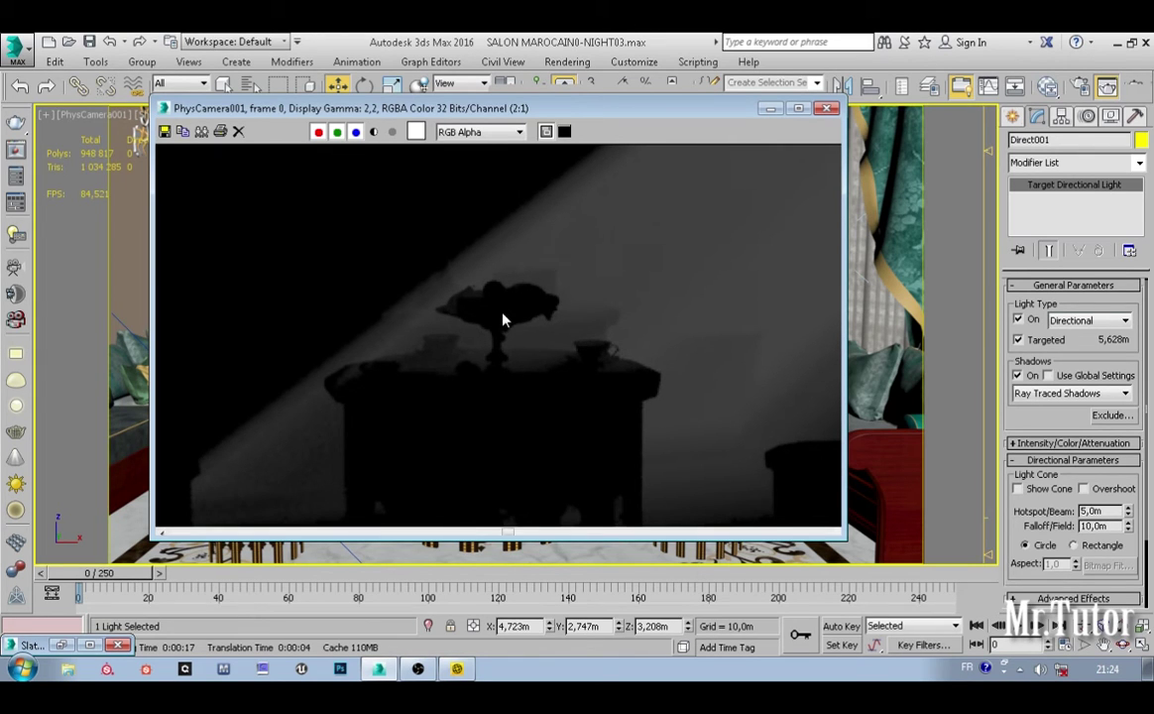
pyautogui.scroll(-2, 550, 310)
pyautogui.scroll(1, 587, 312)
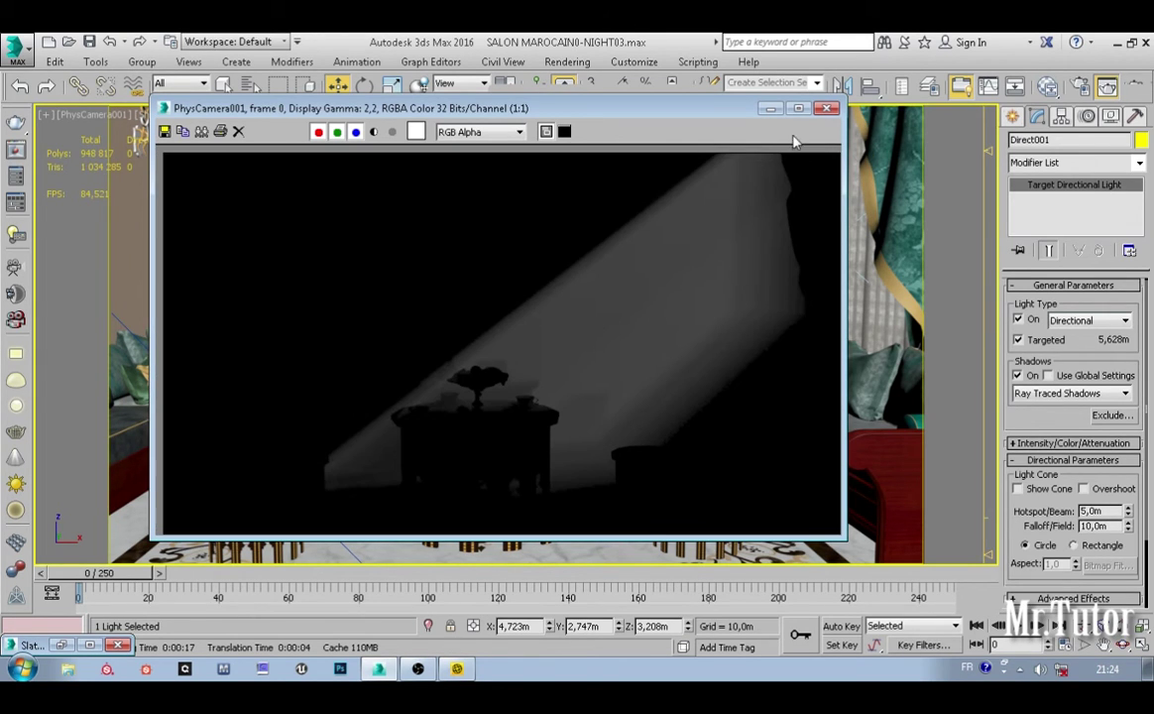
pyautogui.click(829, 109)
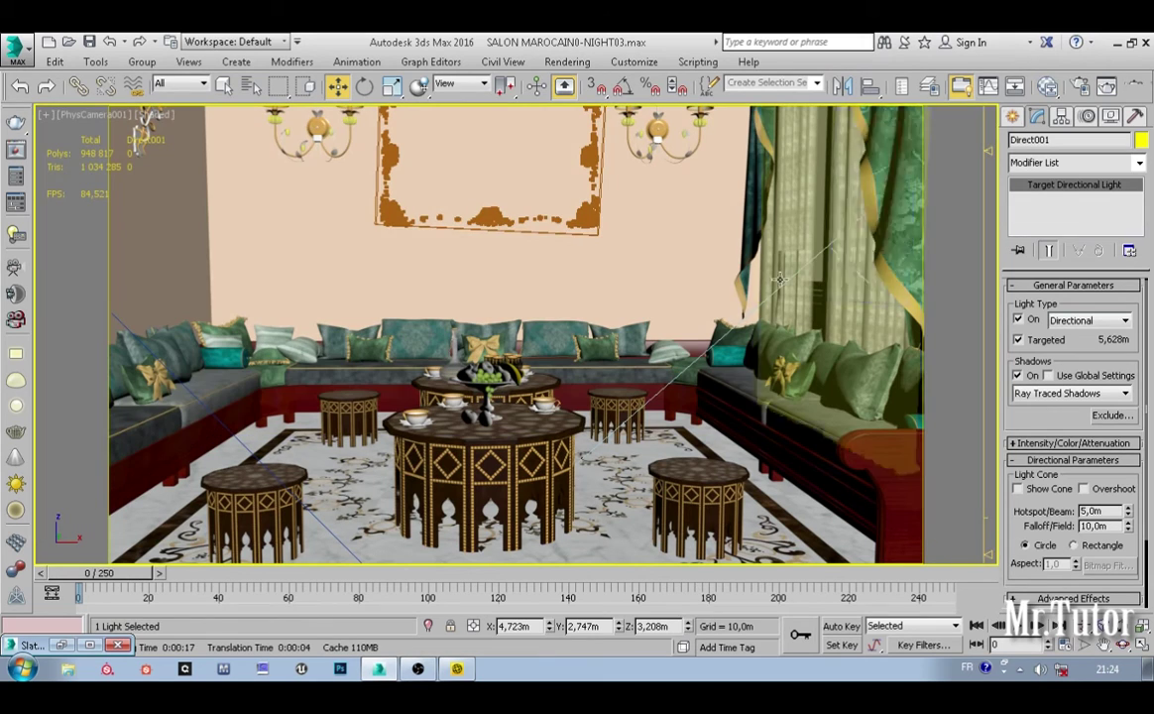
# Step: Switch to a perspective view and examine the window and its curtains from outside the room
pyautogui.press('p')
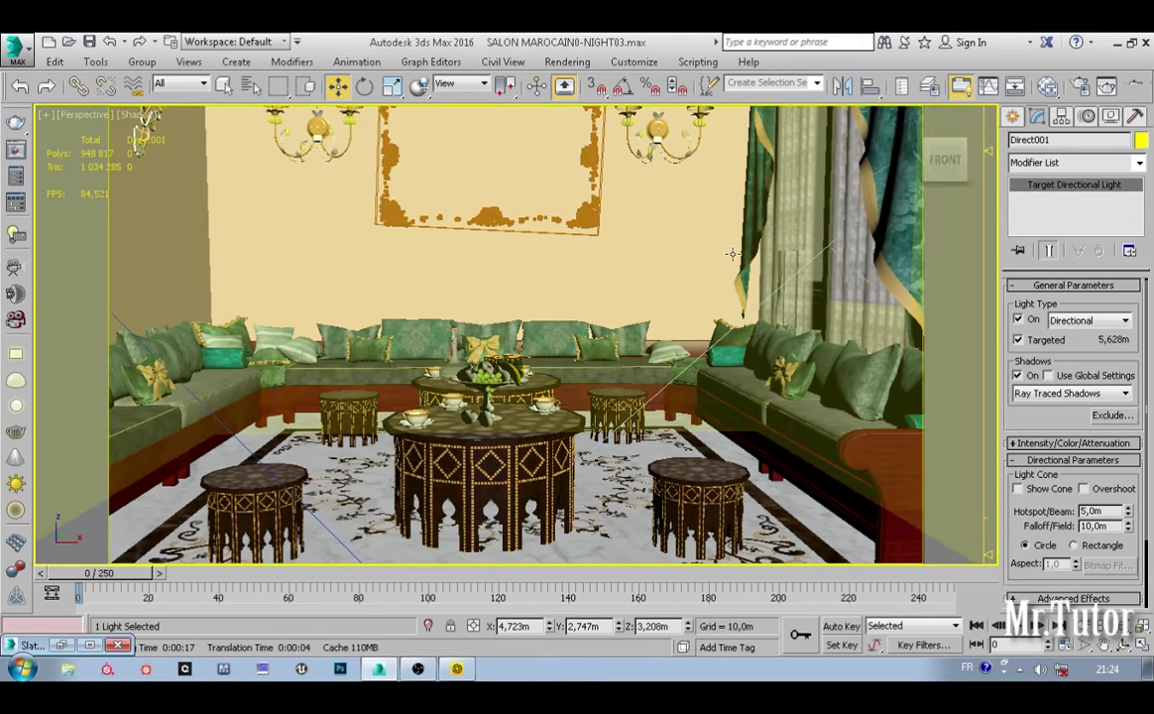
pyautogui.scroll(-5, 731, 253)
pyautogui.keyDown('alt'); pyautogui.moveTo(731, 253); pyautogui.dragTo(590, 303, button='middle'); pyautogui.keyUp('alt')
pyautogui.moveTo(756, 230); pyautogui.dragTo(662, 283, button='middle')
pyautogui.scroll(3, 662, 282)
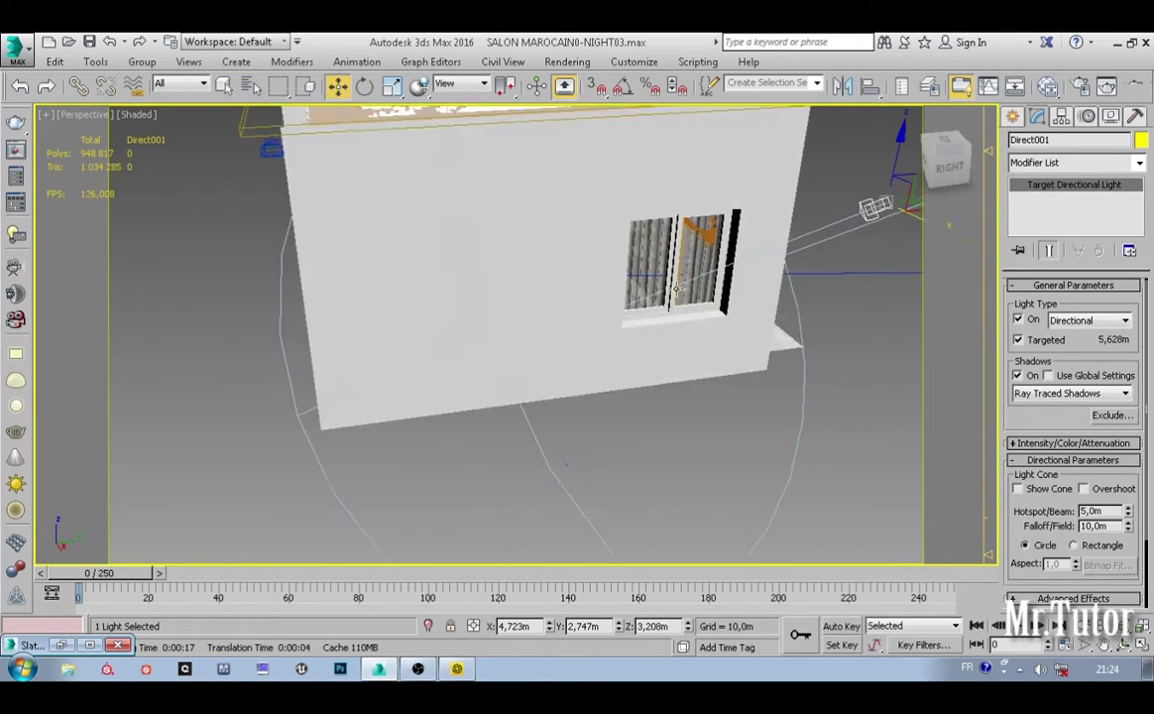
pyautogui.moveTo(638, 222); pyautogui.dragTo(682, 315, button='middle')
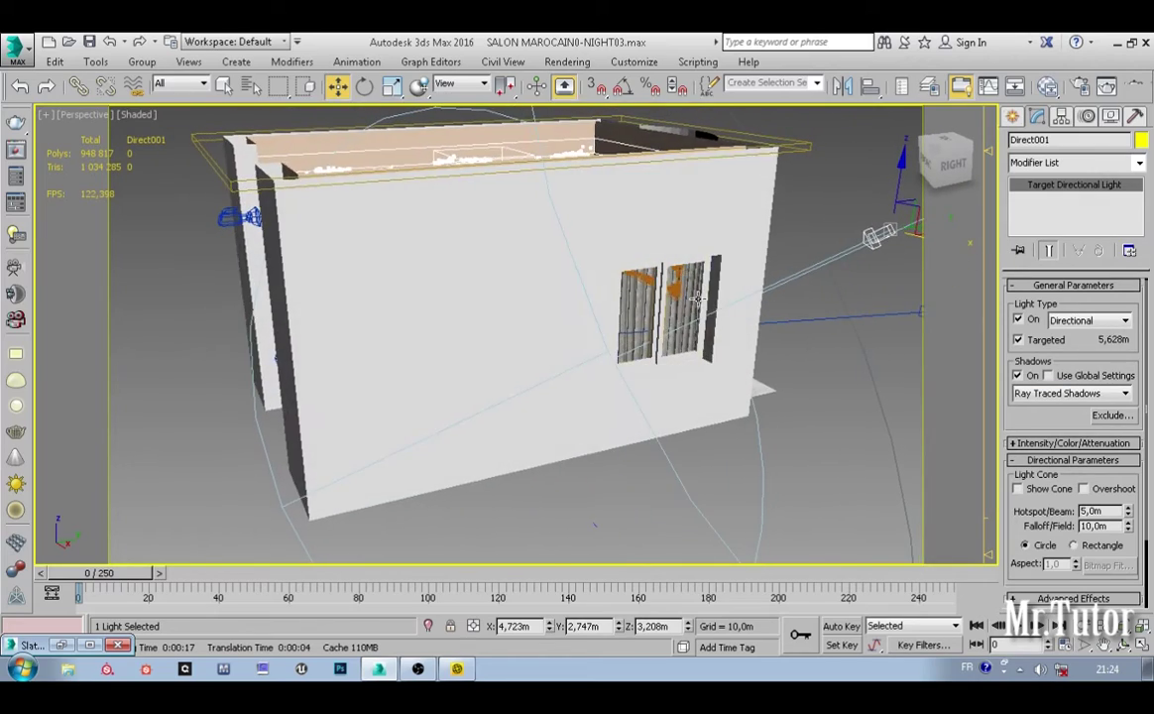
pyautogui.scroll(4, 675, 315)
pyautogui.scroll(-6, 675, 316)
pyautogui.scroll(10, 652, 344)
pyautogui.scroll(-6, 651, 344)
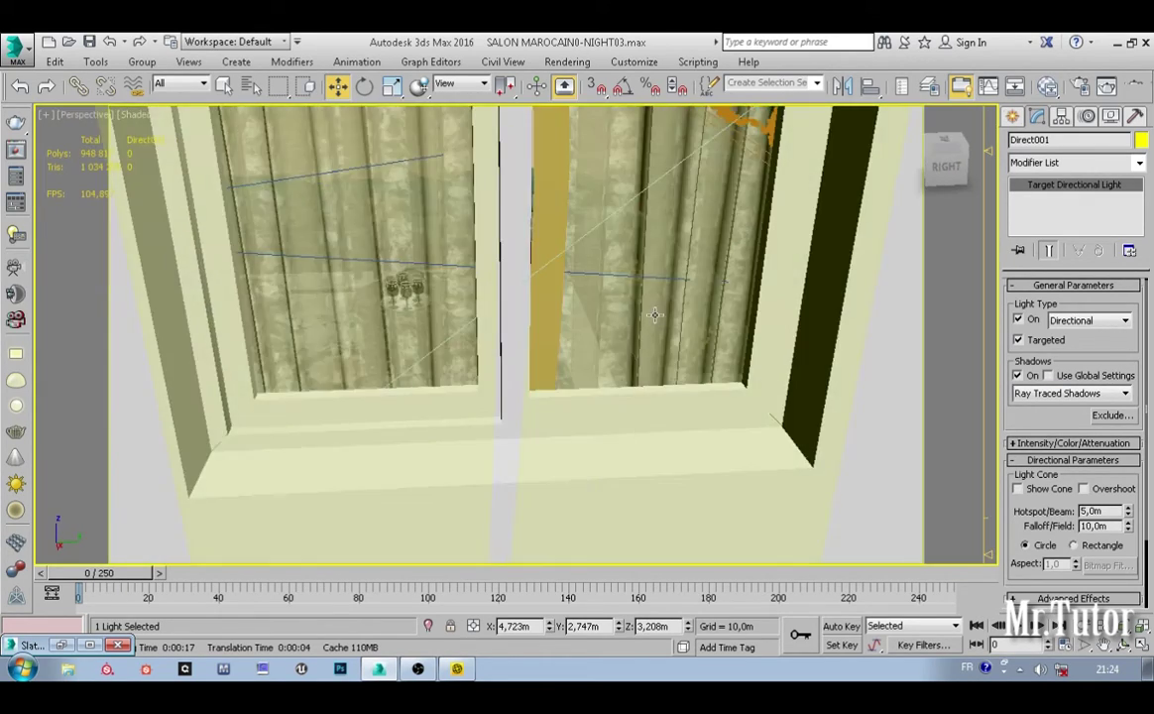
# Step: Open the object properties of the sheer curtain CUTAIN, check its Cast Shadows option, and close them without applying changes
pyautogui.click(640, 342)
pyautogui.scroll(-5, 634, 340)
pyautogui.keyDown('alt'); pyautogui.moveTo(585, 346); pyautogui.dragTo(790, 337, button='middle'); pyautogui.keyUp('alt')
pyautogui.scroll(6, 657, 334)
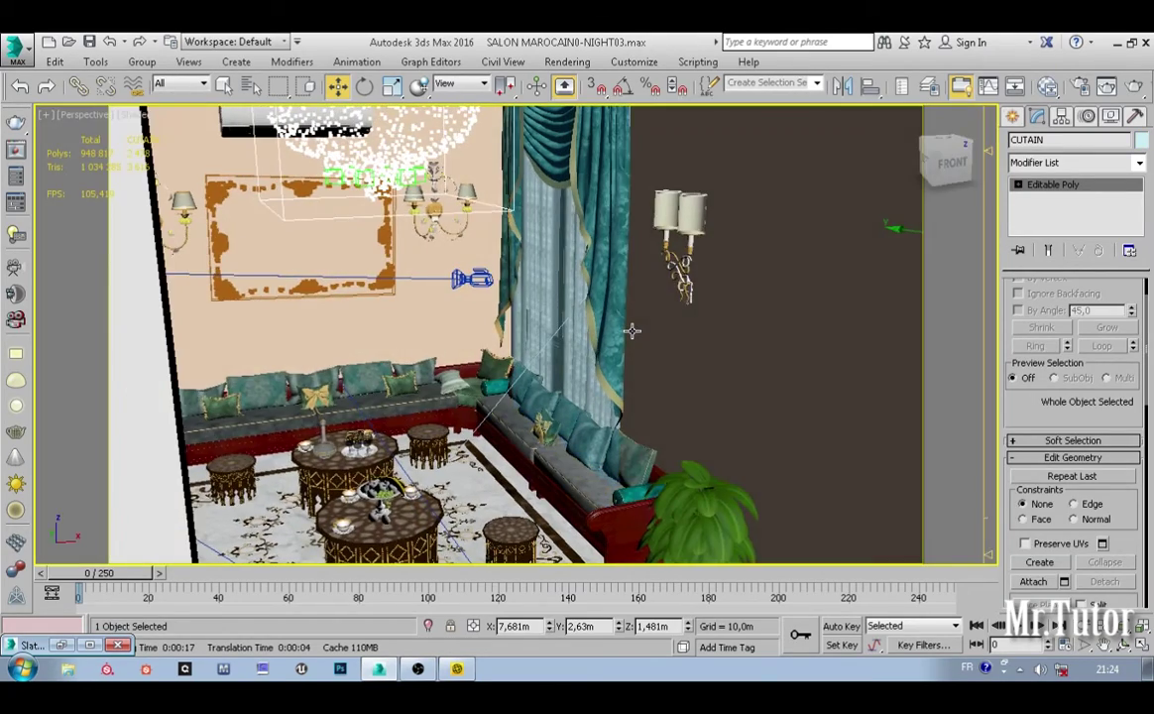
pyautogui.keyDown('alt'); pyautogui.moveTo(632, 331); pyautogui.dragTo(605, 345, button='middle'); pyautogui.keyUp('alt')
pyautogui.scroll(3, 593, 347)
pyautogui.click(536, 303)
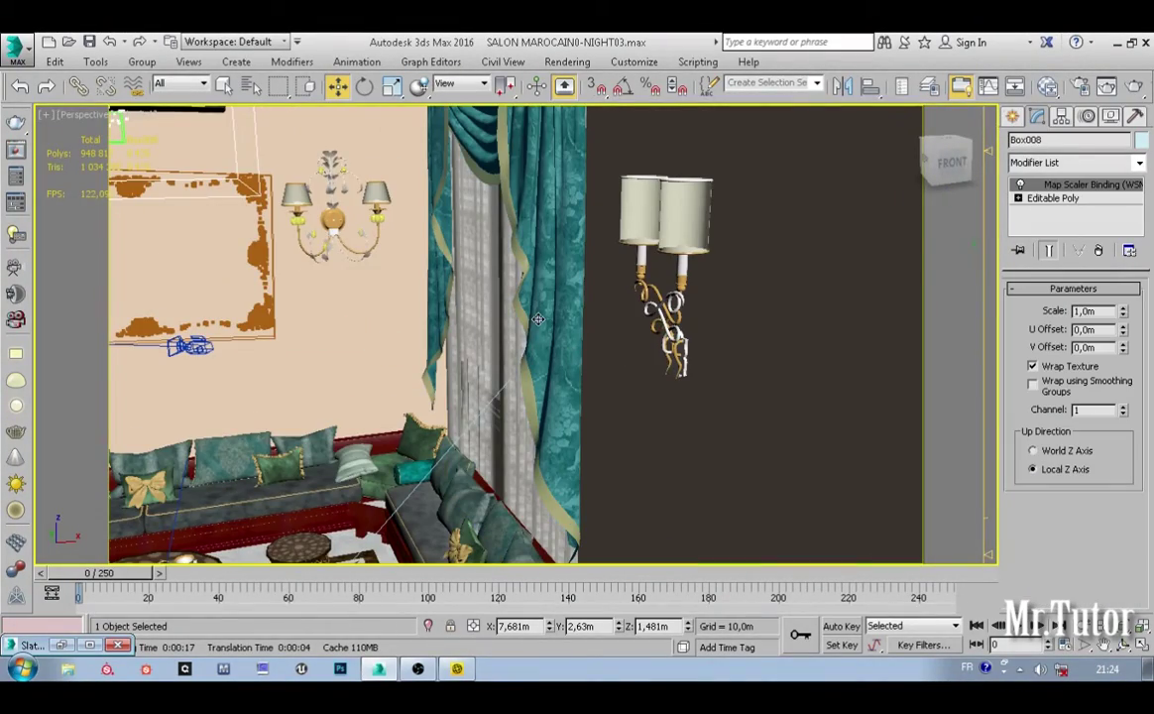
pyautogui.keyDown('alt'); pyautogui.moveTo(537, 319); pyautogui.dragTo(551, 322, button='middle'); pyautogui.keyUp('alt')
pyautogui.click(514, 297)
pyautogui.rightClick(517, 294)
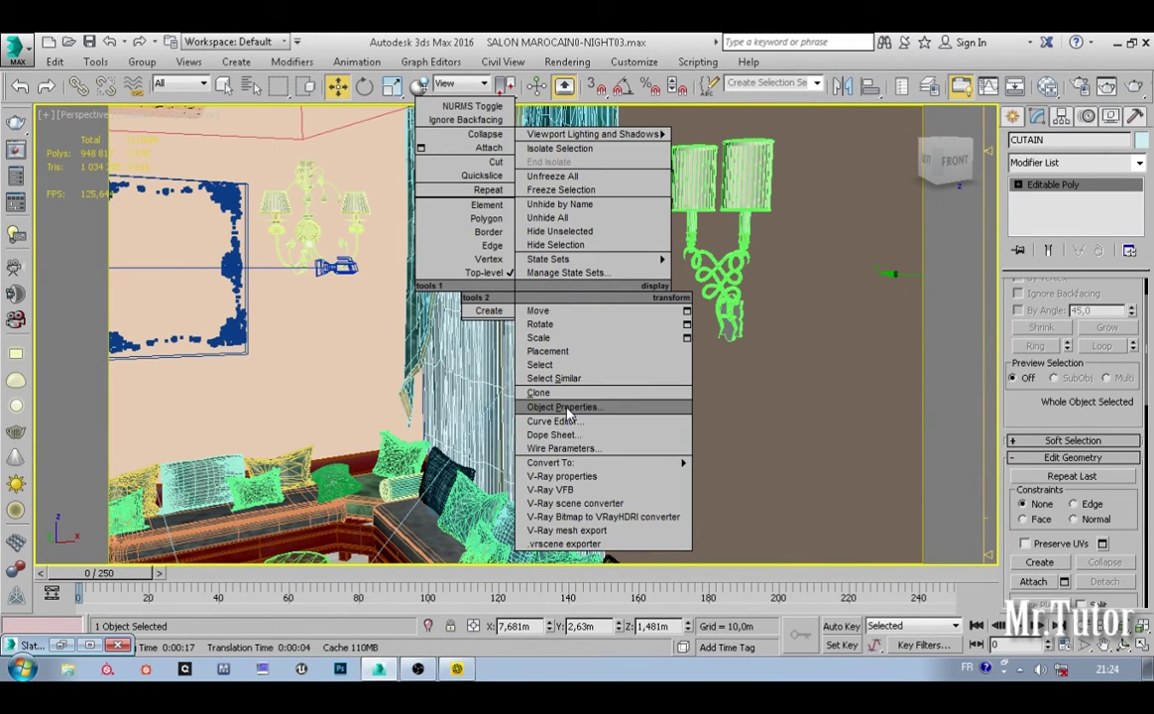
pyautogui.click(563, 408)
pyautogui.click(593, 399)
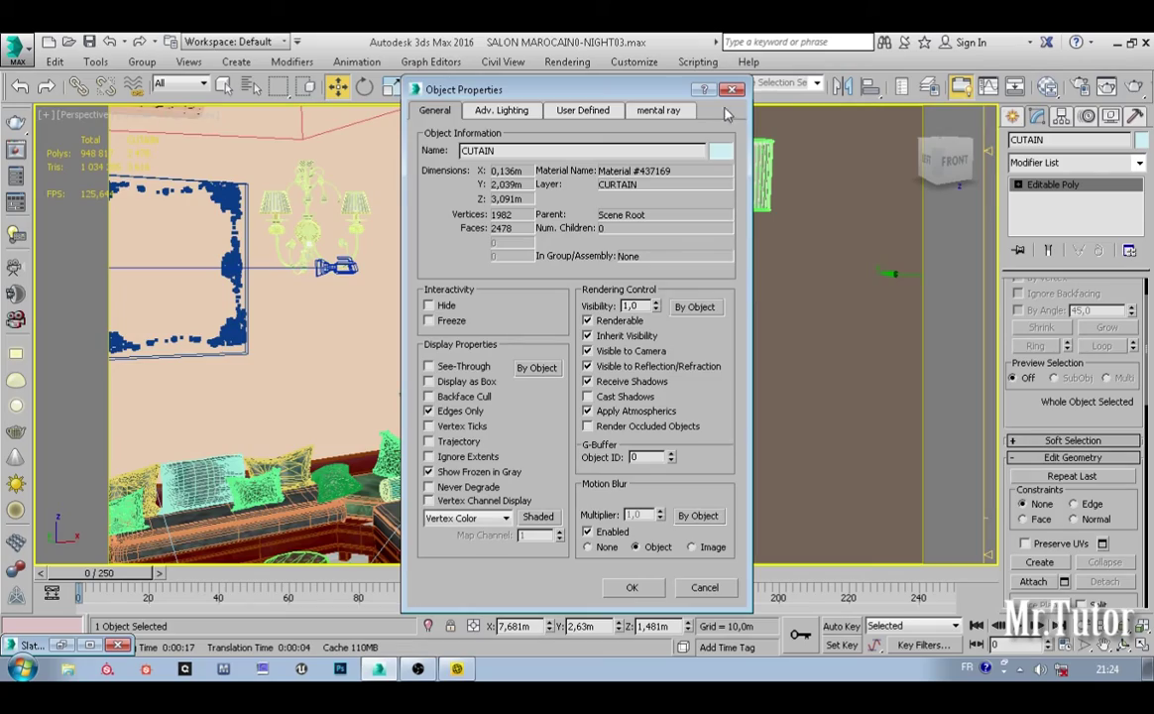
pyautogui.click(731, 89)
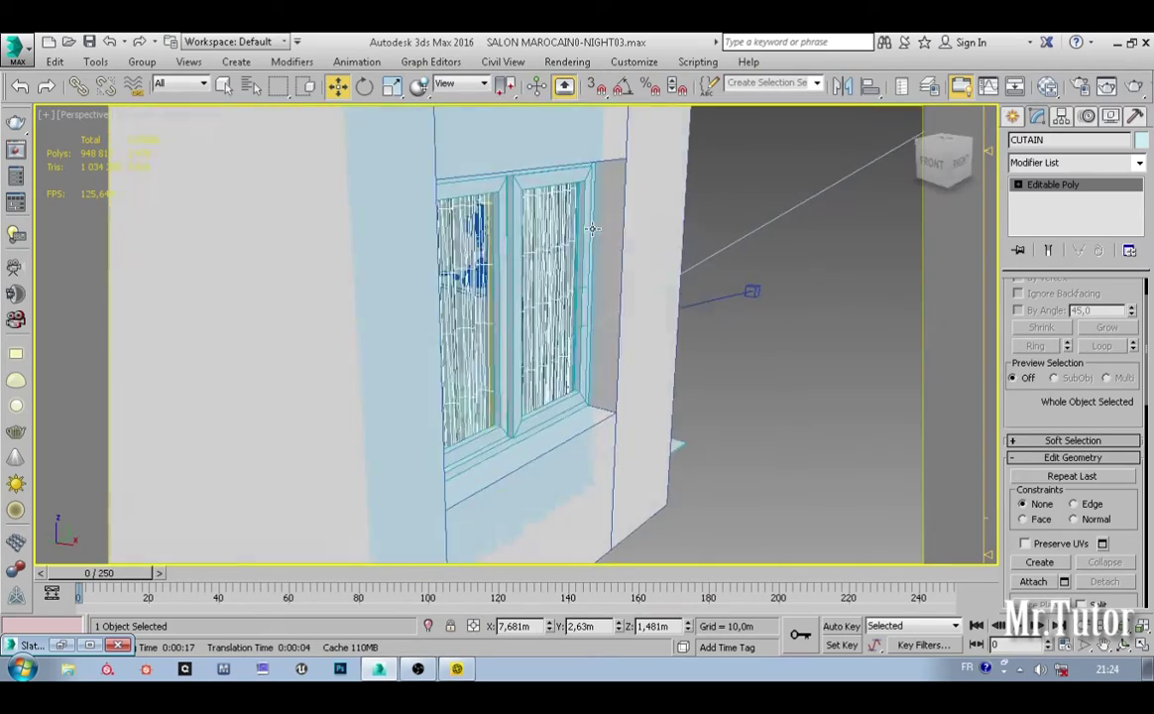
# Step: Check the shadow options in the WINDOW frame's object properties from outside the room
pyautogui.scroll(3, 575, 218)
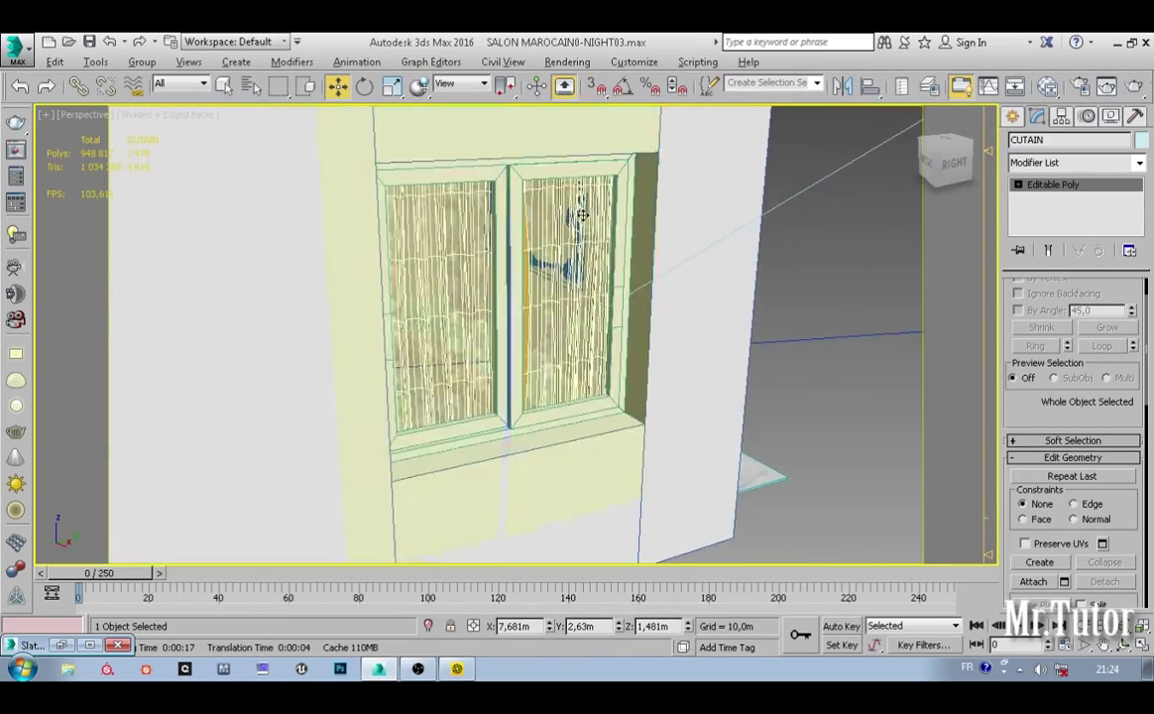
pyautogui.moveTo(575, 218)
pyautogui.keyDown('alt'); pyautogui.mouseDown(button='middle')
pyautogui.moveTo(510, 214)
pyautogui.moveTo(561, 240)
pyautogui.moveTo(524, 200)
pyautogui.moveTo(510, 213)
pyautogui.moveTo(595, 233)
pyautogui.moveTo(683, 223)
pyautogui.moveTo(531, 230)
pyautogui.mouseUp(button='middle'); pyautogui.keyUp('alt')
pyautogui.rightClick(532, 230)
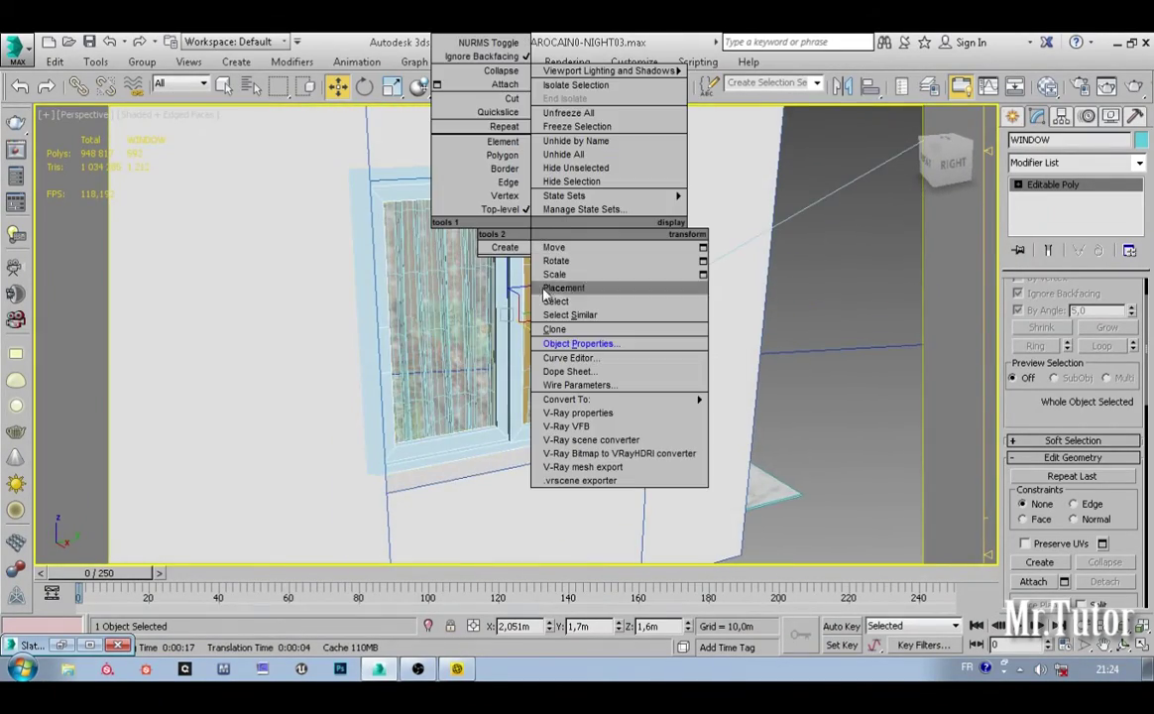
pyautogui.click(567, 344)
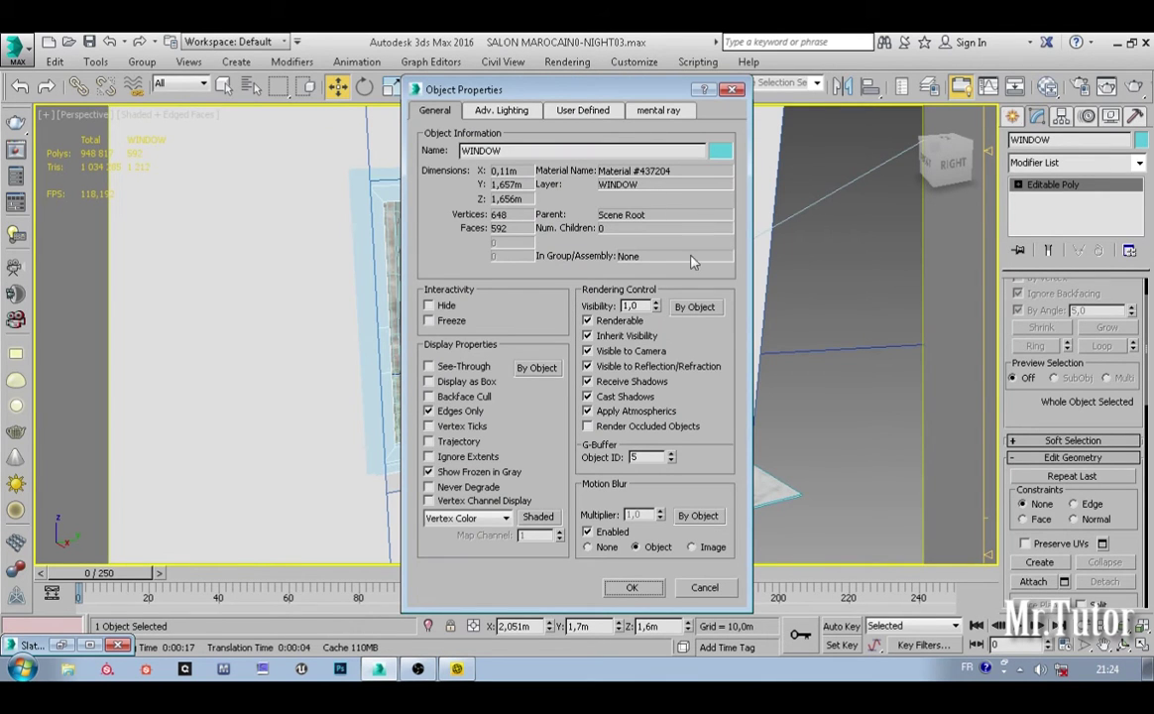
pyautogui.click(731, 90)
# Step: Reselect the sheer curtain behind the window and return the viewport to PhysCamera001
pyautogui.moveTo(603, 252)
pyautogui.keyDown('alt'); pyautogui.mouseDown(button='middle')
pyautogui.moveTo(582, 261)
pyautogui.moveTo(588, 269)
pyautogui.moveTo(573, 246)
pyautogui.moveTo(703, 275)
pyautogui.moveTo(625, 310)
pyautogui.moveTo(595, 265)
pyautogui.mouseUp(button='middle'); pyautogui.keyUp('alt')
pyautogui.click(582, 260)
pyautogui.scroll(3, 588, 270)
pyautogui.scroll(-3, 610, 304)
pyautogui.scroll(3, 595, 265)
pyautogui.scroll(-5, 594, 263)
pyautogui.press('c')
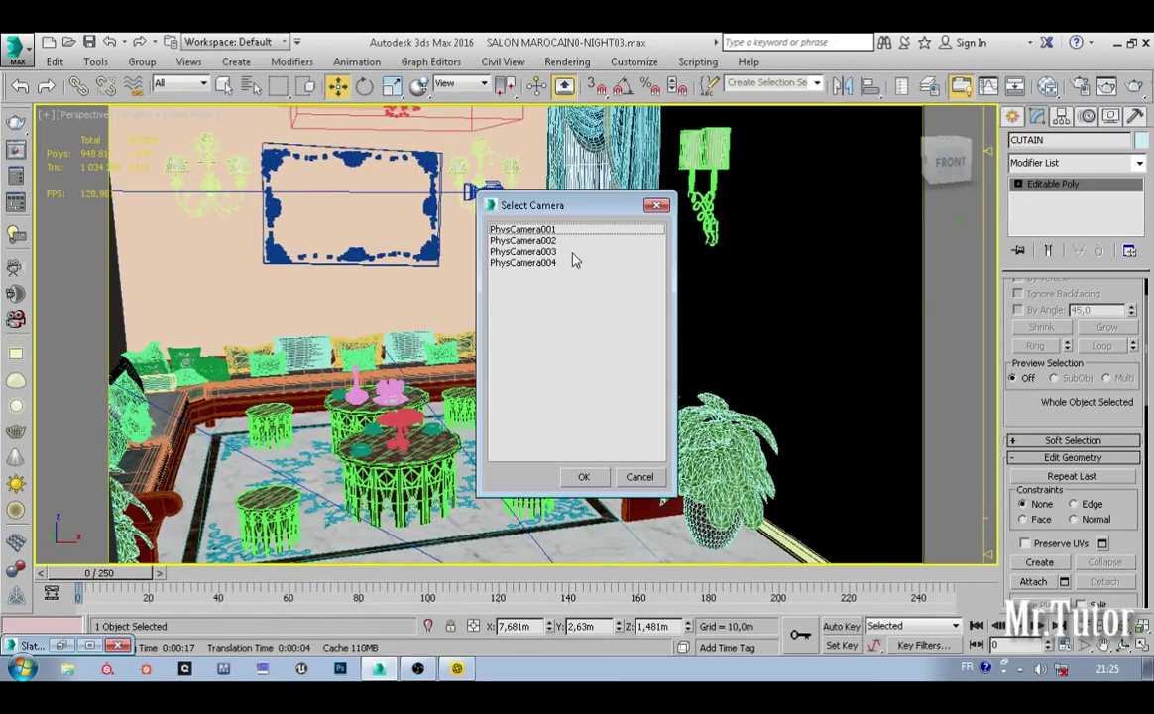
pyautogui.doubleClick(541, 229)
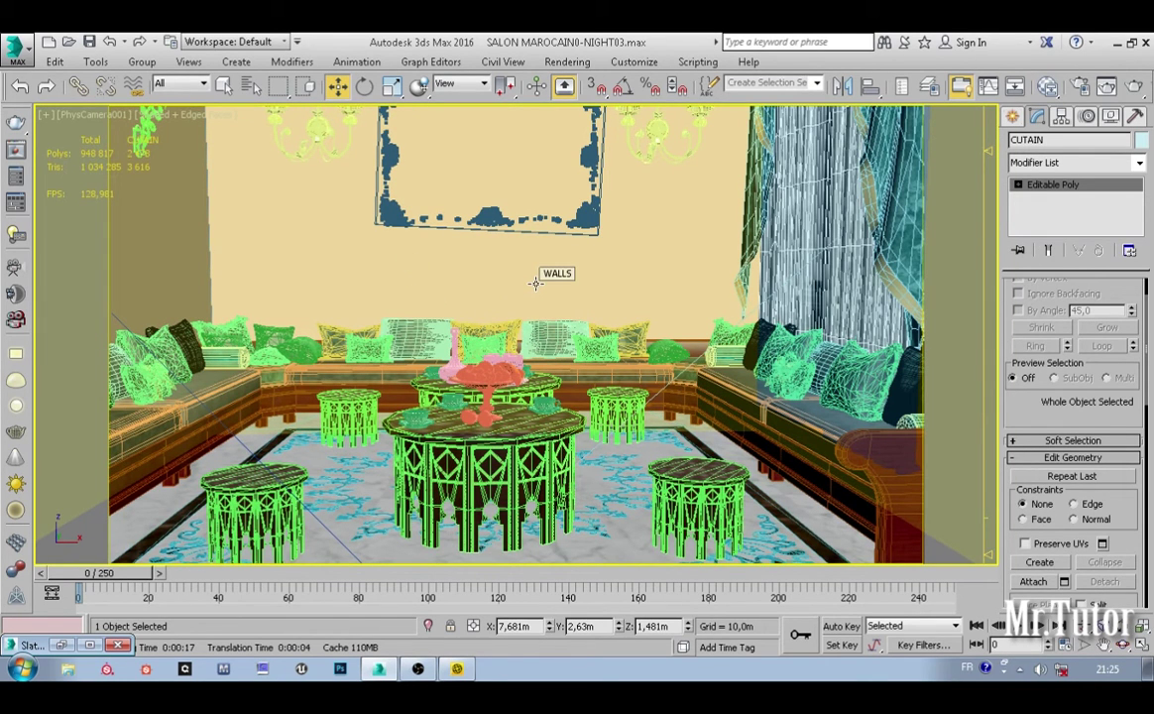
# Step: Review the time output and output size in the common mental ray render settings
pyautogui.click(567, 62)
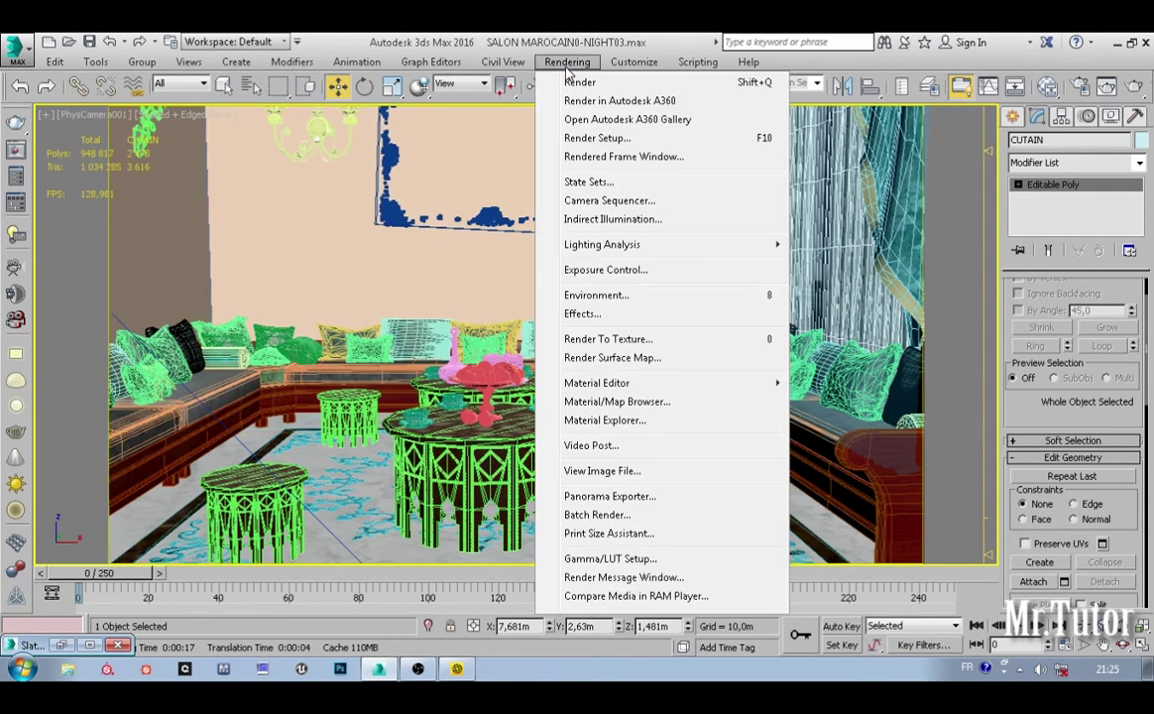
pyautogui.click(597, 138)
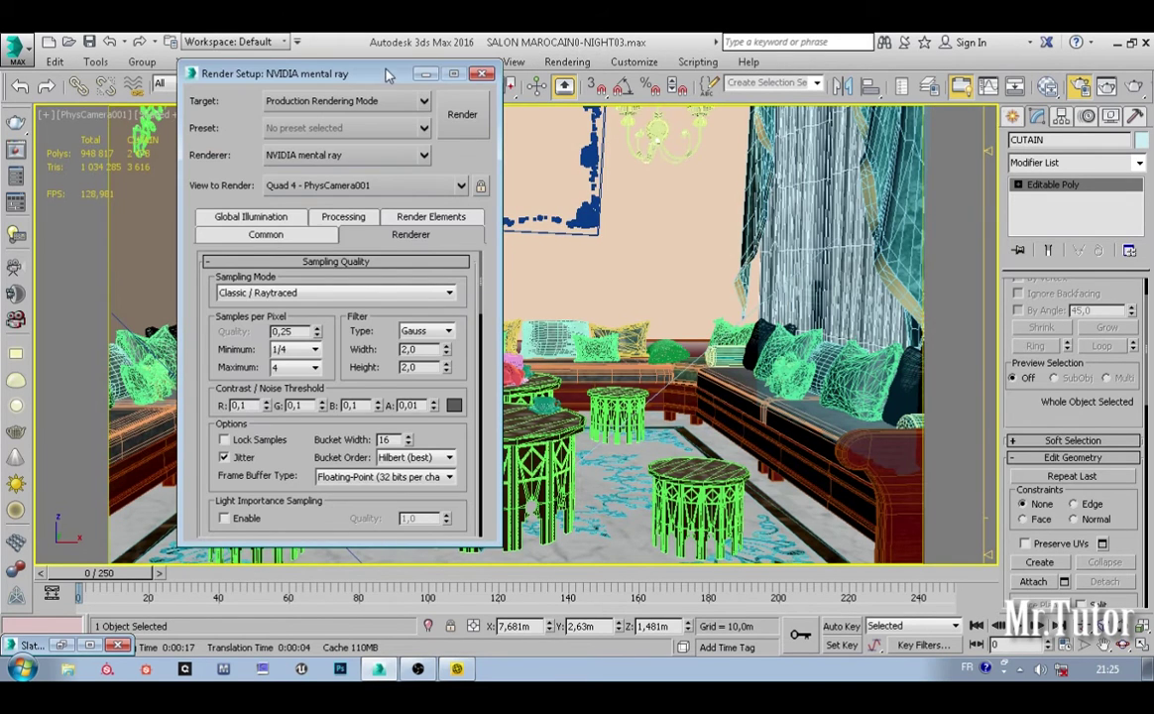
pyautogui.click(263, 232)
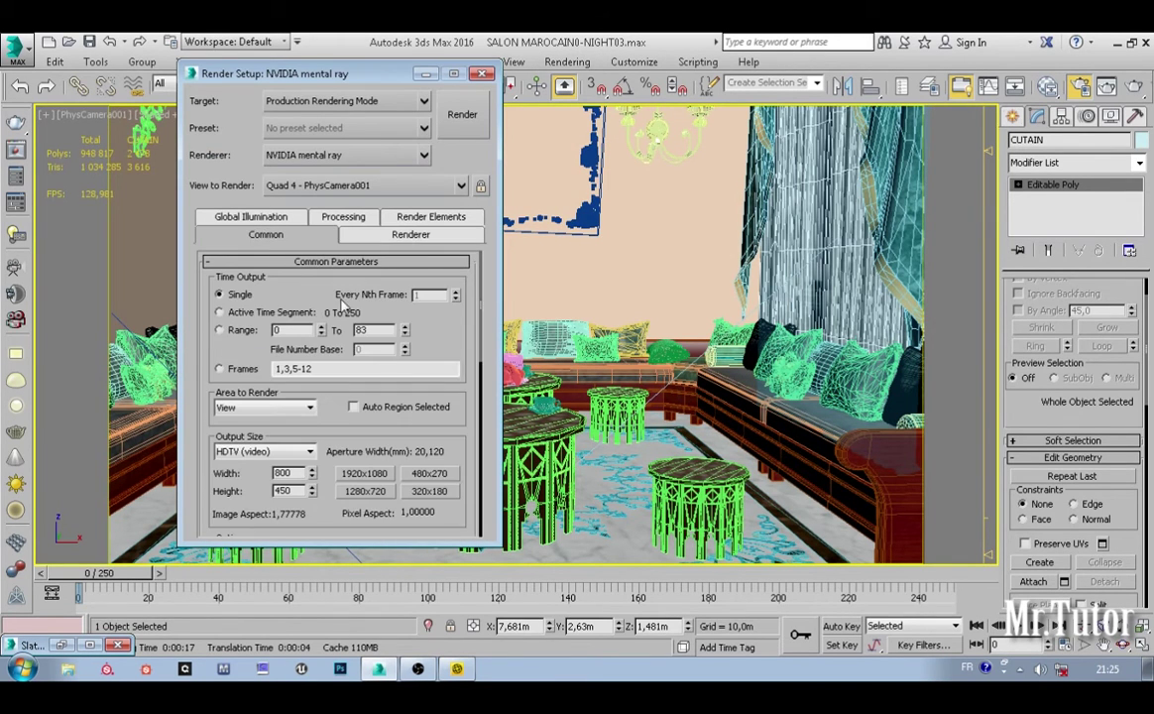
pyautogui.moveTo(437, 359); pyautogui.dragTo(412, 154)
pyautogui.click(480, 74)
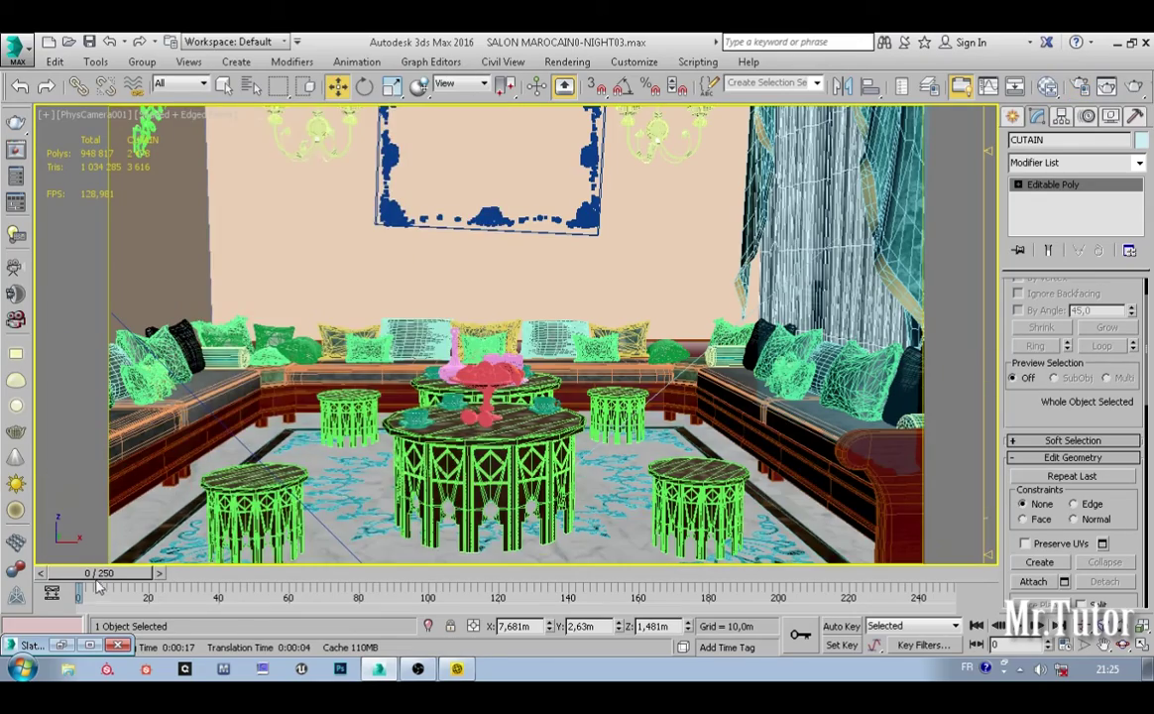
# Step: Select the WALLS object and turn off the edged-faces display in the camera view
pyautogui.moveTo(101, 574); pyautogui.dragTo(2, 555)
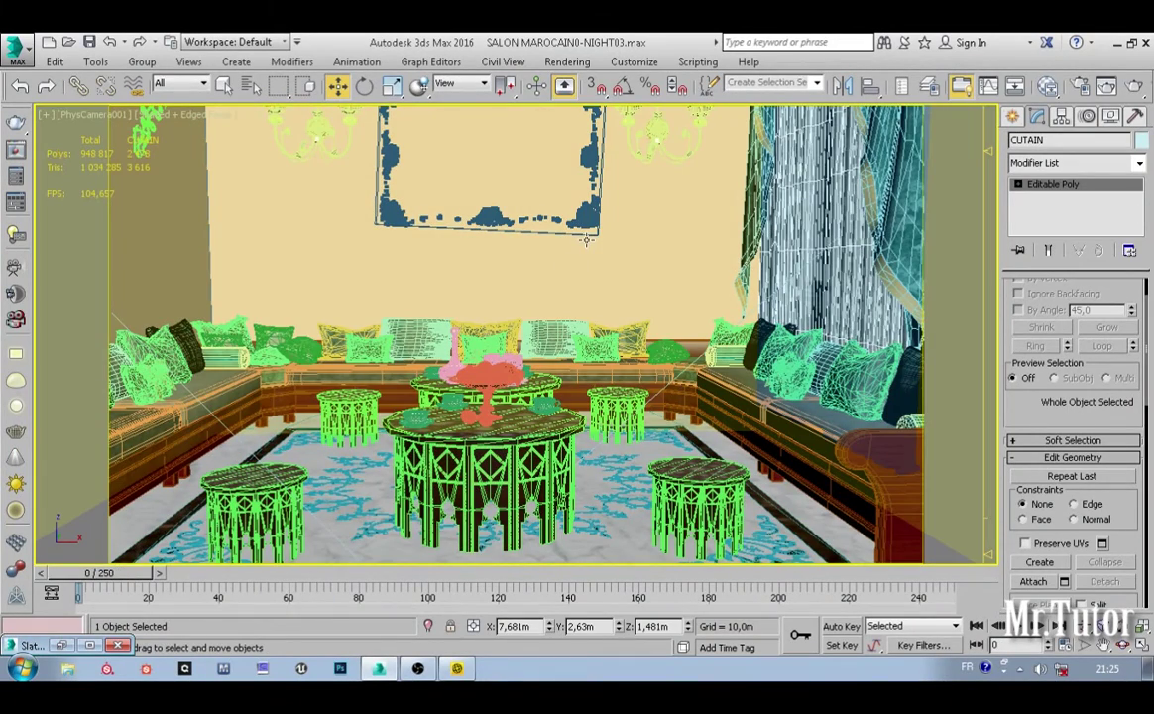
pyautogui.click(605, 246)
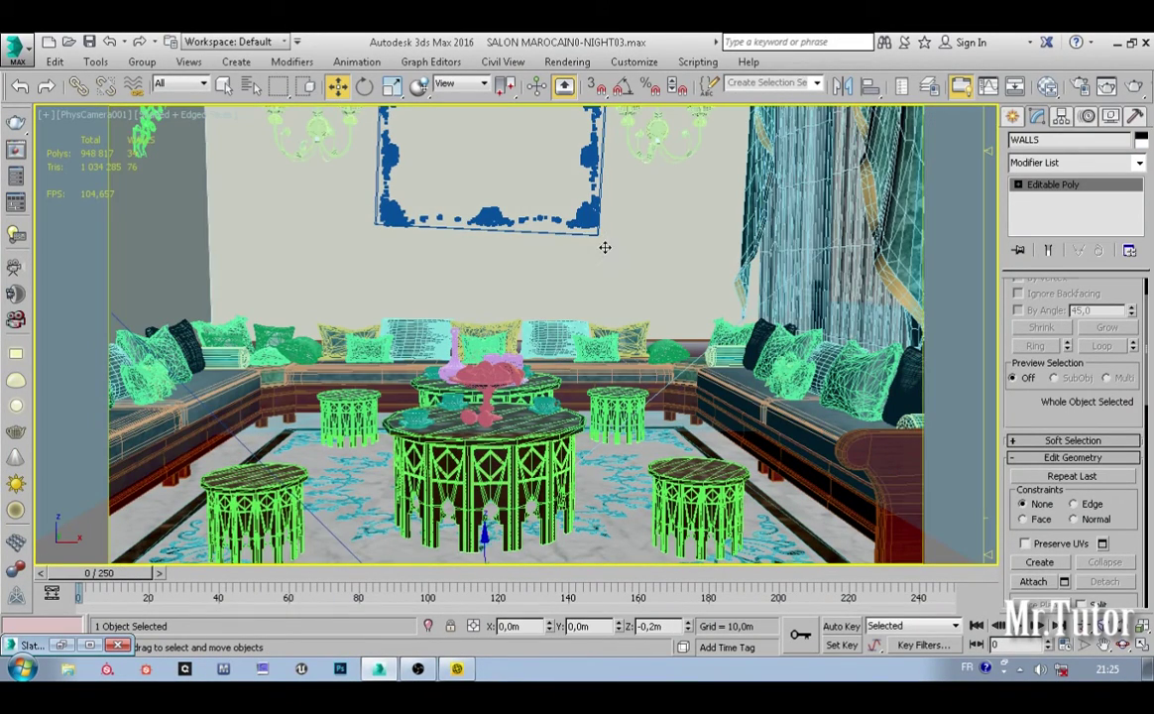
pyautogui.press('F4')
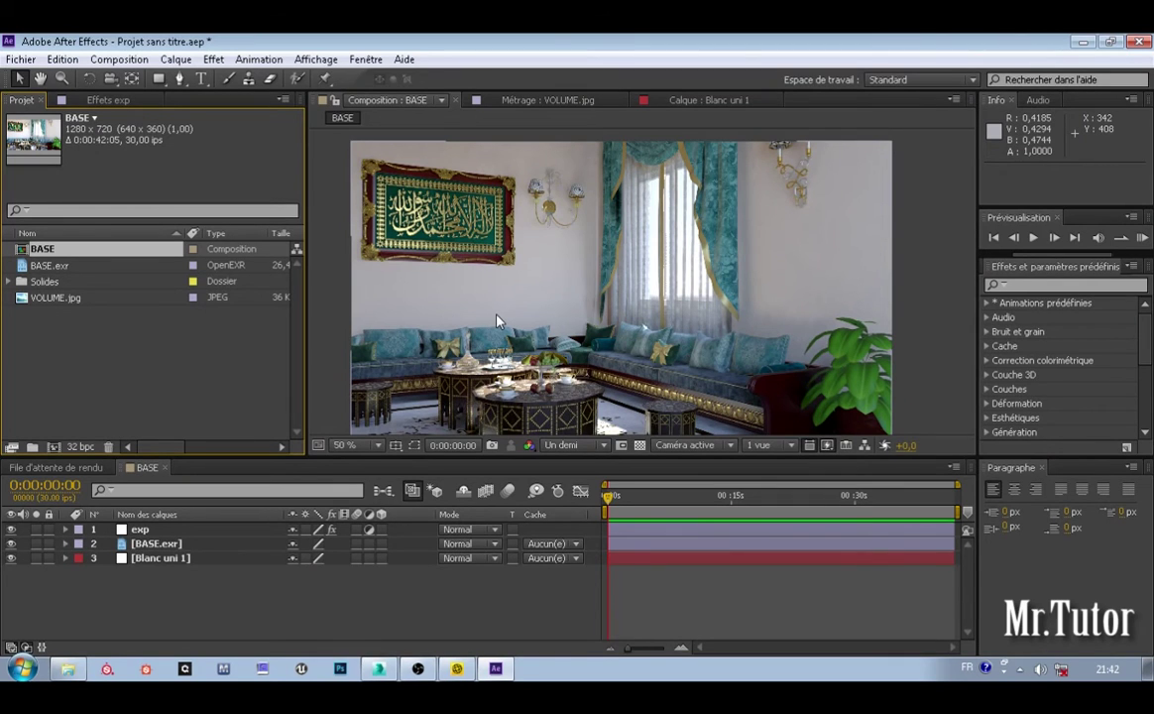
# Step: Switch to After Effects and examine the salon render in the BASE composition
pyautogui.moveTo(612, 364); pyautogui.dragTo(617, 352, button='middle')
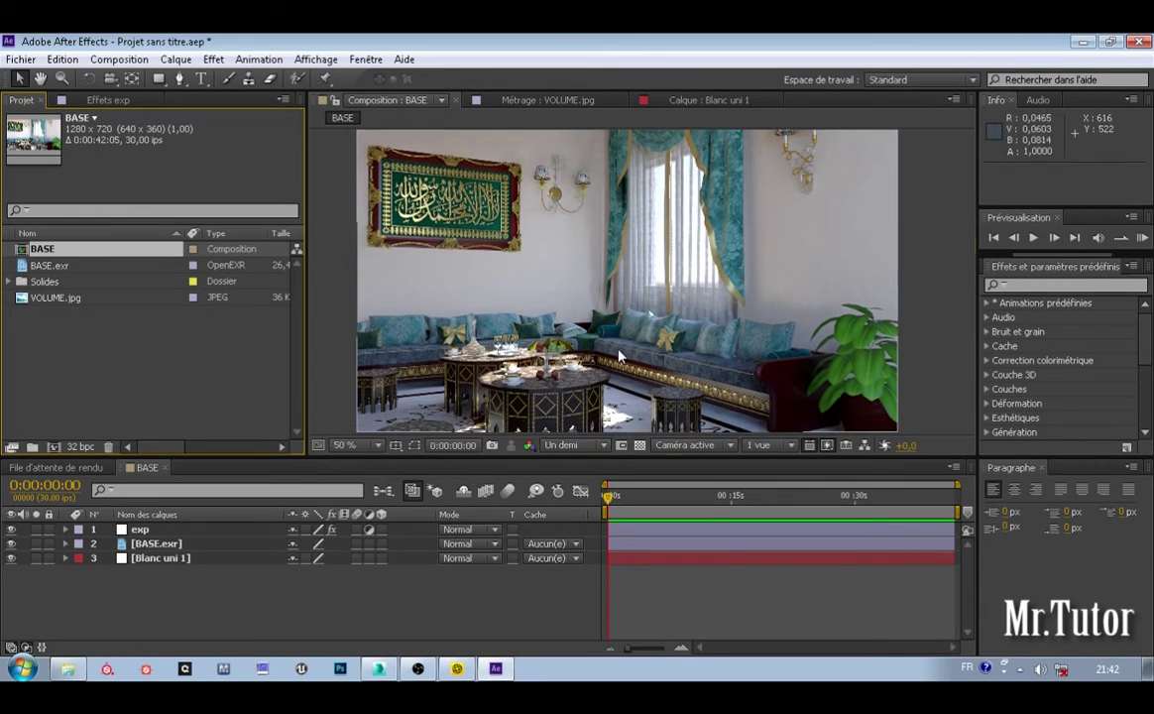
pyautogui.scroll(1, 619, 351)
pyautogui.scroll(-1, 649, 351)
pyautogui.moveTo(639, 351); pyautogui.dragTo(647, 351)
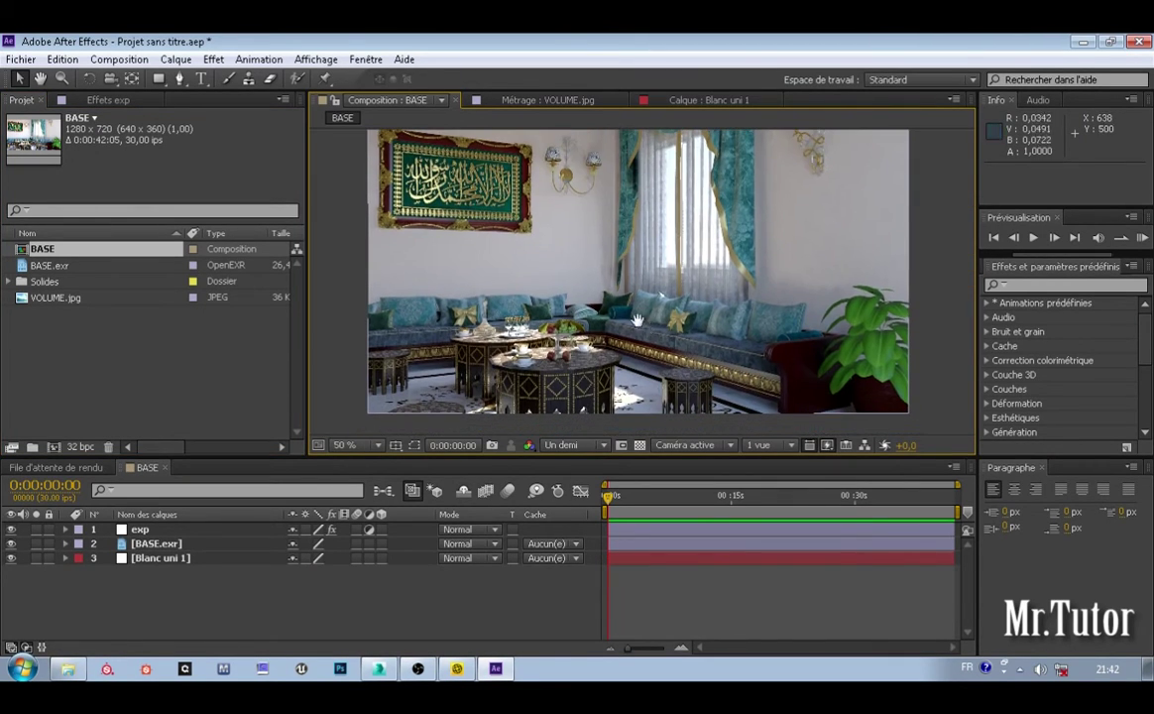
# Step: Open the VOLUME.jpg footage and examine the rendered light beam
pyautogui.doubleClick(45, 298)
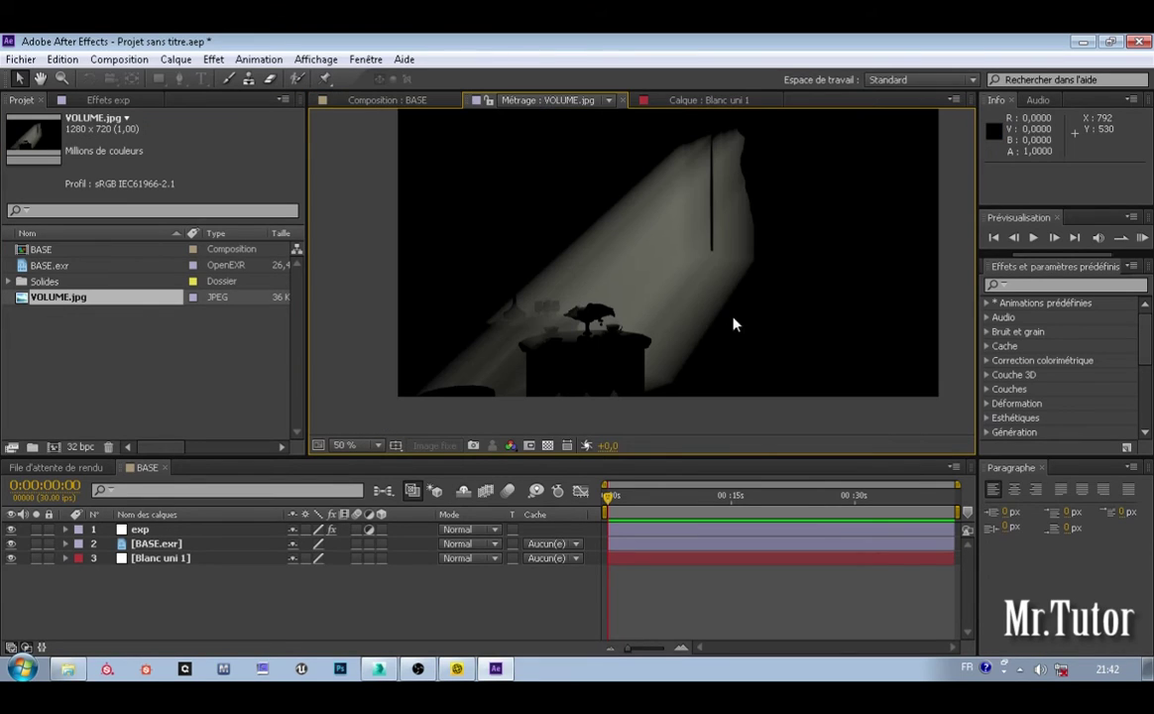
pyautogui.moveTo(733, 246); pyautogui.dragTo(729, 262, button='middle')
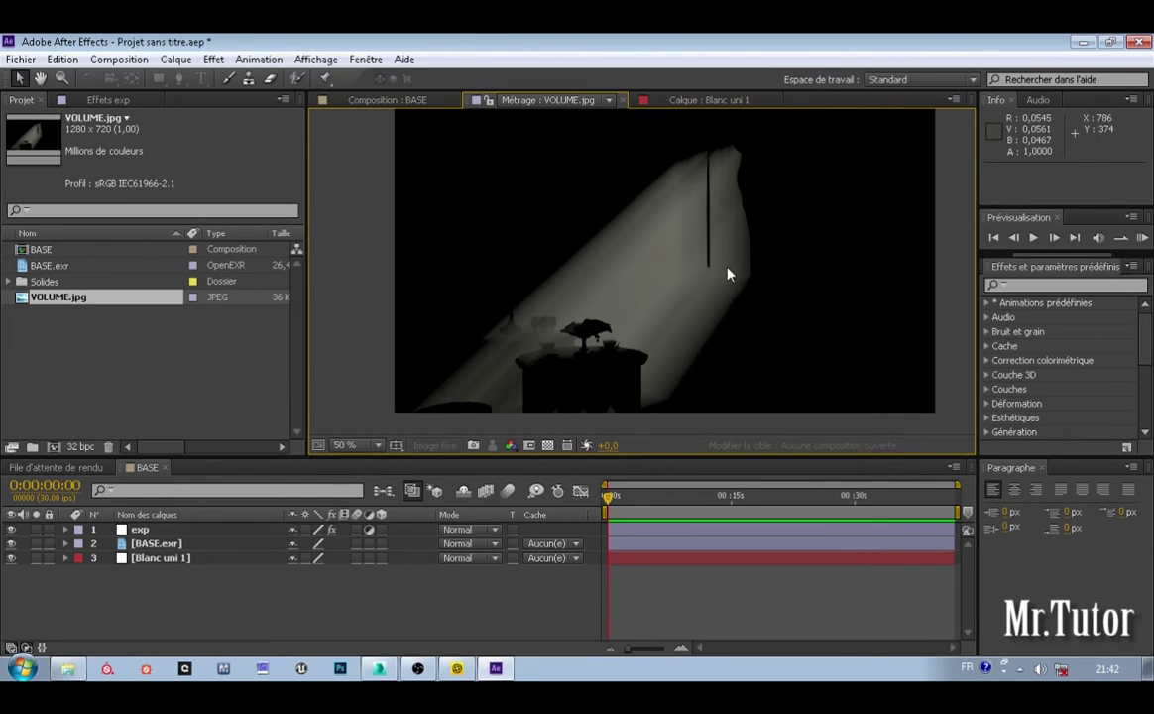
pyautogui.scroll(1, 718, 209)
pyautogui.scroll(-1, 718, 209)
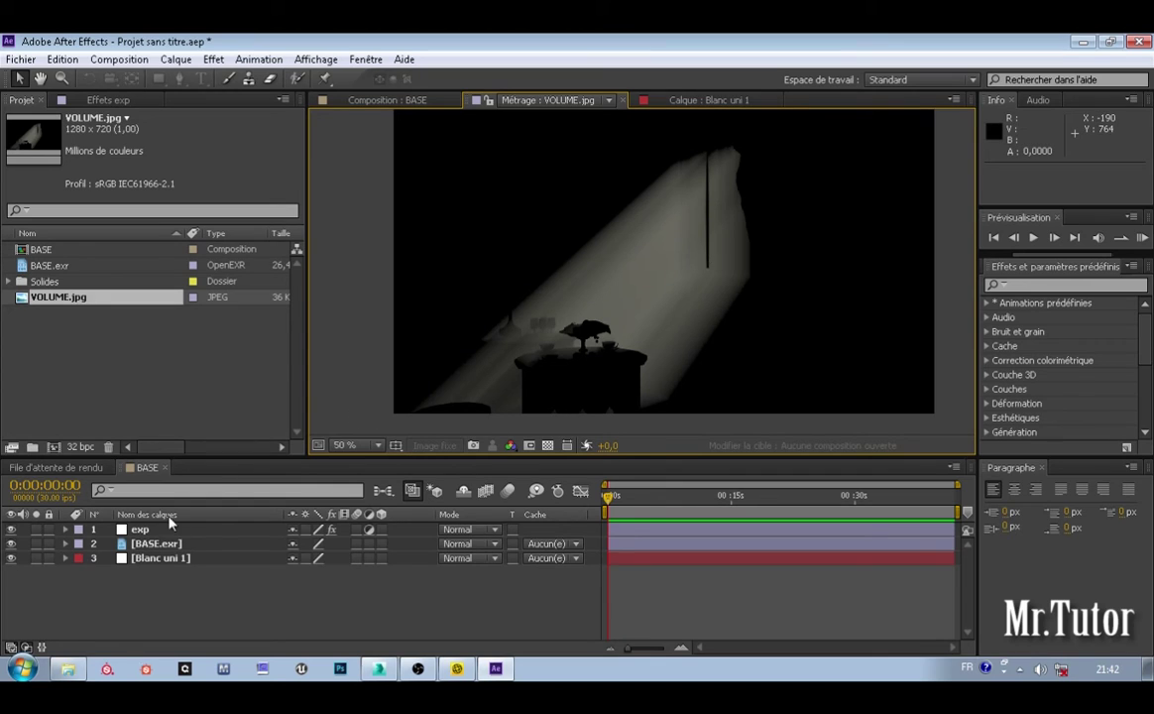
# Step: Add VOLUME.jpg as the top layer of the BASE composition and set its blending mode to Addition
pyautogui.doubleClick(40, 251)
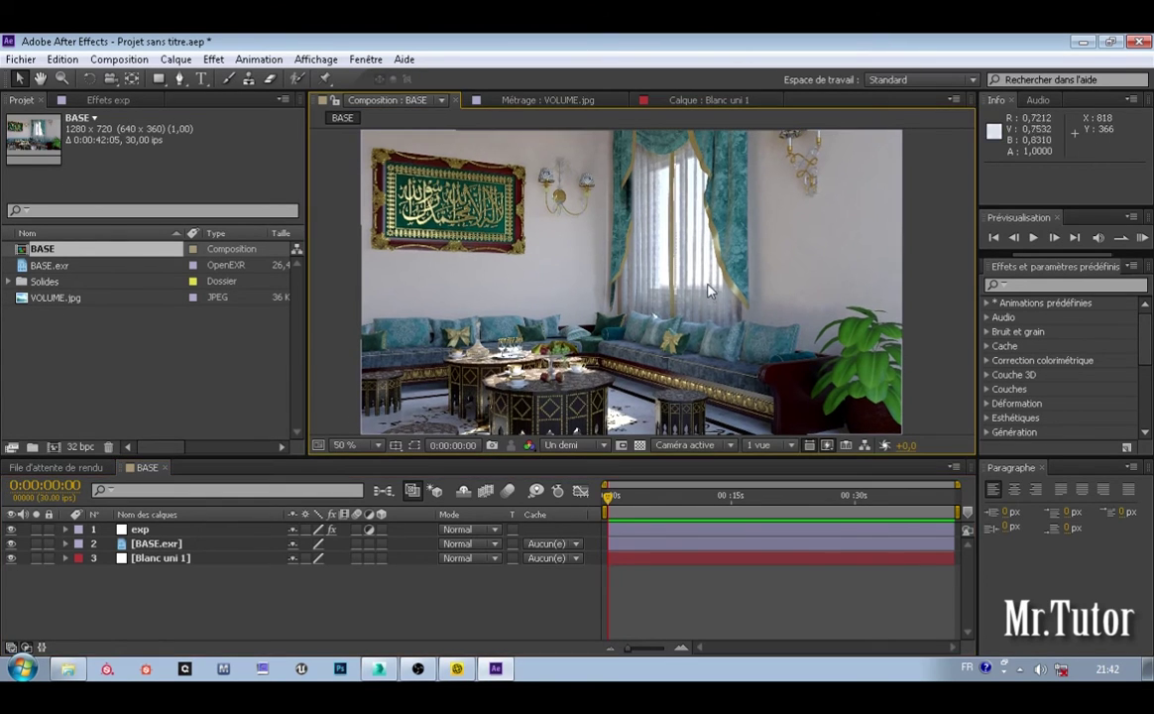
pyautogui.moveTo(54, 298); pyautogui.dragTo(121, 529)
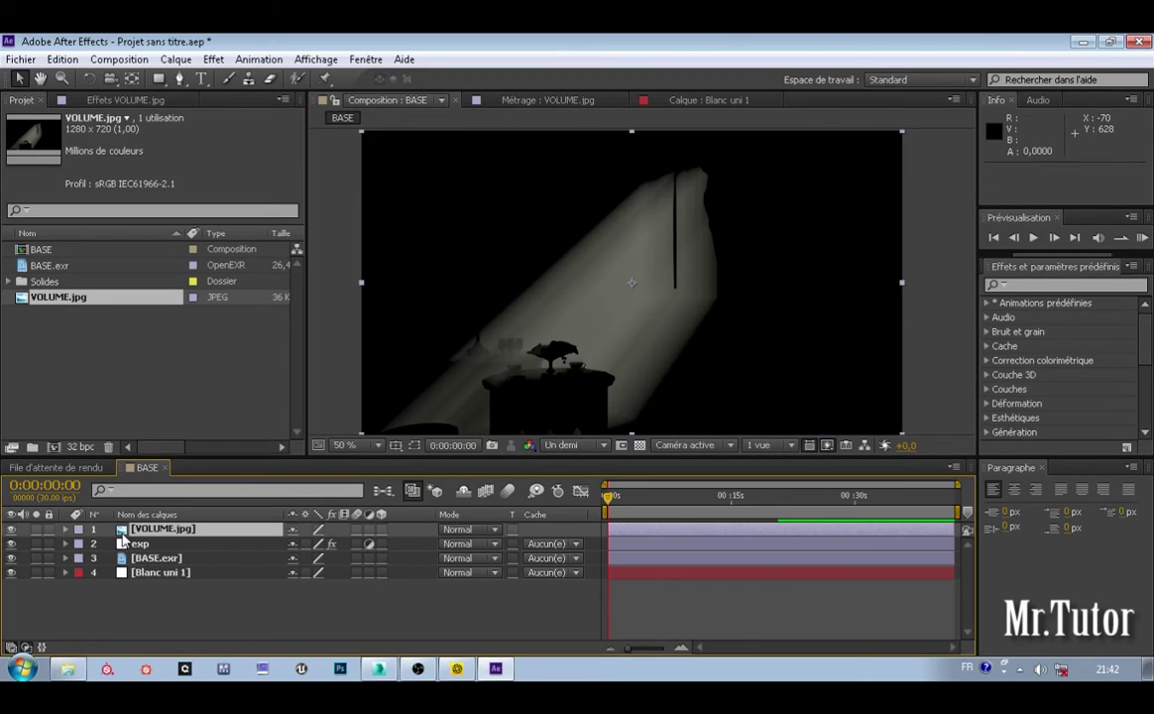
pyautogui.click(480, 533)
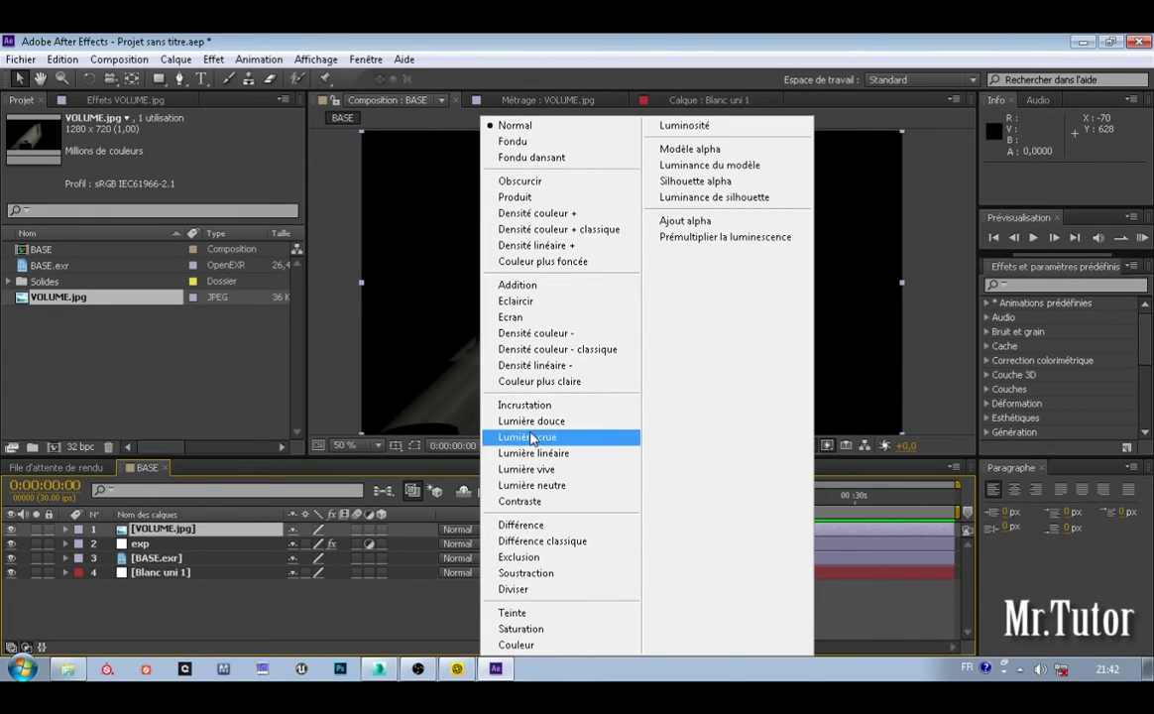
pyautogui.click(533, 286)
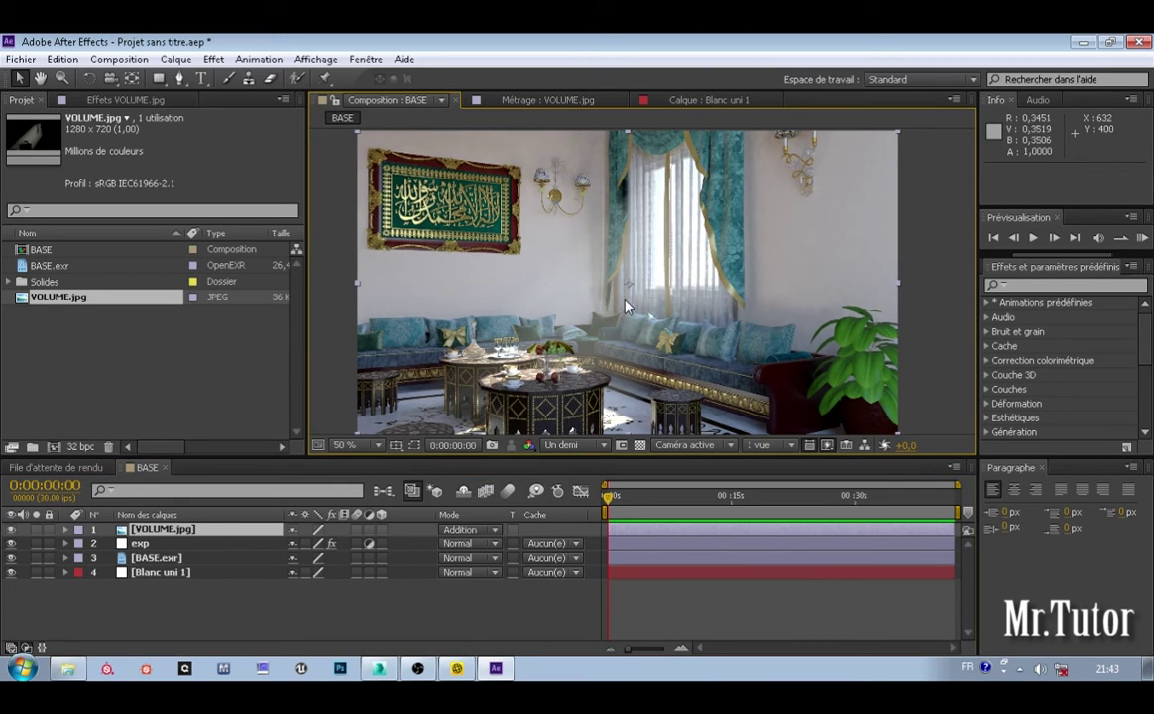
pyautogui.scroll(1, 624, 298)
pyautogui.moveTo(624, 297); pyautogui.dragTo(600, 308, button='middle')
pyautogui.scroll(-2, 611, 309)
pyautogui.scroll(1, 610, 304)
# Step: Set the exp layer's blending mode to Eclaircir and compare the result, leaving VOLUME.jpg on Addition
pyautogui.click(487, 543)
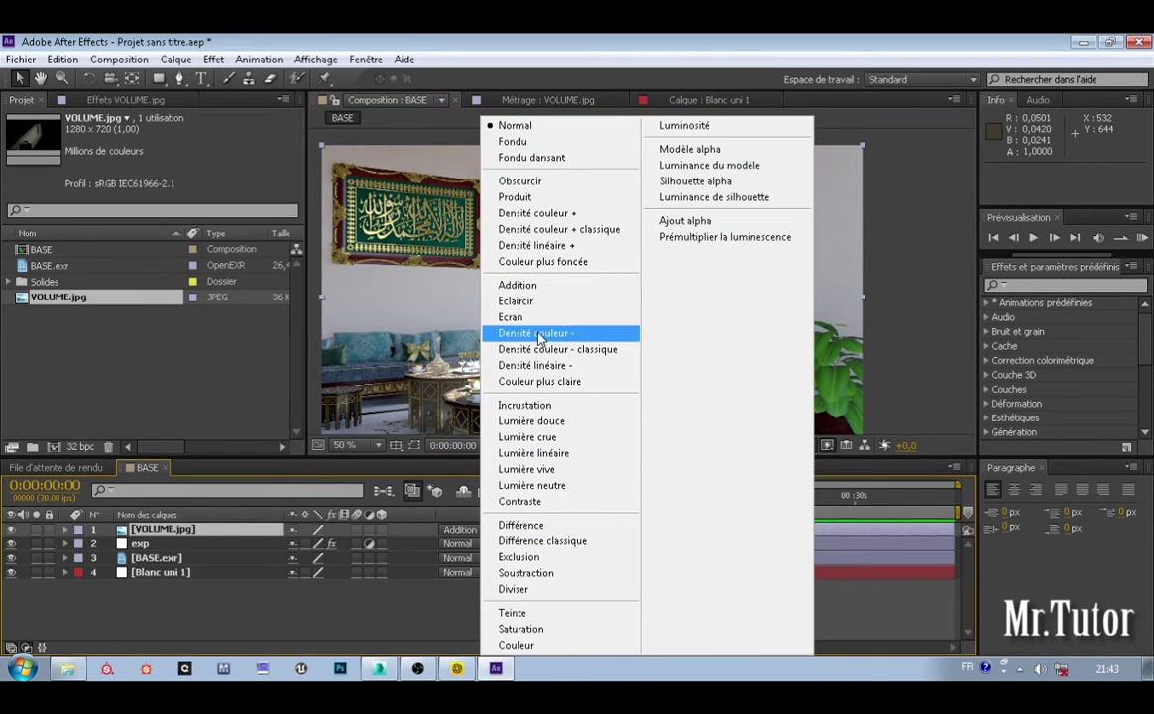
pyautogui.click(541, 300)
pyautogui.scroll(2, 587, 326)
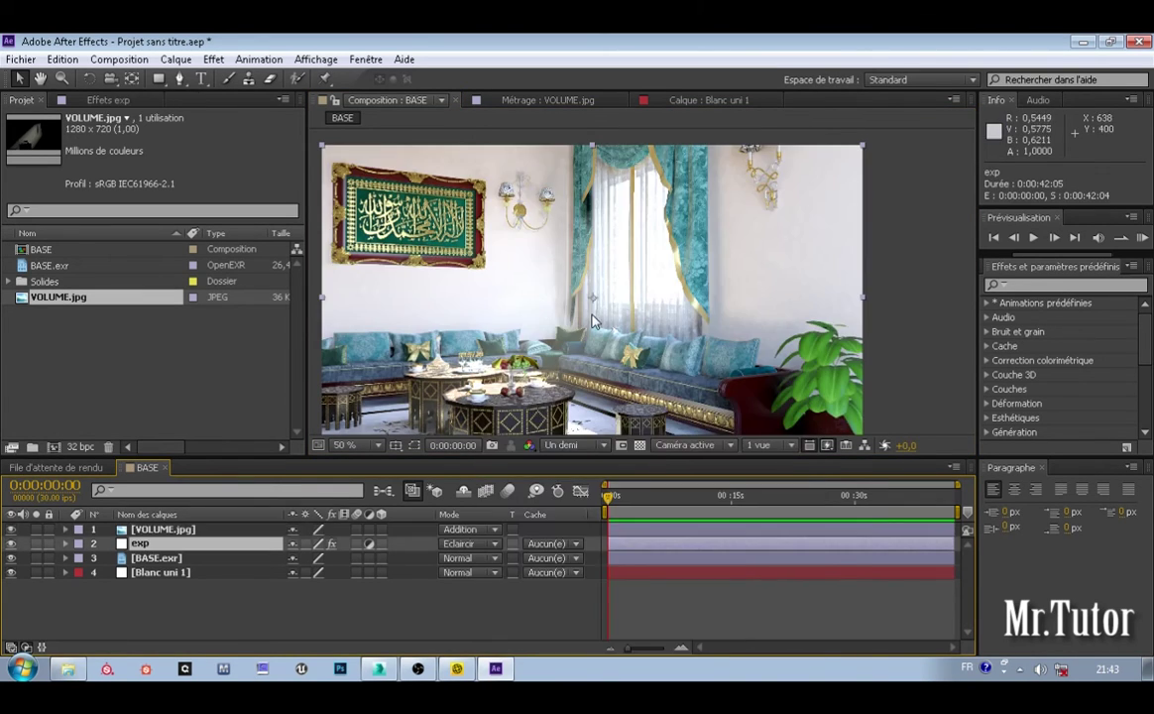
pyautogui.scroll(-2, 591, 316)
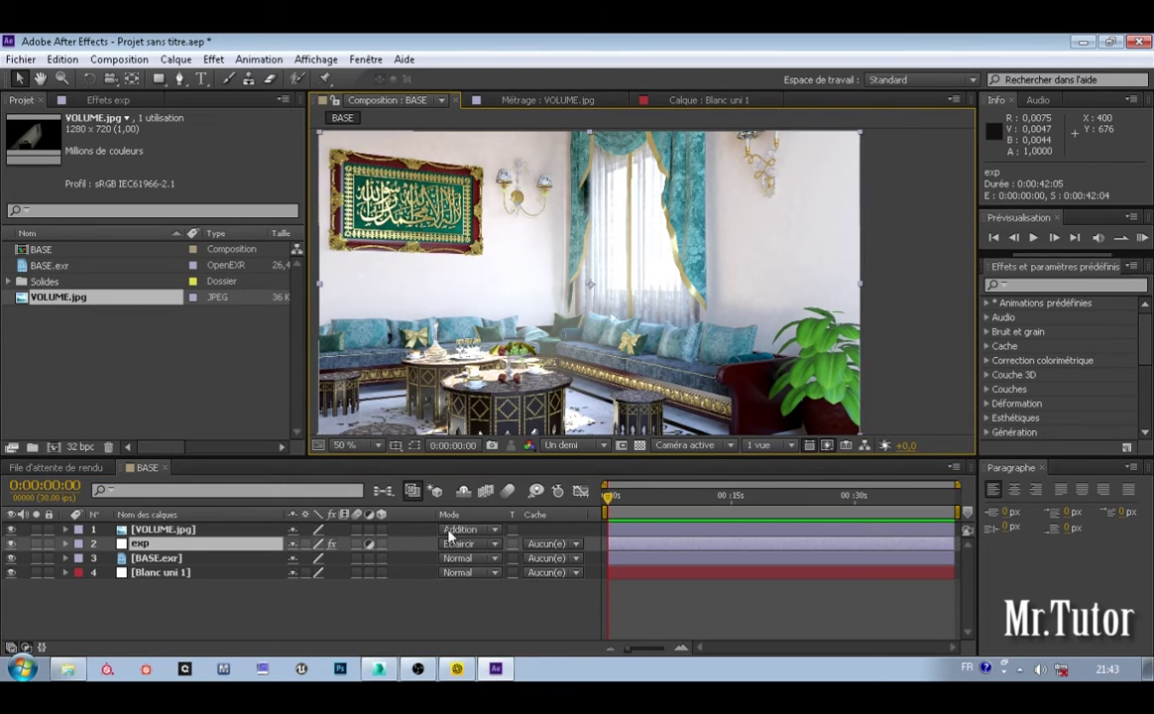
pyautogui.click(457, 530)
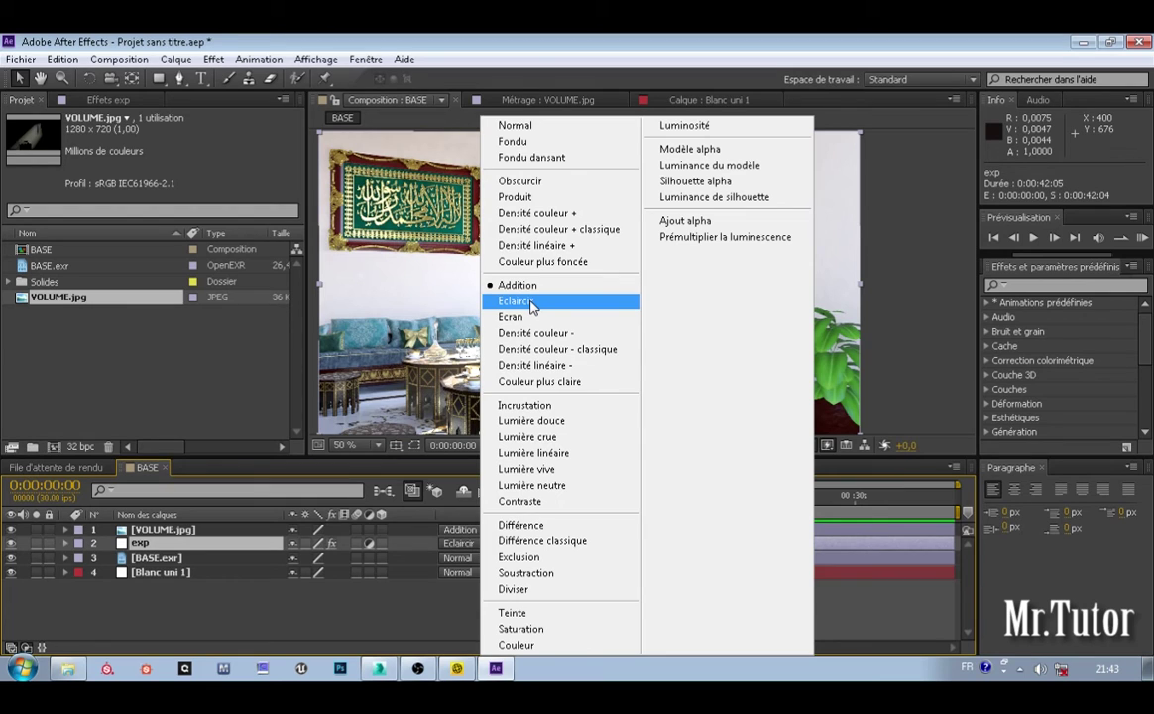
pyautogui.click(317, 619)
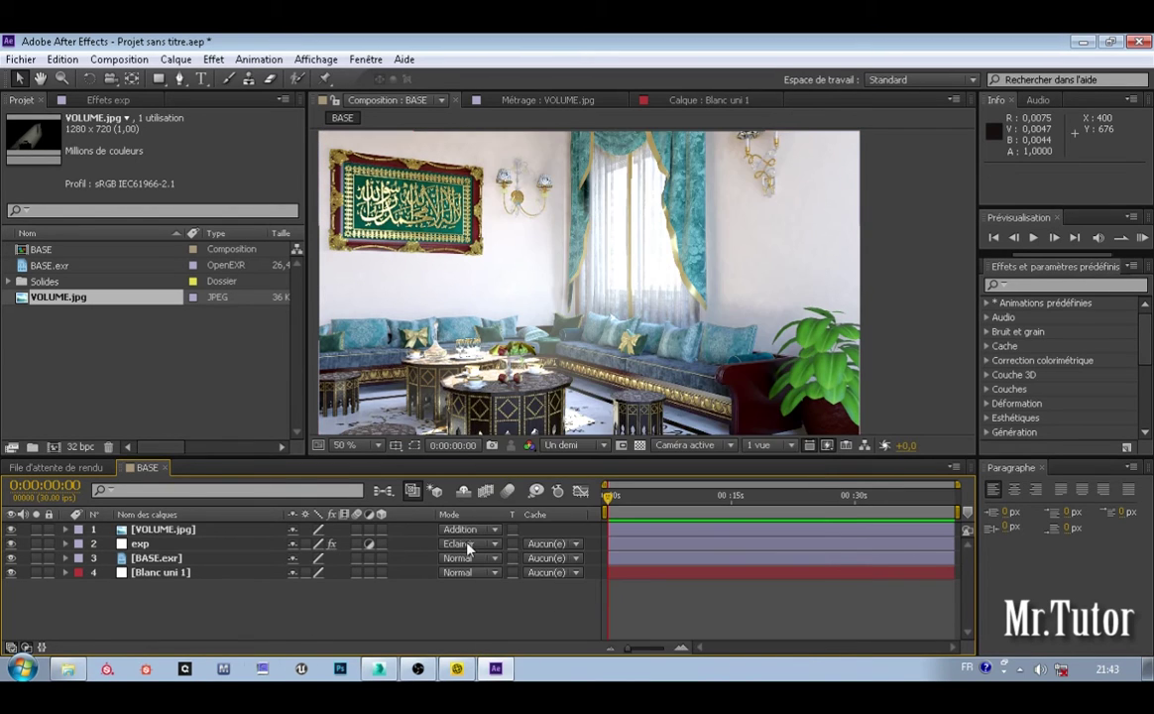
# Step: Return the exp layer's blending mode to Normal
pyautogui.click(457, 543)
pyautogui.click(526, 126)
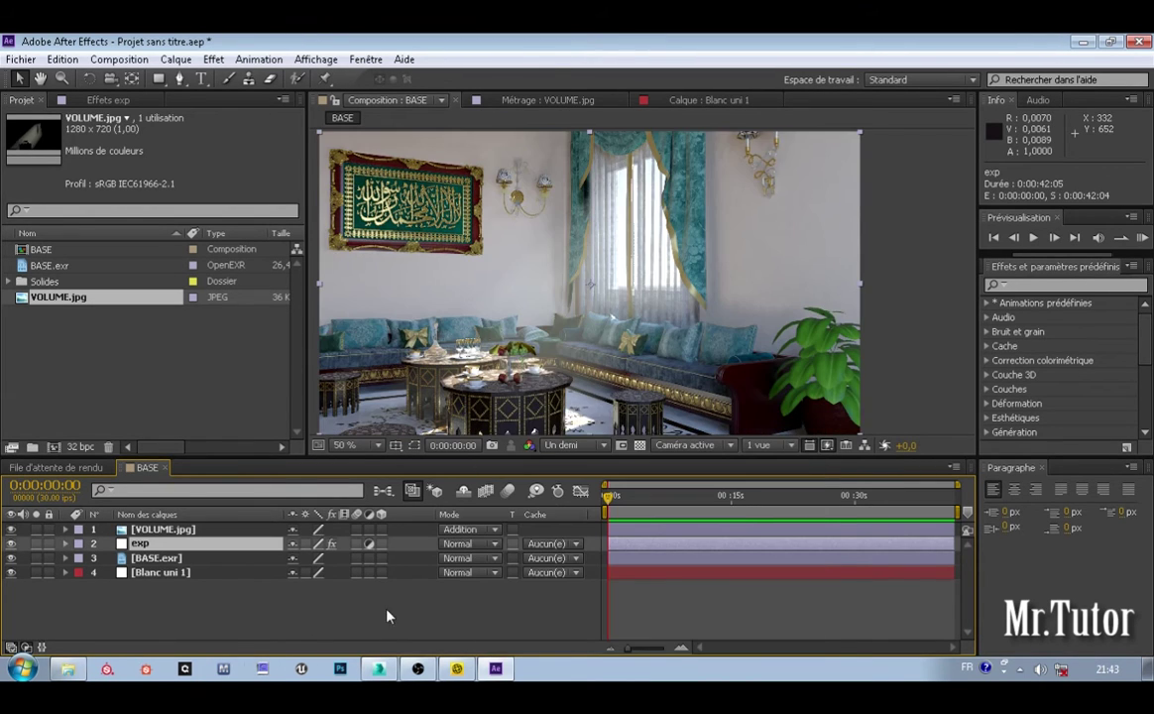
# Step: Try the Eclaircir blending mode on the VOLUME.jpg layer, inspect the window area, and return the layer to Addition
pyautogui.click(154, 530)
pyautogui.click(461, 528)
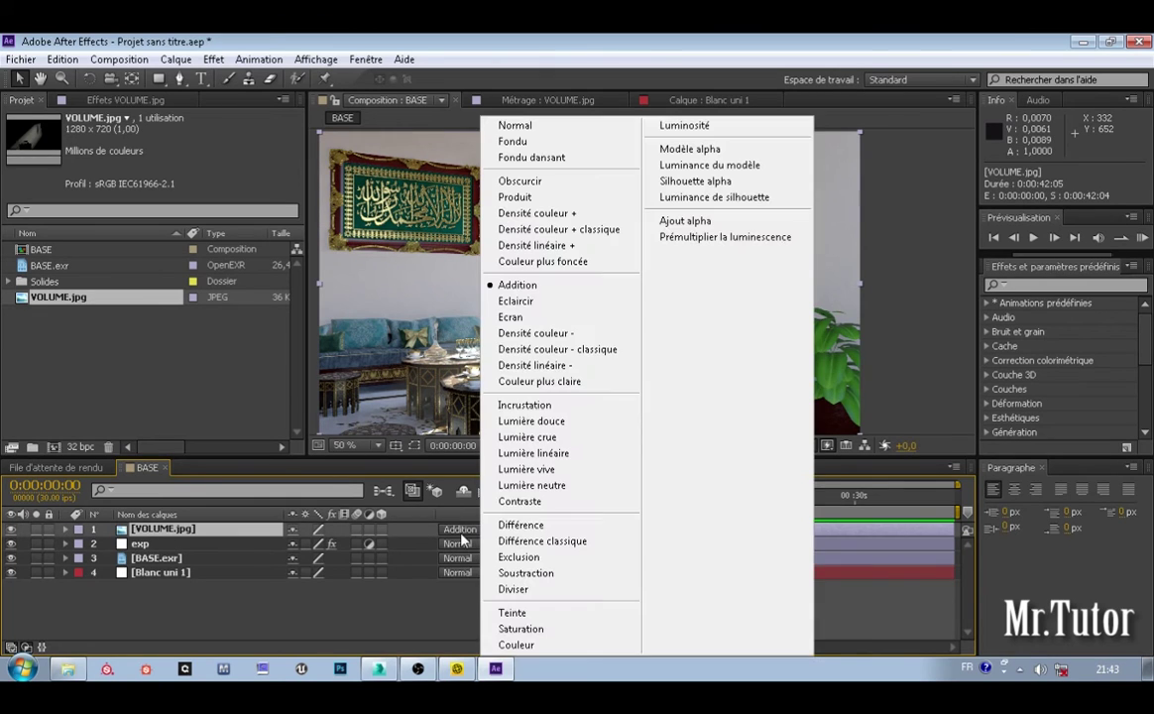
pyautogui.click(534, 306)
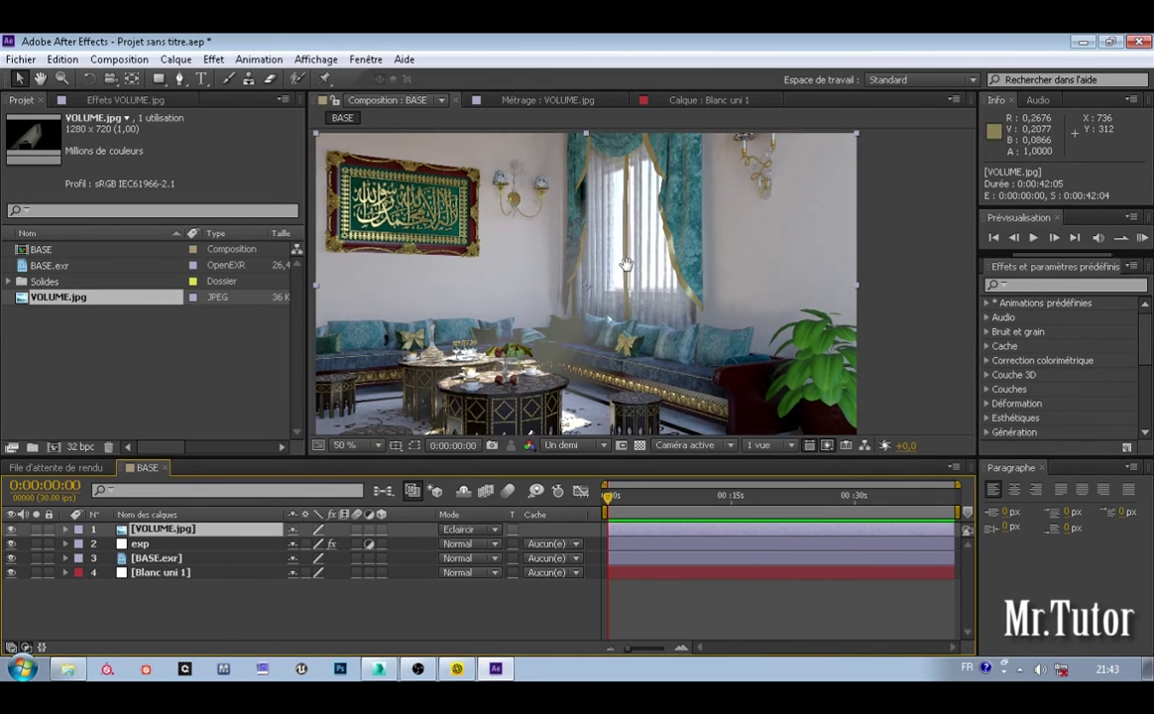
pyautogui.scroll(1, 624, 268)
pyautogui.moveTo(595, 277); pyautogui.dragTo(625, 242, button='middle')
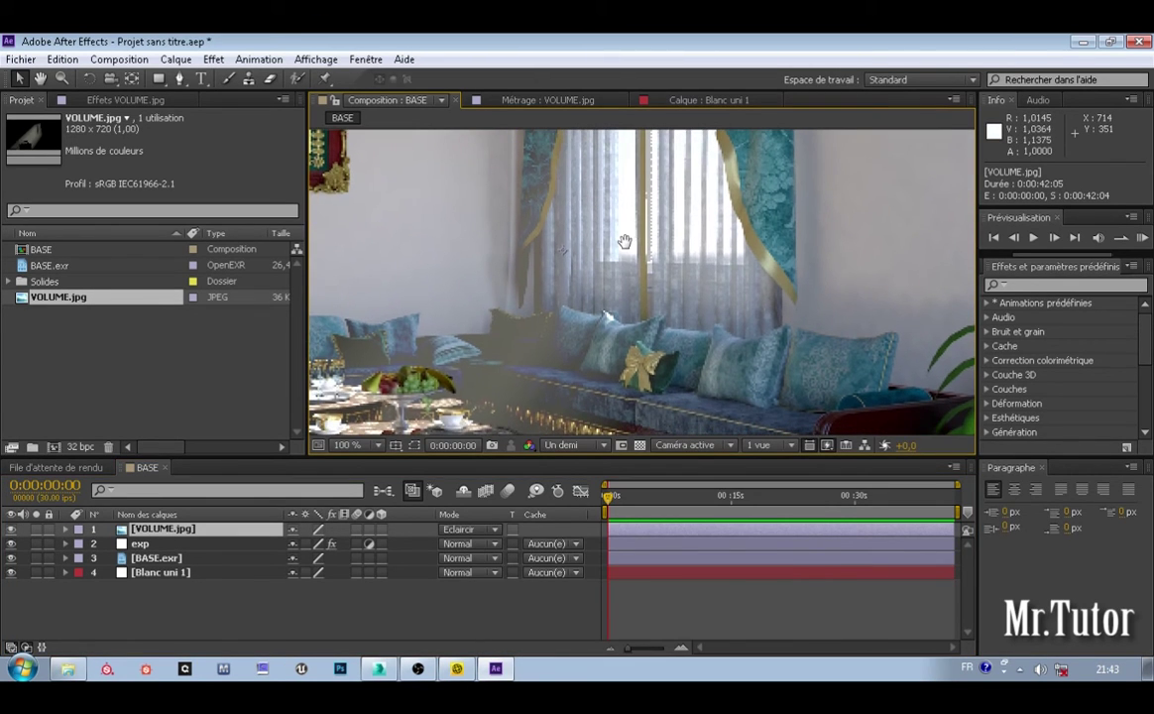
pyautogui.click(461, 530)
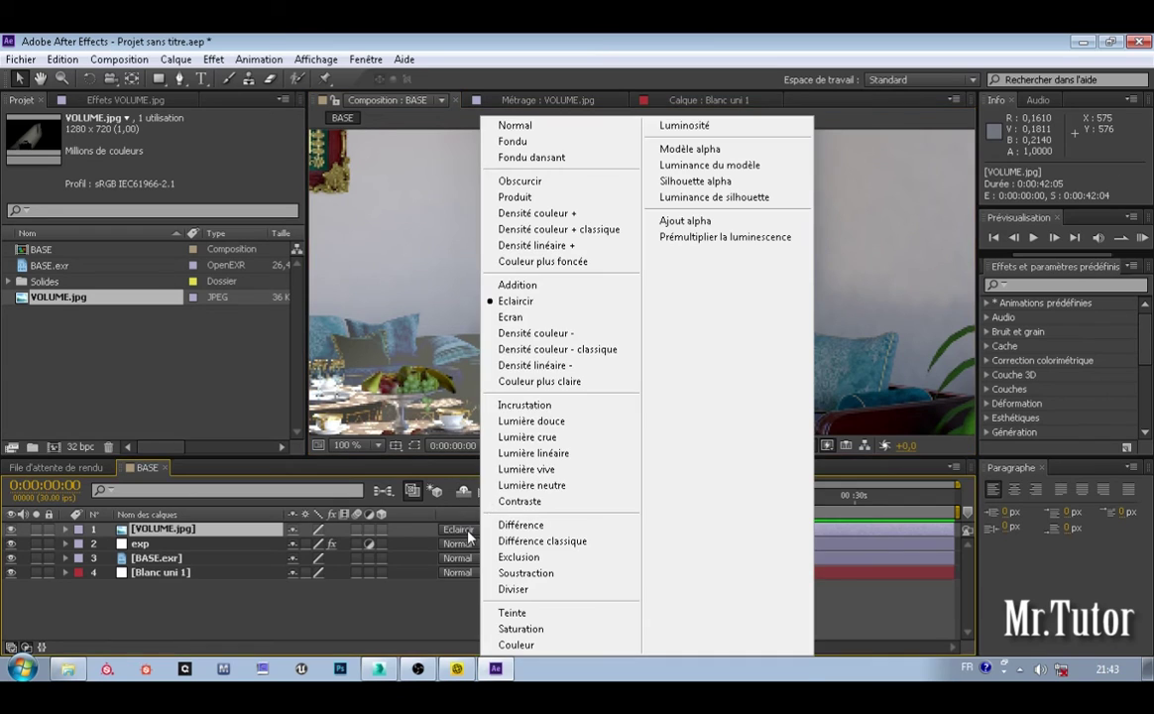
pyautogui.click(534, 288)
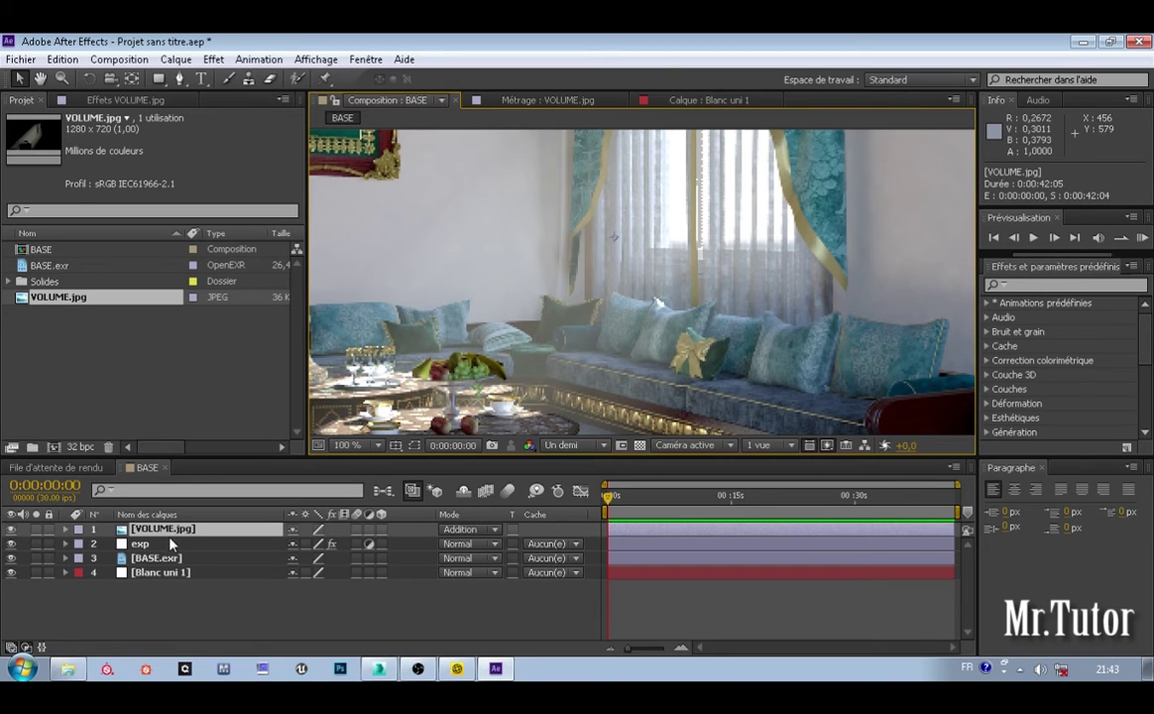
# Step: Duplicate the VOLUME.jpg layer and inspect the strengthened light beam in the composition
pyautogui.hotkey('ctrl', 'd')
pyautogui.moveTo(614, 323); pyautogui.dragTo(657, 296)
pyautogui.scroll(-1, 657, 297)
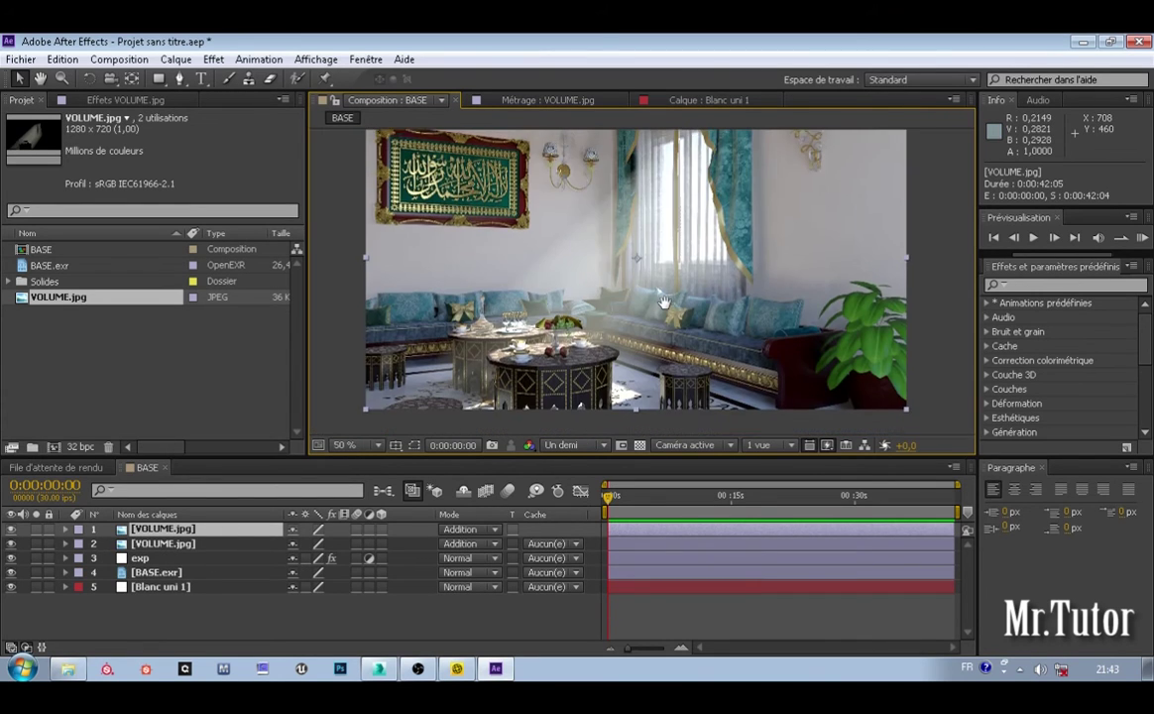
pyautogui.moveTo(669, 293); pyautogui.dragTo(688, 319, button='middle')
pyautogui.scroll(1, 687, 308)
pyautogui.scroll(-1, 682, 310)
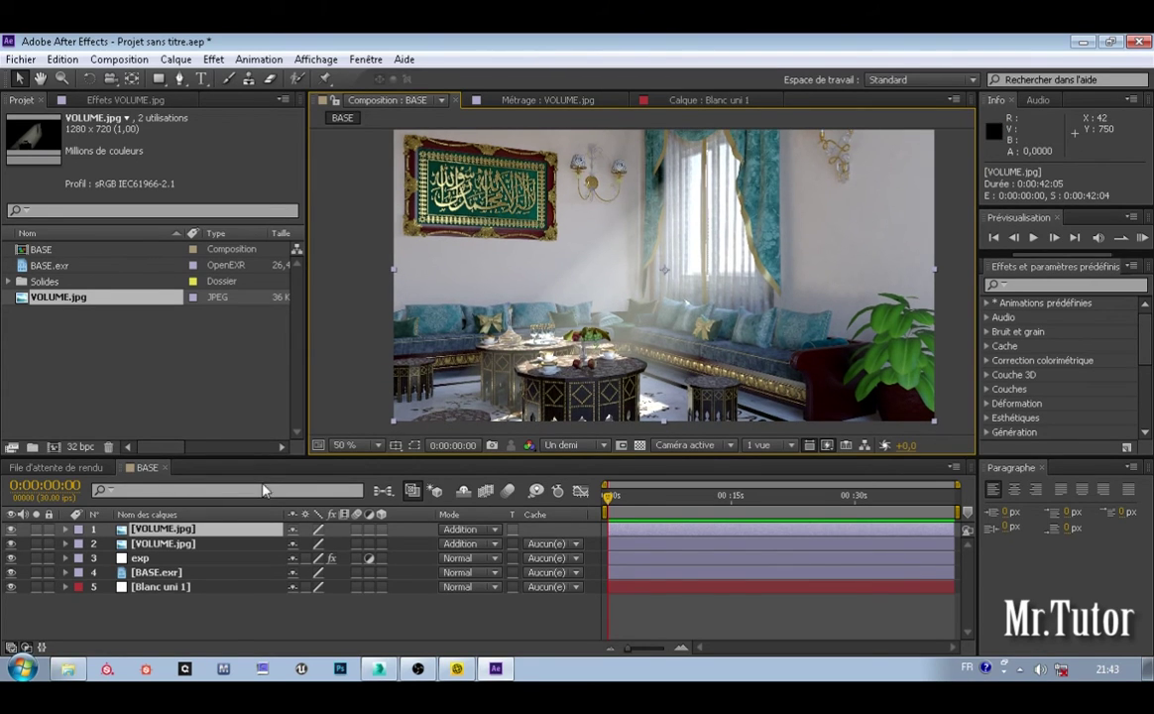
# Step: Set the opacity of the top VOLUME.jpg layer to 20%
pyautogui.press('t')
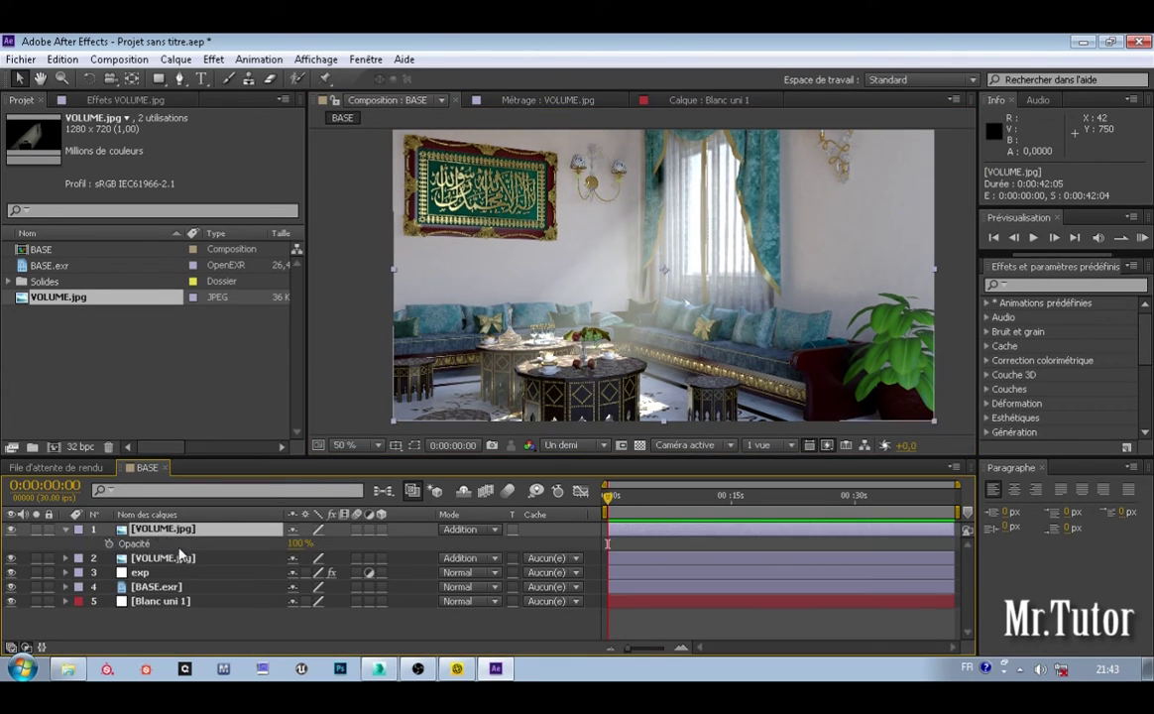
pyautogui.click(298, 543)
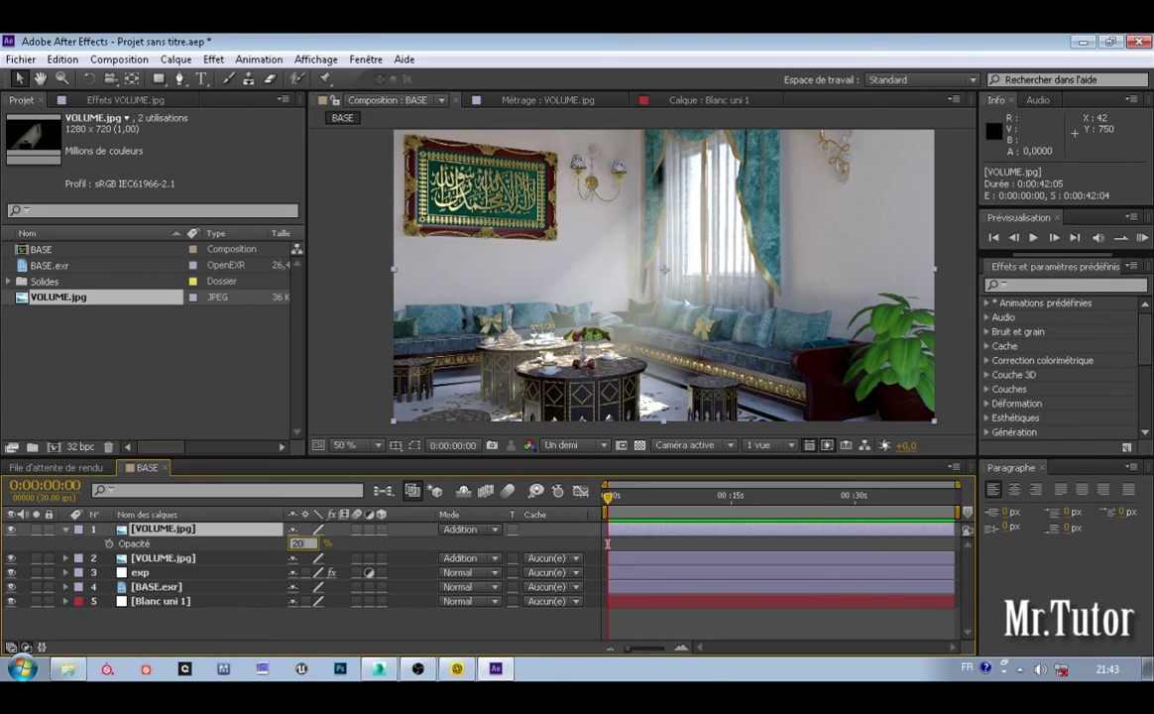
pyautogui.press('Return')
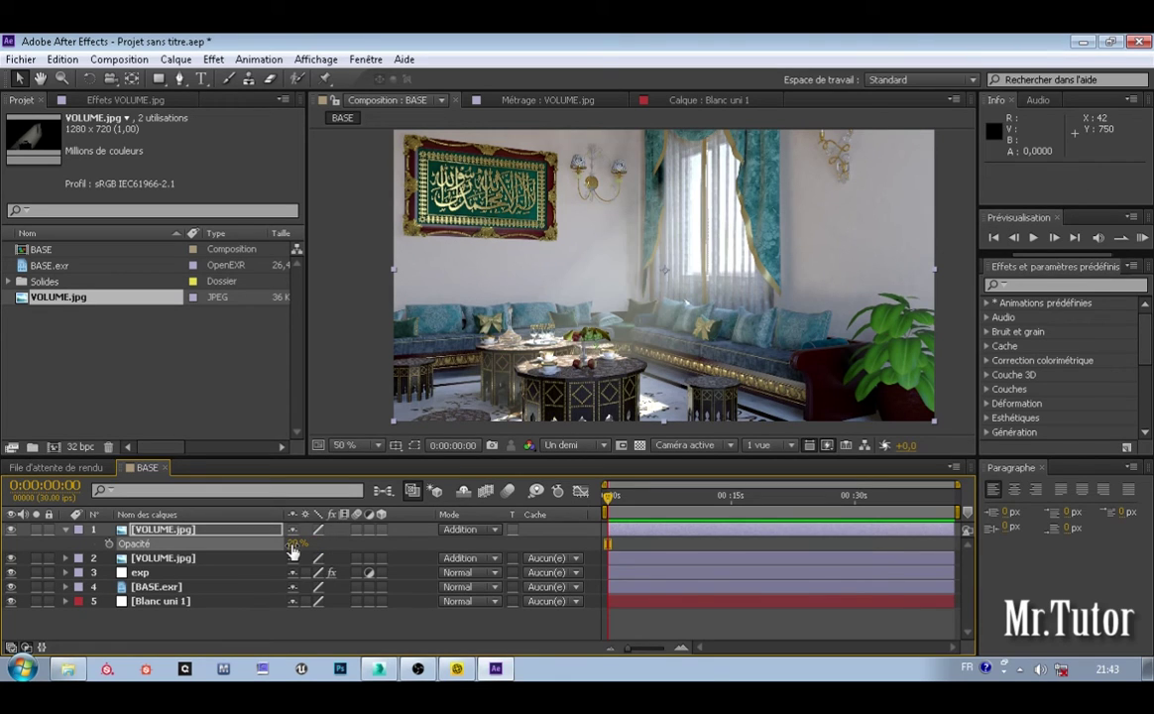
pyautogui.click(65, 531)
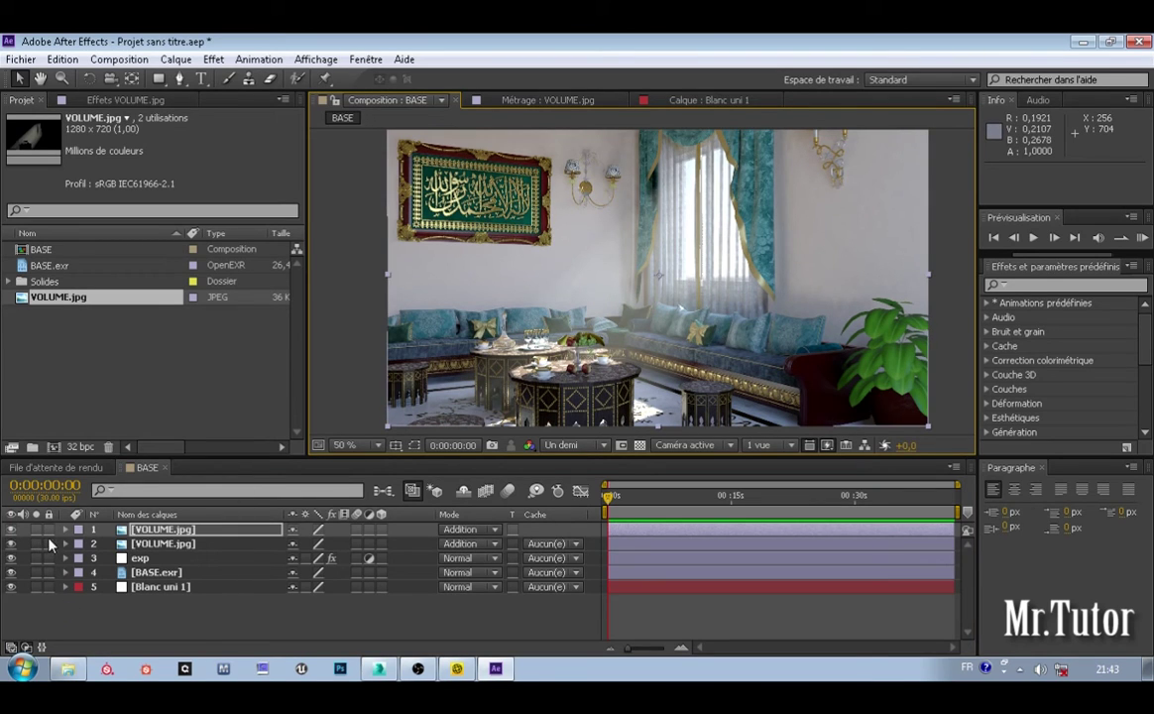
# Step: Hide and show both VOLUME.jpg layers to compare the salon with and without the light beam
pyautogui.moveTo(11, 529); pyautogui.dragTo(12, 546)
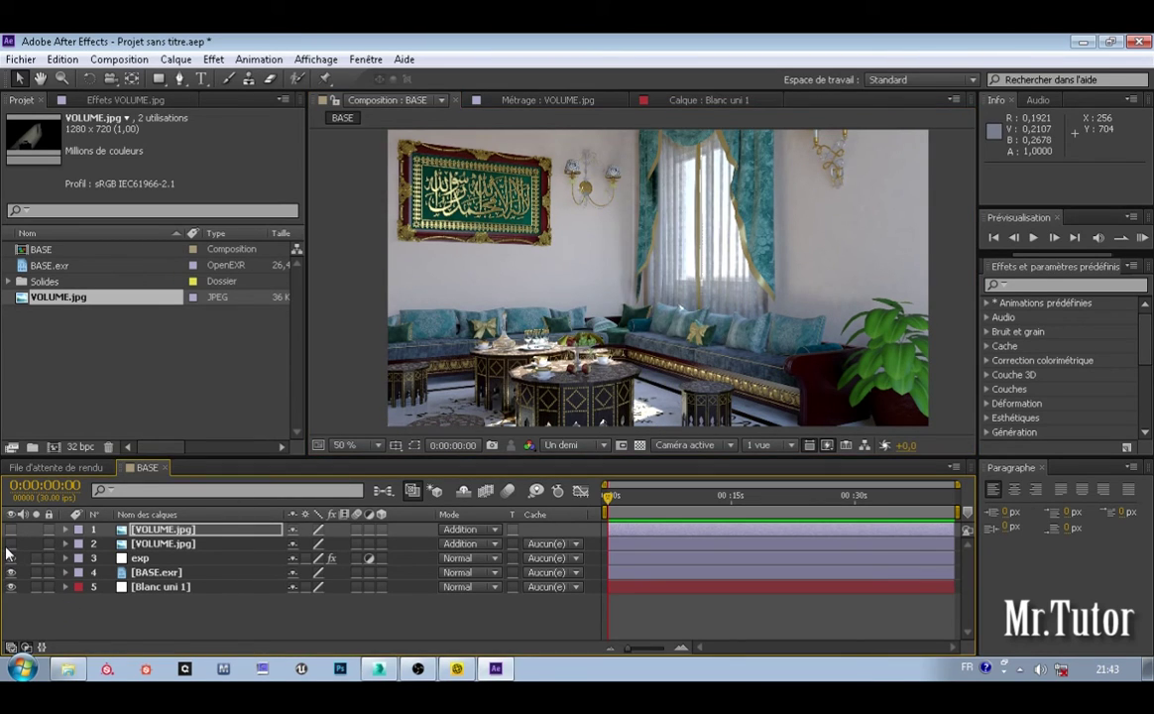
pyautogui.moveTo(11, 529); pyautogui.dragTo(11, 544)
pyautogui.click(182, 615)
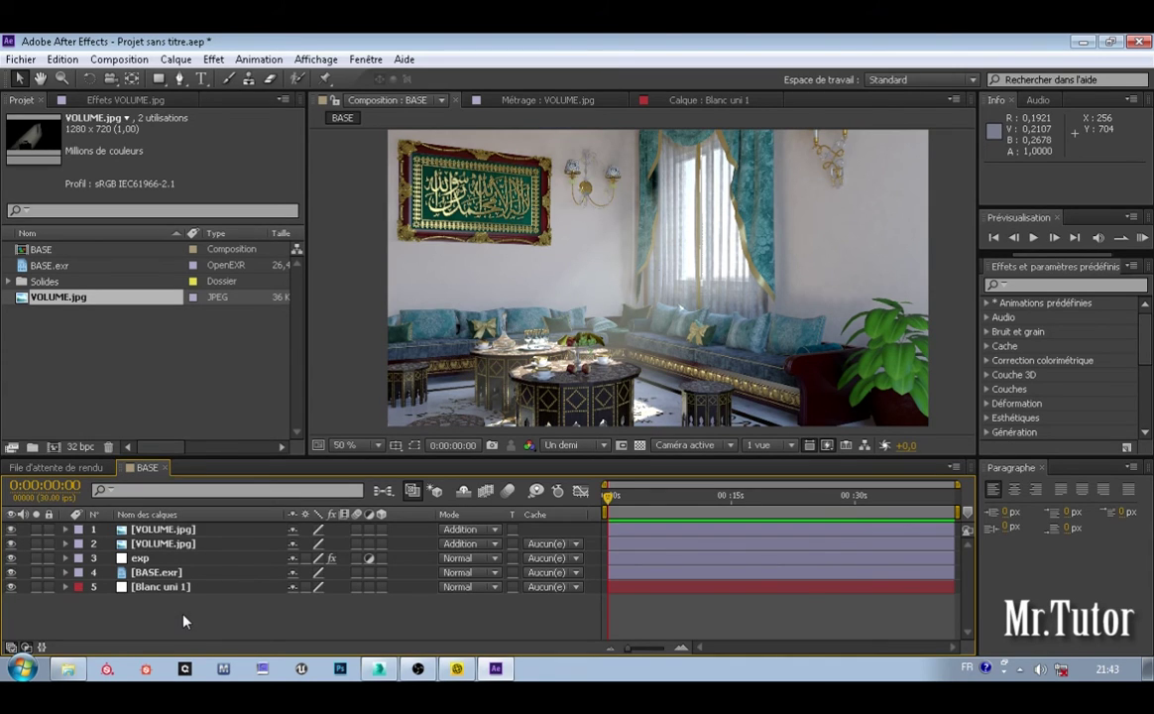
# Step: Add an adjustment layer at the top of the BASE composition and apply the Teinte color correction effect to it
pyautogui.click(159, 531)
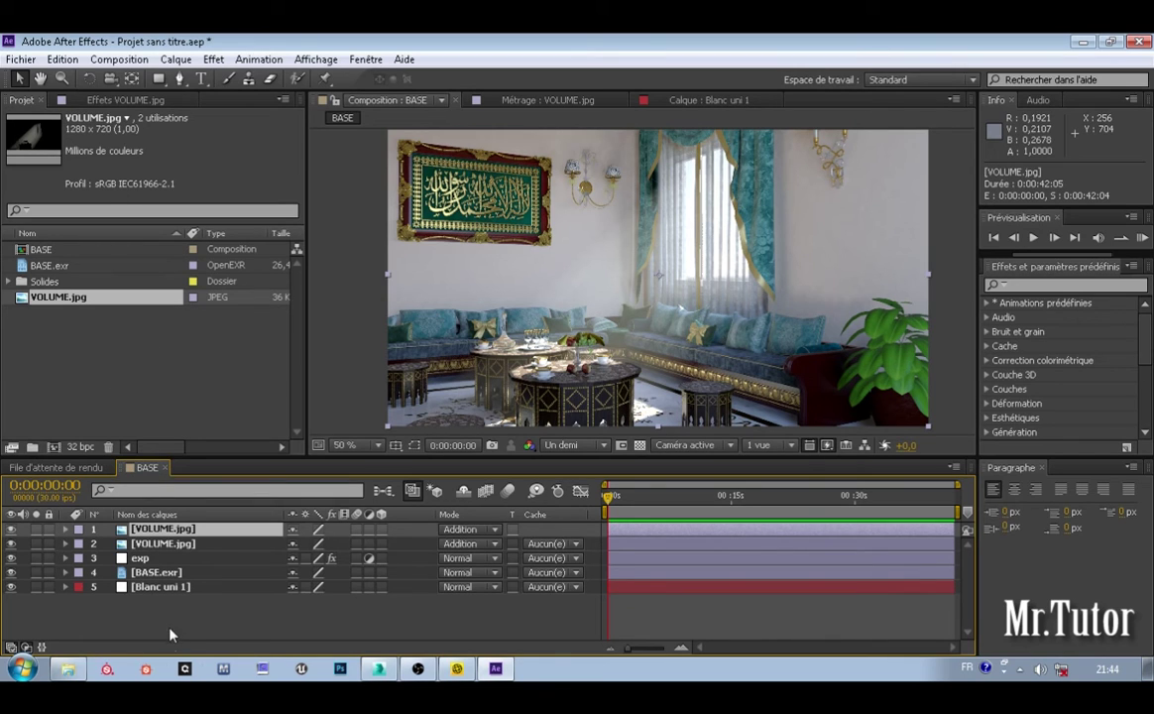
pyautogui.rightClick(169, 617)
pyautogui.moveTo(284, 435)
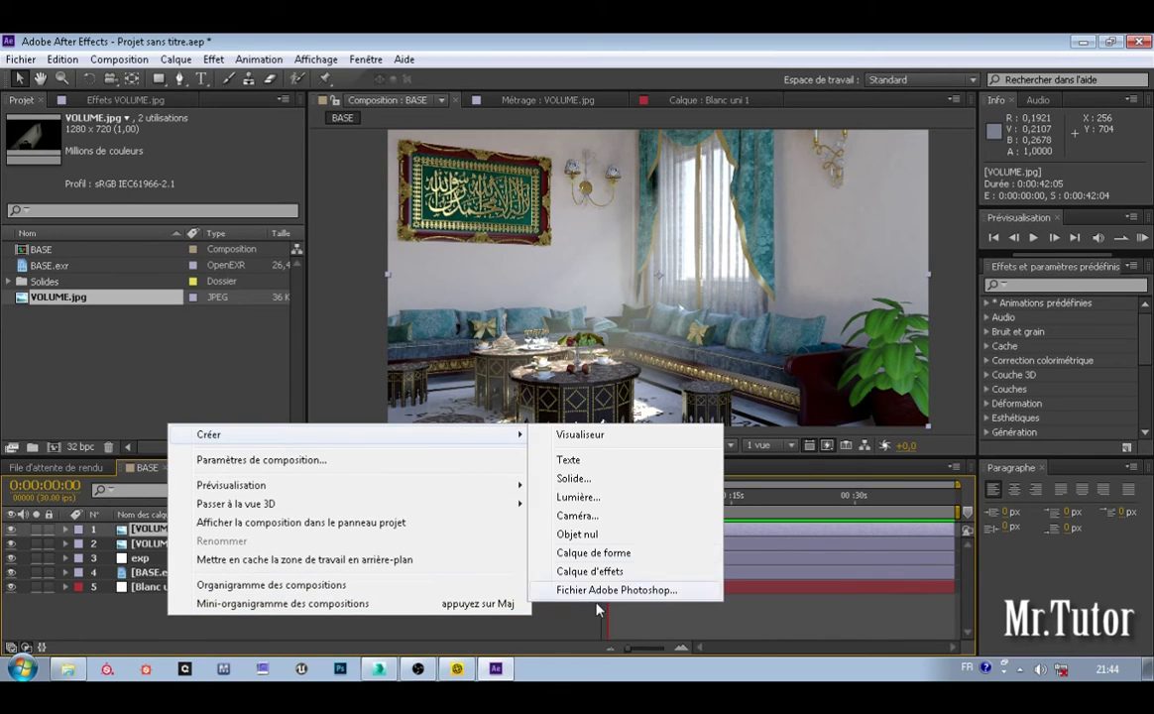
pyautogui.click(590, 571)
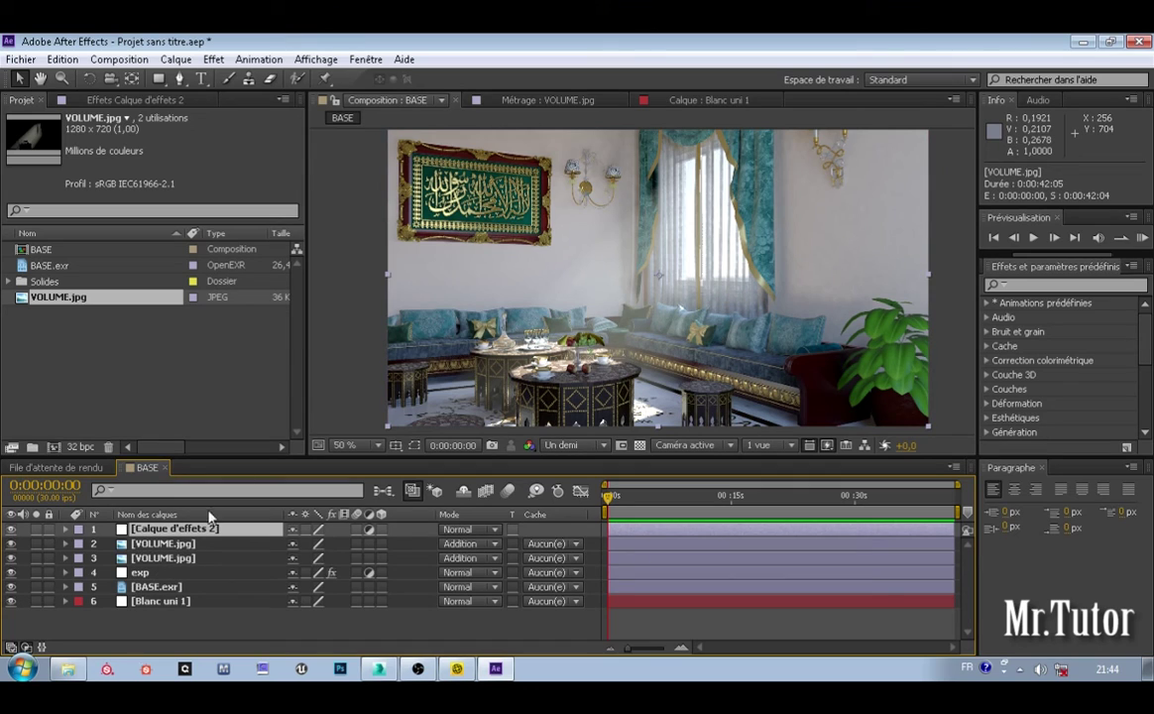
pyautogui.click(214, 58)
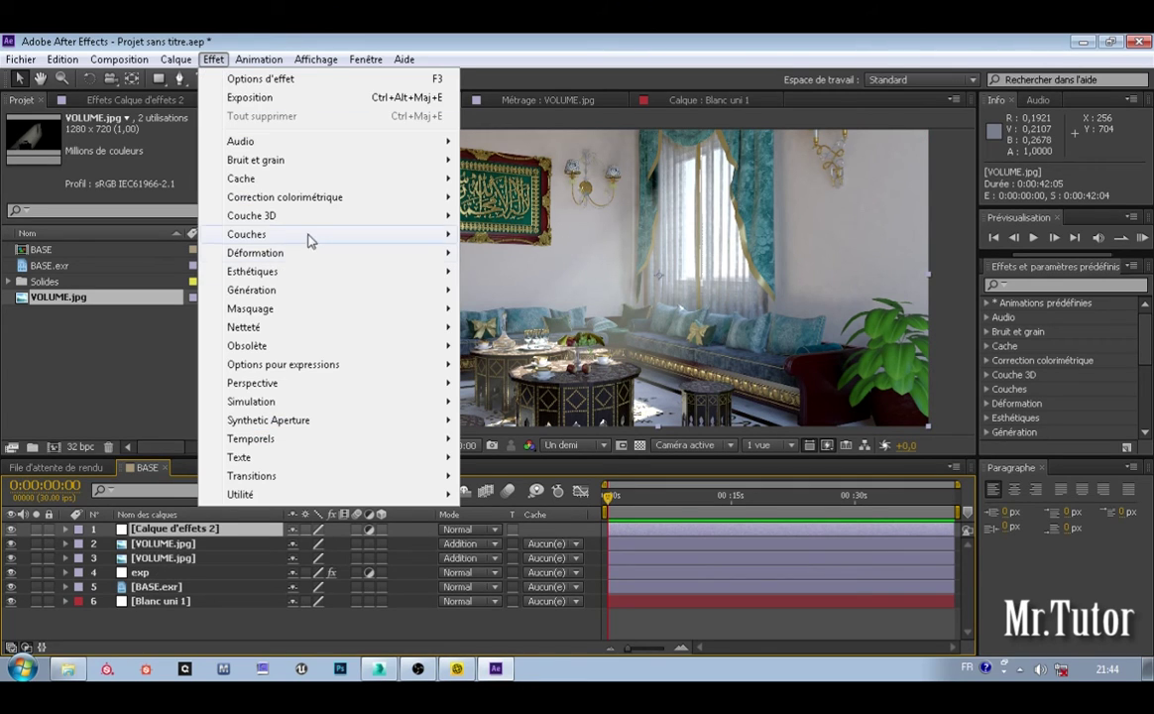
pyautogui.moveTo(323, 203)
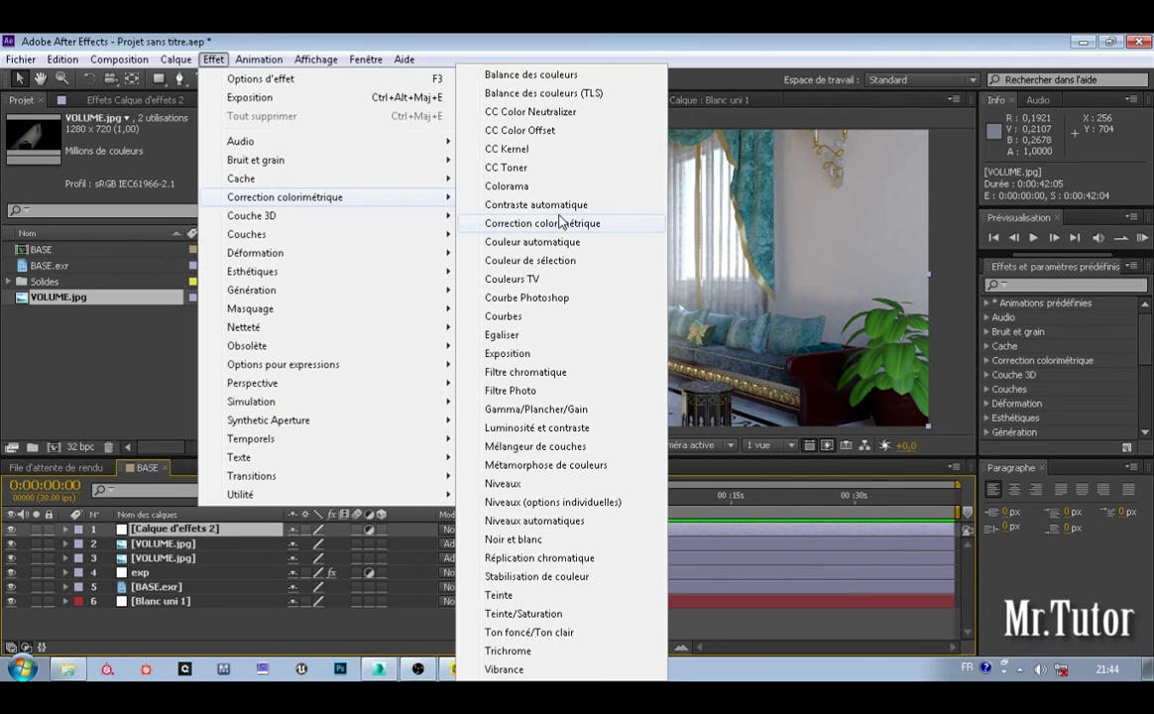
pyautogui.click(498, 594)
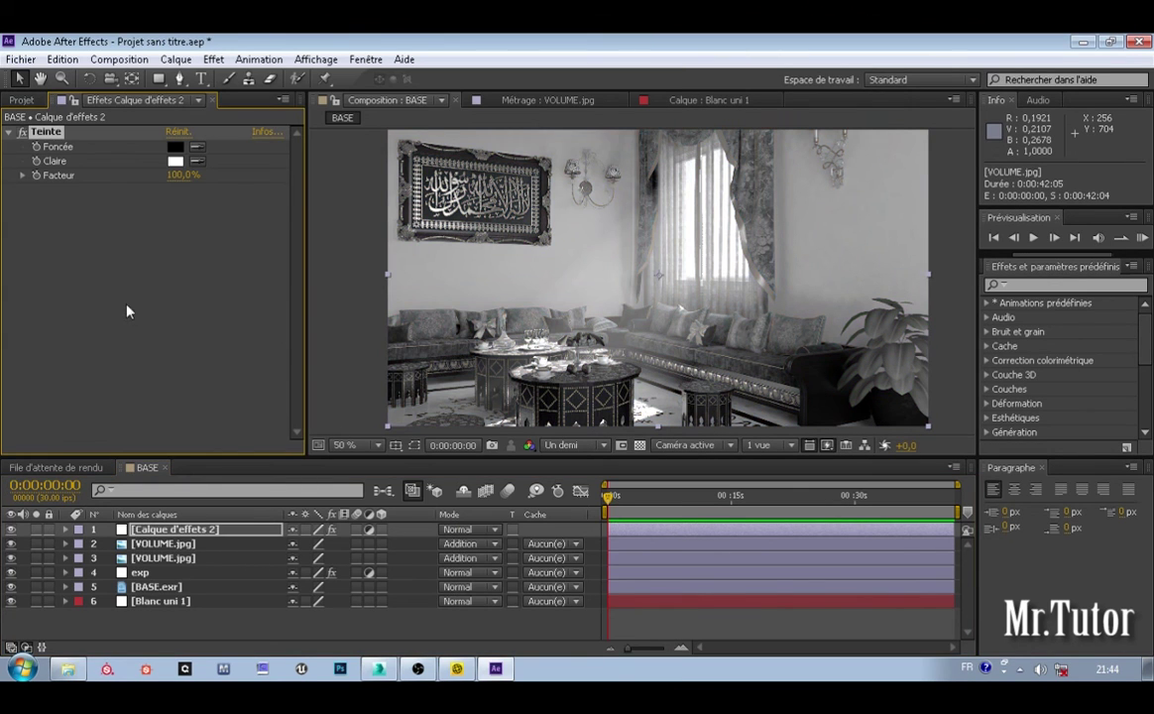
# Step: Set the Teinte effect's Foncée color to a very dark blue
pyautogui.click(176, 150)
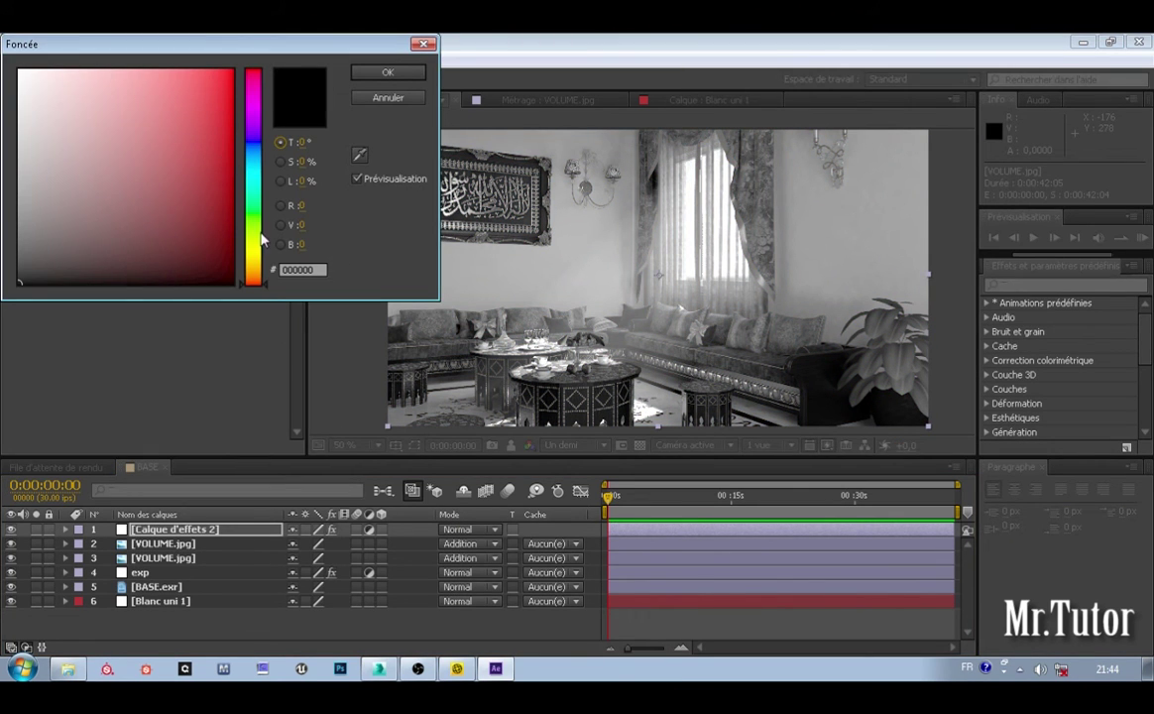
pyautogui.moveTo(234, 210); pyautogui.dragTo(241, 150)
pyautogui.moveTo(178, 256); pyautogui.dragTo(181, 277)
pyautogui.click(387, 71)
# Step: Set the Teinte effect's Claire color to a pale peach
pyautogui.click(177, 151)
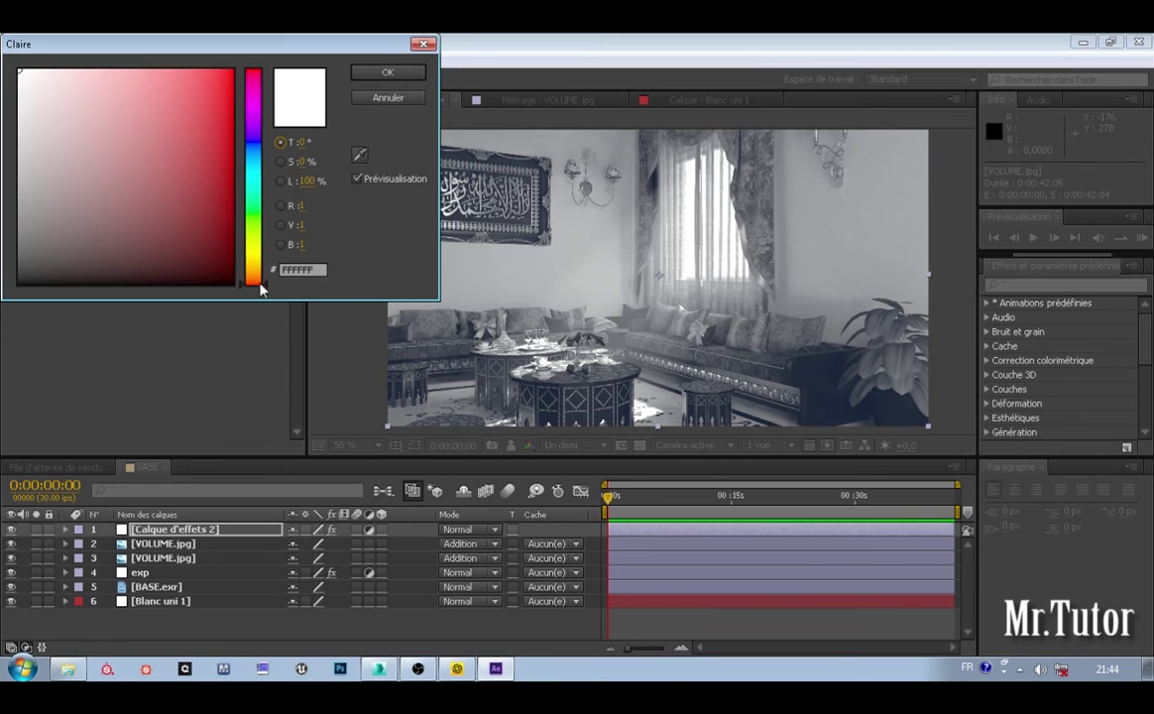
pyautogui.moveTo(260, 290); pyautogui.dragTo(258, 266)
pyautogui.moveTo(171, 148); pyautogui.dragTo(106, 73)
pyautogui.click(365, 73)
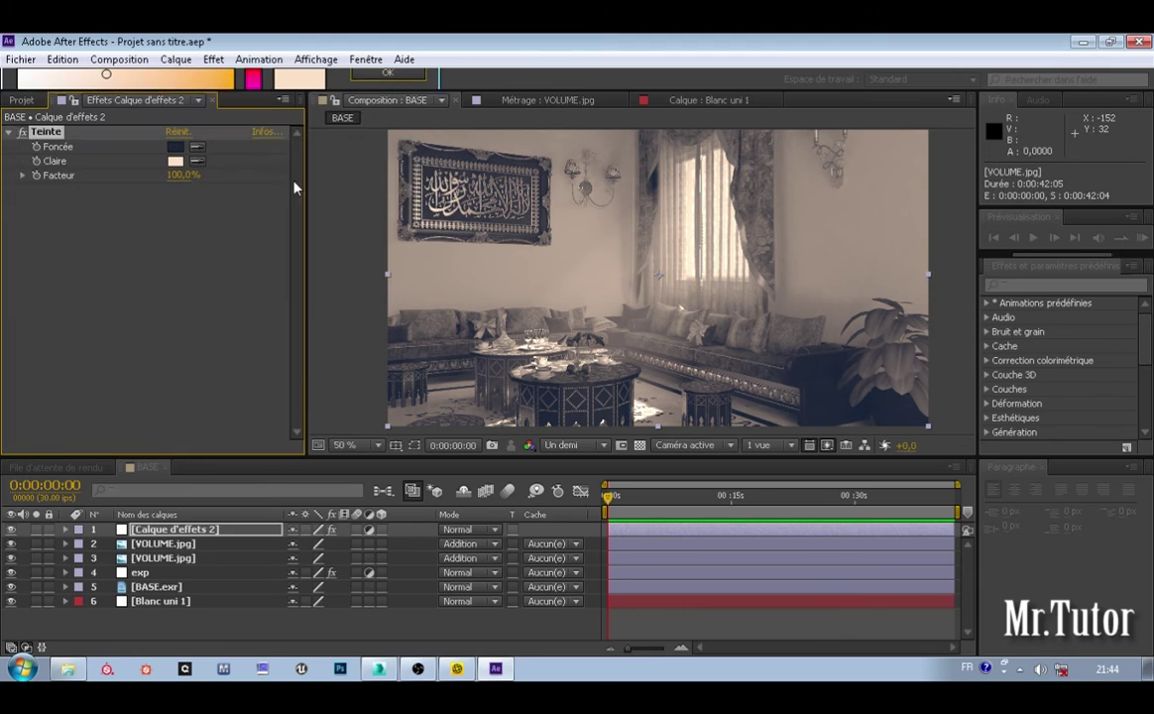
# Step: Try the Addition, Incrustation and Produit blending modes on the tinted adjustment layer
pyautogui.click(466, 528)
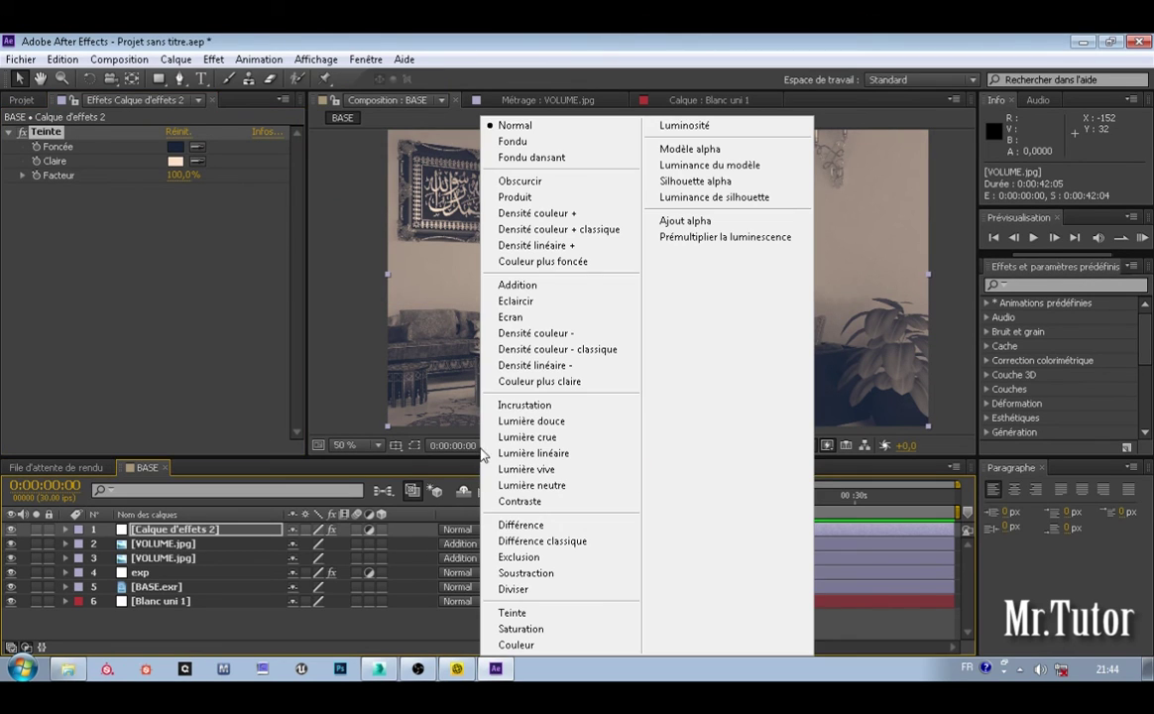
pyautogui.click(516, 285)
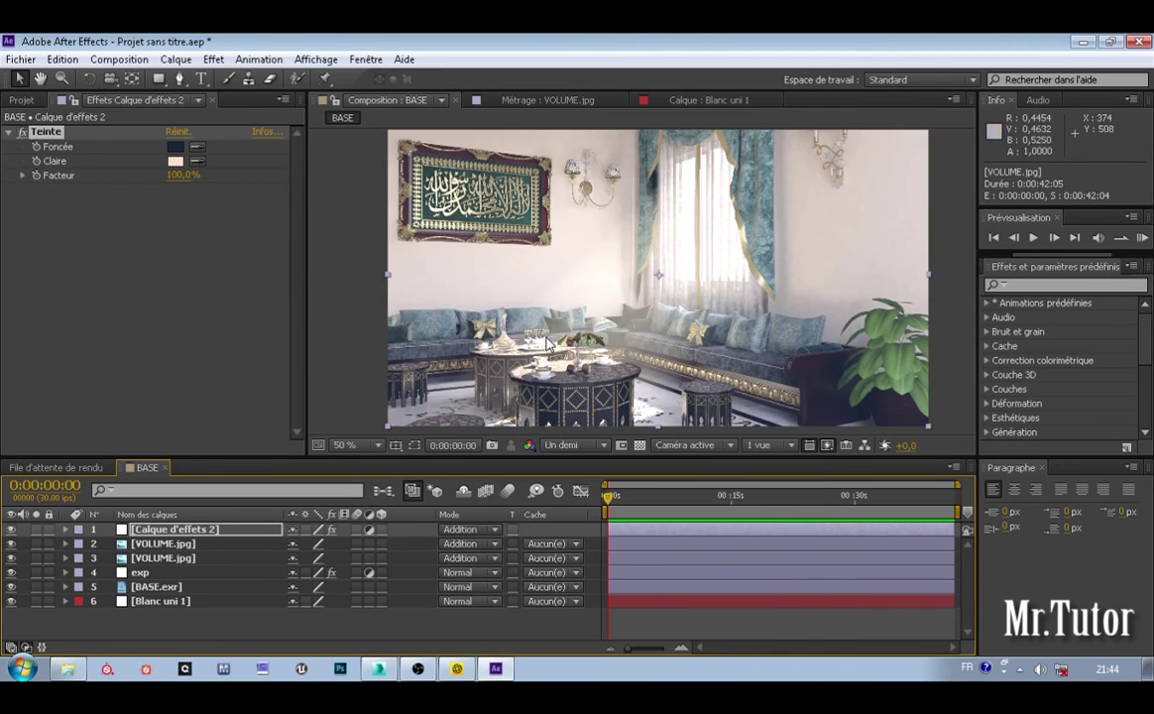
pyautogui.click(472, 528)
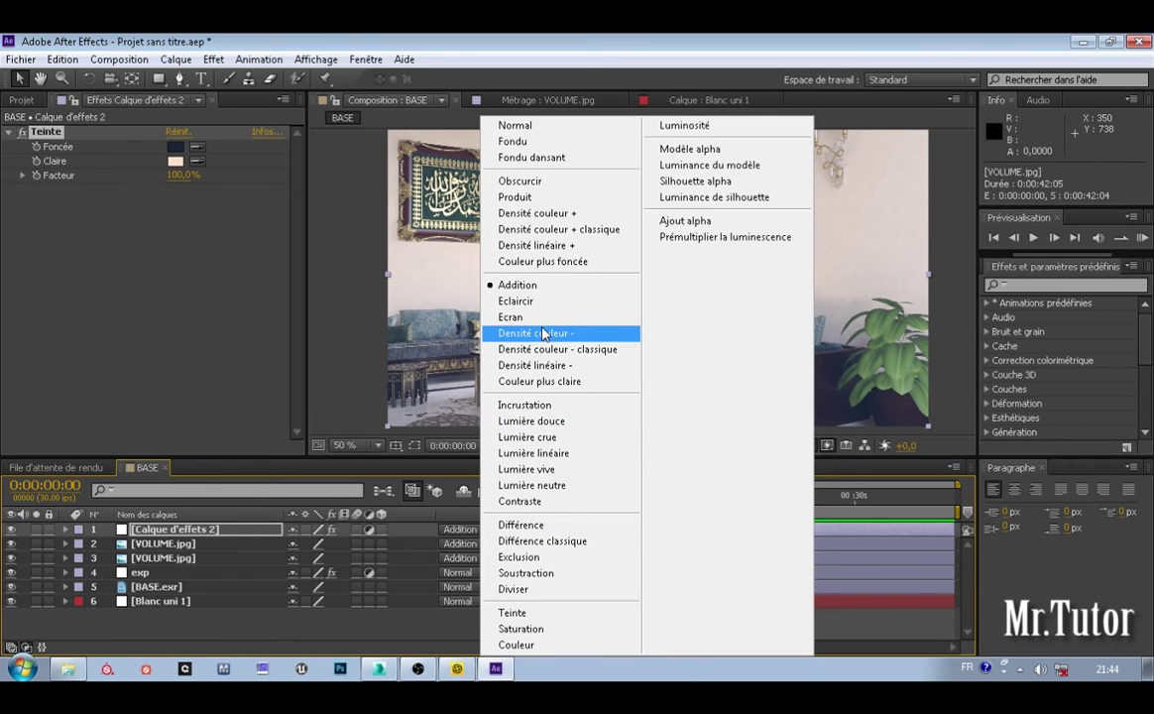
pyautogui.click(526, 405)
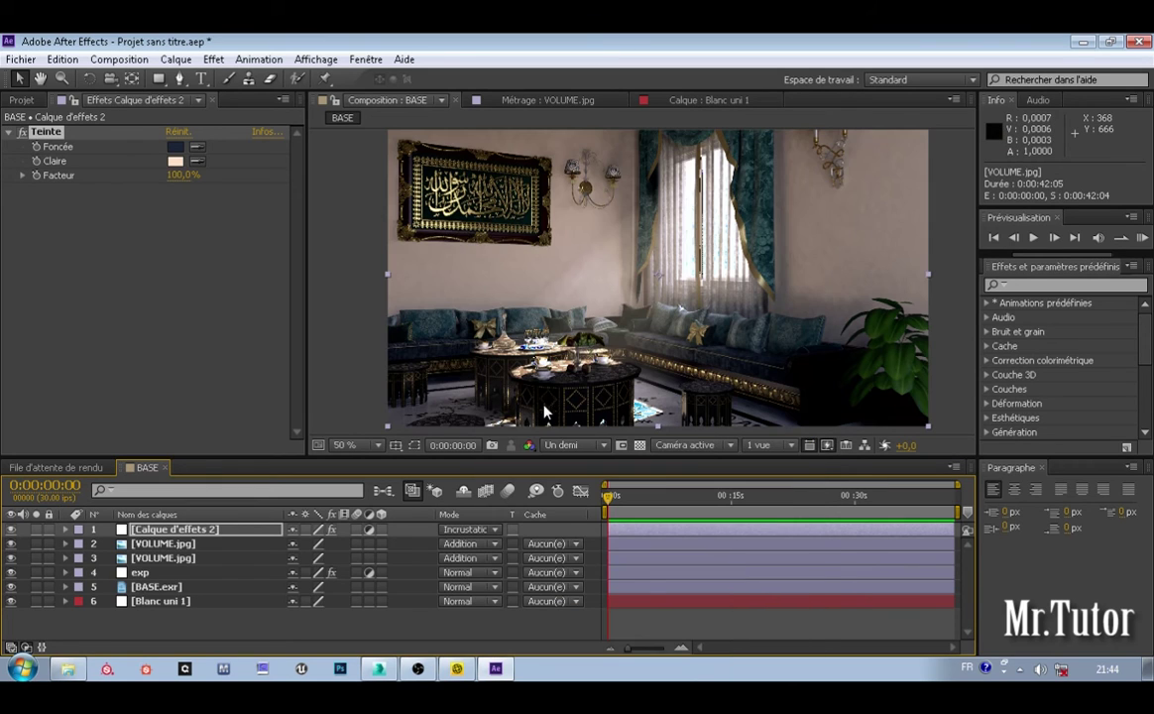
pyautogui.click(464, 528)
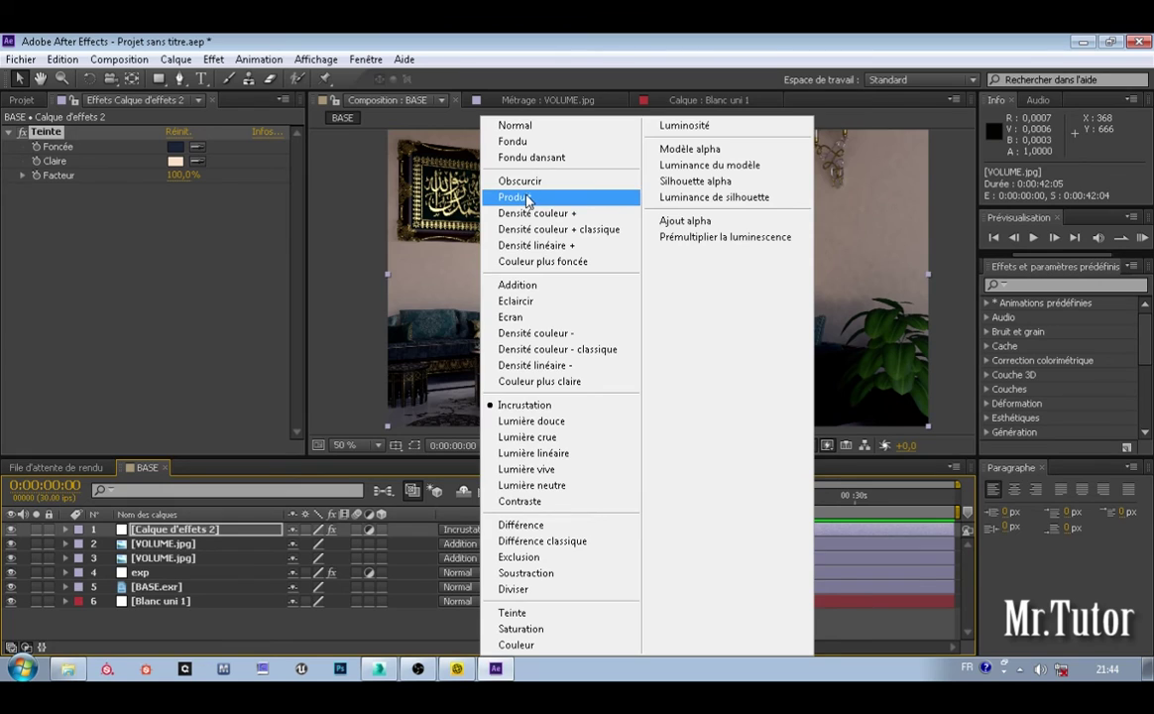
pyautogui.click(515, 197)
# Step: Compare the Eclaircir, Ecran and Densité linéaire - blending modes on the tinted adjustment layer, leaving it on Eclaircir
pyautogui.click(468, 530)
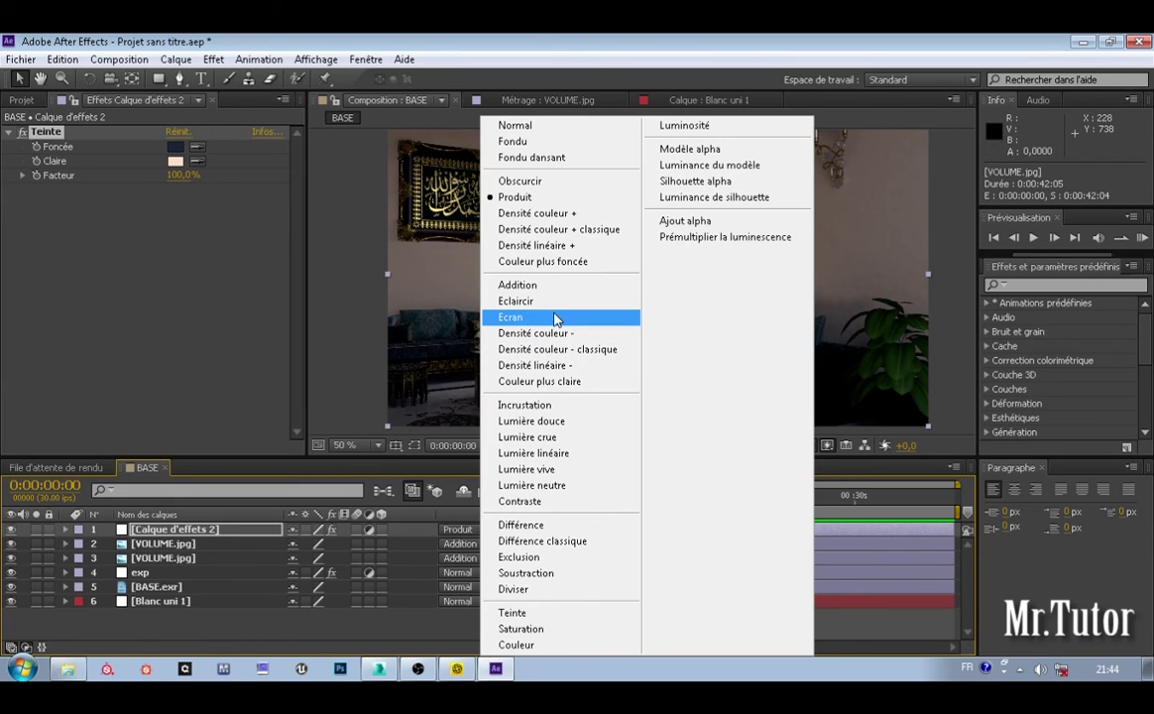
pyautogui.click(548, 300)
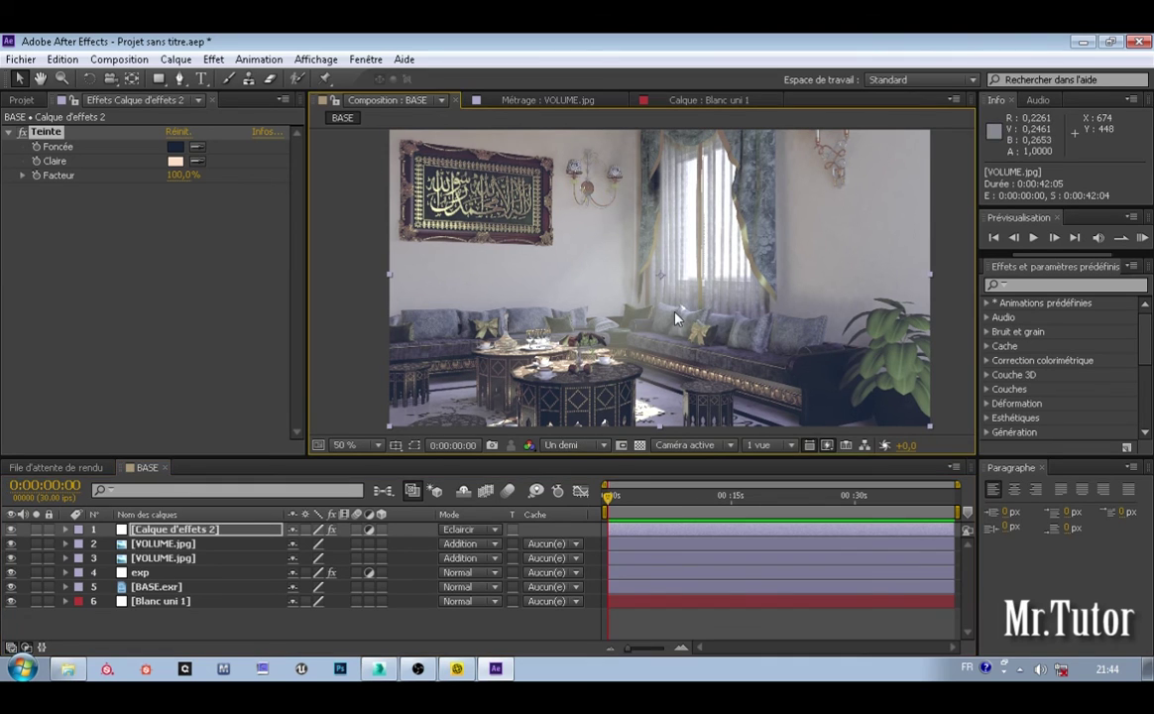
pyautogui.click(468, 530)
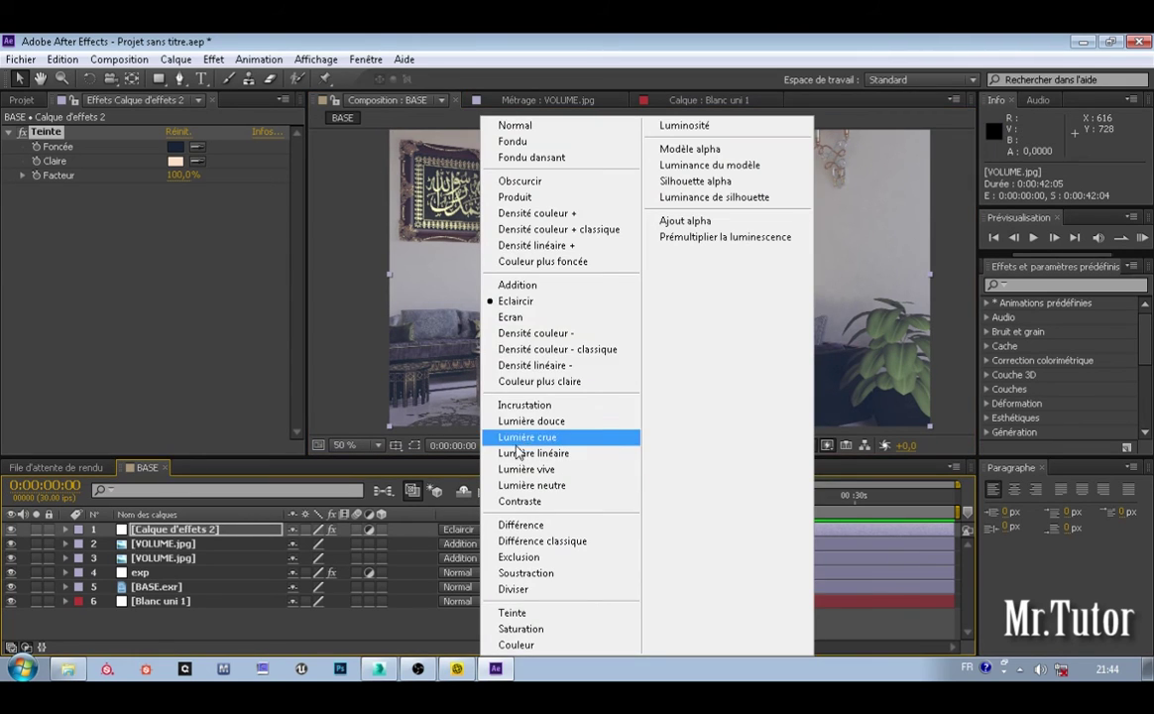
pyautogui.click(555, 319)
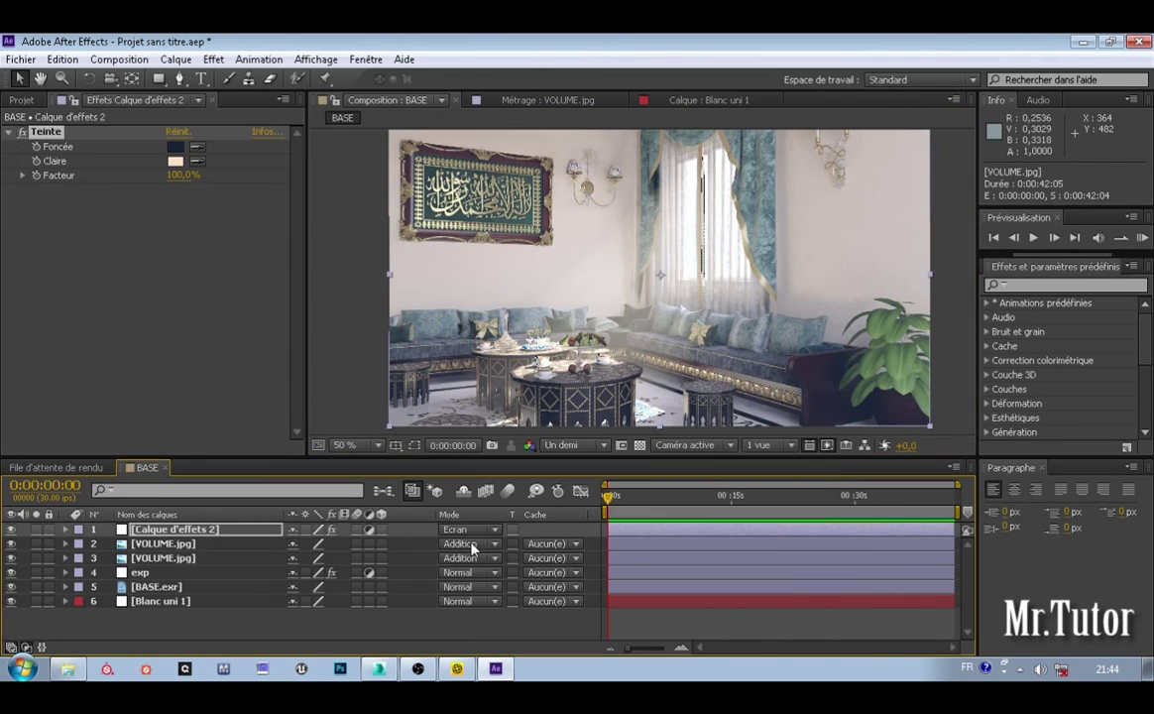
pyautogui.click(466, 531)
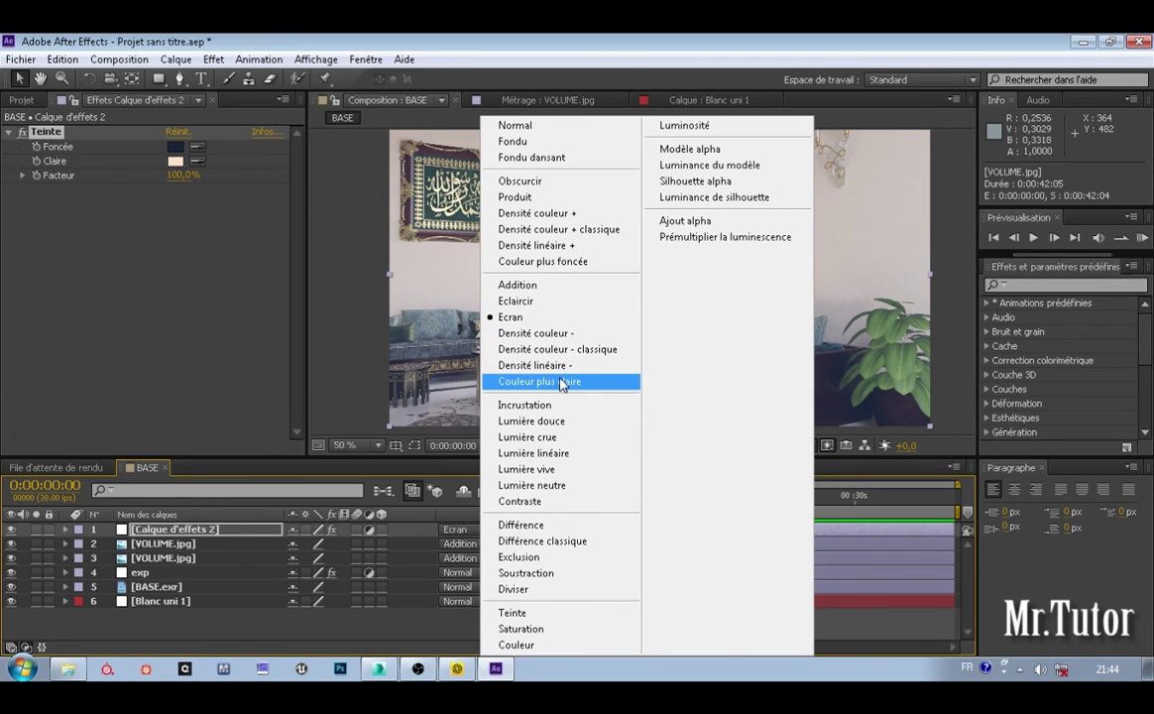
pyautogui.click(540, 364)
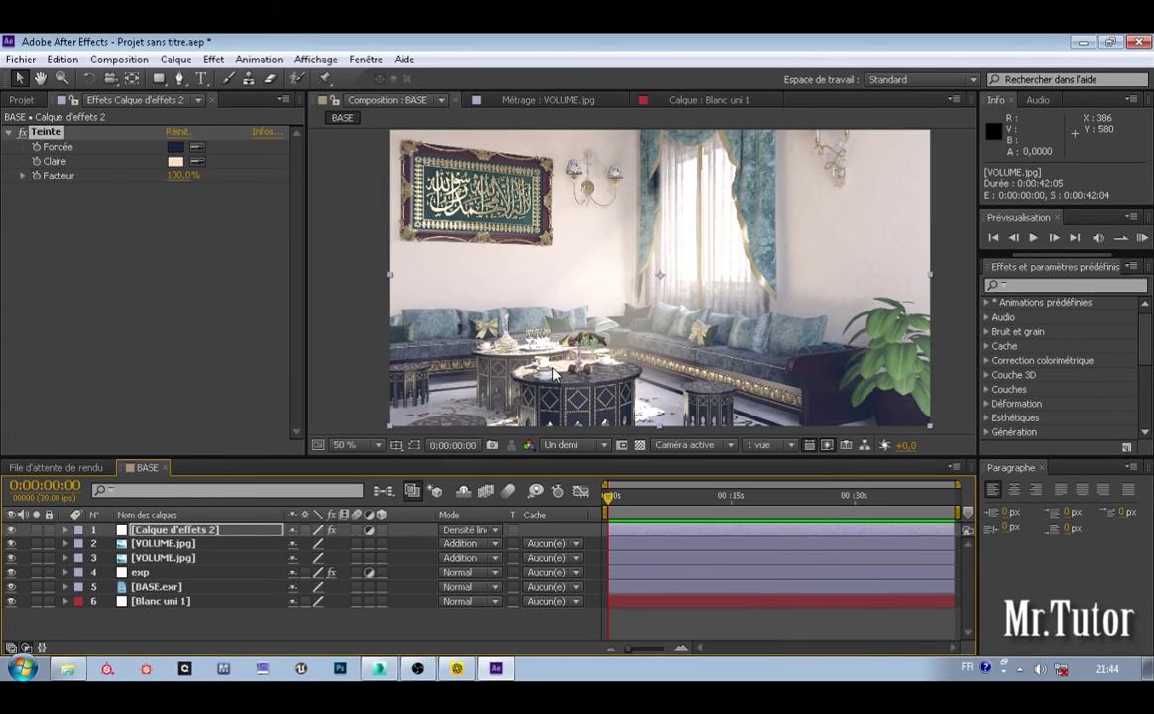
pyautogui.click(464, 530)
pyautogui.click(501, 300)
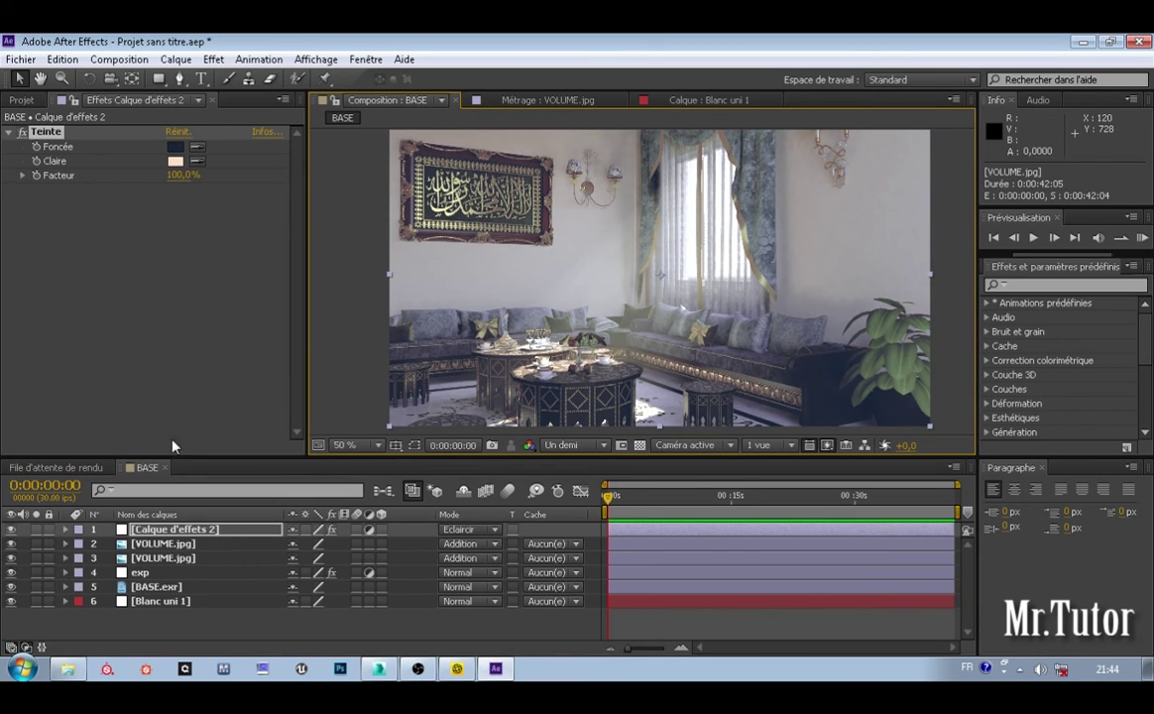
# Step: Shift the Teinte effect's Foncée color to a very dark navy blue, hex 010414
pyautogui.click(173, 147)
pyautogui.click(212, 265)
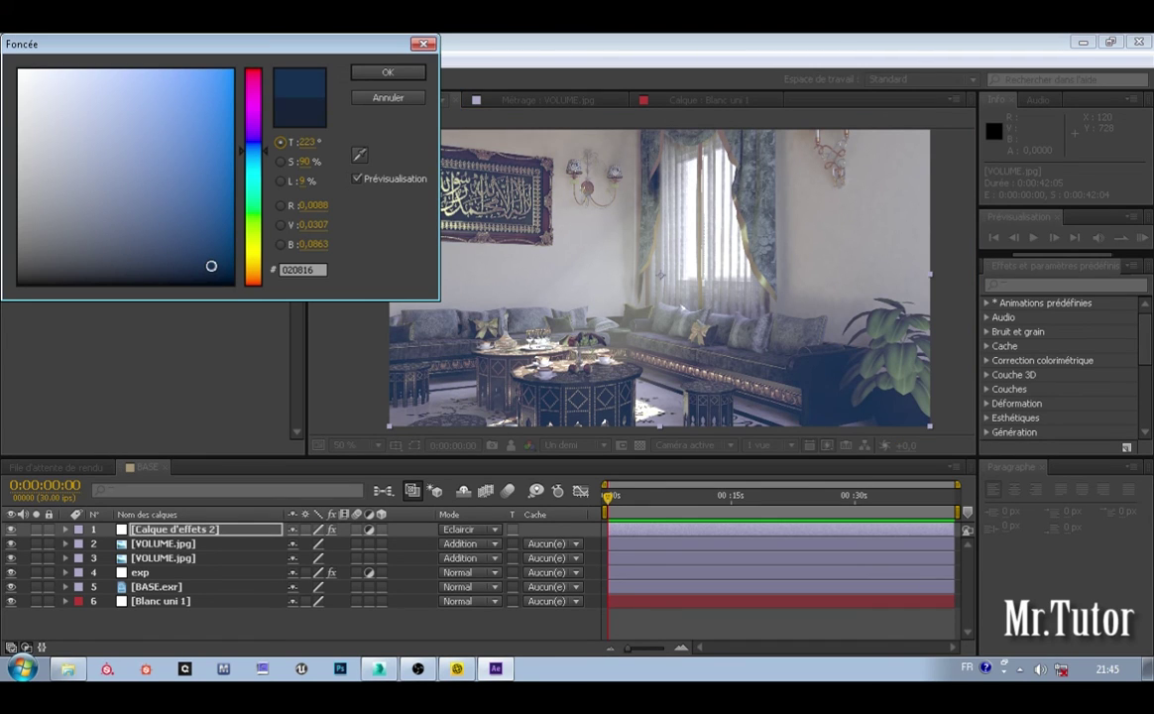
pyautogui.moveTo(211, 265); pyautogui.dragTo(217, 267)
pyautogui.moveTo(257, 151); pyautogui.dragTo(258, 148)
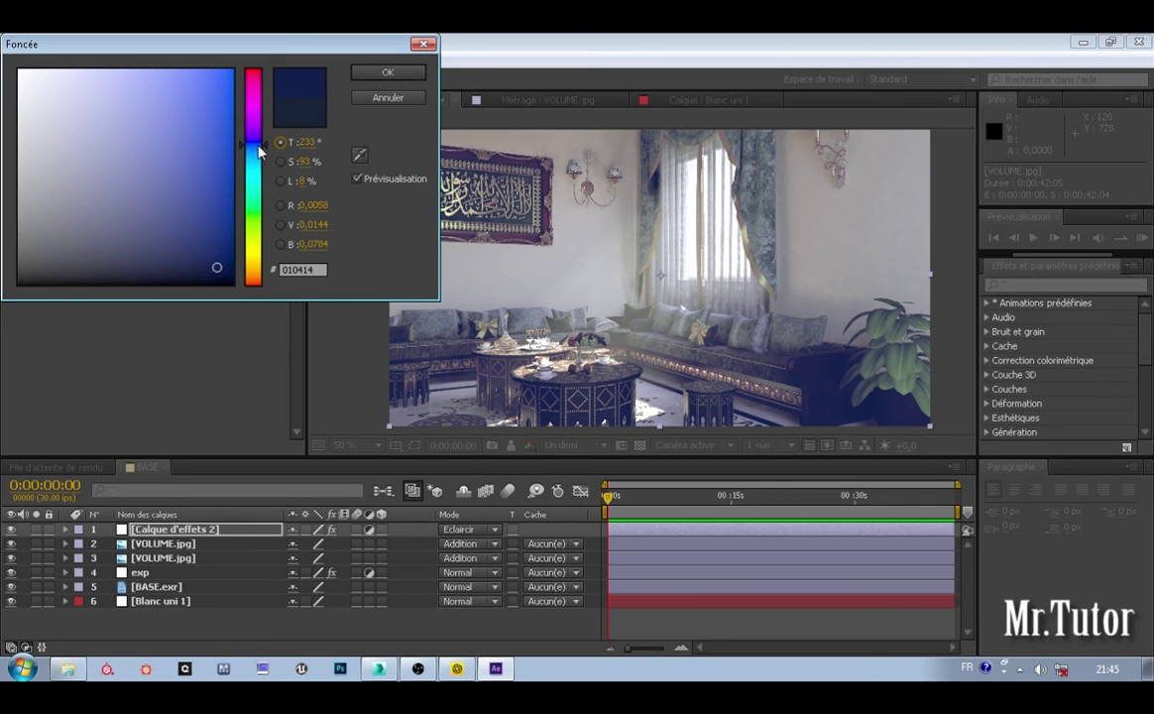
pyautogui.click(377, 74)
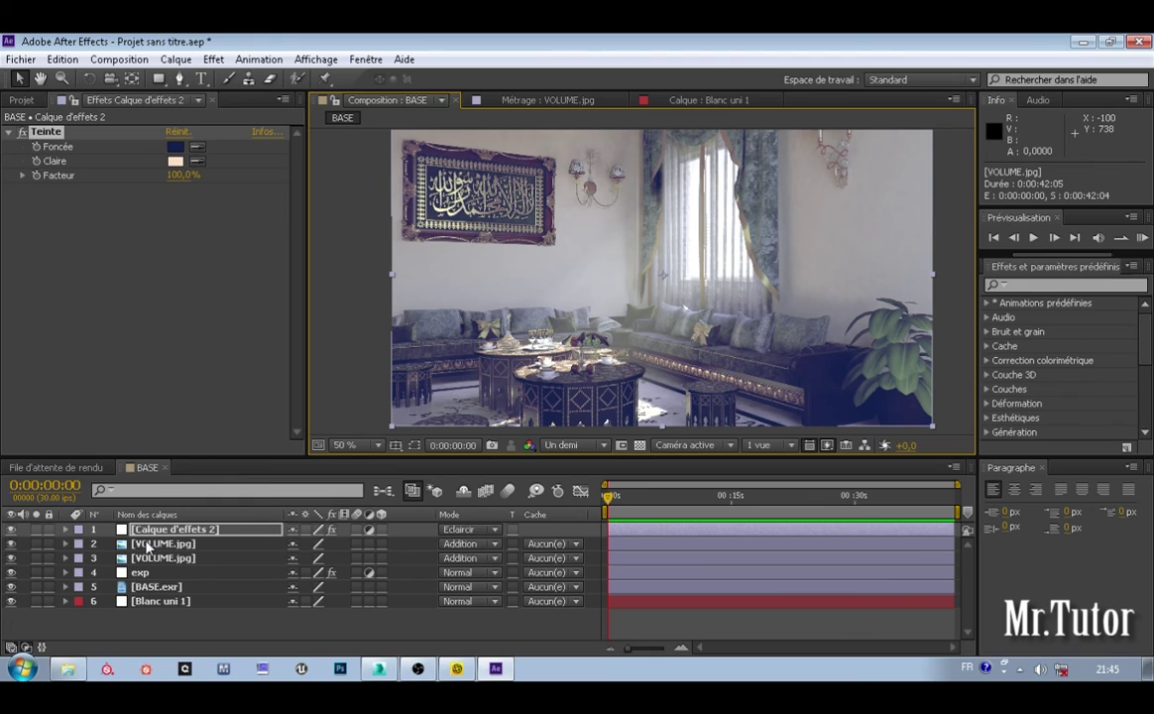
# Step: Set the opacity of the tinted adjustment layer Calque d'effets 2 to 30 %
pyautogui.press('t')
pyautogui.click(299, 543)
pyautogui.click(308, 545)
pyautogui.moveTo(312, 543); pyautogui.dragTo(264, 545)
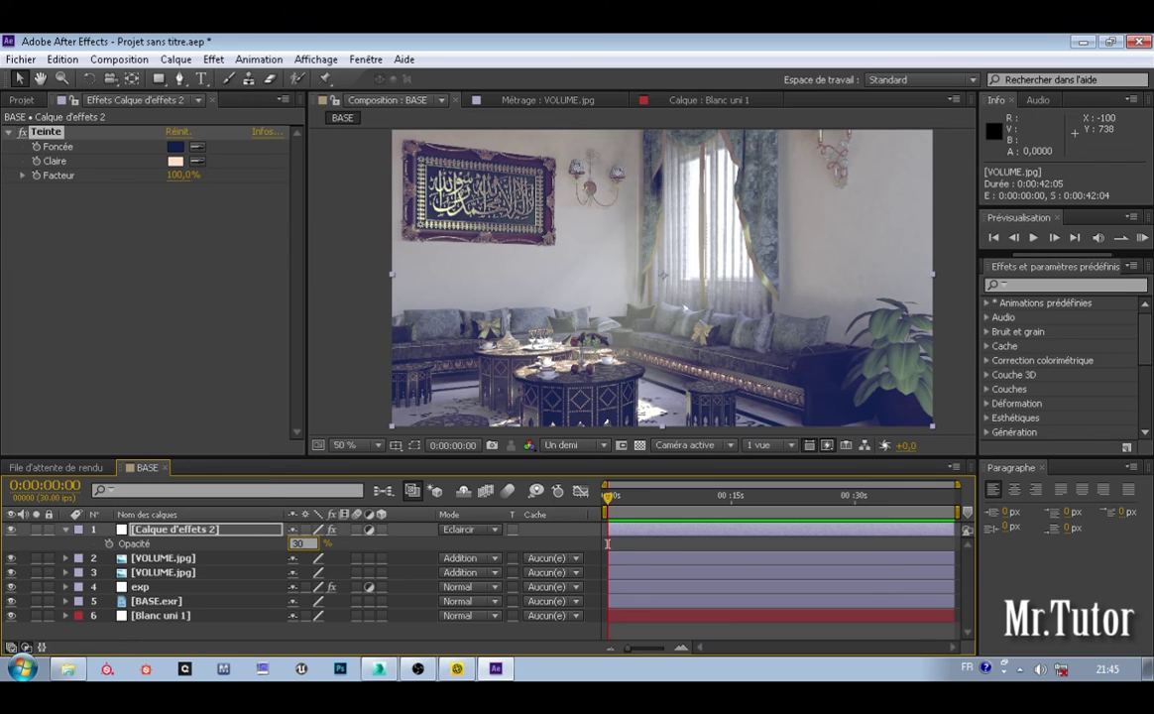
pyautogui.write('30')
pyautogui.press('Return')
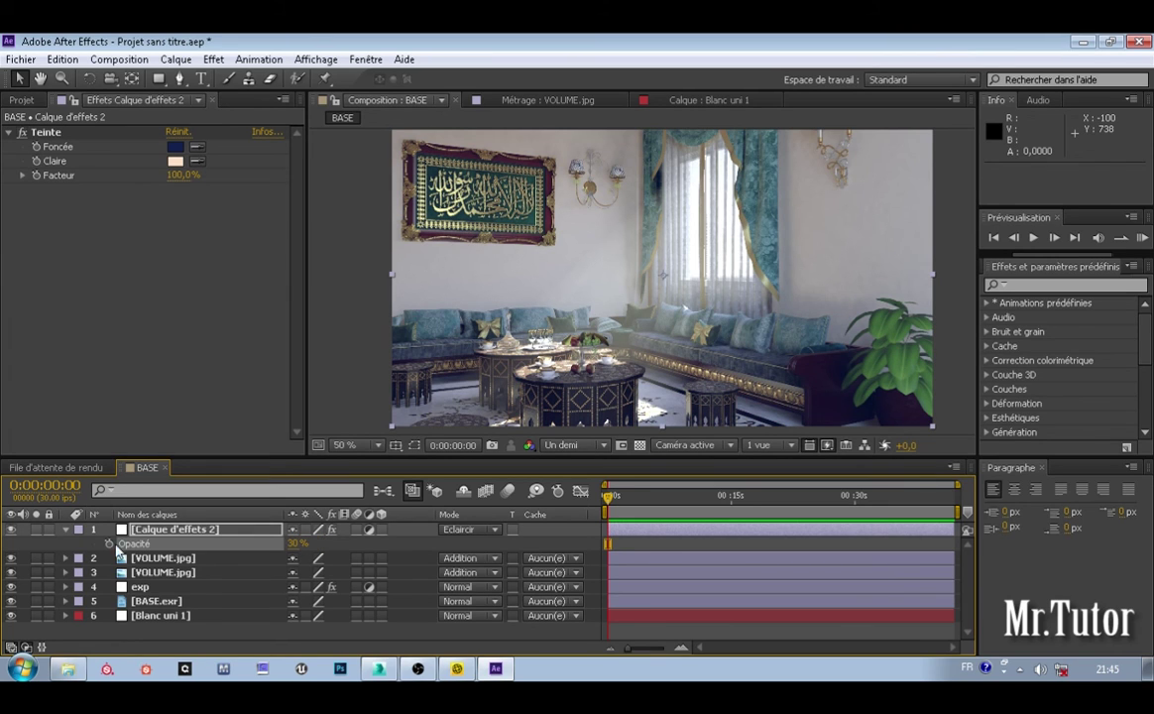
pyautogui.click(92, 545)
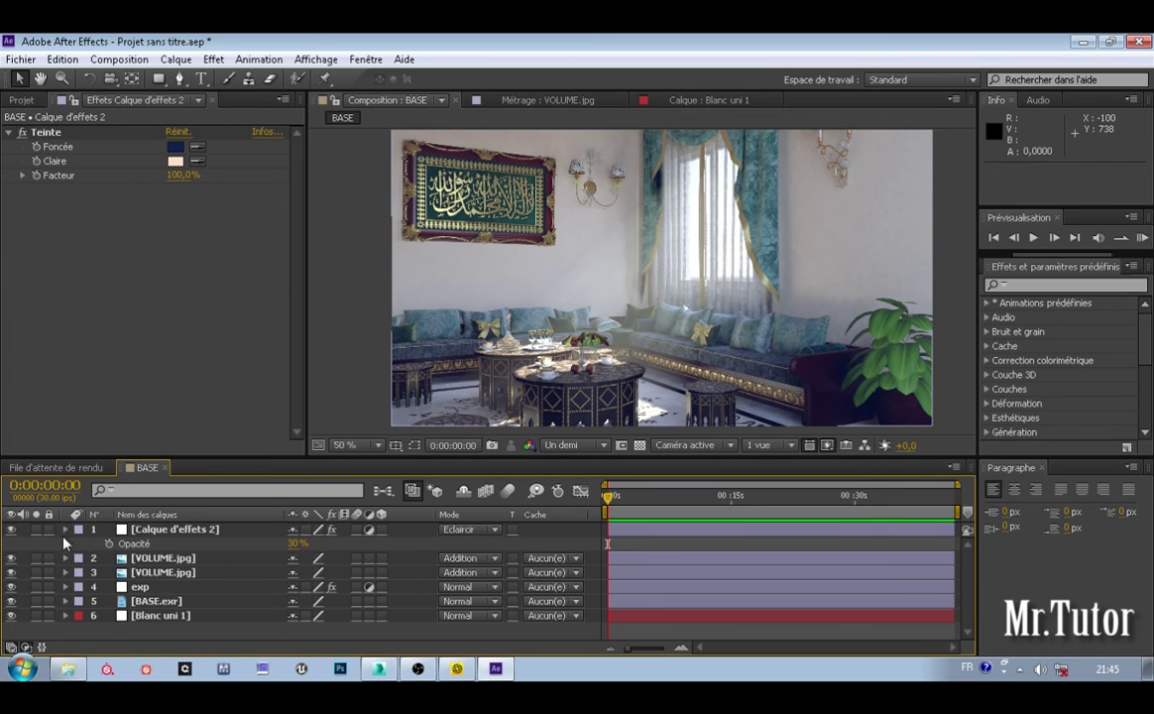
pyautogui.click(67, 530)
# Step: Check the tinted adjustment layer's effect on the image and examine the graded salon around the window and sofas
pyautogui.click(11, 531)
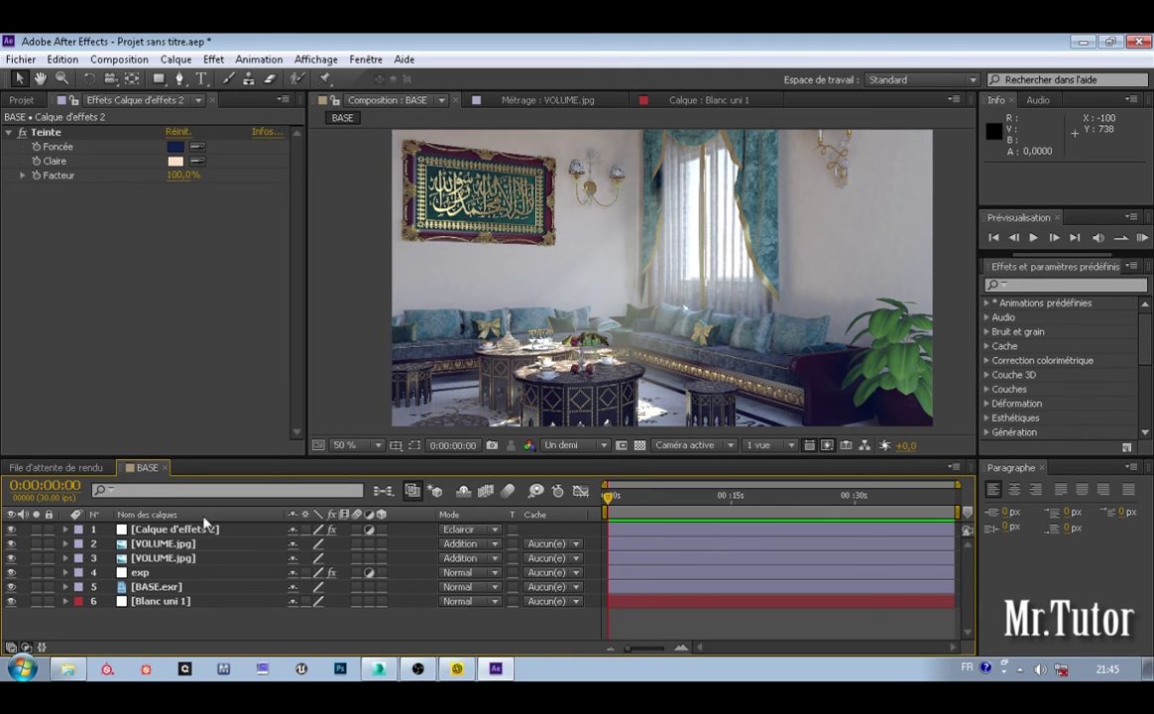
pyautogui.moveTo(690, 284); pyautogui.dragTo(678, 299, button='middle')
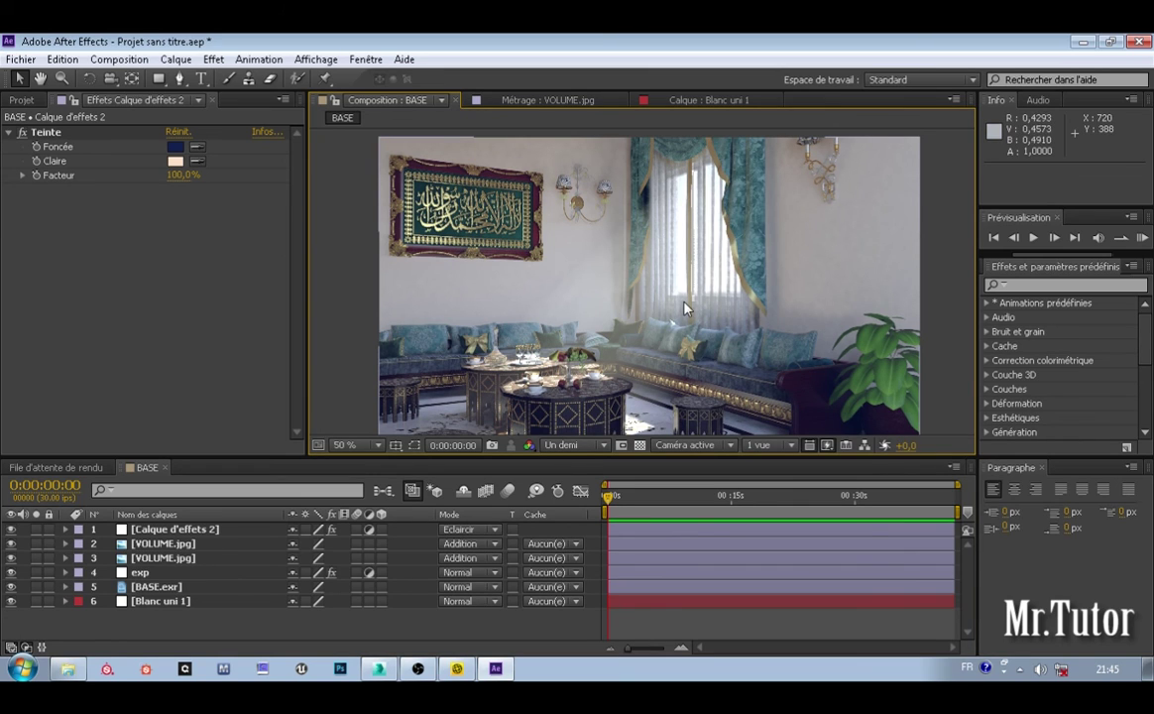
pyautogui.click(198, 530)
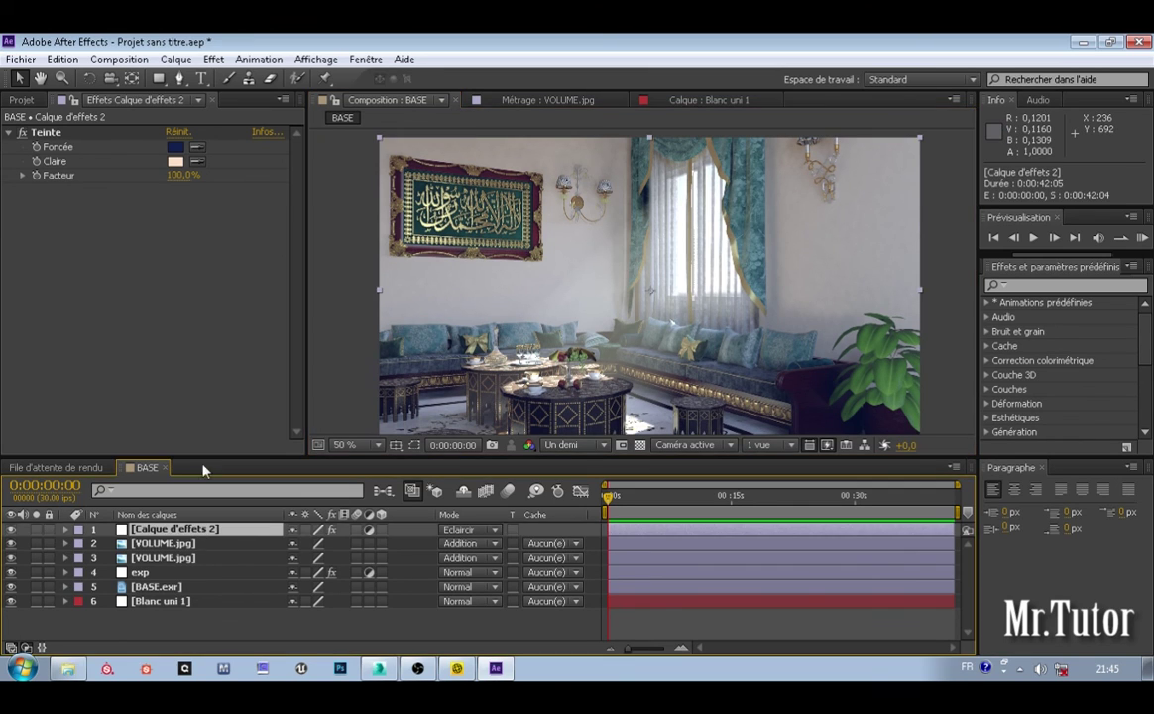
pyautogui.click(193, 209)
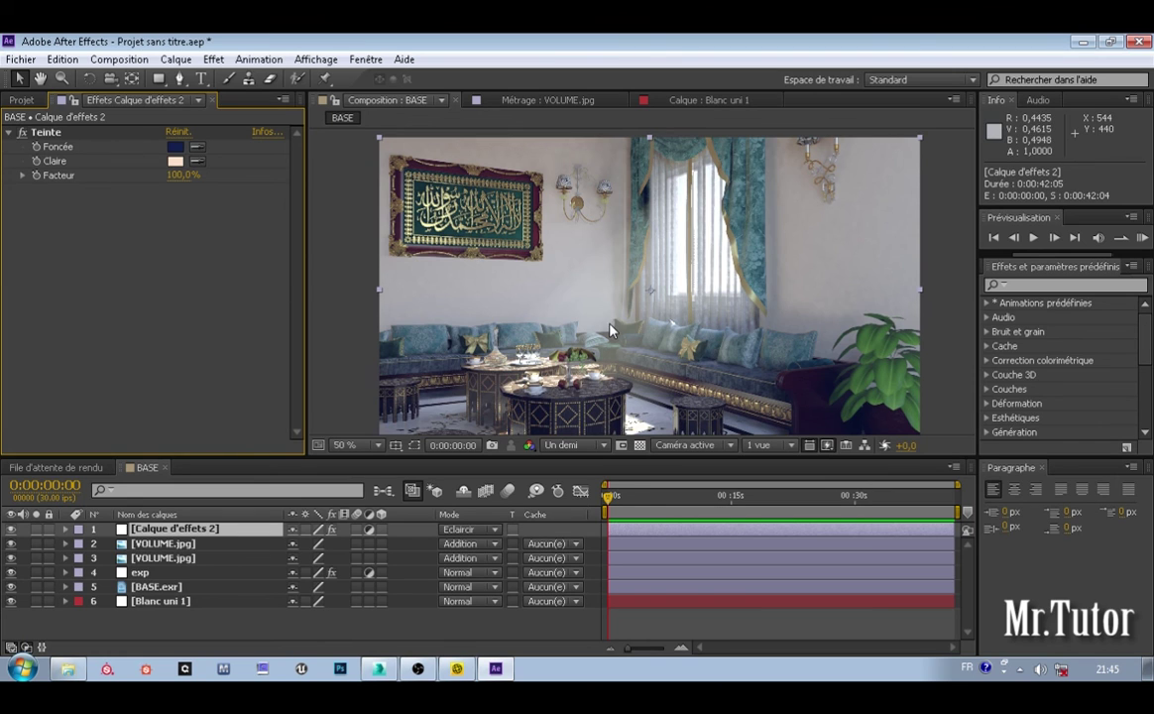
pyautogui.moveTo(670, 348); pyautogui.dragTo(650, 319, button='middle')
pyautogui.scroll(3, 664, 324)
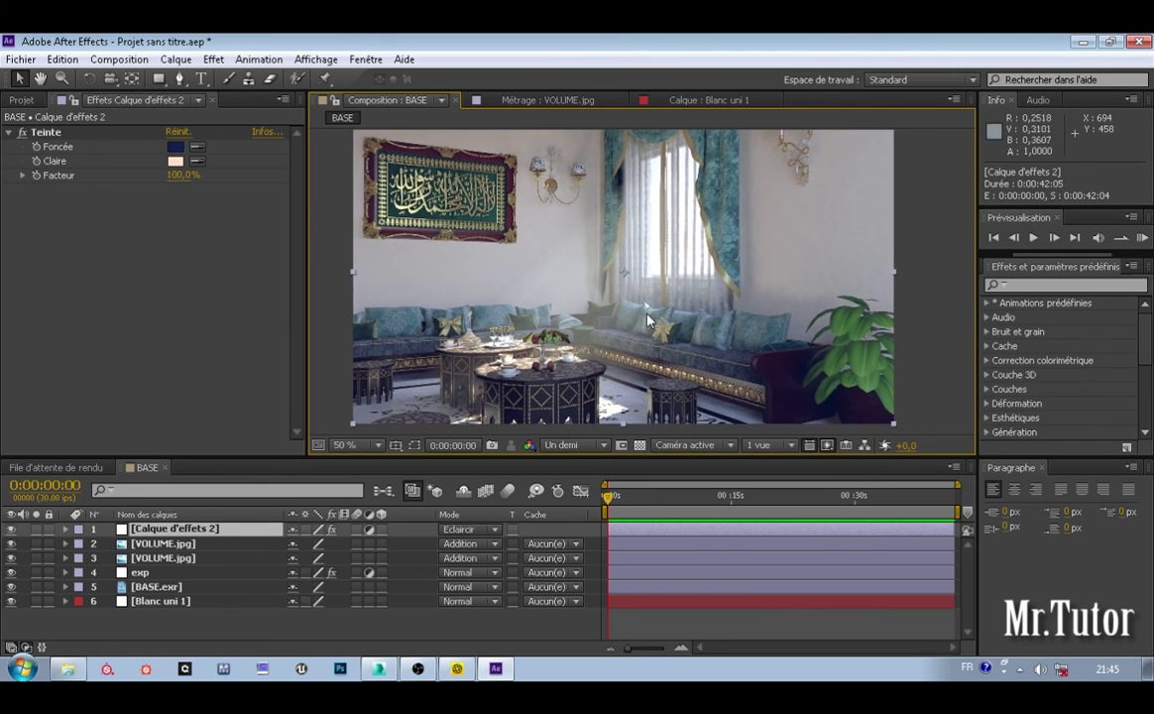
pyautogui.scroll(-4, 783, 359)
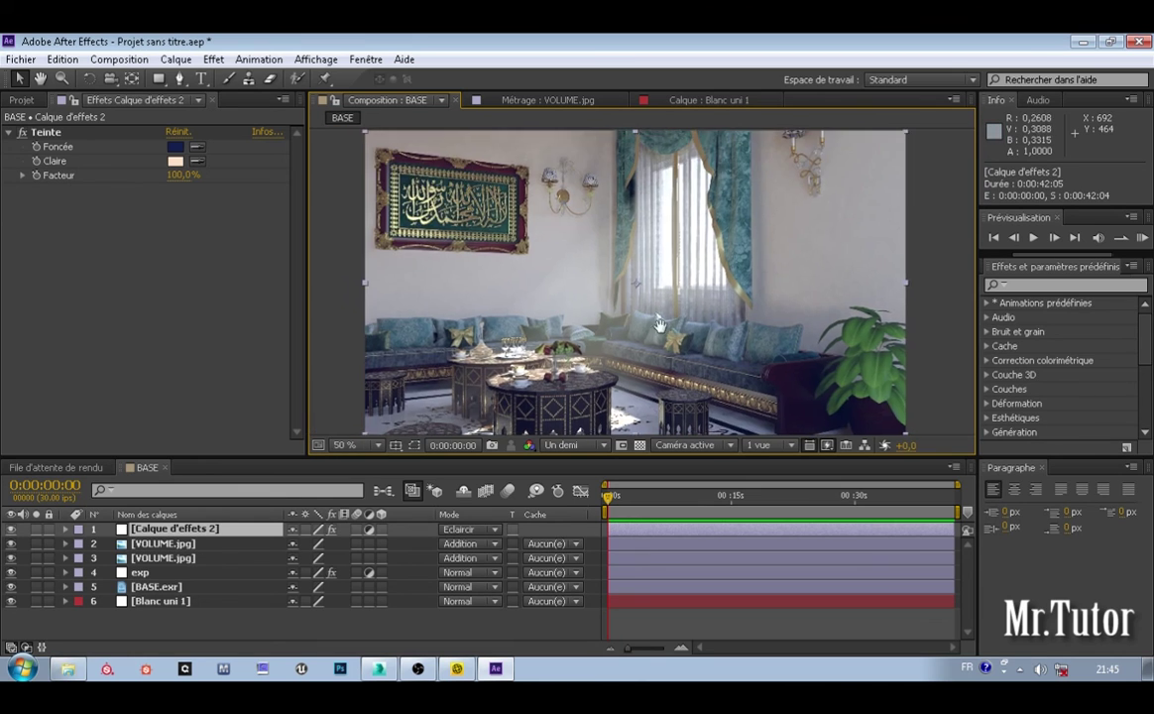
pyautogui.scroll(1, 654, 310)
pyautogui.moveTo(655, 303); pyautogui.dragTo(651, 268, button='middle')
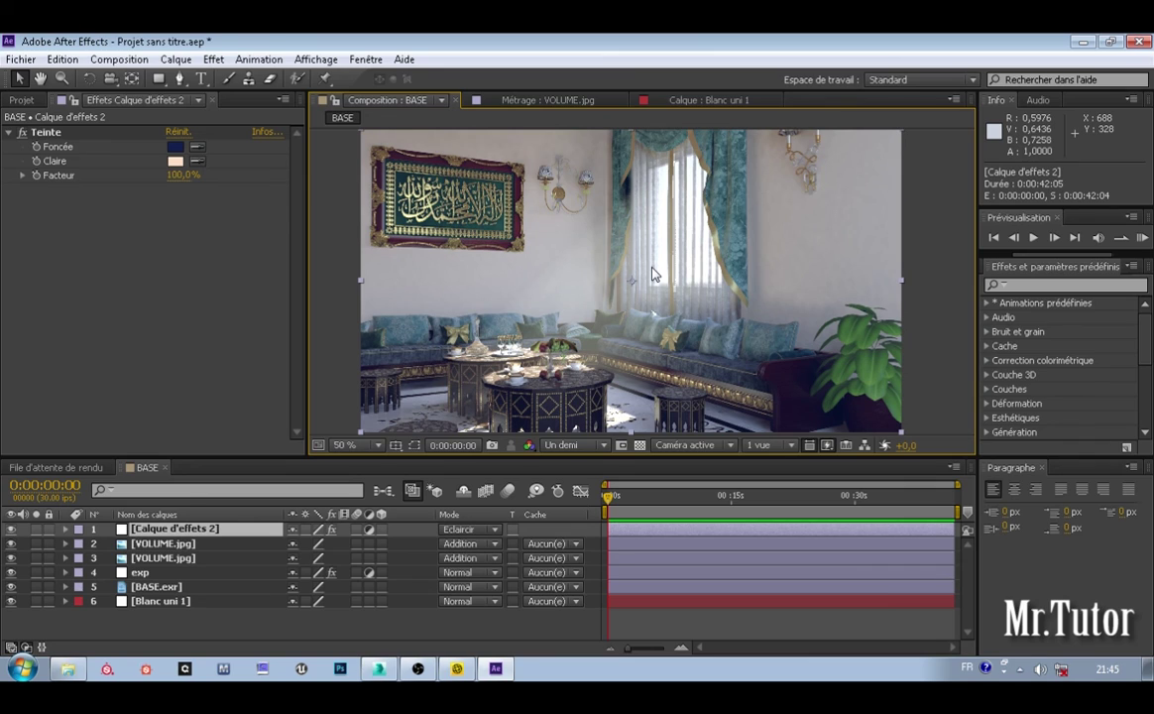